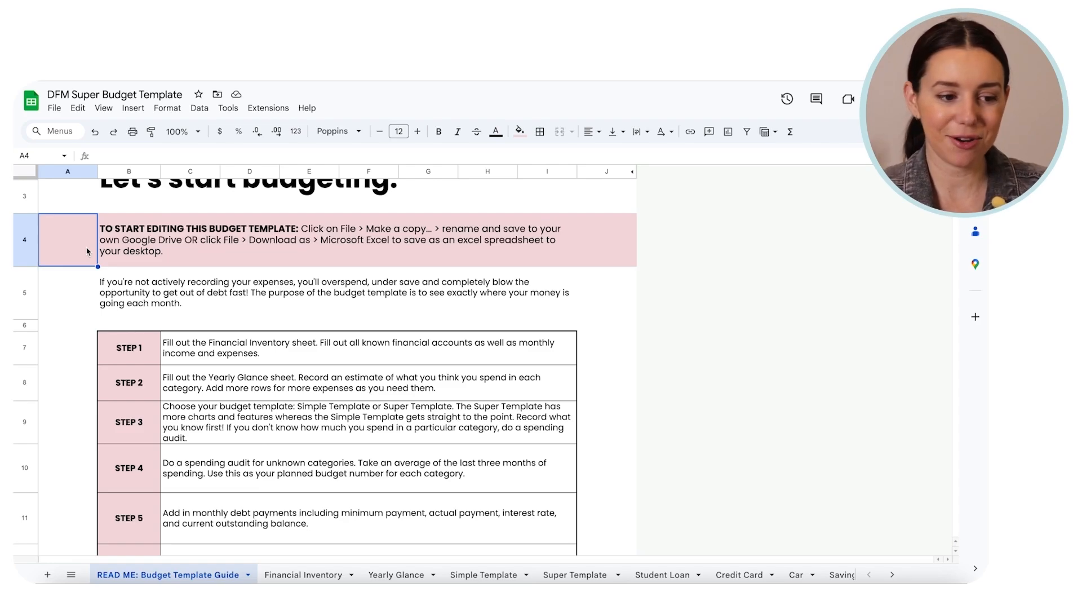
click(54, 110)
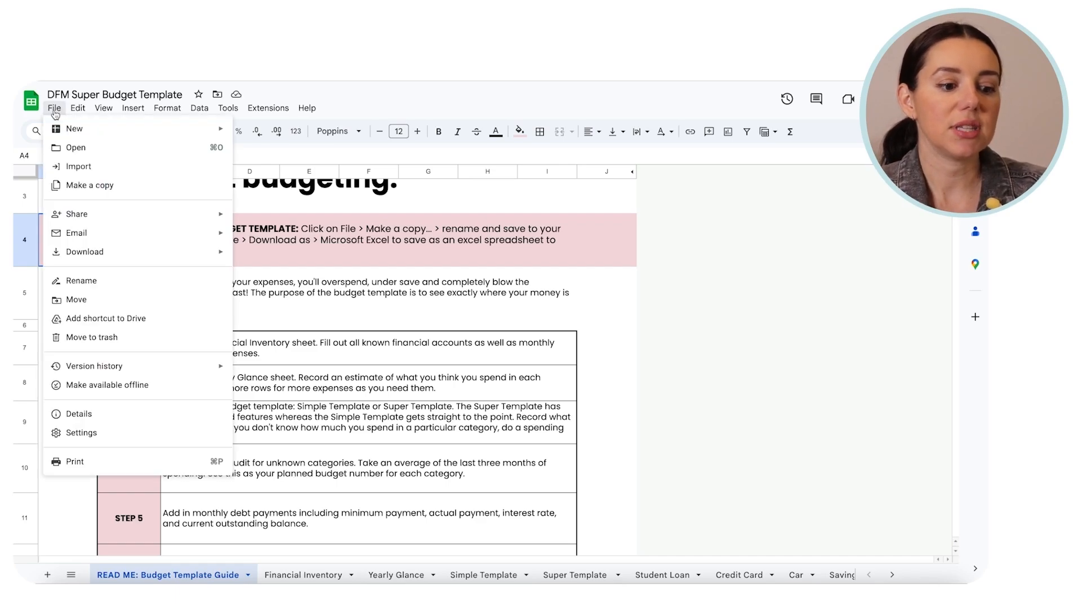
click(87, 184)
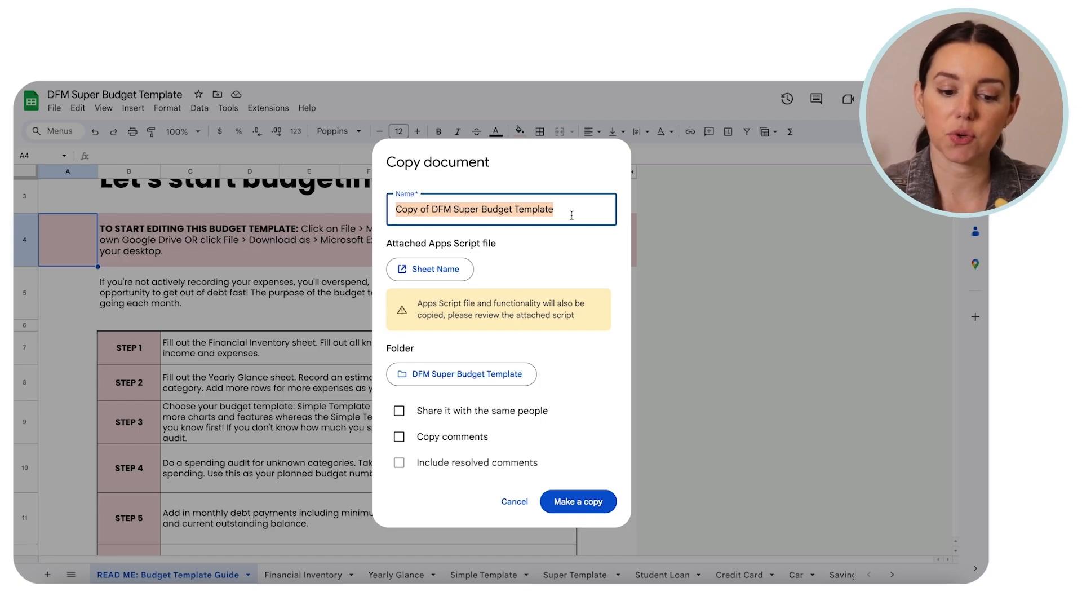
click(515, 511)
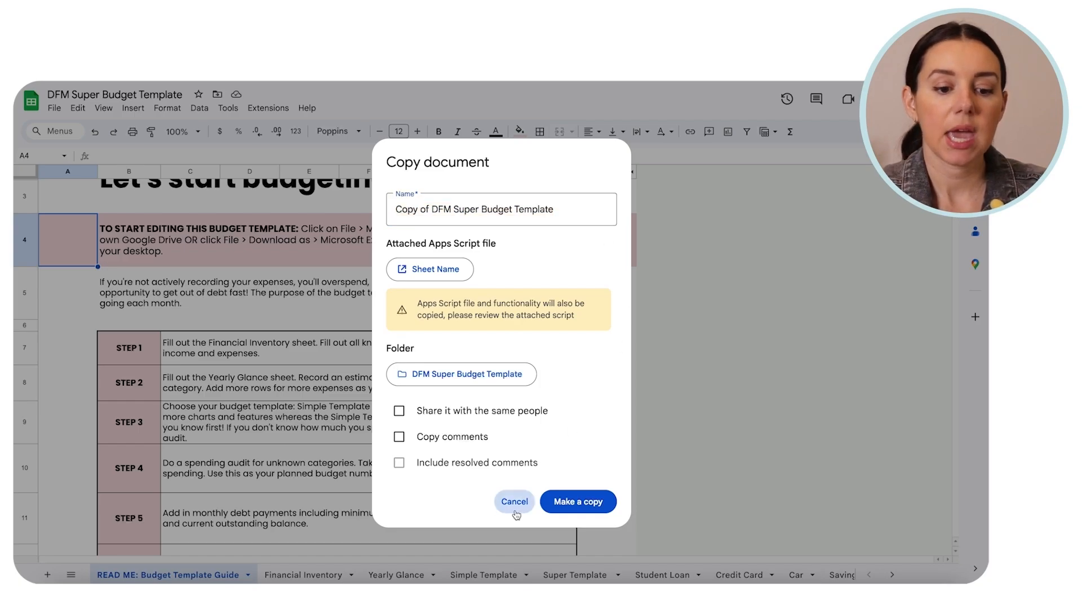
scroll(515, 513, up, 2)
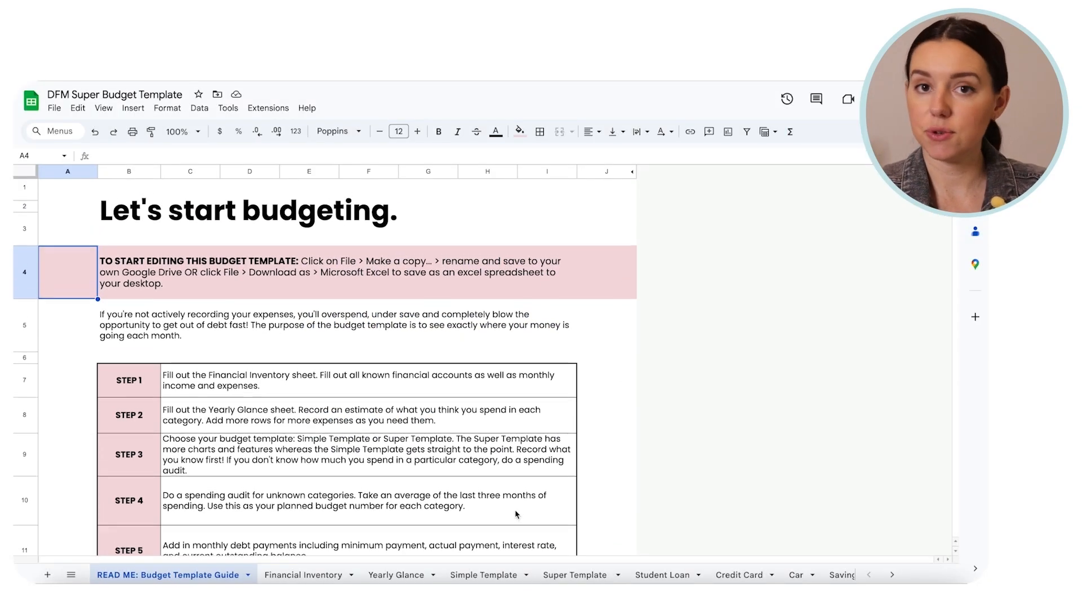
click(54, 108)
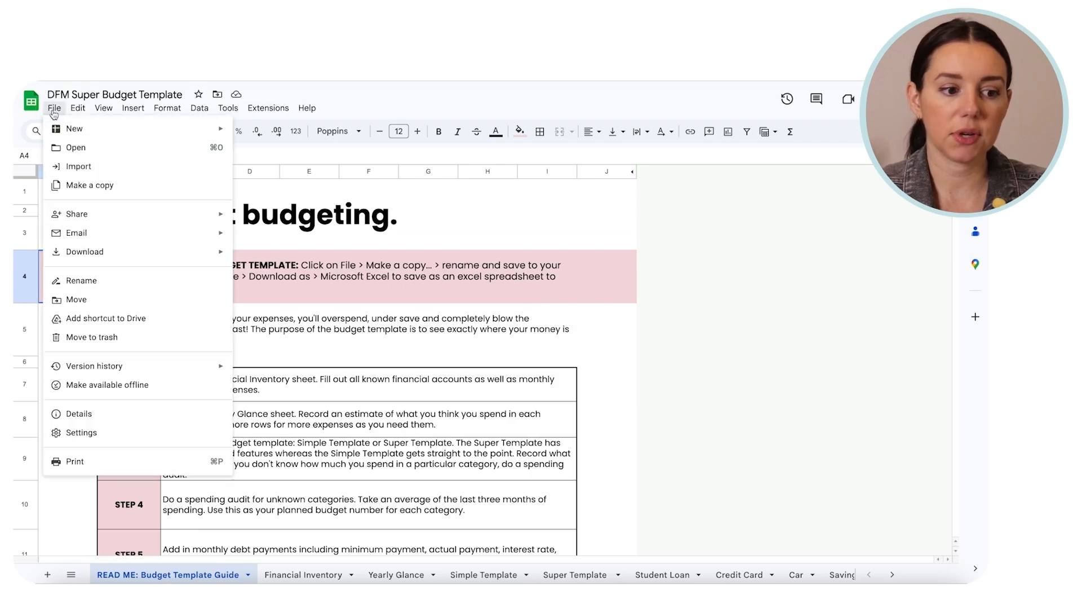
mouse_move(107, 254)
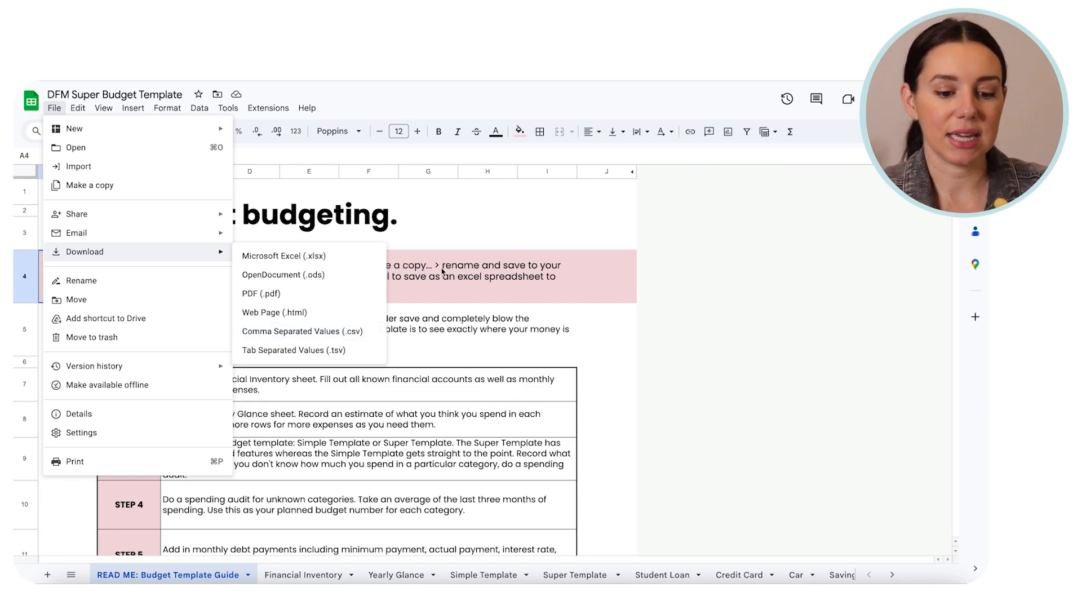
click(478, 242)
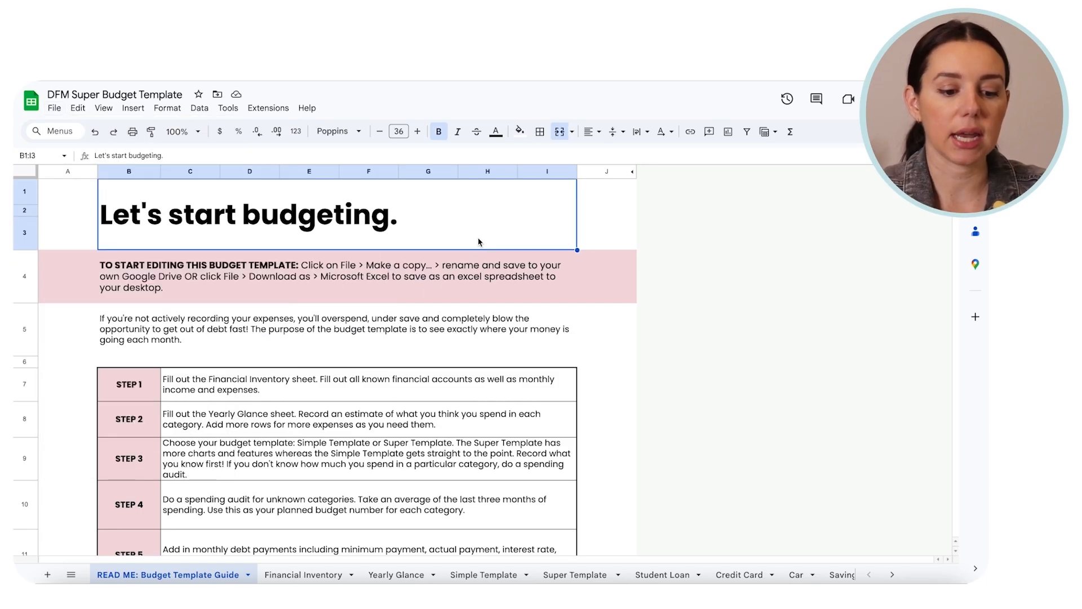
Step: Read through the budget template guide from Step 1 to Step 8, selecting the instruction cells in turn
scroll(478, 243, down, 3)
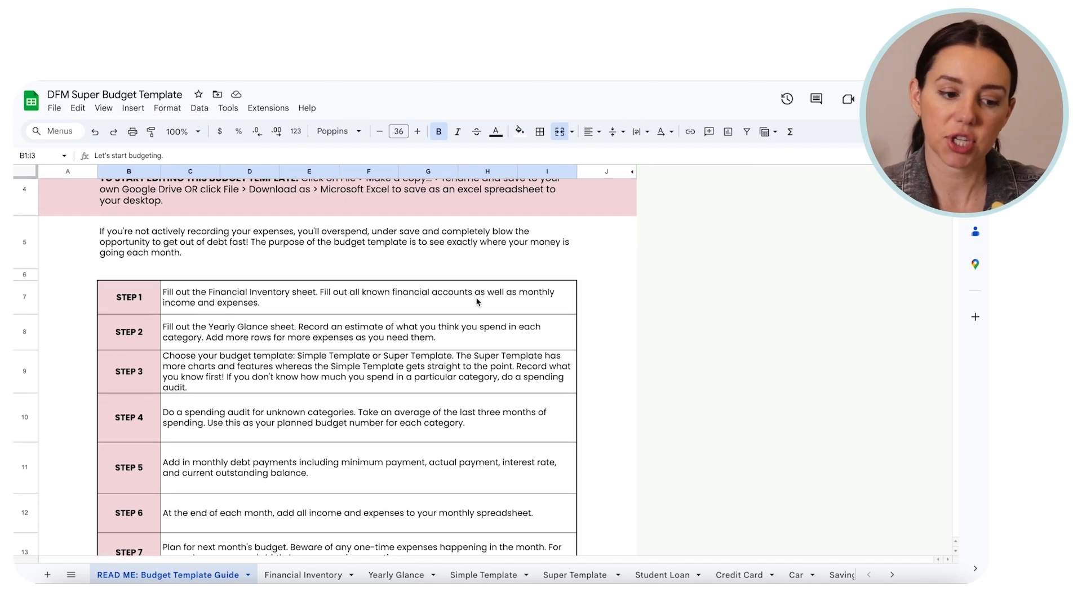
scroll(476, 301, down, 2)
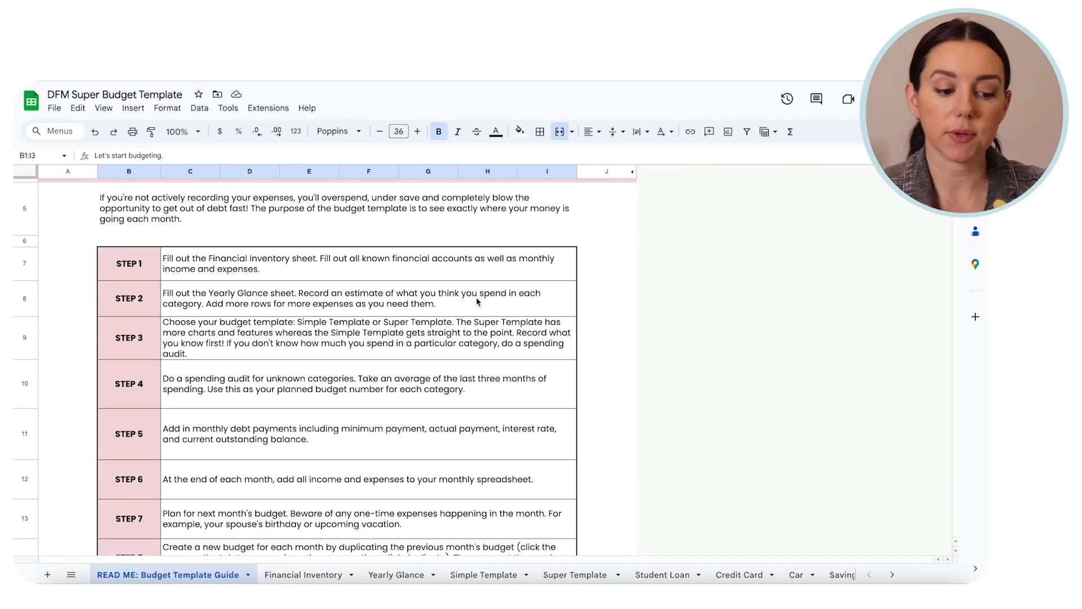
scroll(477, 302, down, 2)
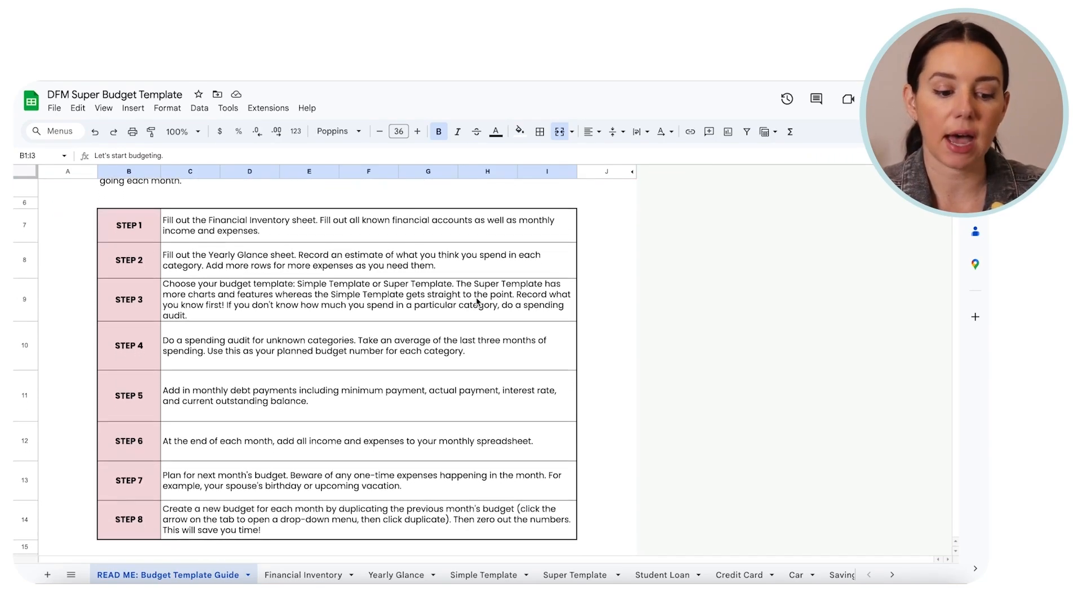
click(371, 239)
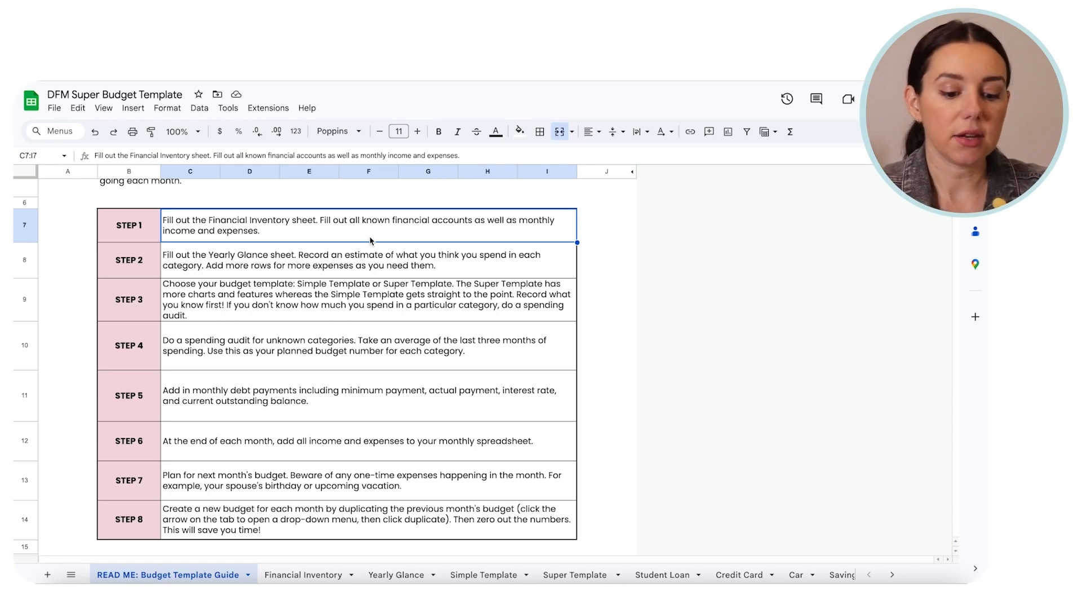
key(Down)
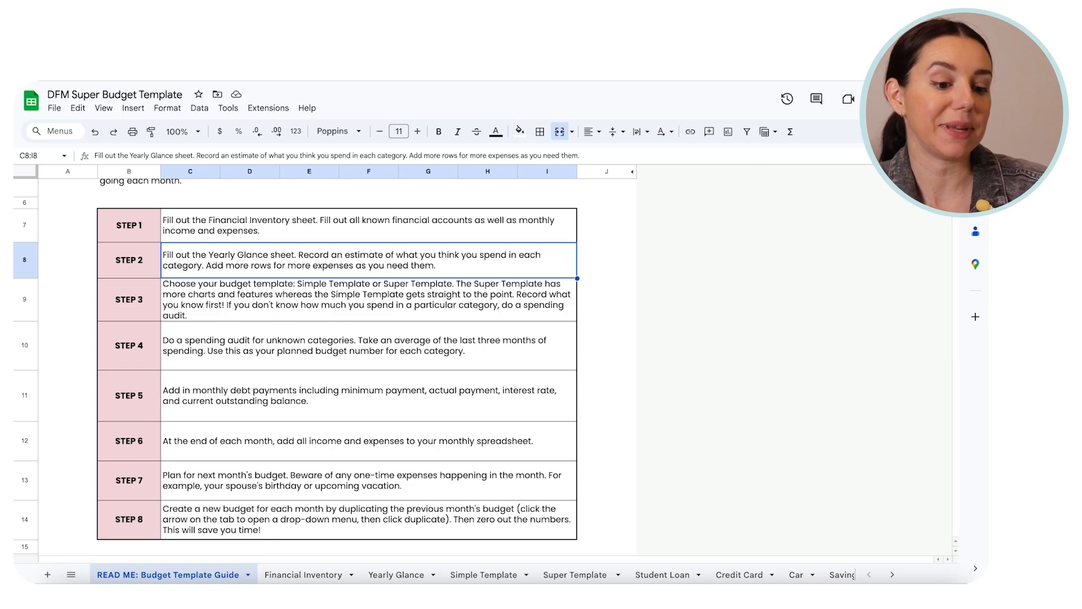
key(Down)
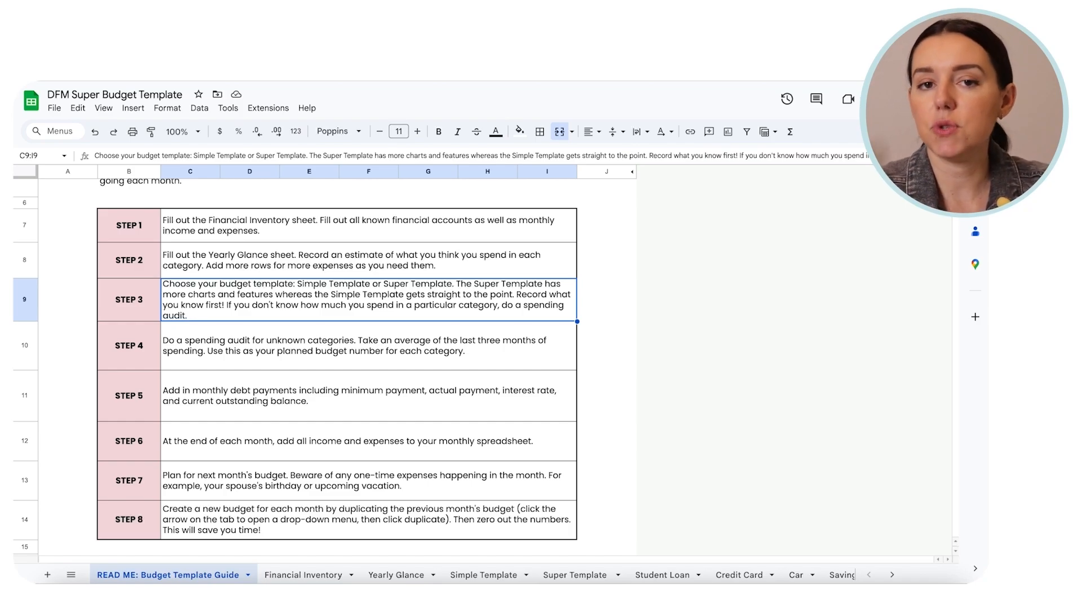
click(369, 346)
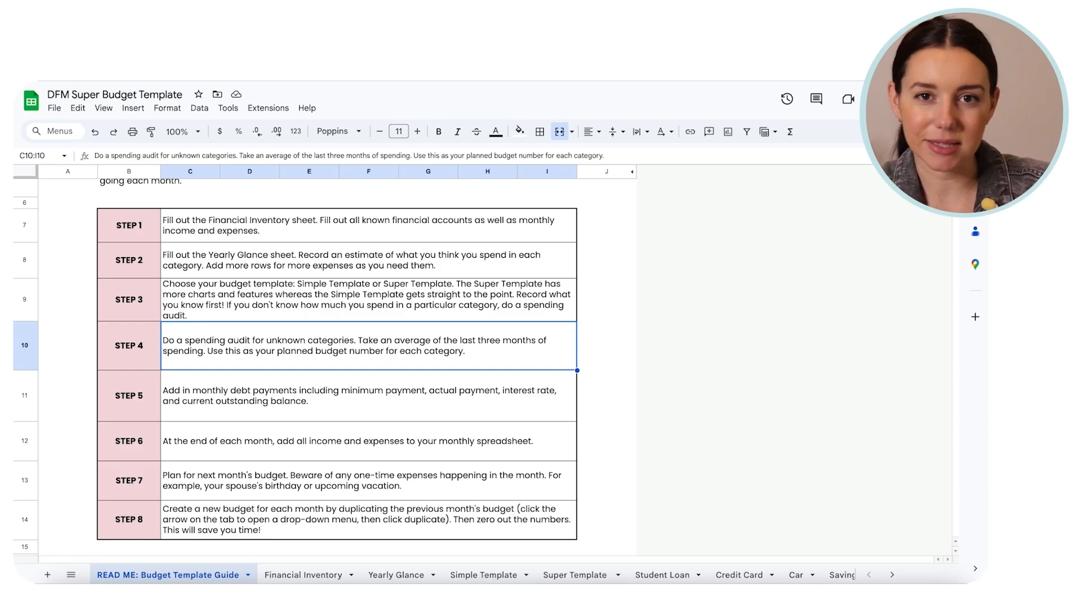
click(368, 396)
click(368, 441)
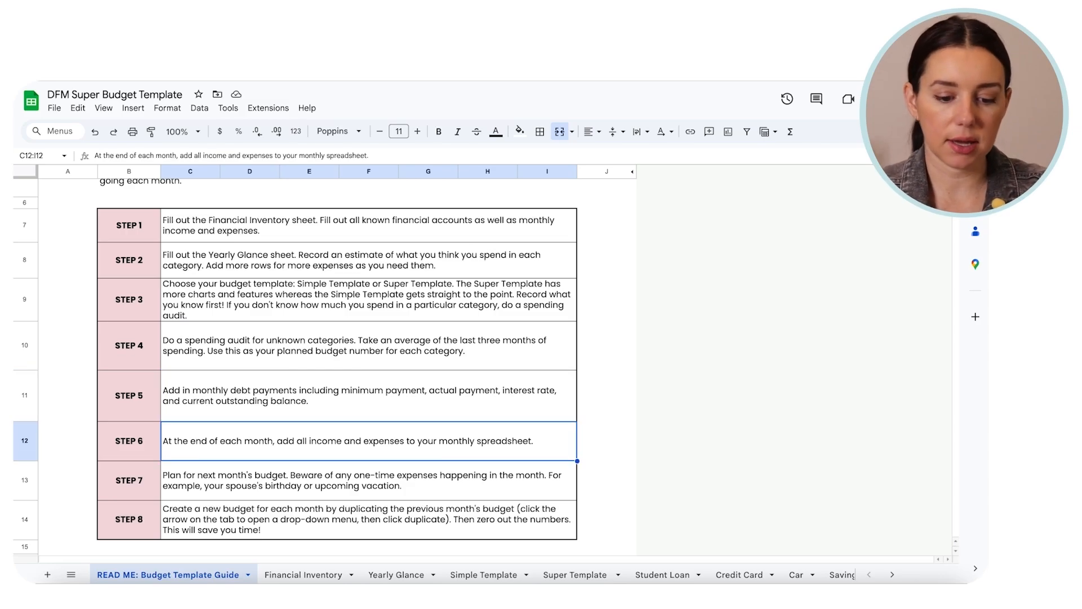
click(369, 480)
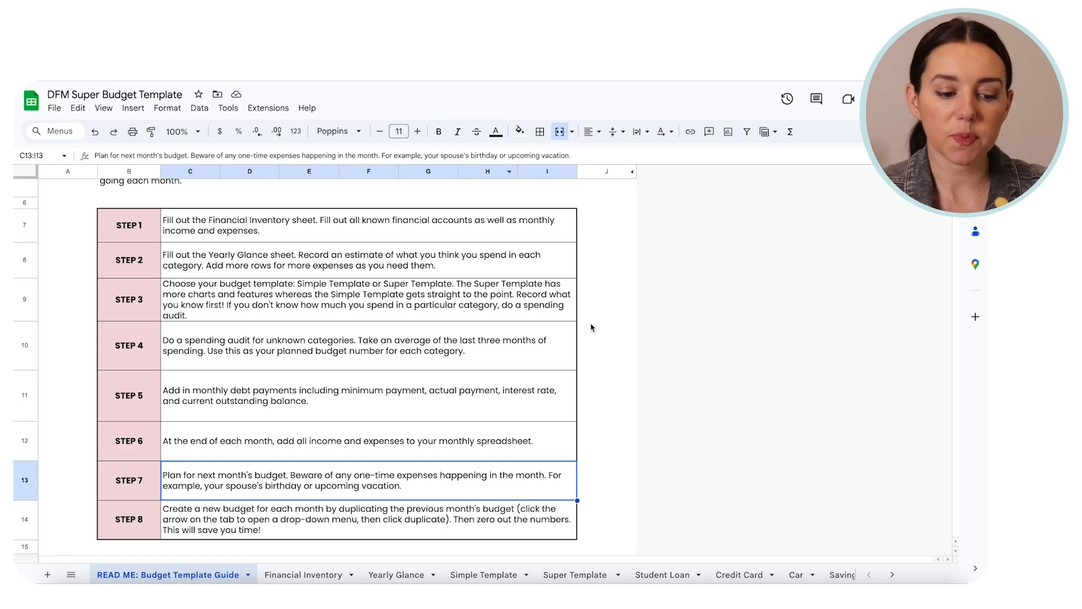
scroll(591, 327, down, 1)
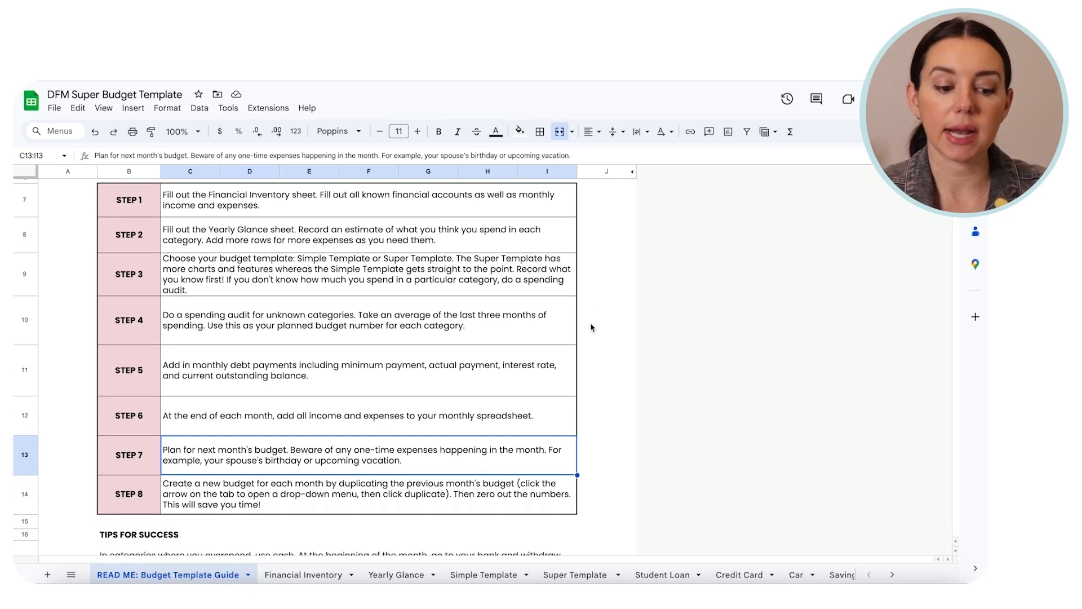
key(Down)
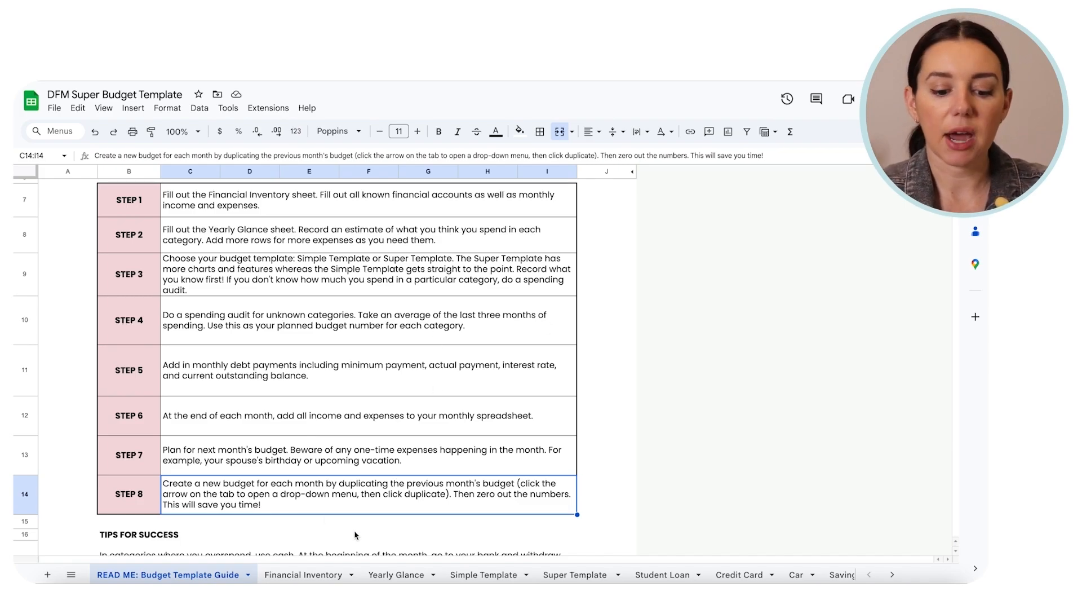
Step: On the Super Template sheet, change the title to "November Monthly Budget" and widen column E to fit it
click(586, 572)
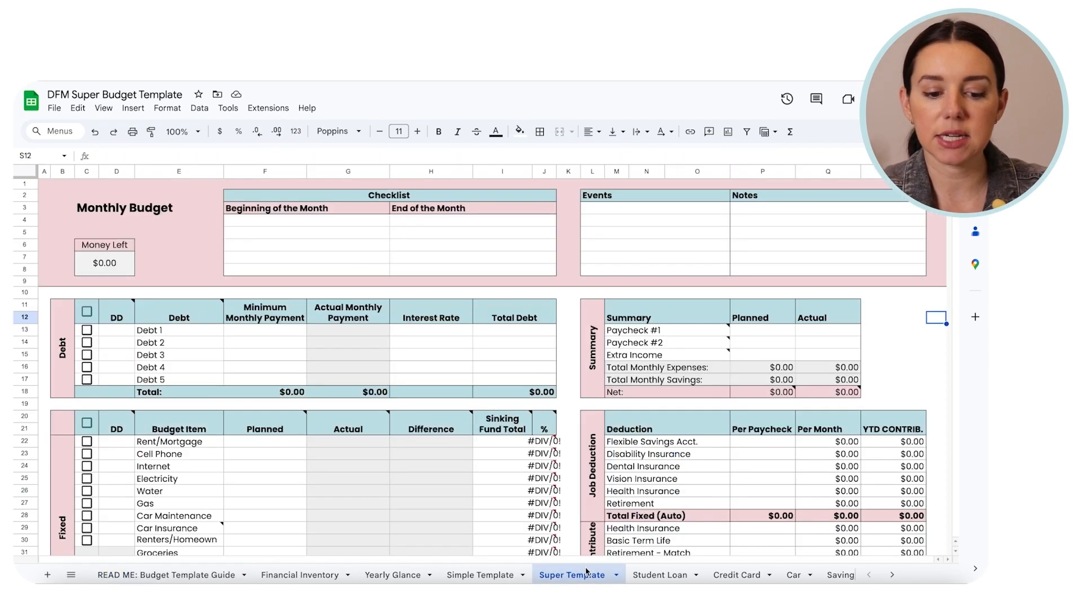
scroll(224, 453, down, 2)
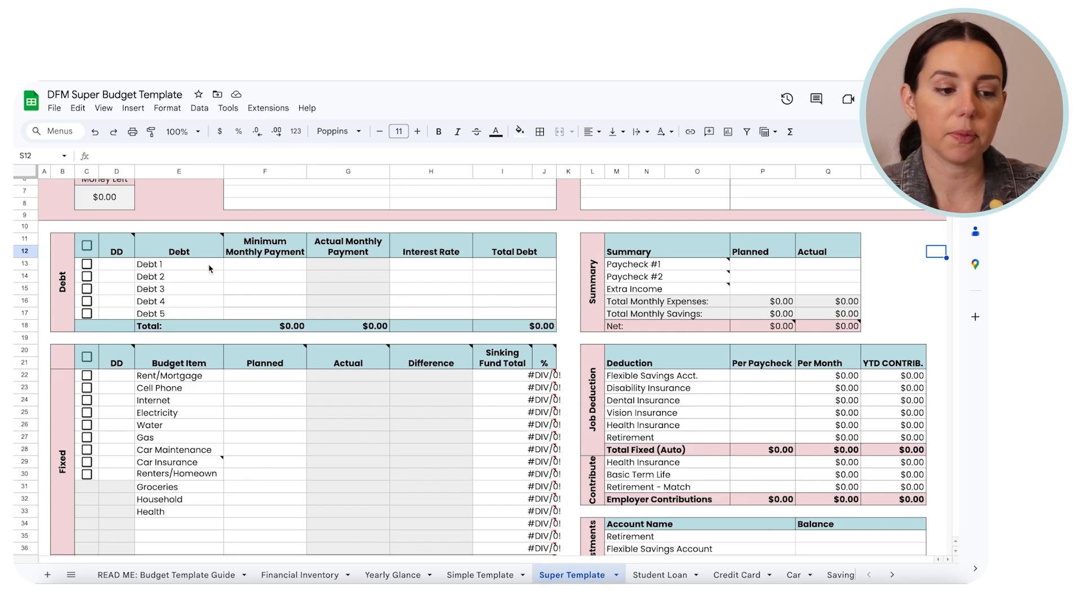
scroll(177, 294, up, 2)
click(84, 202)
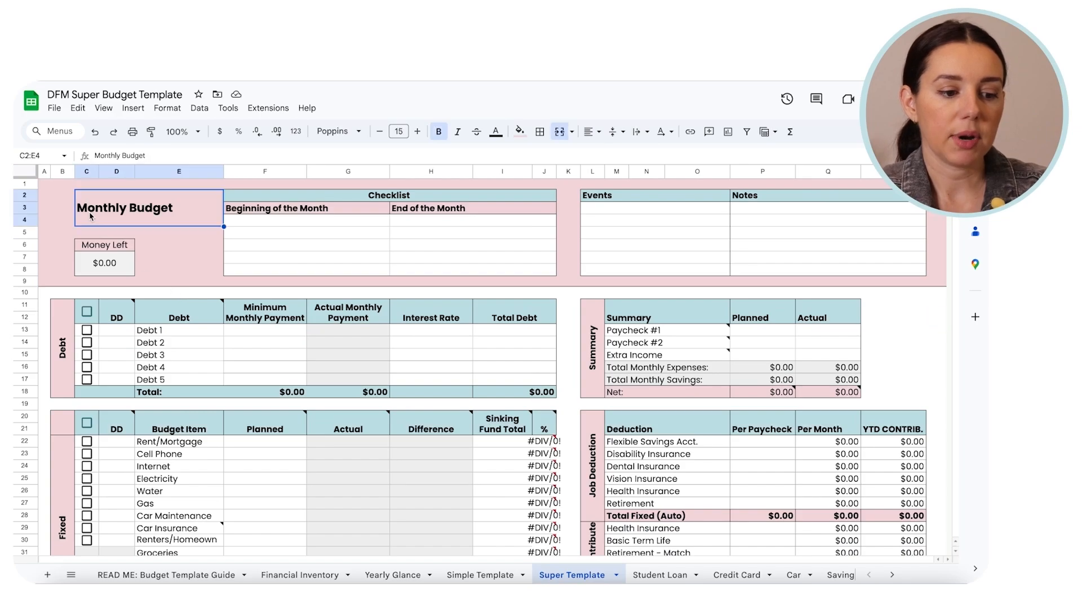
click(95, 156)
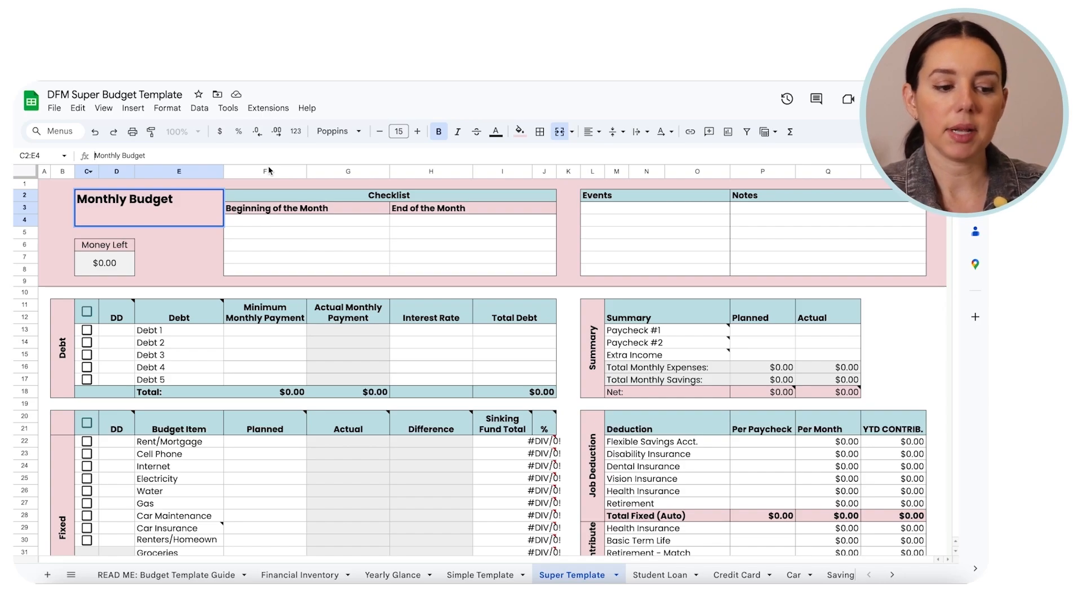
text(November)
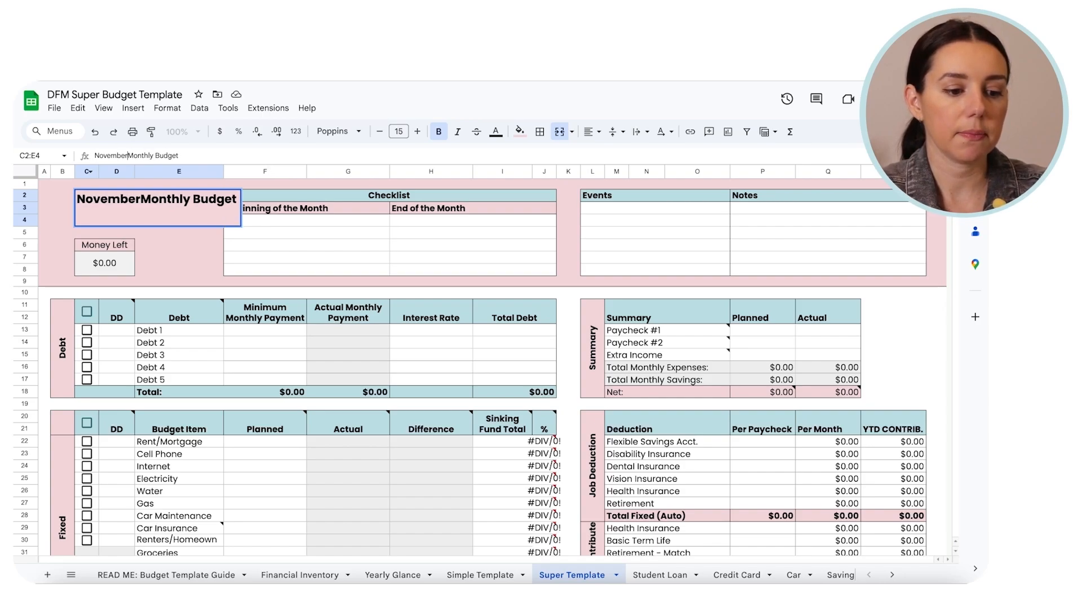
key(Return)
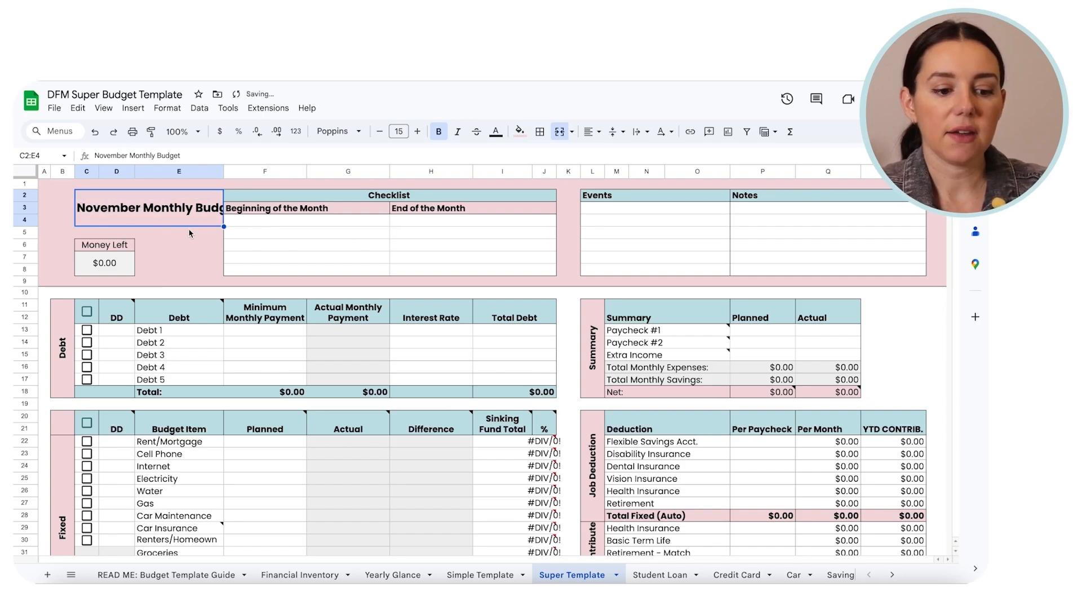
drag(235, 174, 252, 173)
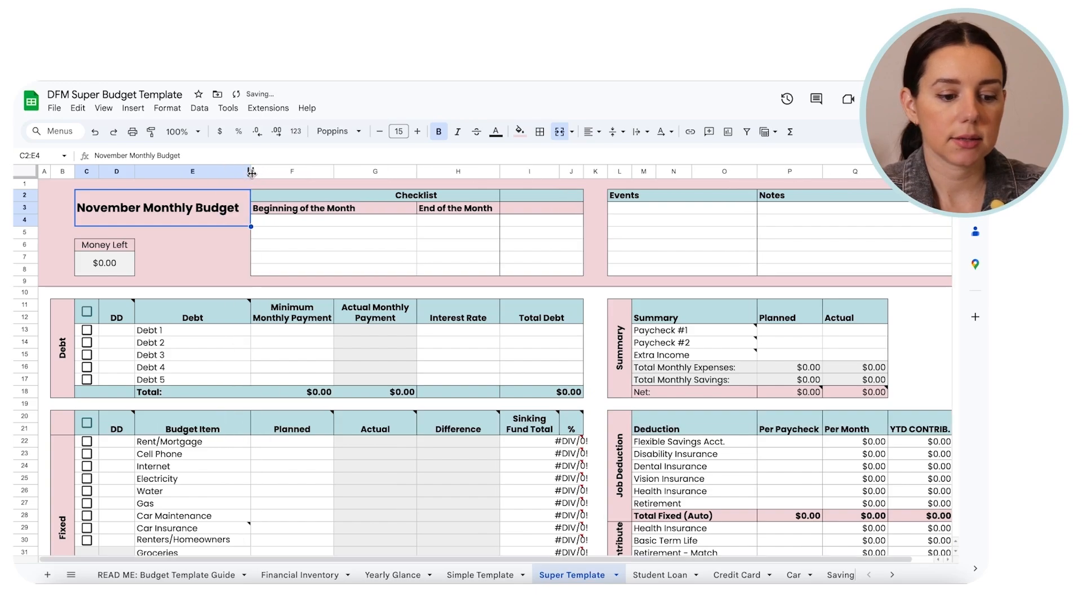
Step: Rename the Super Template sheet as November
double_click(585, 576)
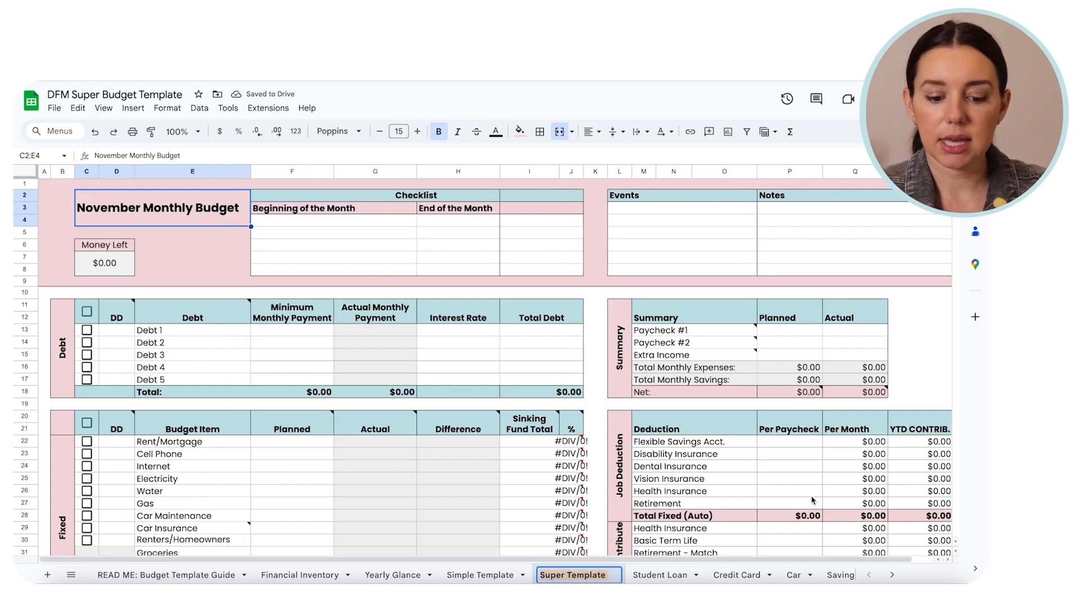
text(November)
key(Return)
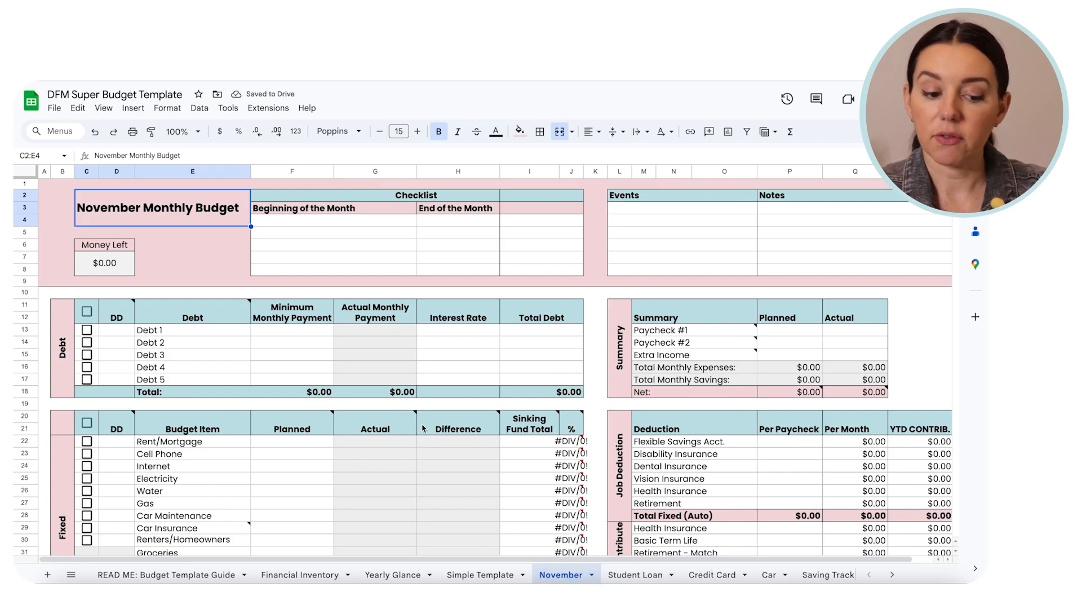
Step: Duplicate the November sheet and rename the copy as December
click(591, 575)
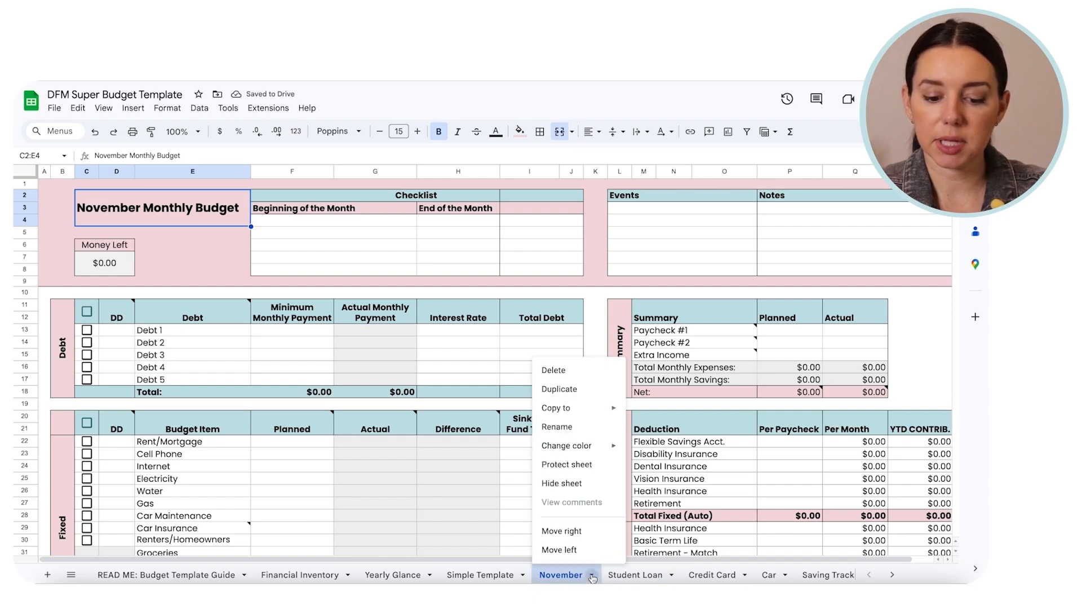
click(571, 389)
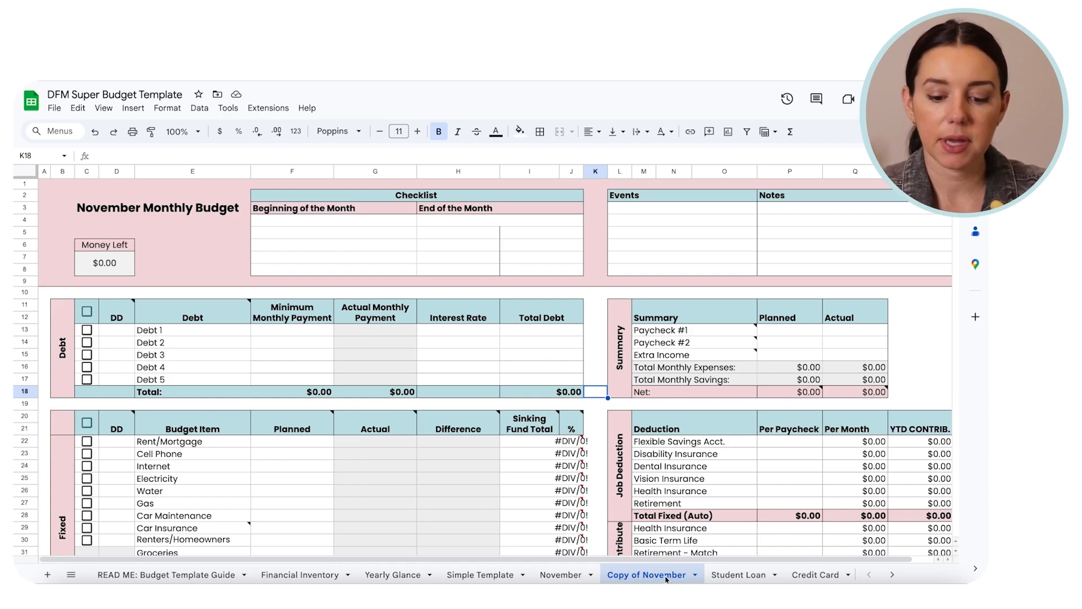
double_click(687, 579)
text(December)
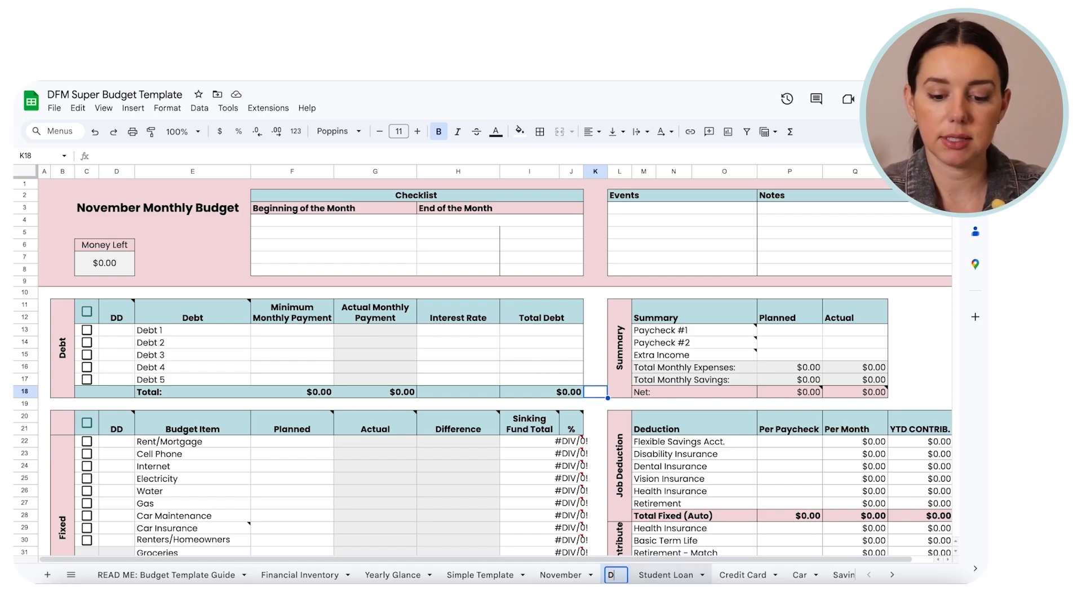
key(Return)
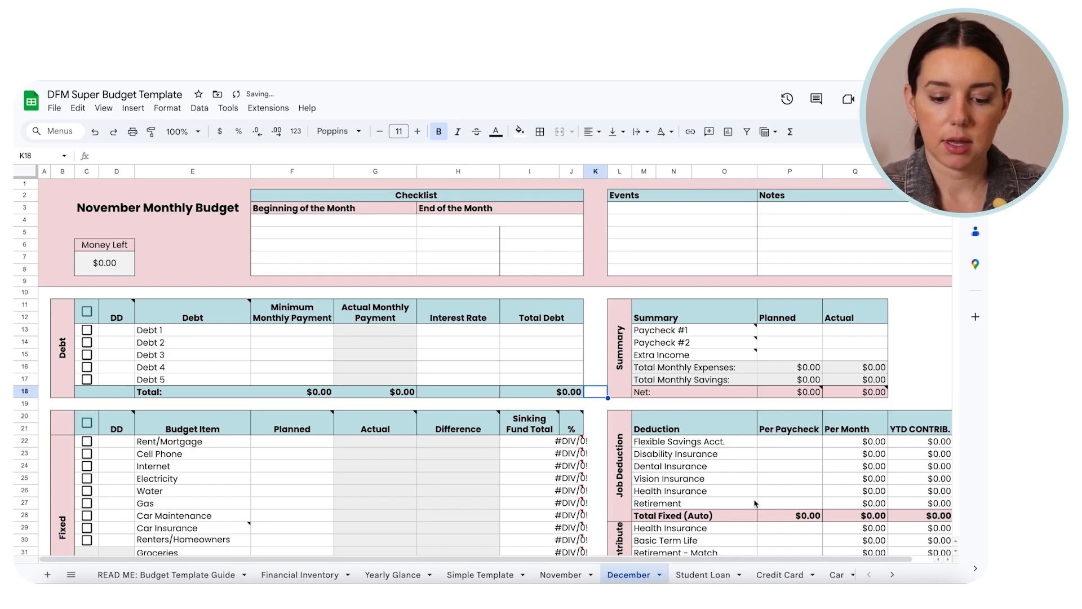
Step: On the Financial Inventory sheet, check the note on Income and select the Income cells for Month 1 through Month 6
click(310, 570)
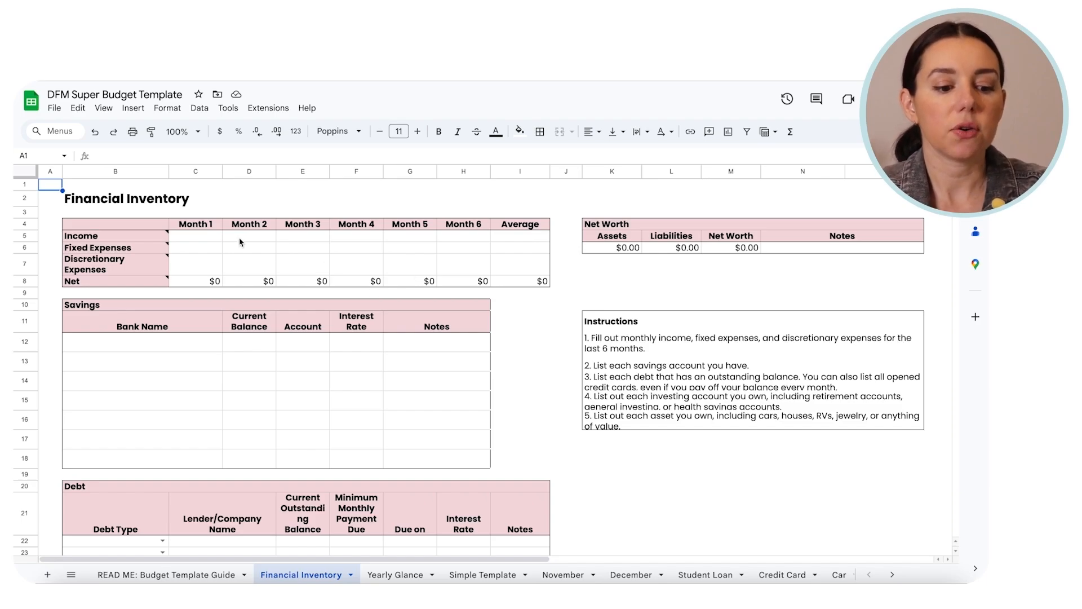
mouse_move(153, 238)
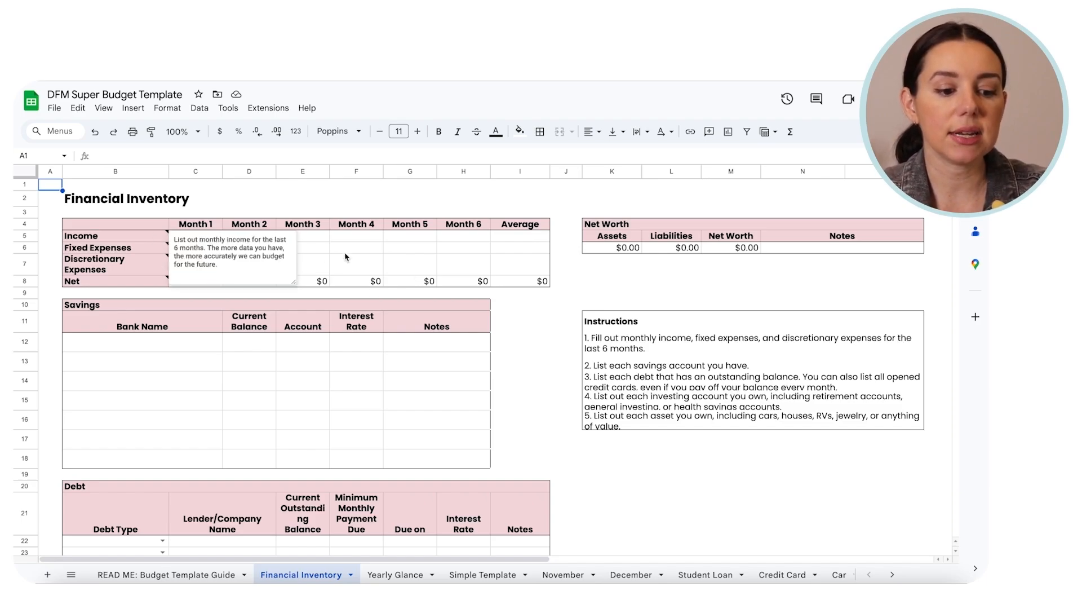
click(345, 258)
click(198, 237)
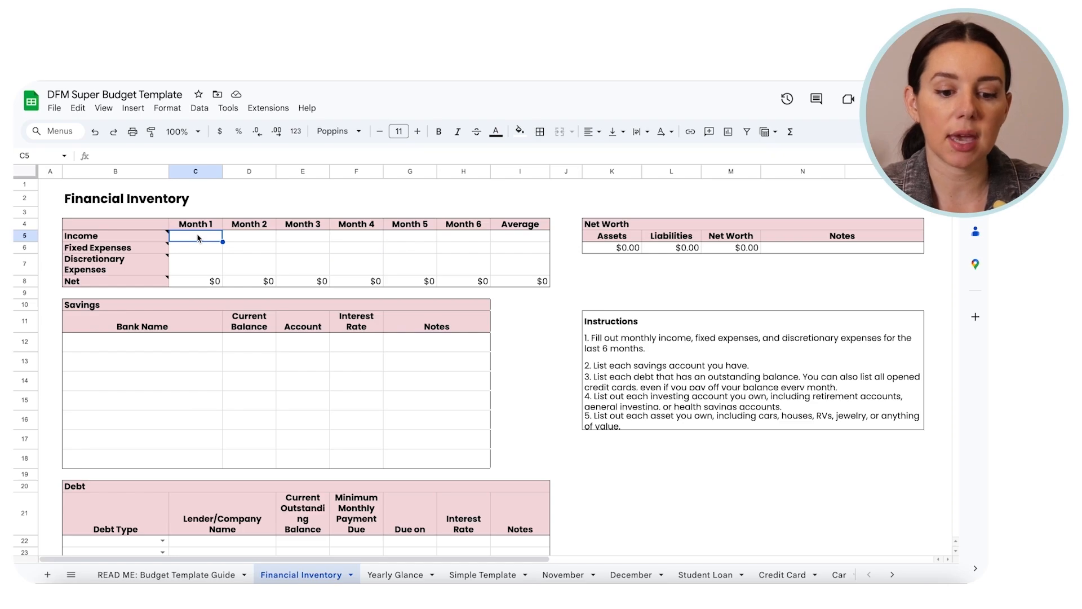
drag(199, 238, 473, 237)
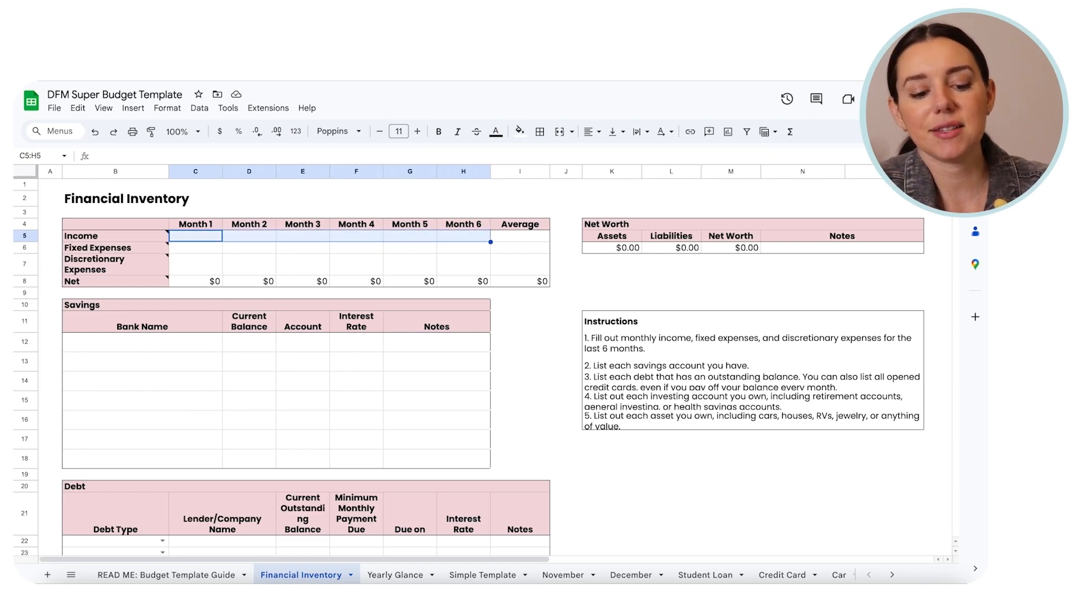
Step: Read the note on Income and go through the Income row from Month 1 to its Average cell
click(115, 237)
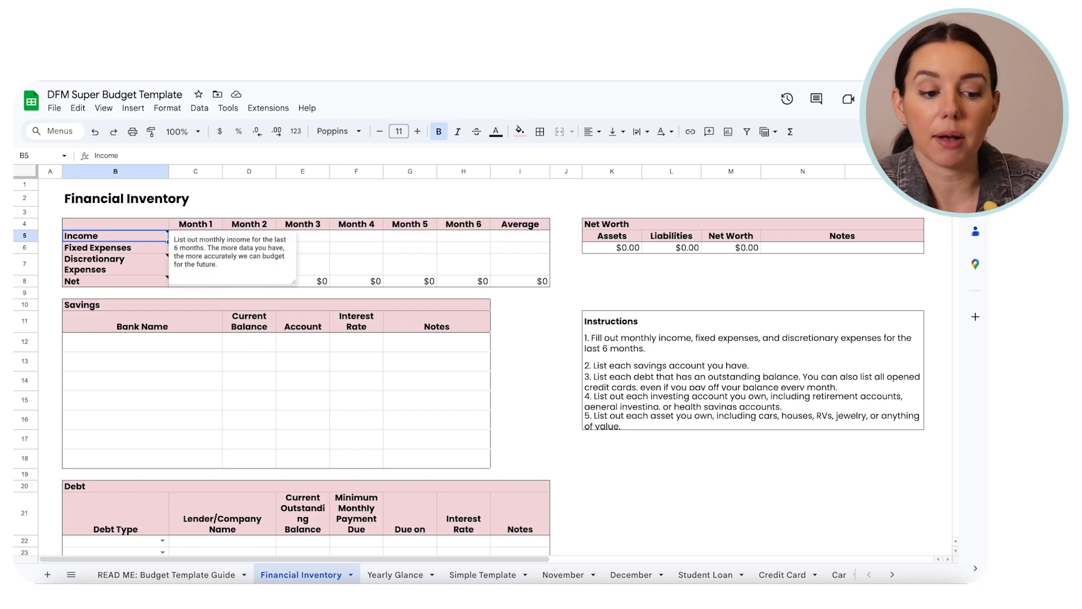
click(196, 236)
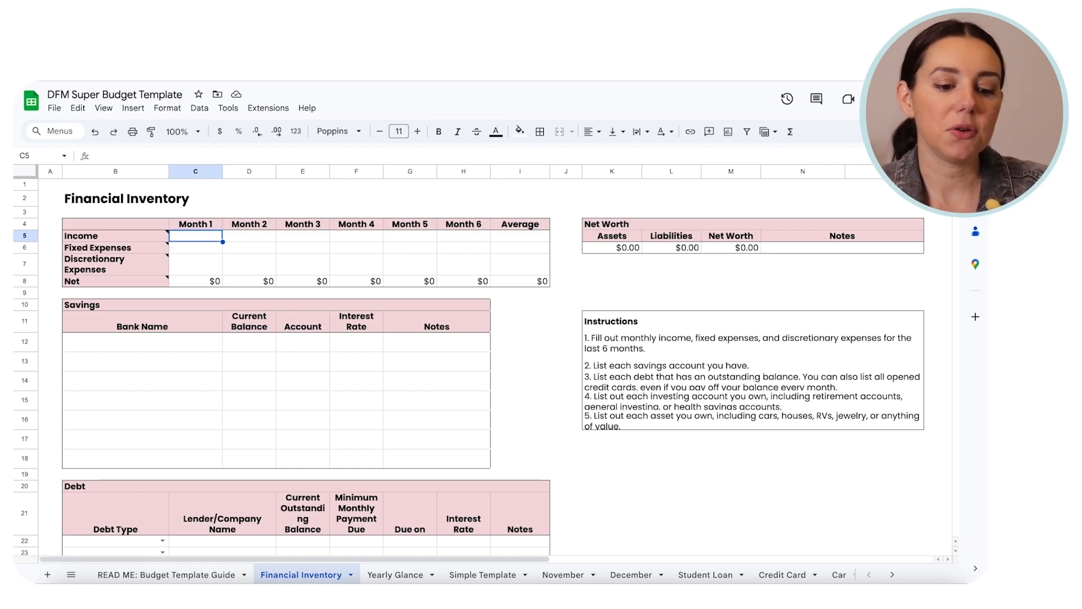
click(249, 236)
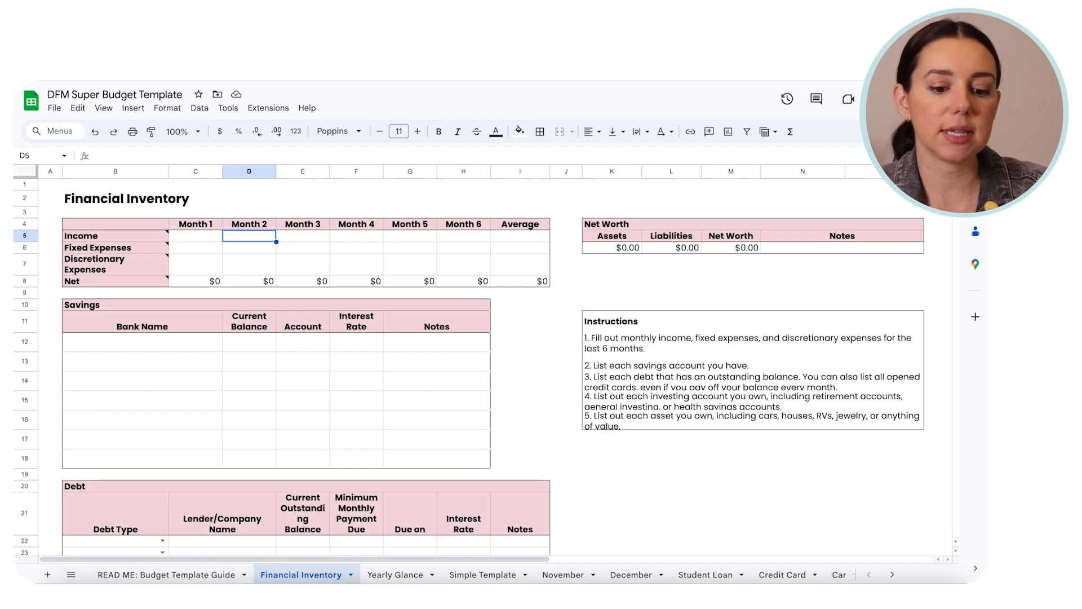
key(Right)
key(Right)
key(Right)
key(Right)
key(Right)
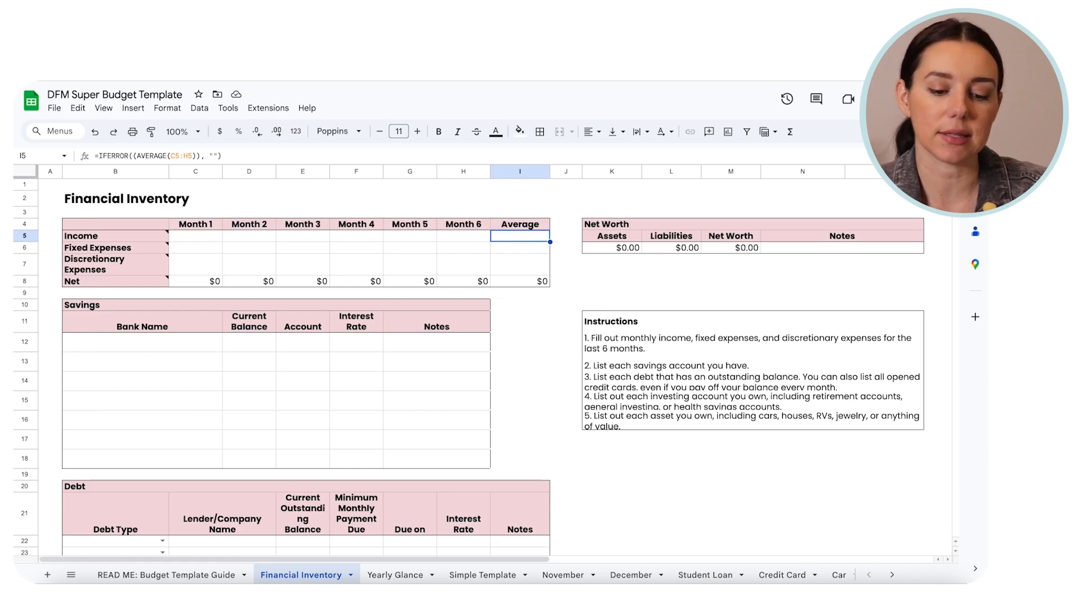
Step: Read the notes on Fixed Expenses, Discretionary Expenses and Net in the monthly summary table
click(123, 251)
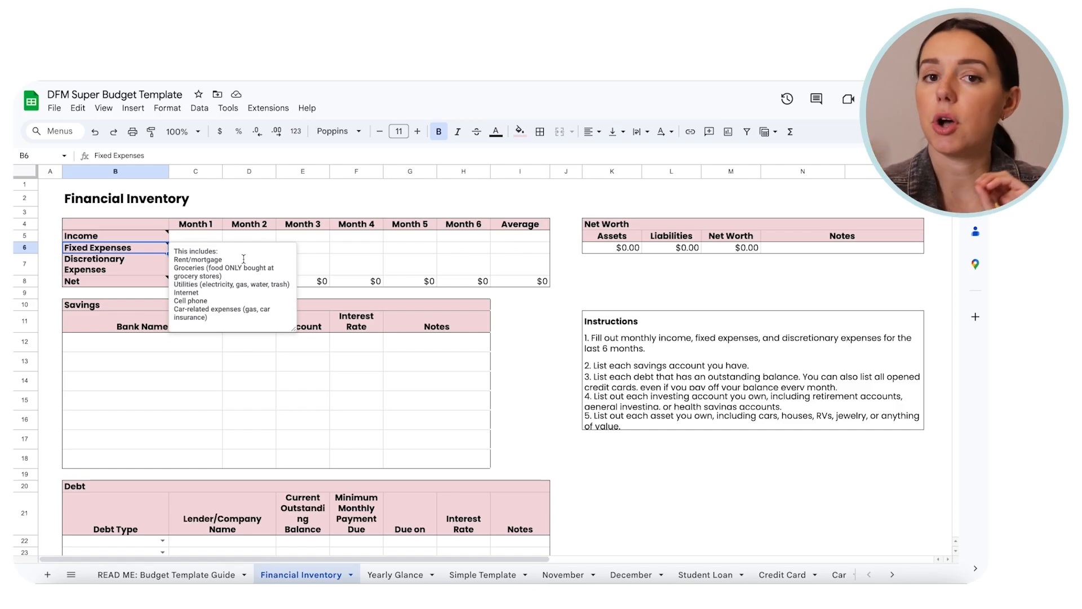
click(335, 271)
click(152, 270)
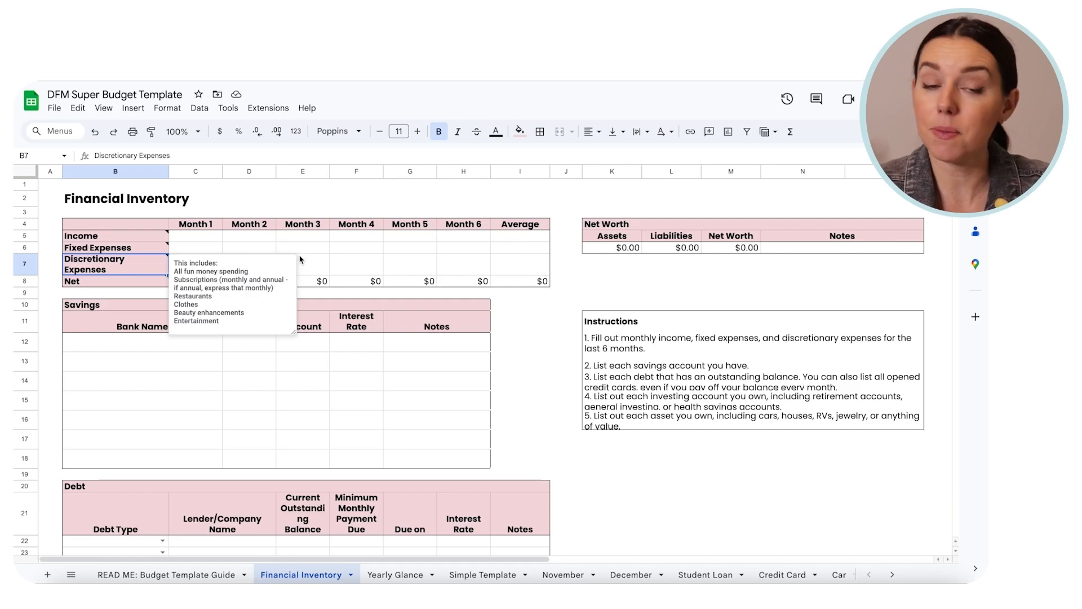
click(328, 266)
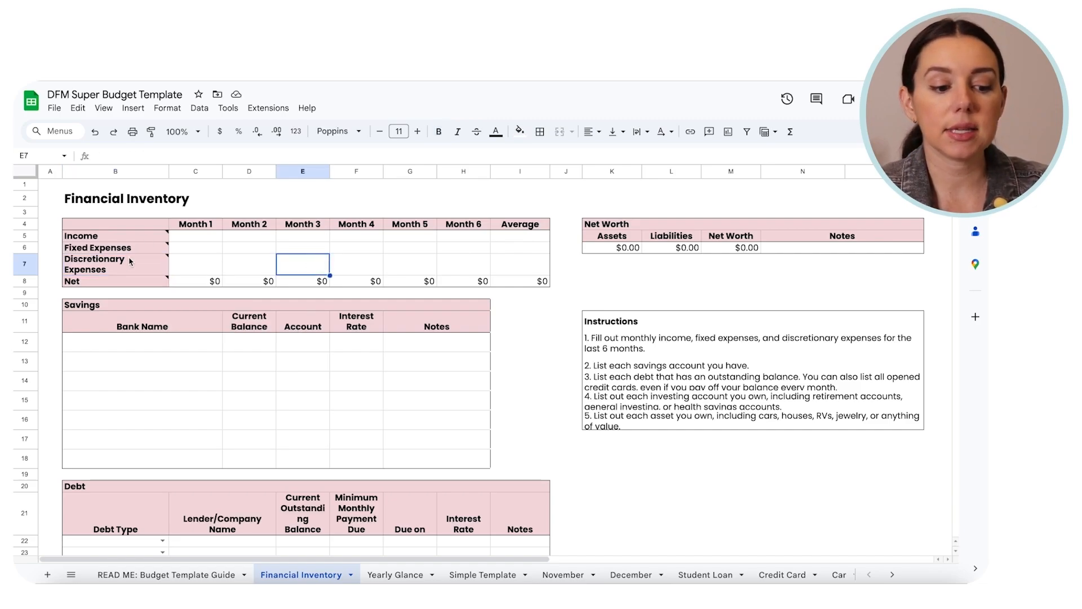
click(216, 268)
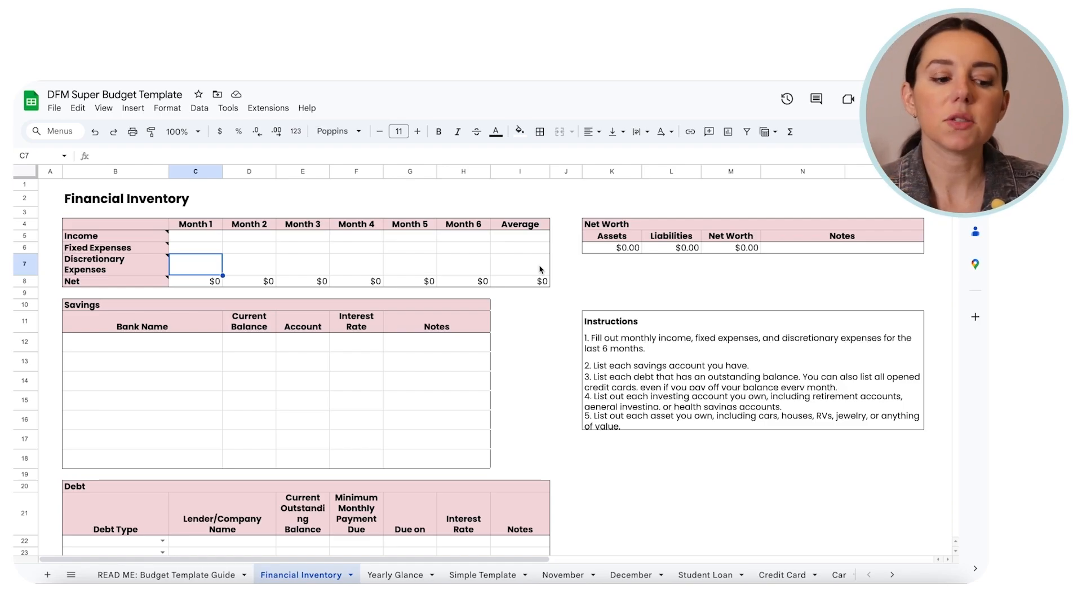
click(144, 285)
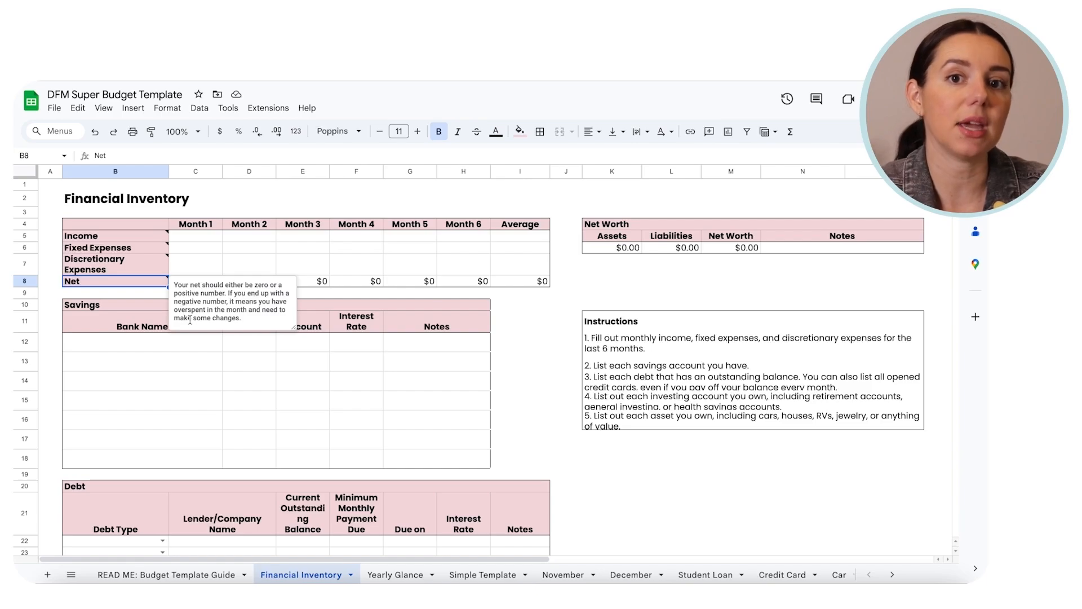
click(375, 422)
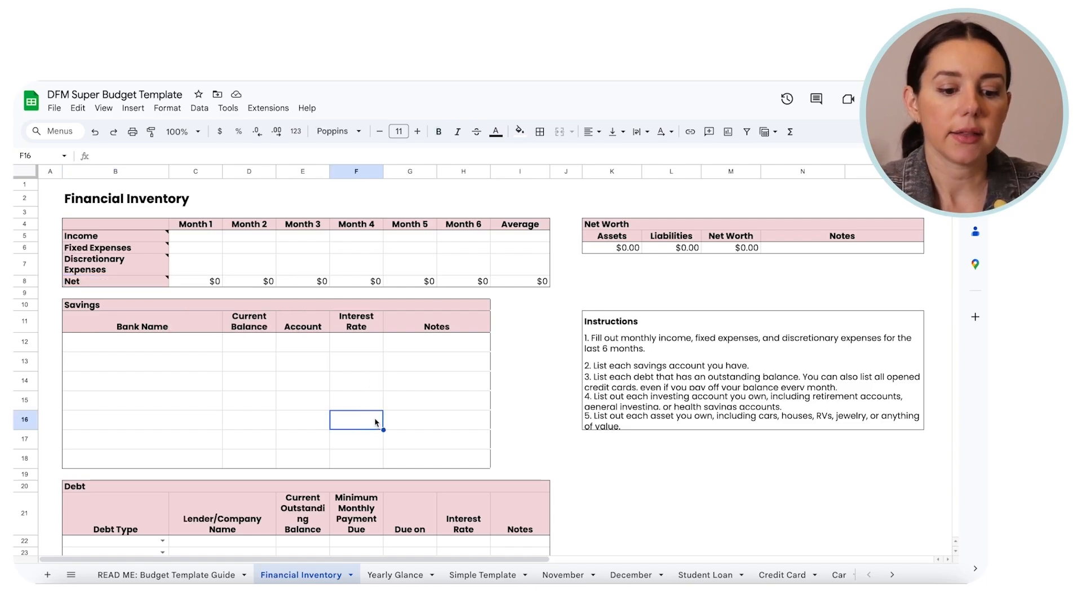
Step: Go through the first row of the Savings table, from Bank Name to Notes
scroll(257, 397, down, 1)
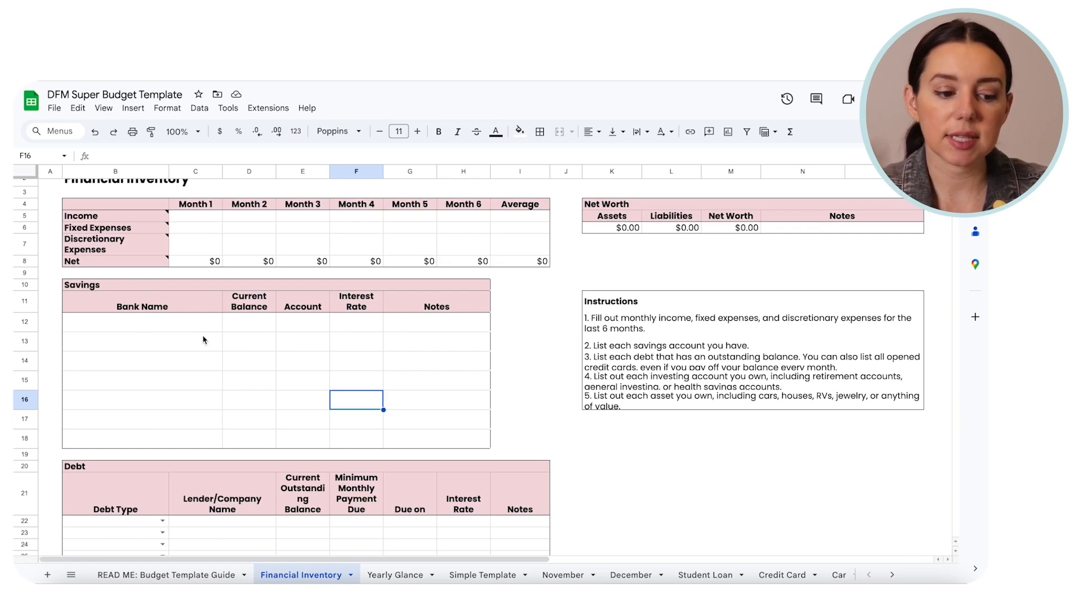
click(192, 331)
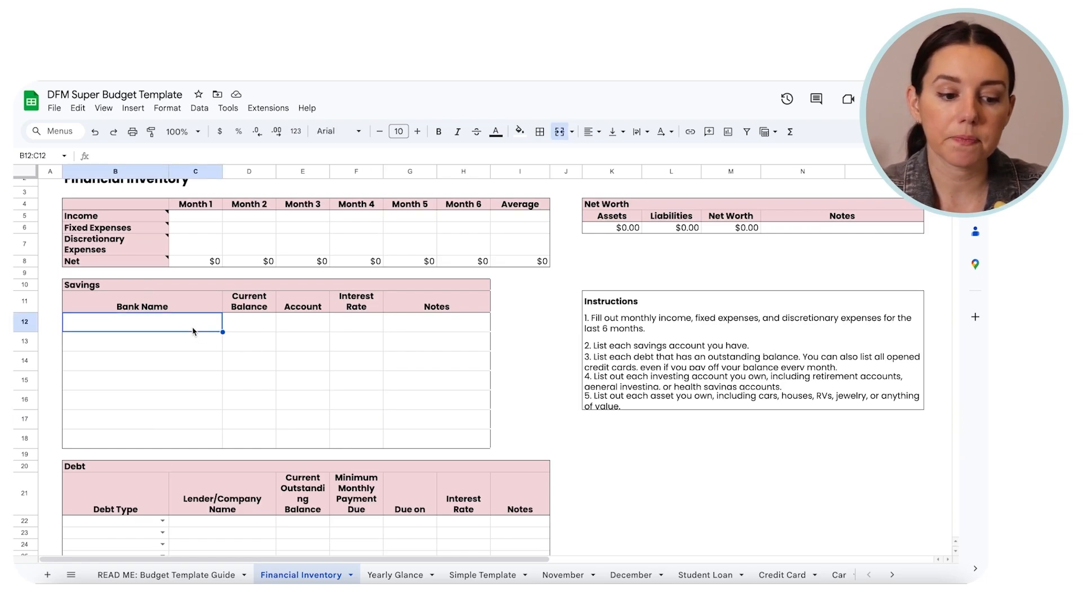
click(263, 331)
click(296, 333)
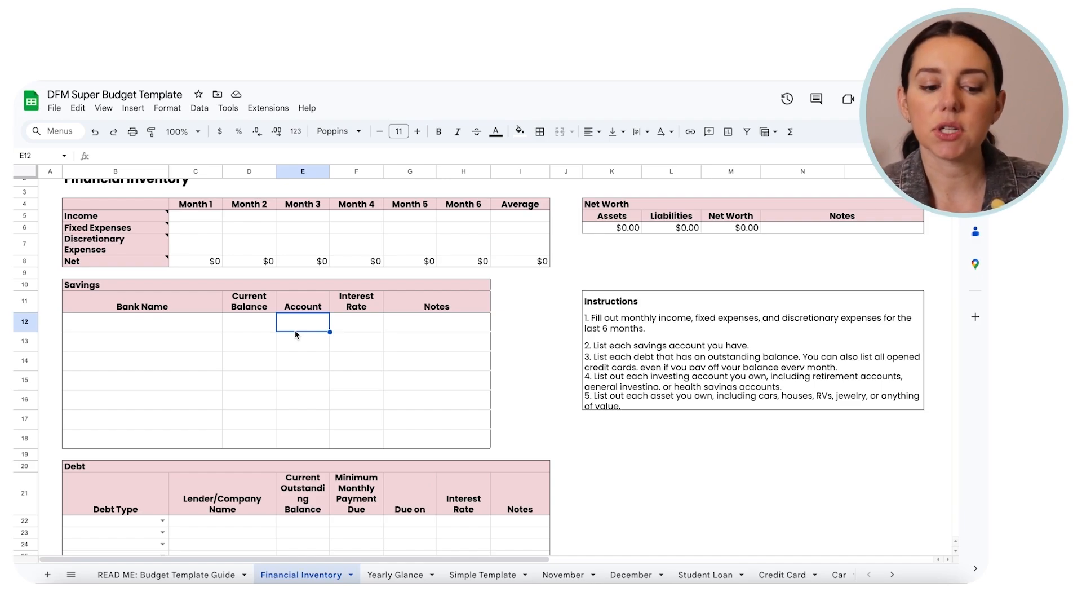
key(Tab)
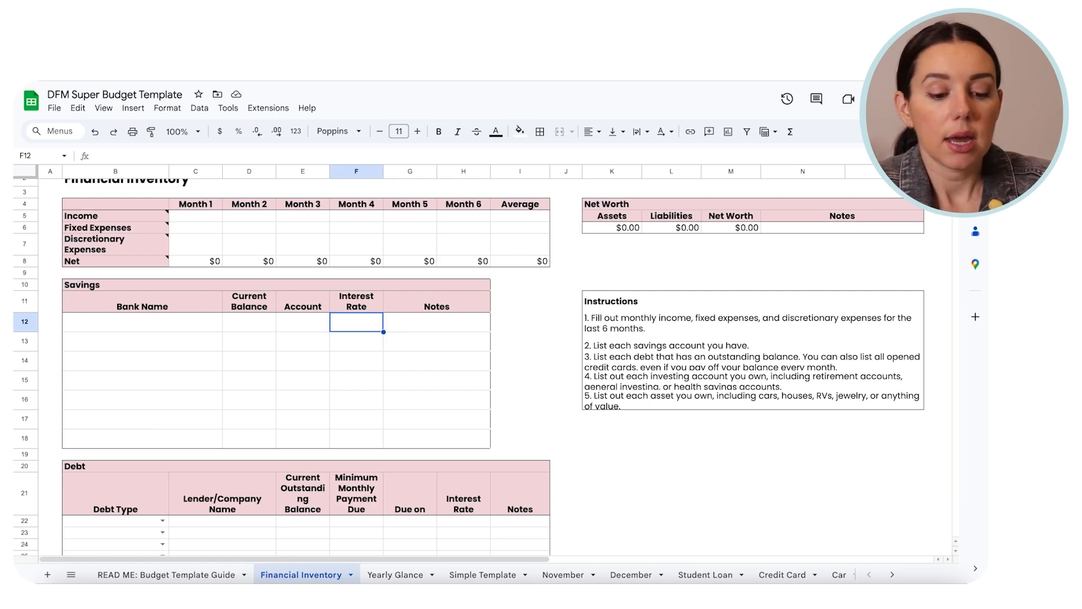
key(Tab)
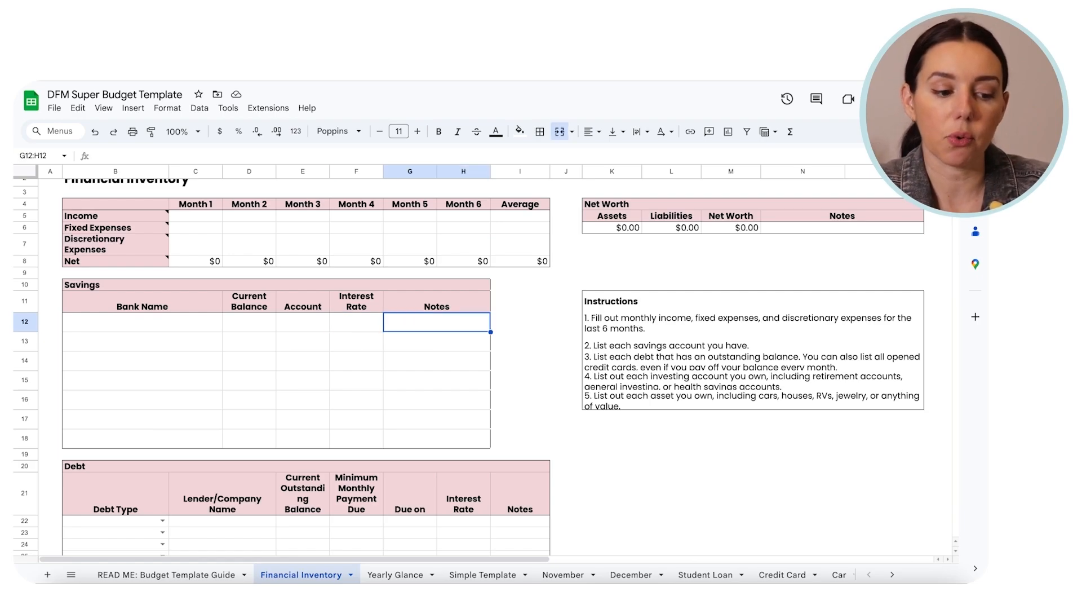
Step: Check the available Debt Type options for the first row of the Debt table
scroll(266, 430, down, 5)
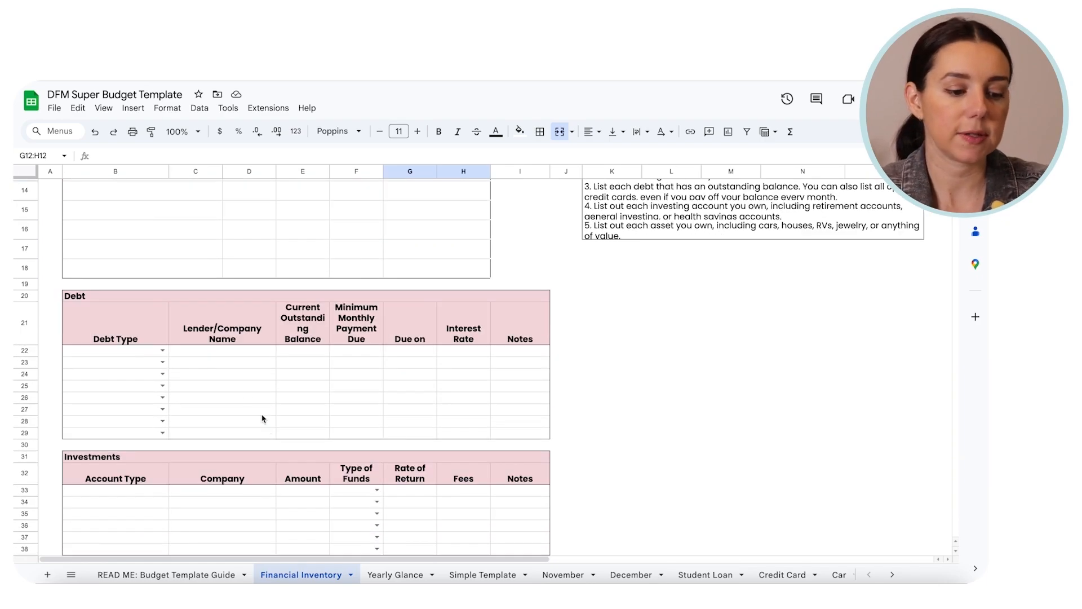
scroll(133, 304, down, 1)
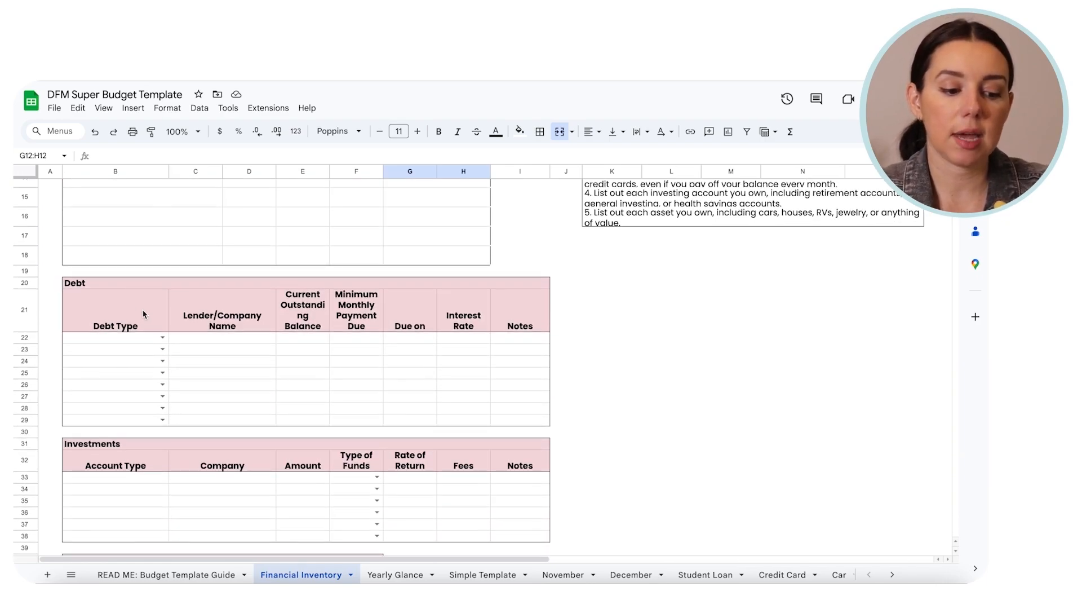
click(160, 339)
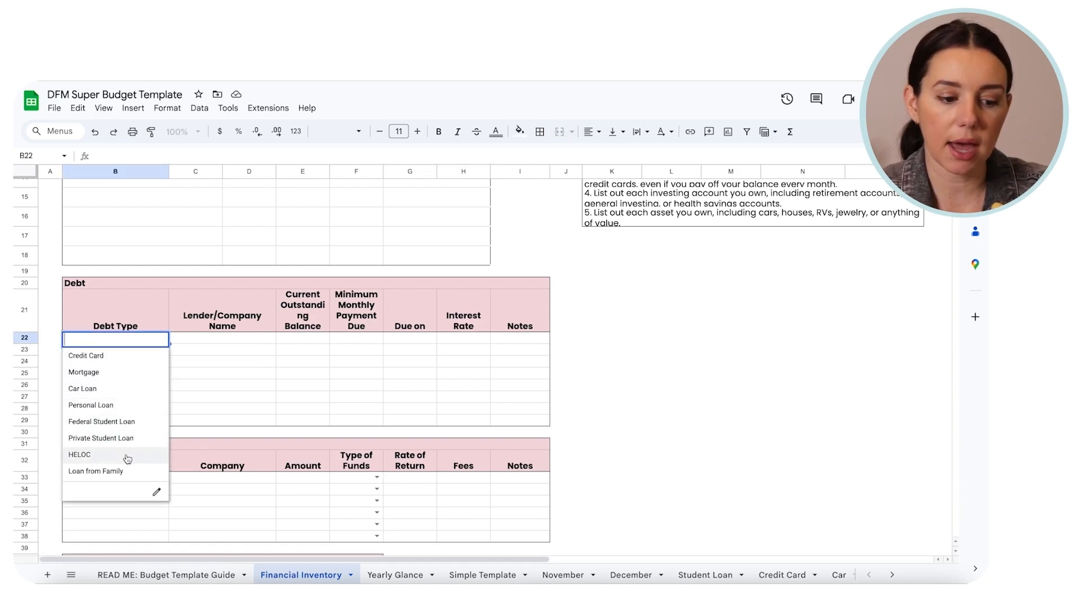
click(228, 344)
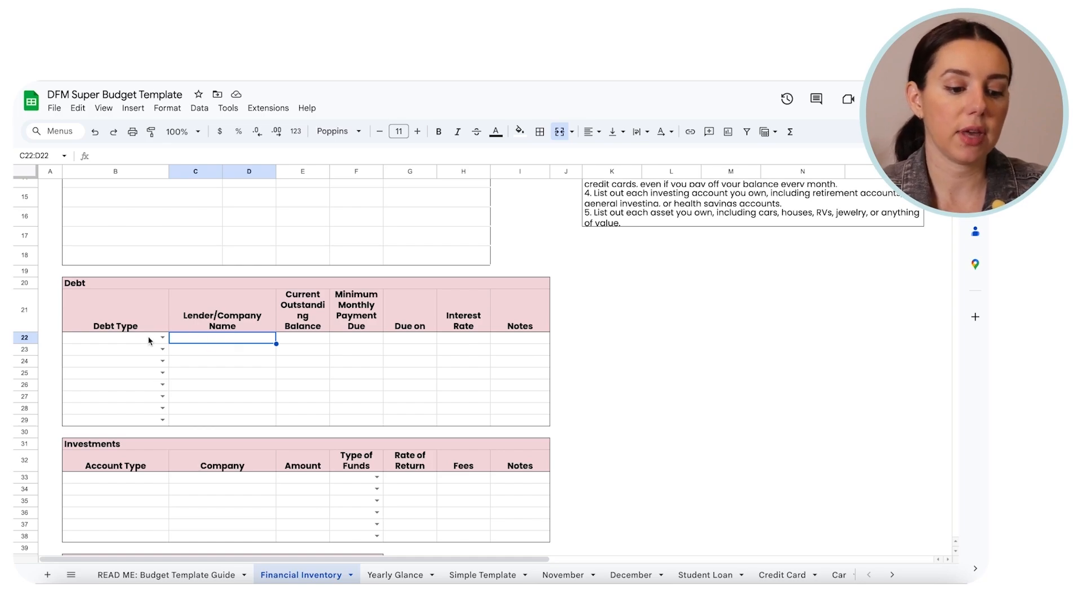
Step: Fill the first Debt row with the debt type Credit Card and the lender name Discover
click(162, 337)
click(125, 355)
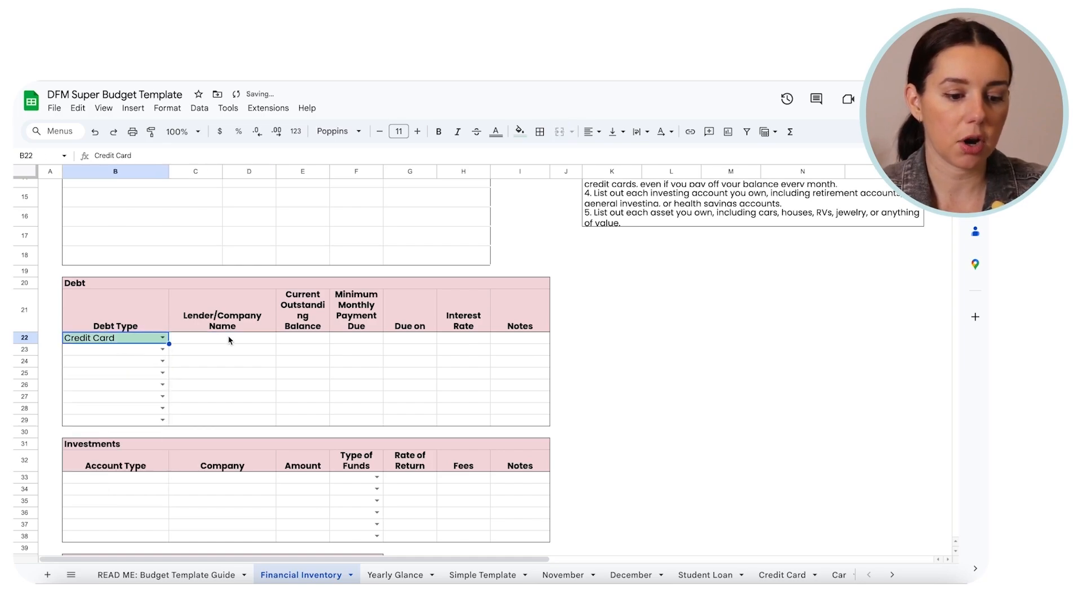
click(229, 342)
text(Discover)
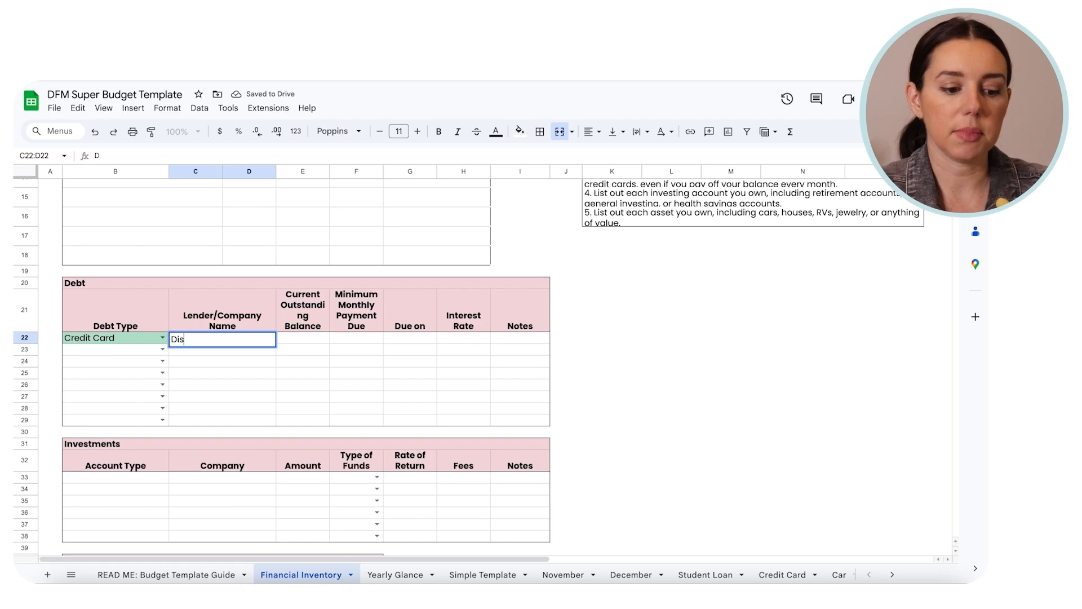
key(Return)
Step: Go through the remaining fields of the Discover debt row, from Current Outstanding Balance to Notes
key(Tab)
key(Up)
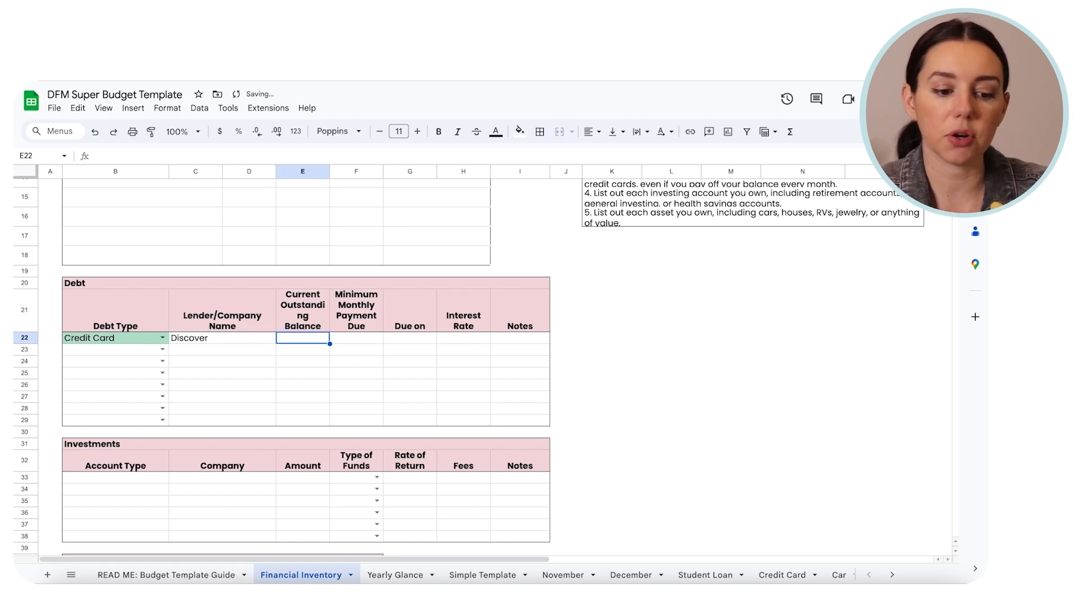
key(Right)
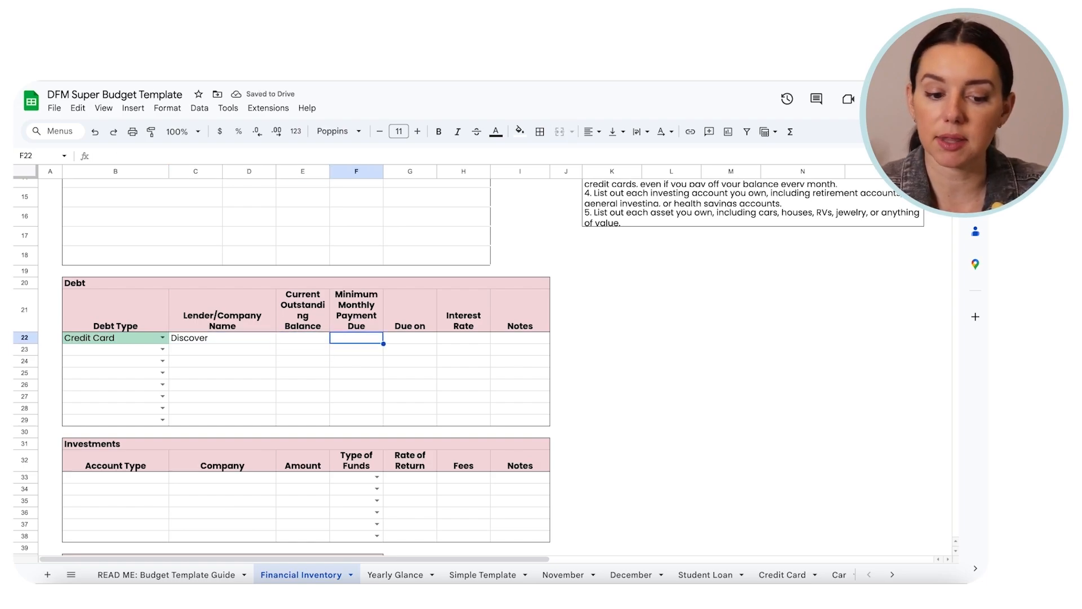
key(Right)
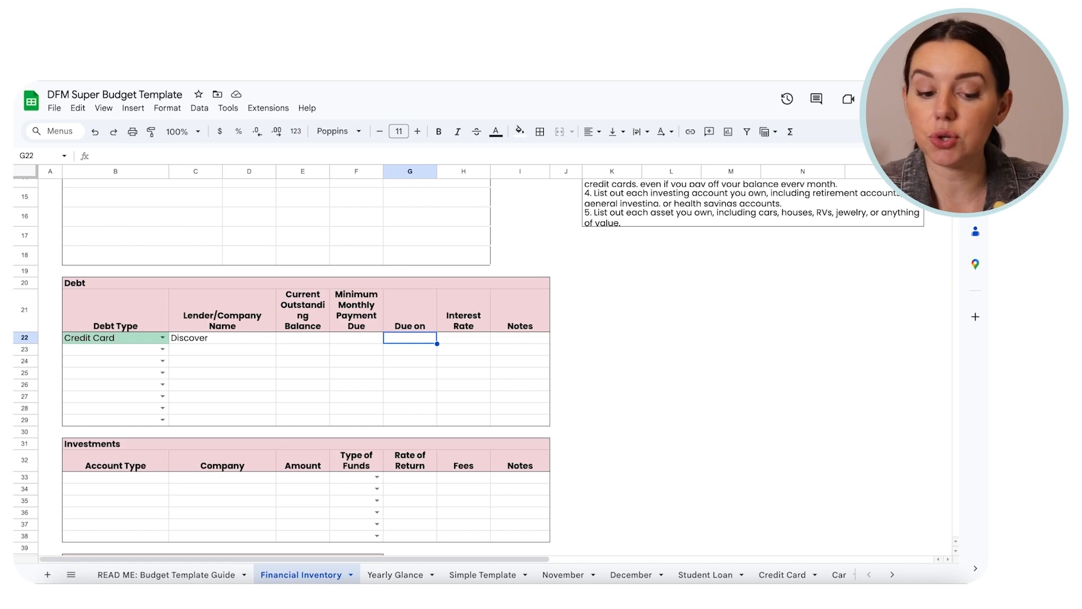
key(Right)
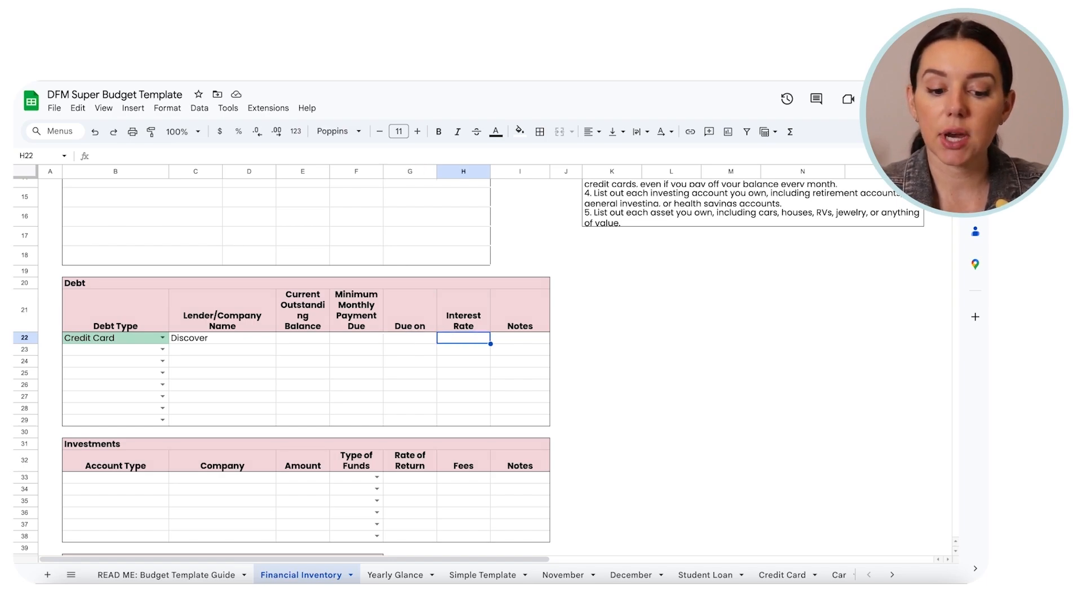
key(Right)
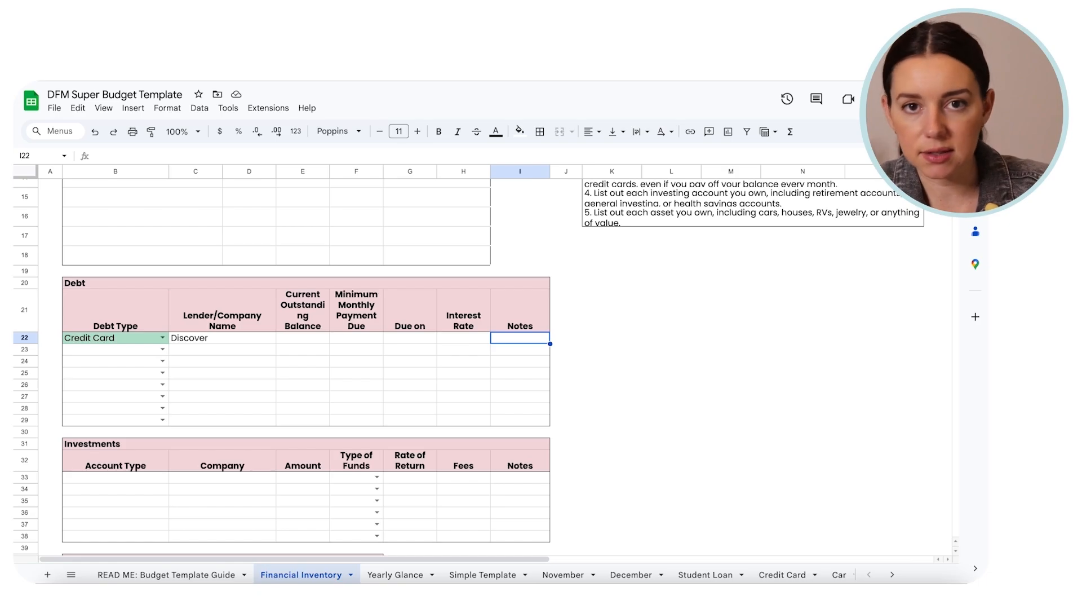
Step: List 401k and Taxable Brokerage as the first two account types in the Investments table
scroll(72, 447, down, 3)
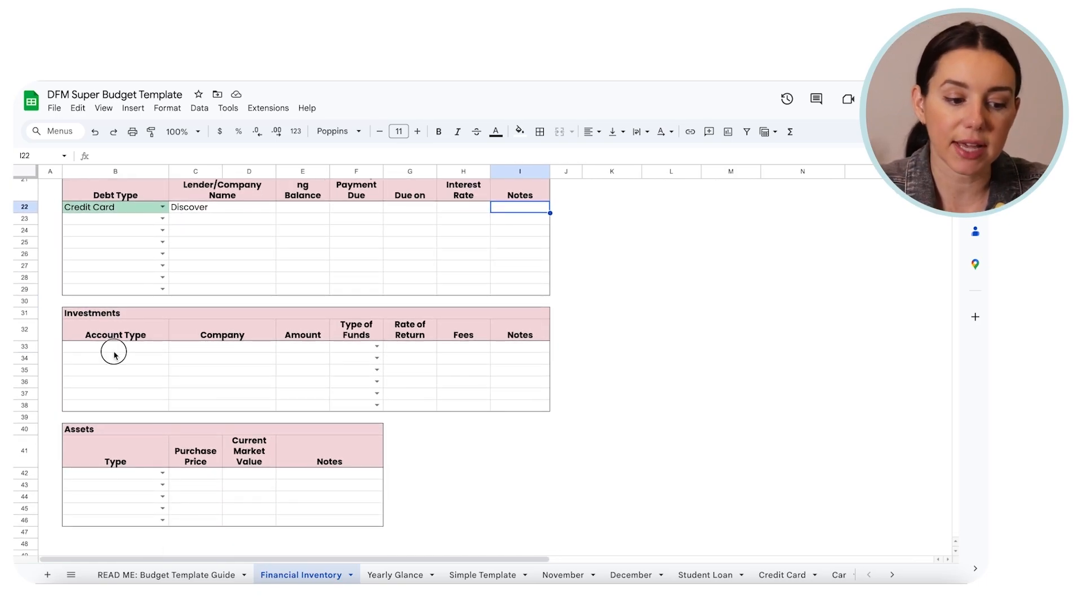
click(114, 352)
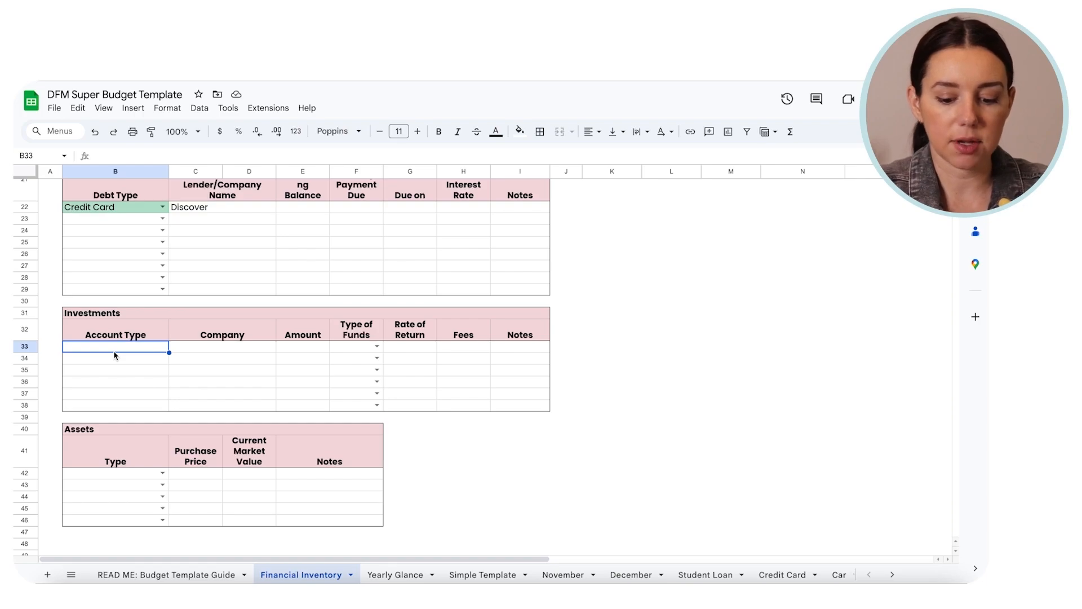
text(401k)
key(Return)
text(Taxable Broke)
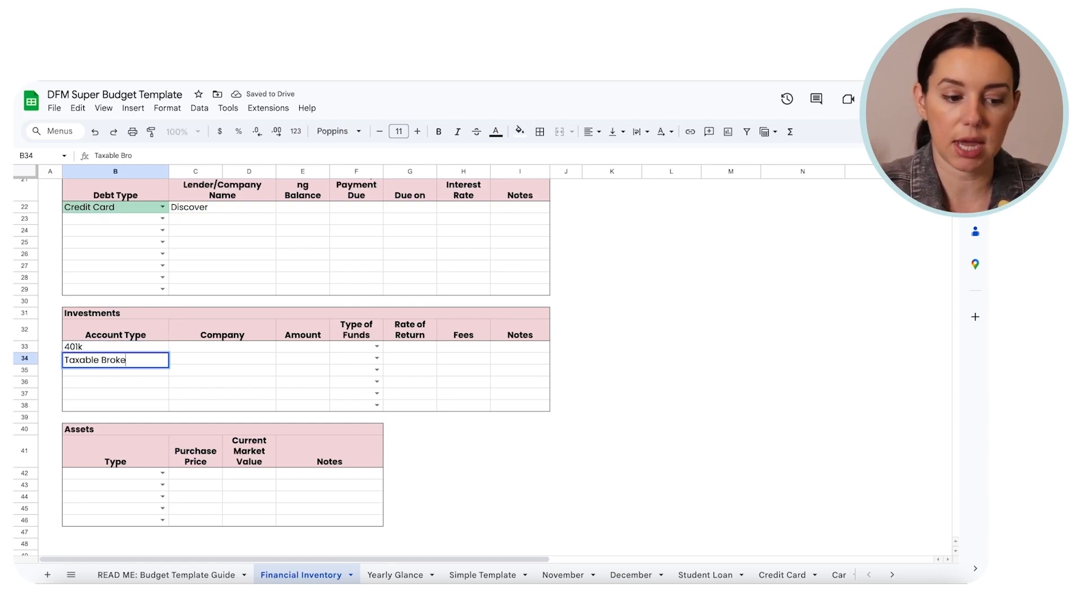
text(rage)
key(Return)
Step: Enter Vanguard as the company for the 401k and Fidelity for the Taxable Brokerage account
key(Up)
key(Up)
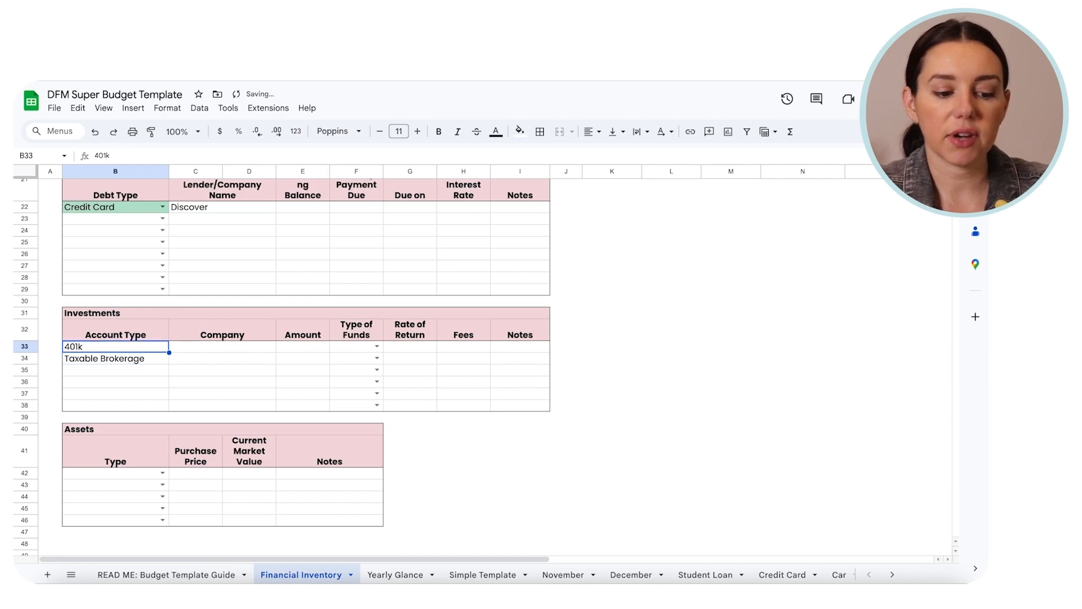
key(Right)
text(Vanguard)
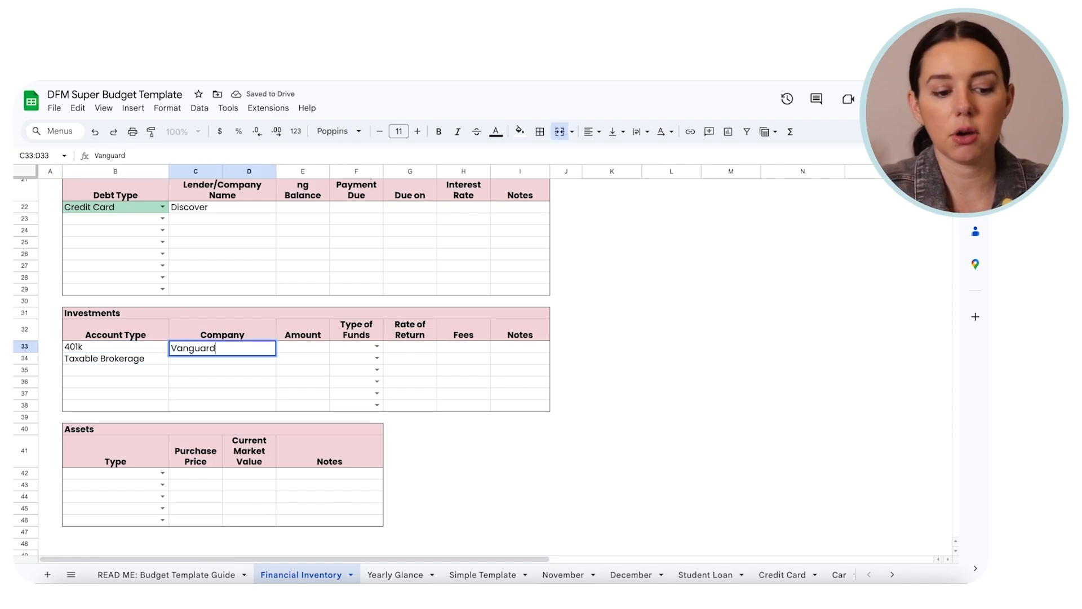
key(Return)
text(Fidelity)
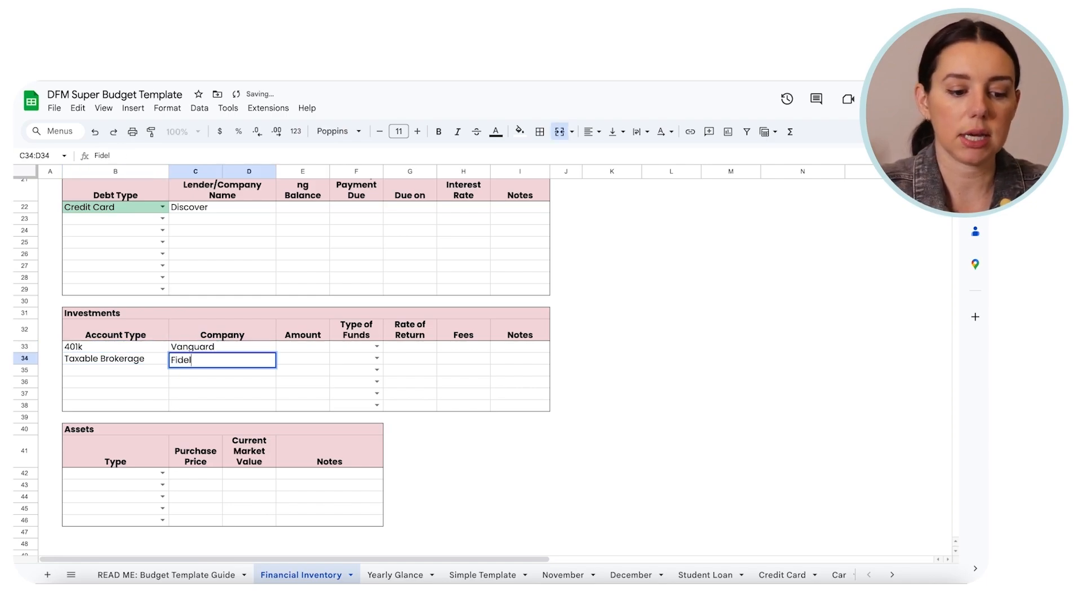
key(Return)
Step: Review the Investments table's Amount field, the Type of Funds options for the 401k, and its Rate of Return field
key(Up)
key(Right)
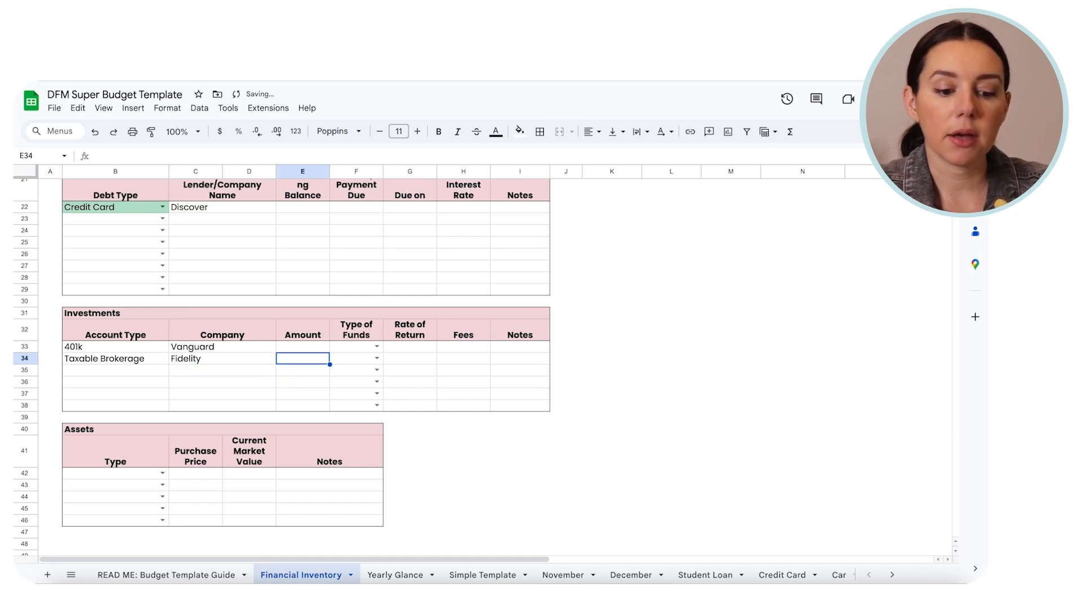
key(Up)
key(Right)
key(Return)
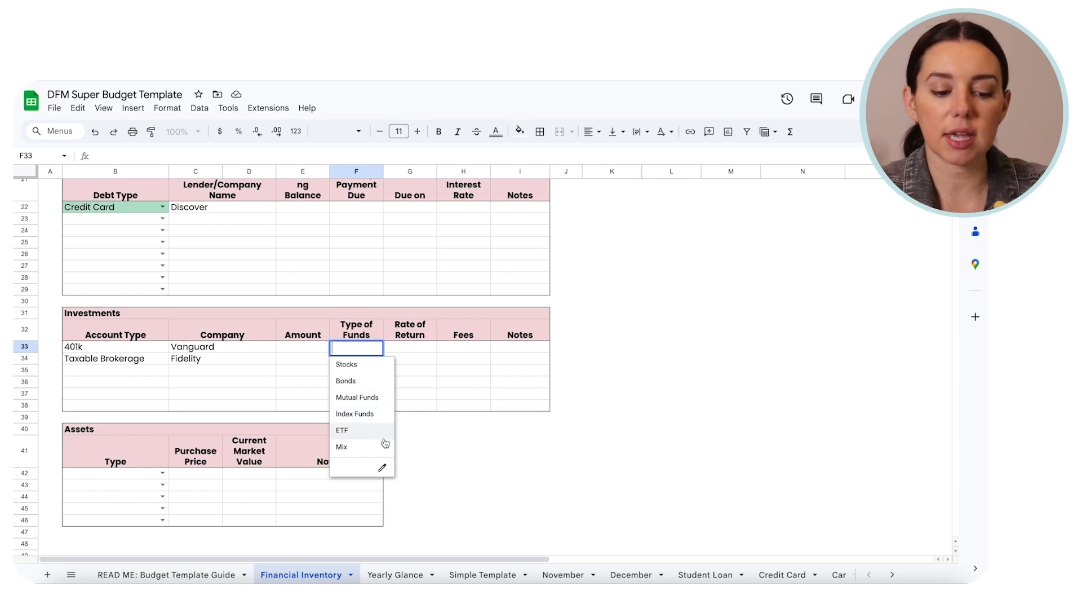
click(435, 395)
click(409, 347)
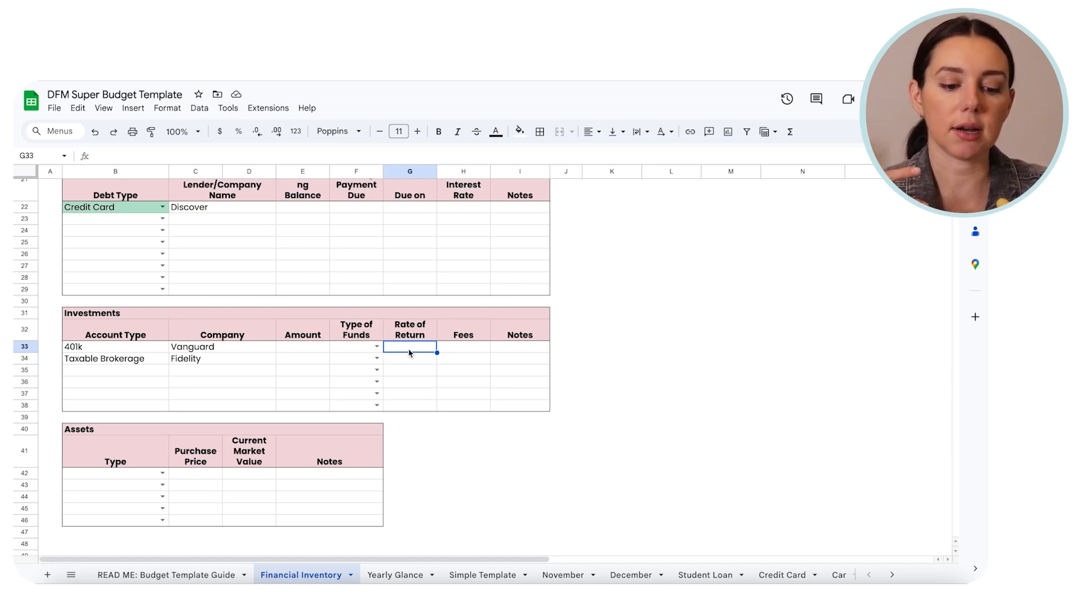
Step: Check the 401k row's Fees and Notes fields, and clear the sample 401k and Taxable Brokerage entries from the Investments table
key(Tab)
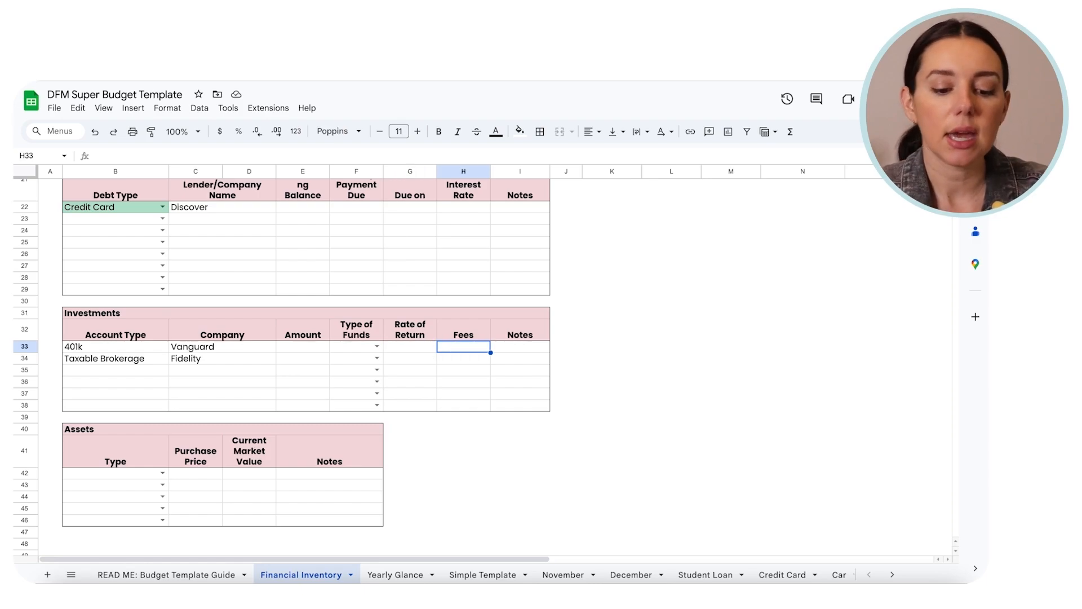
key(Tab)
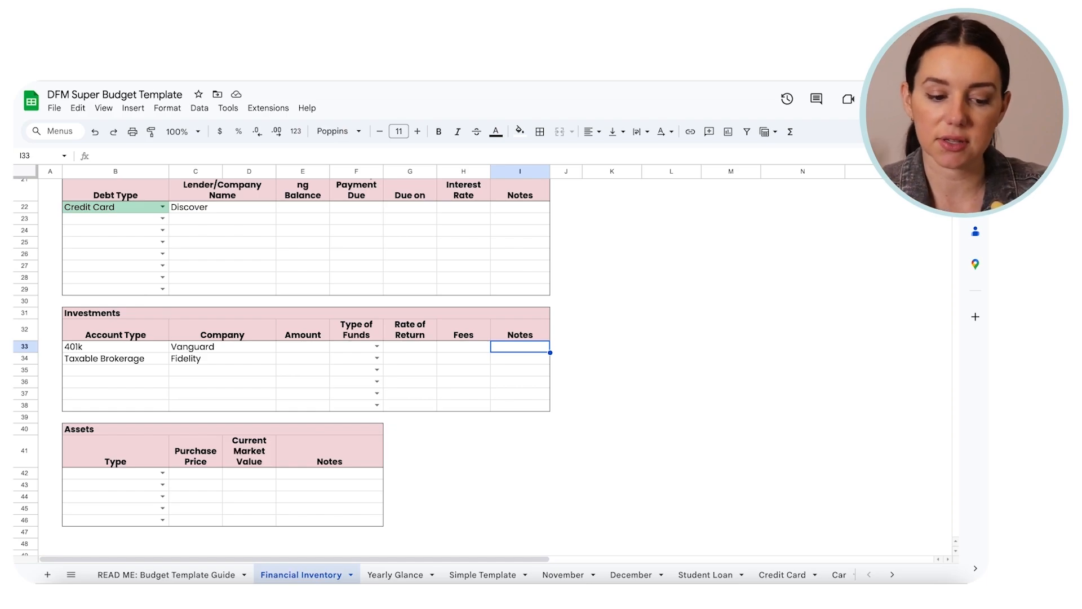
key(Left)
key(Left)
key(Left)
key(Left)
key(Left)
key(Left)
key(Left)
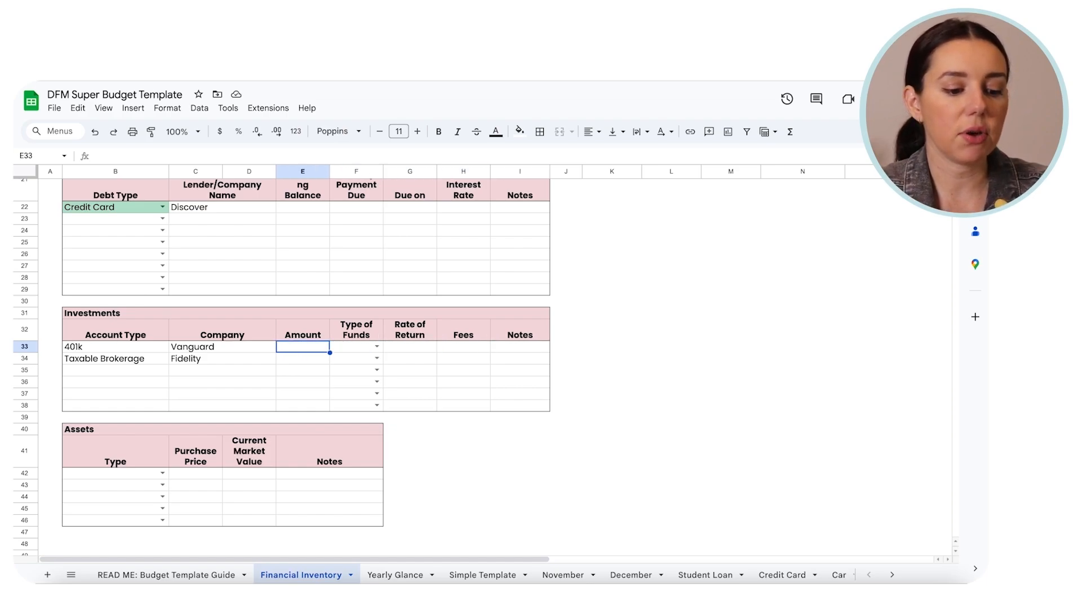
key(shift+Down)
key(shift+Right)
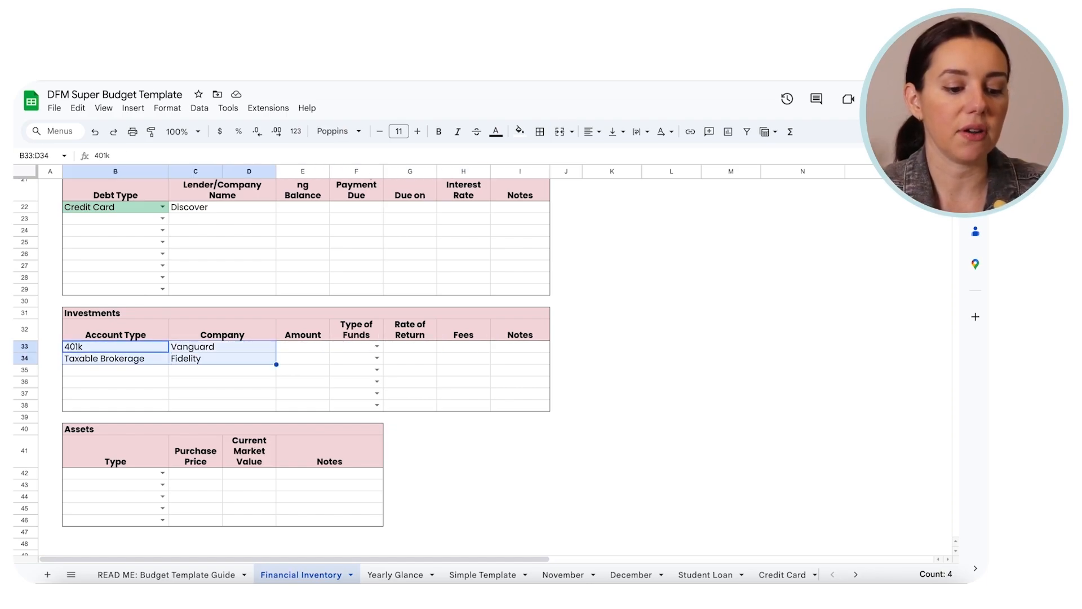
key(Delete)
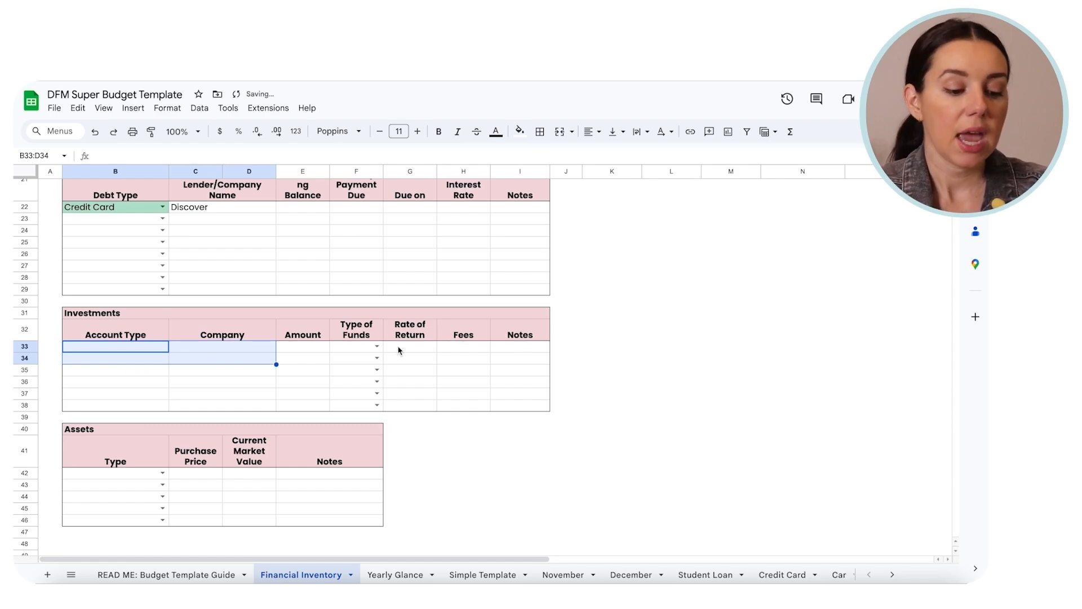
Step: Add RV to the Type dropdown options in the first row of the Assets table
scroll(447, 451, down, 1)
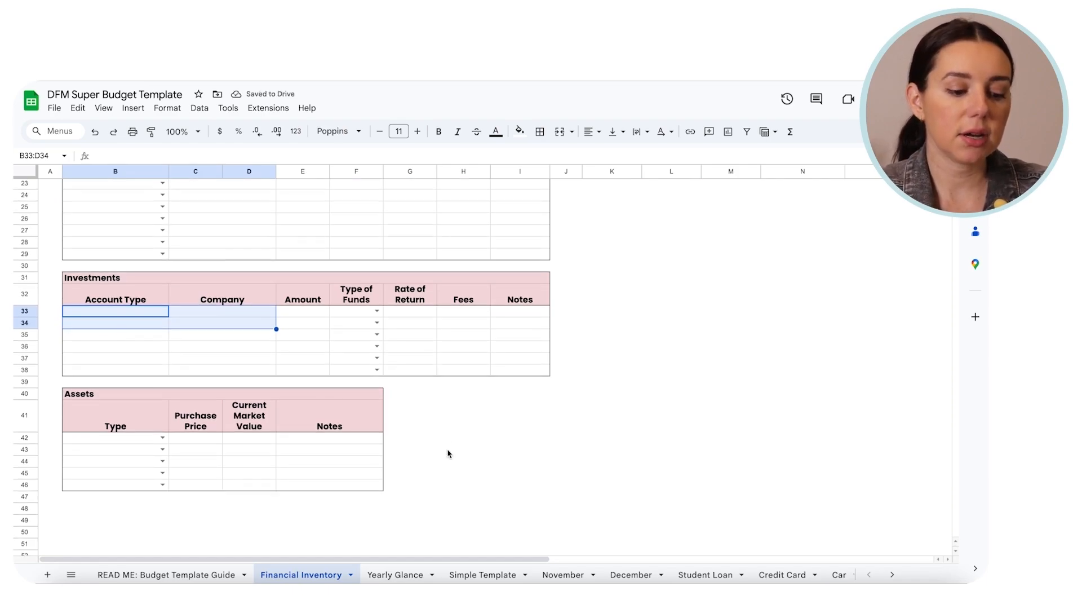
click(162, 438)
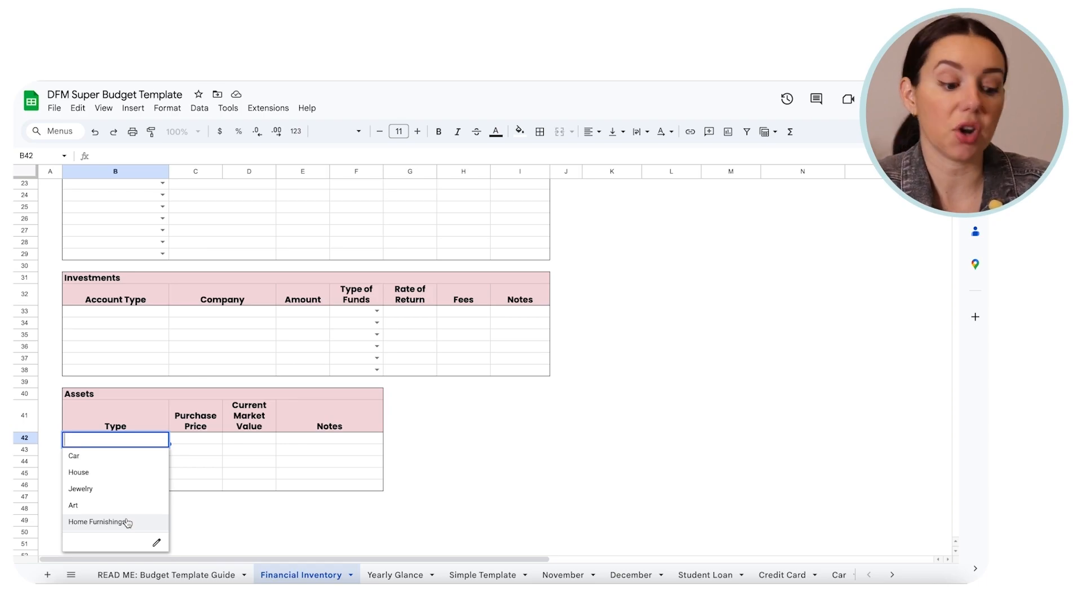
click(159, 542)
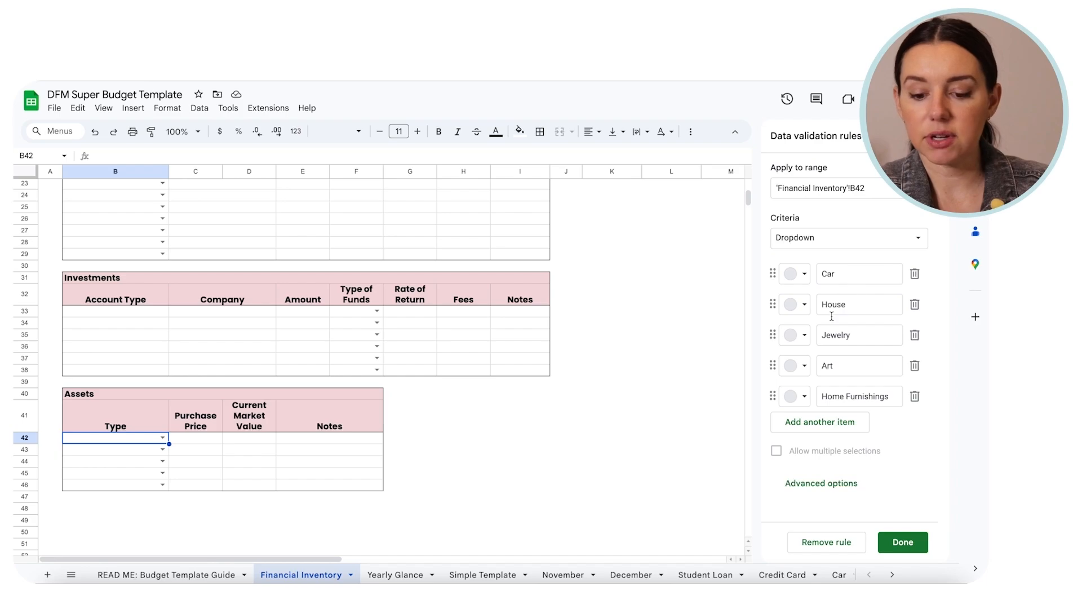
click(163, 437)
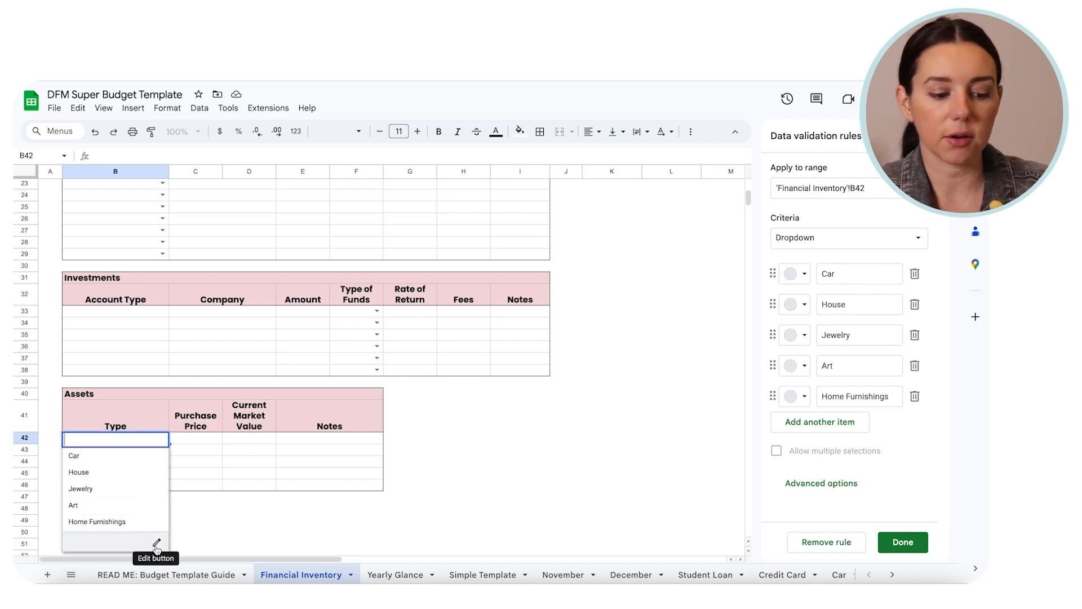
click(824, 424)
text(RV)
key(Return)
click(902, 541)
click(638, 370)
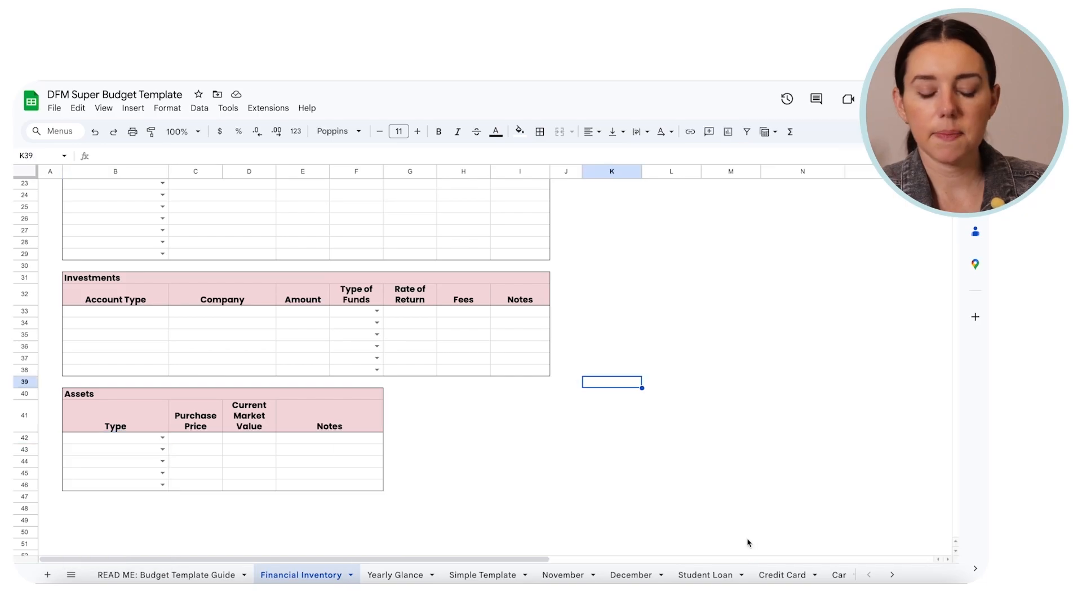
Step: Examine how the Assets, Liabilities and Net Worth cells of the Net Worth table are calculated
scroll(672, 422, up, 1)
scroll(672, 422, up, 1)
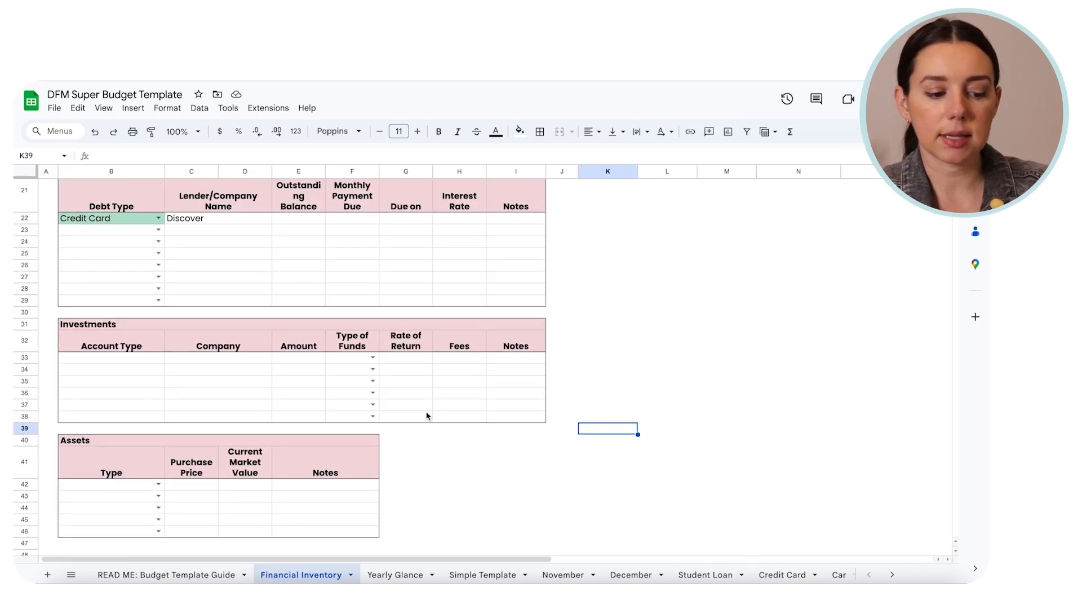
scroll(591, 421, up, 6)
click(615, 248)
click(674, 252)
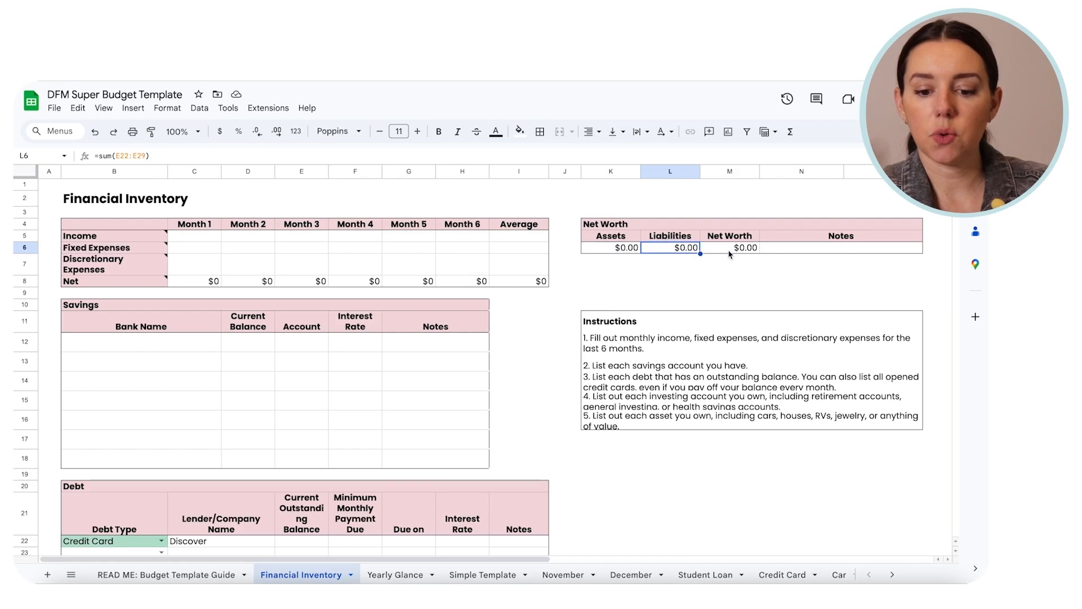
click(730, 253)
click(619, 254)
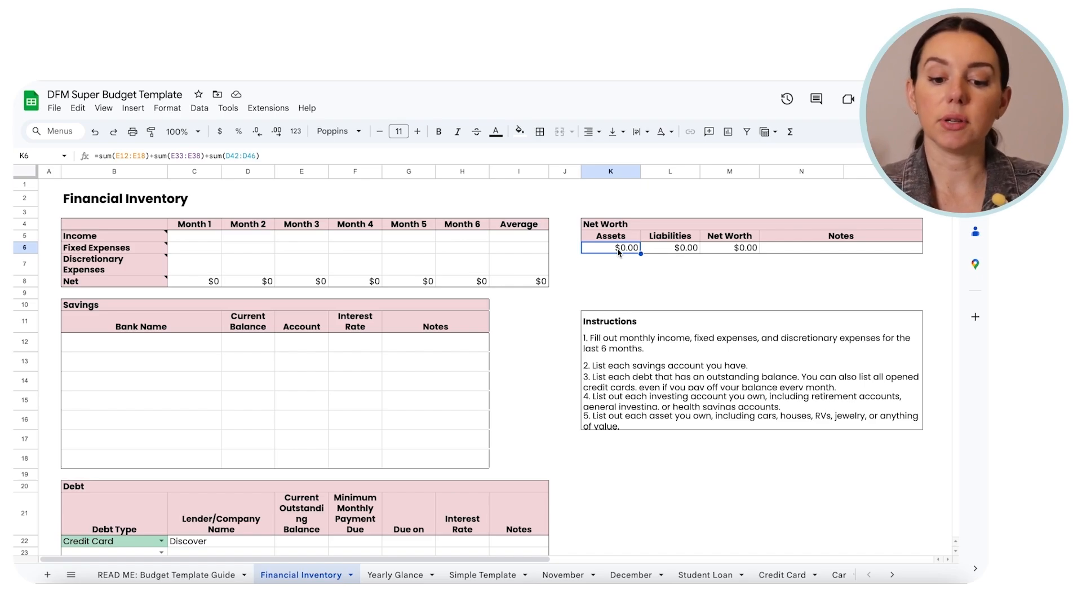
key(Right)
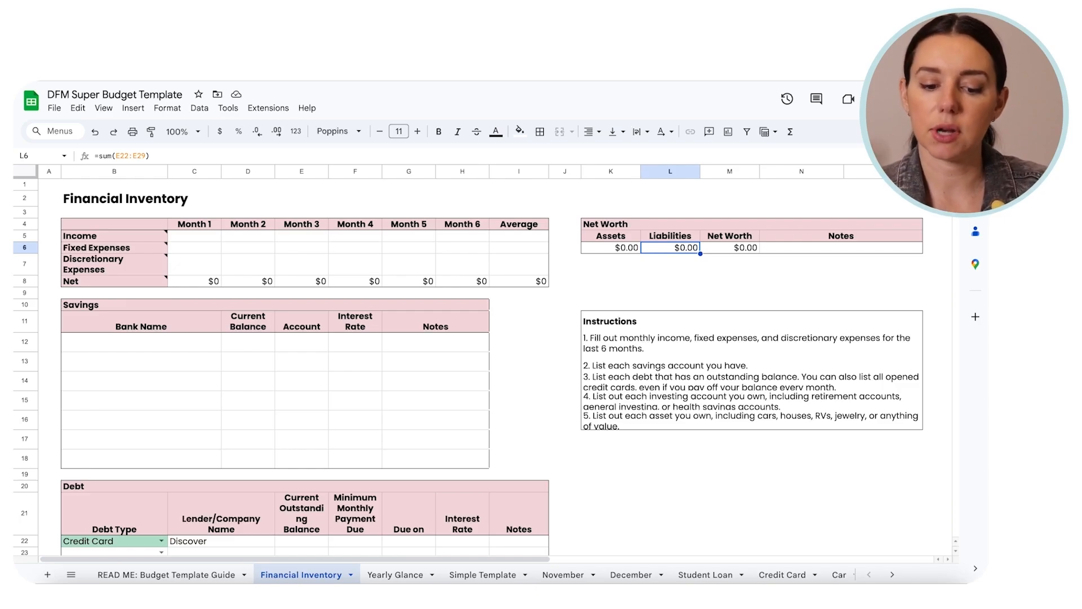
click(730, 248)
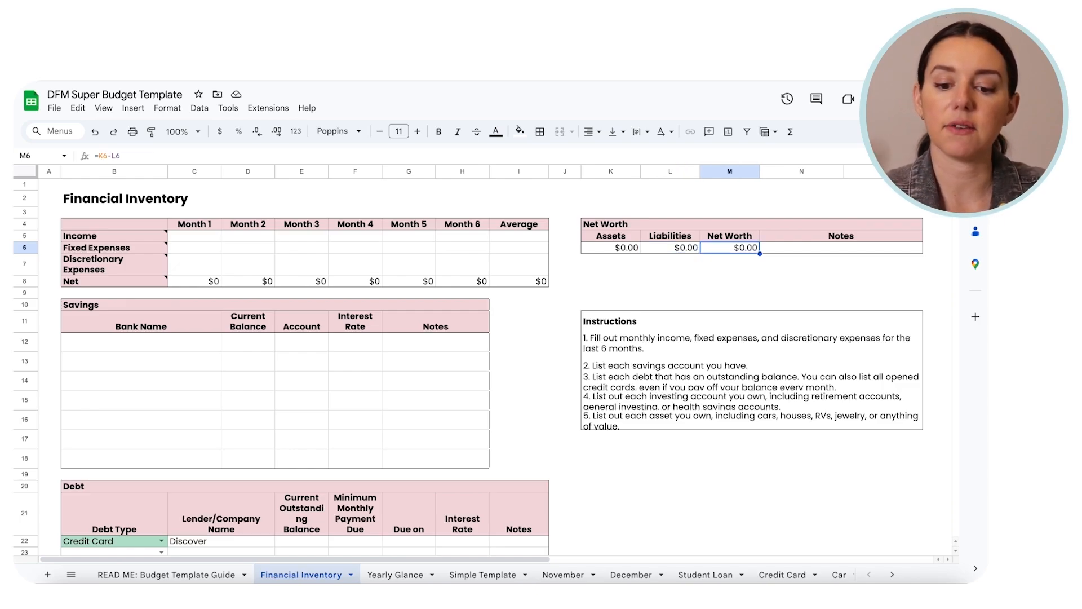
click(670, 248)
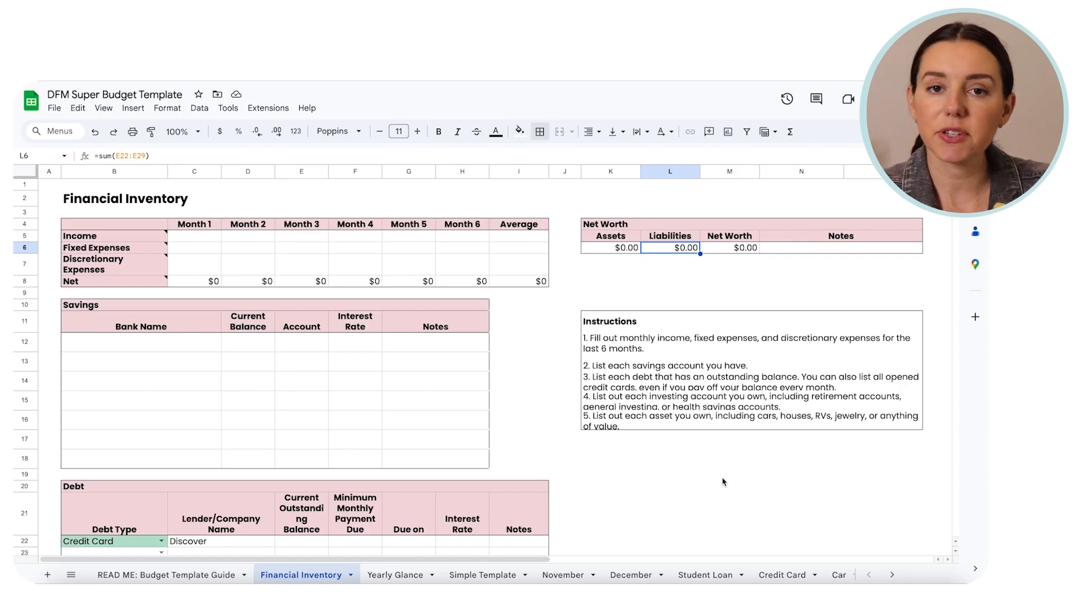
Step: Open the Yearly Glance sheet and review its yearly amounts and Percentage of Annual Budget column
click(411, 576)
scroll(663, 368, down, 1)
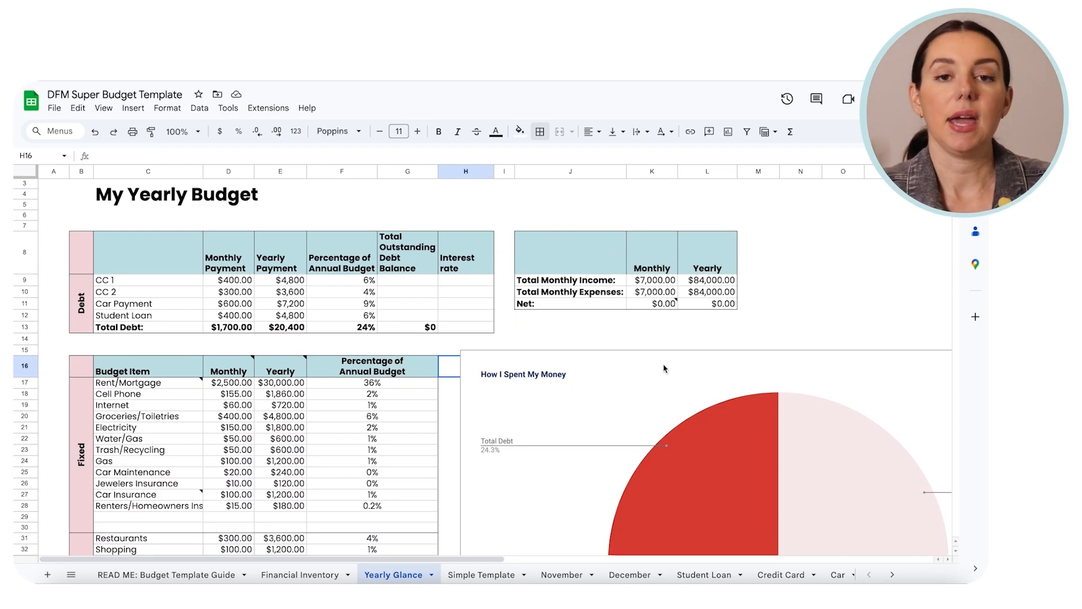
drag(281, 254, 295, 483)
click(332, 426)
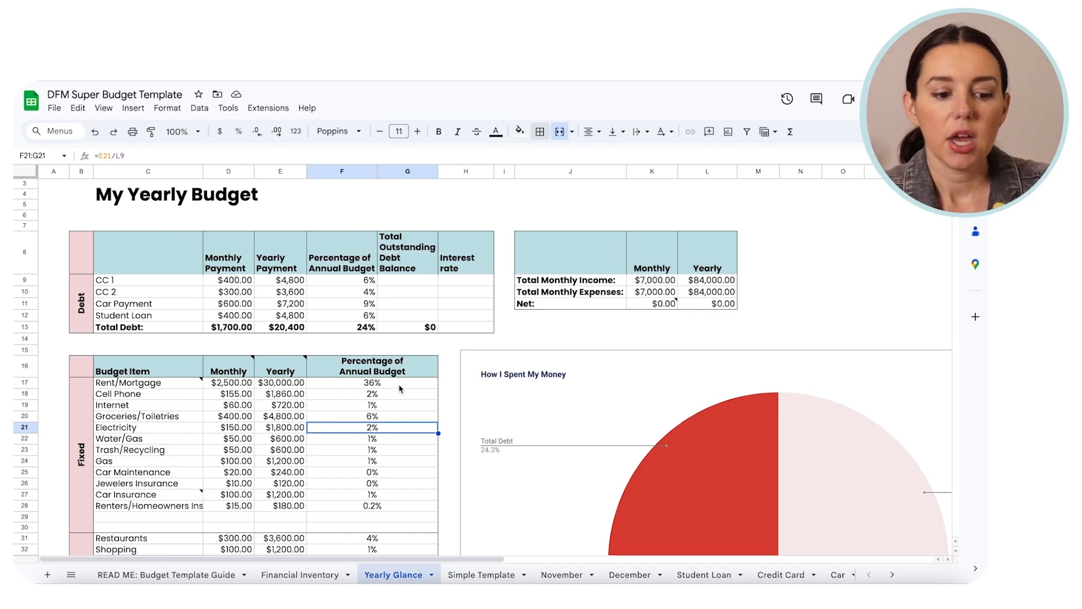
Step: Try a monthly Rent/Mortgage amount of 1500 in the yearly budget, and undo the change
click(246, 385)
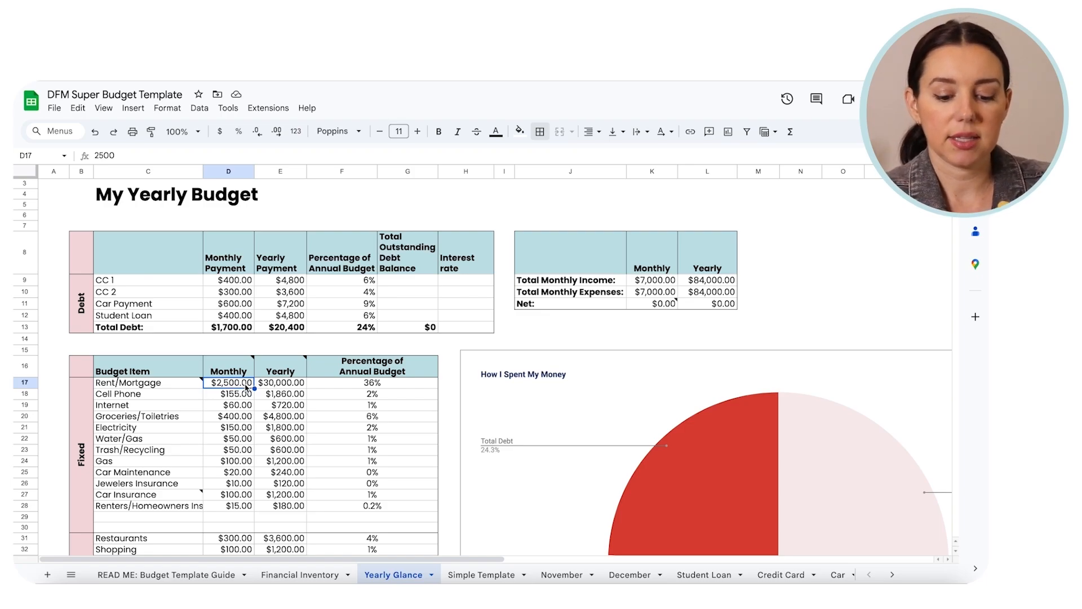
text(1500)
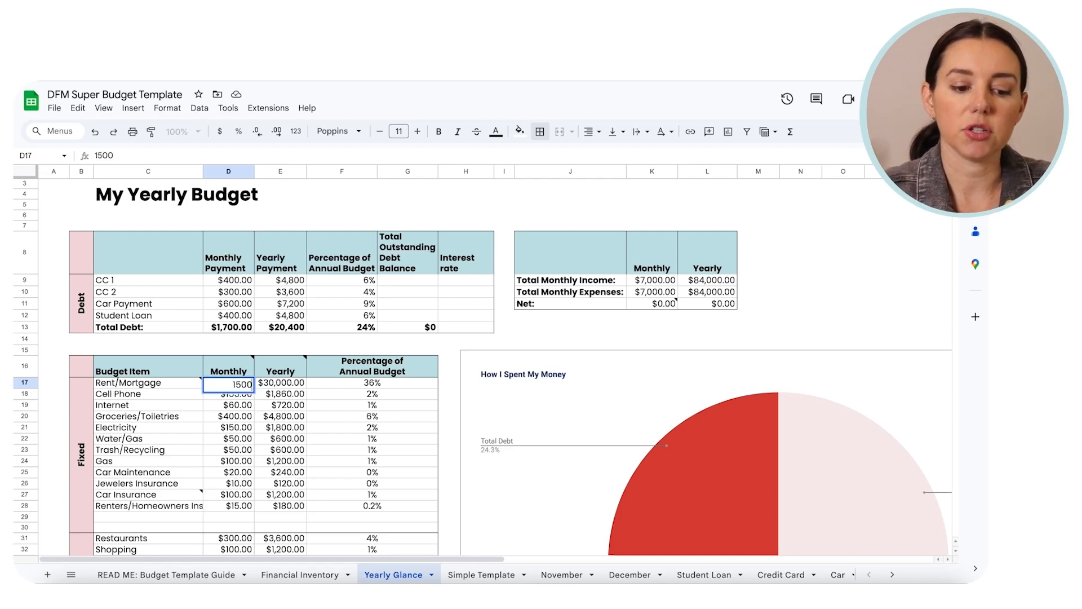
key(Return)
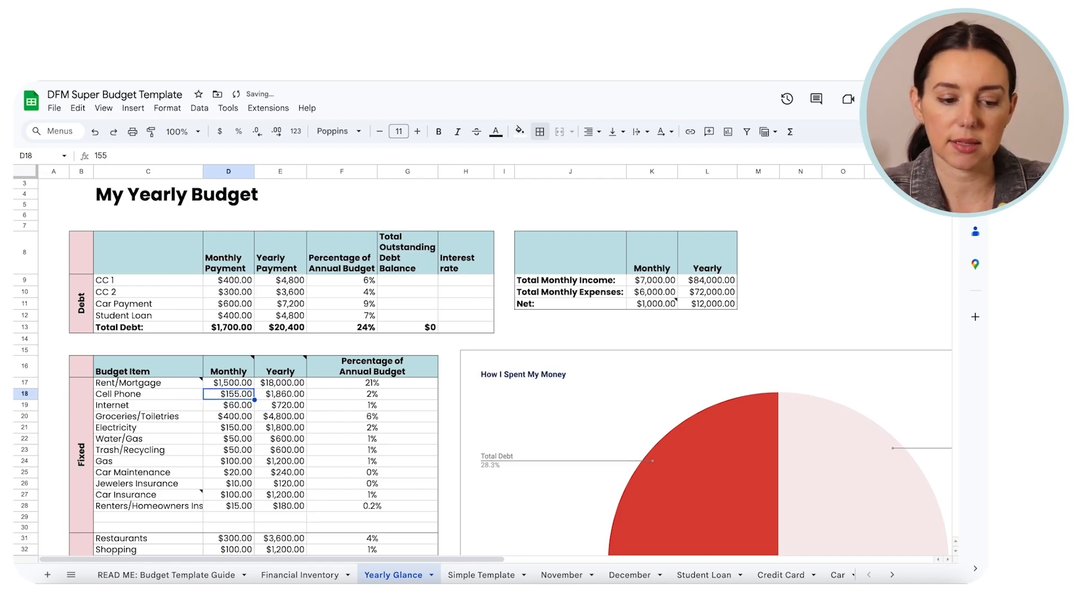
key(ctrl+z)
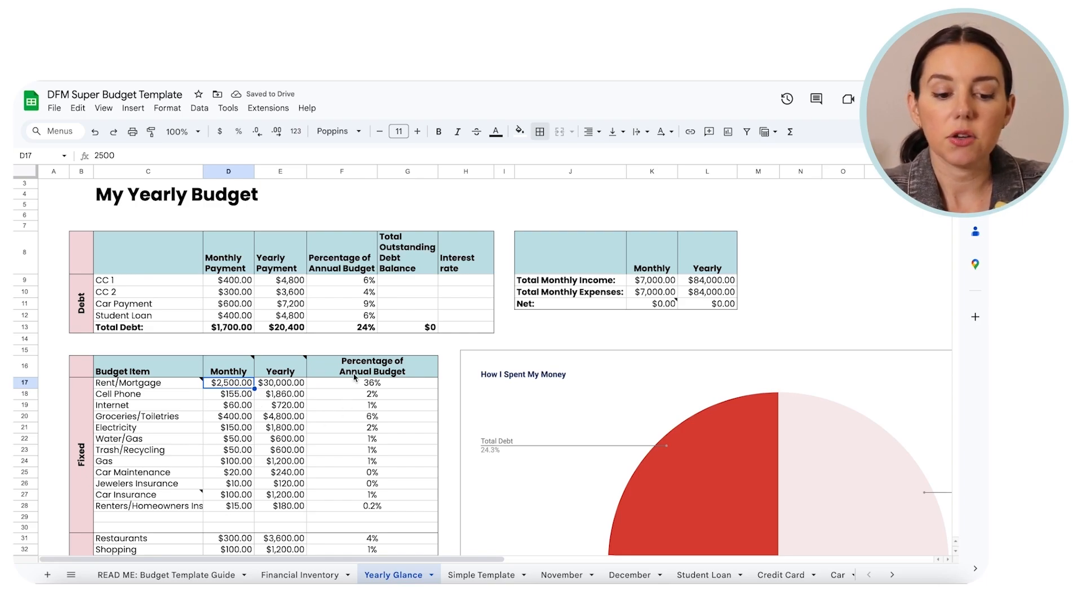
Step: Look over the budget table down to its total, and inspect the Yearly Payment formula of CC 1 in the Debt table
scroll(354, 357, down, 1)
scroll(361, 461, down, 5)
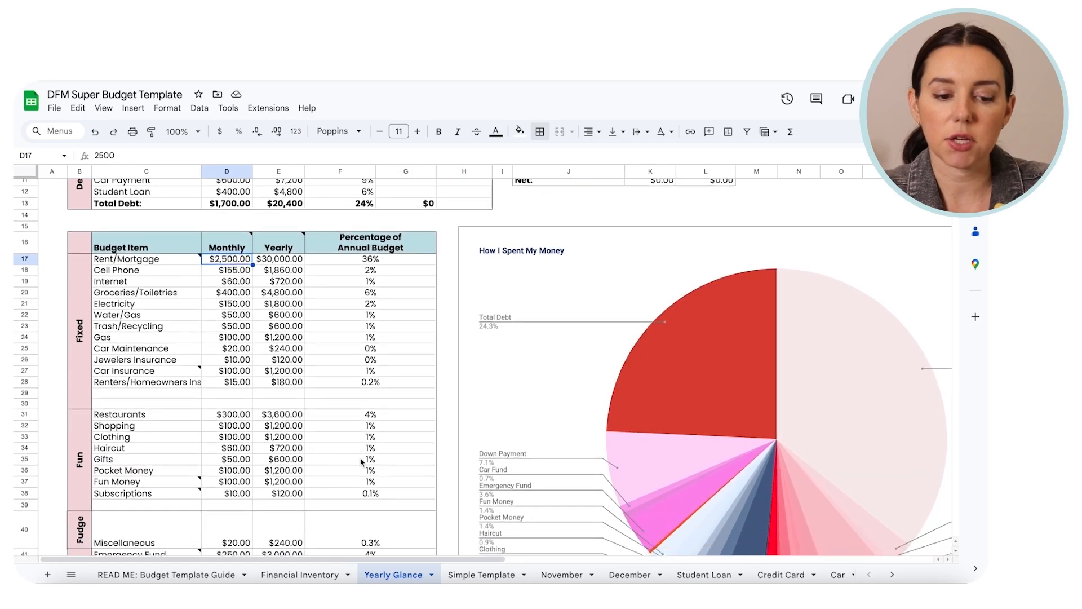
scroll(361, 461, down, 3)
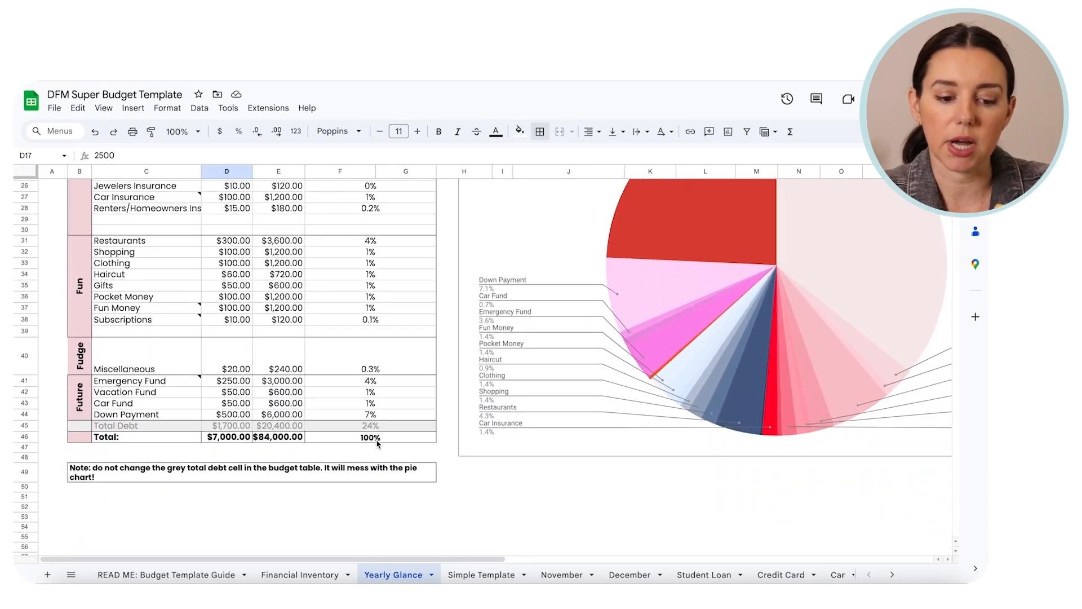
scroll(377, 443, up, 7)
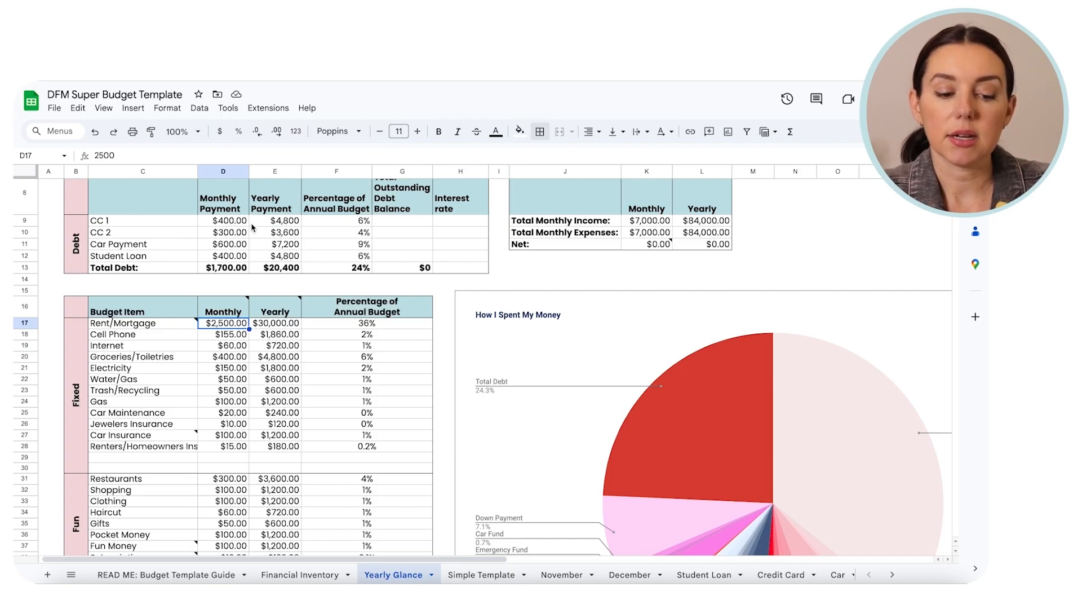
click(282, 221)
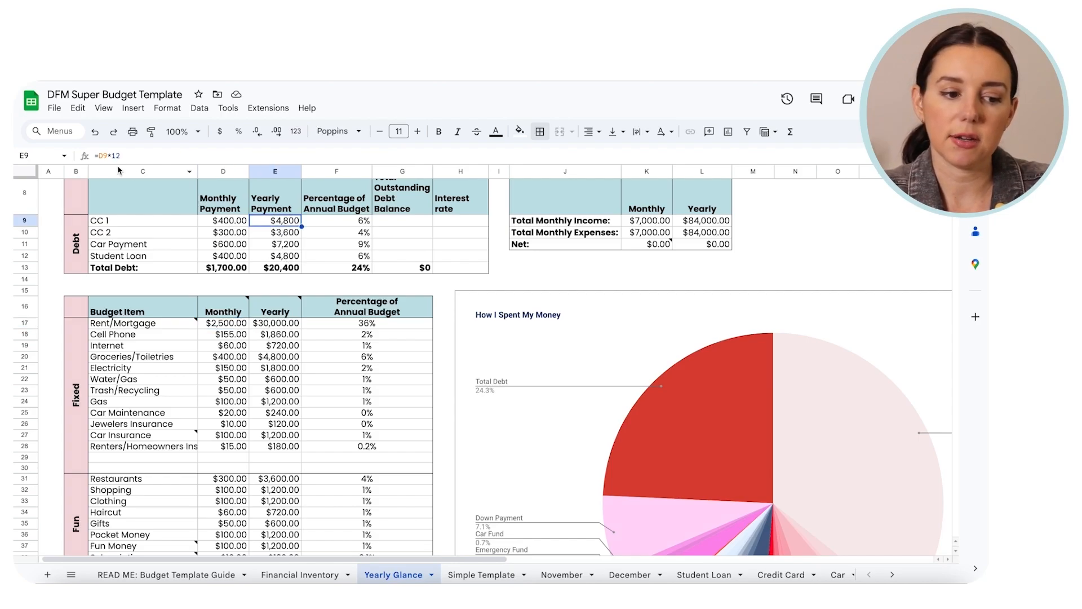
click(149, 155)
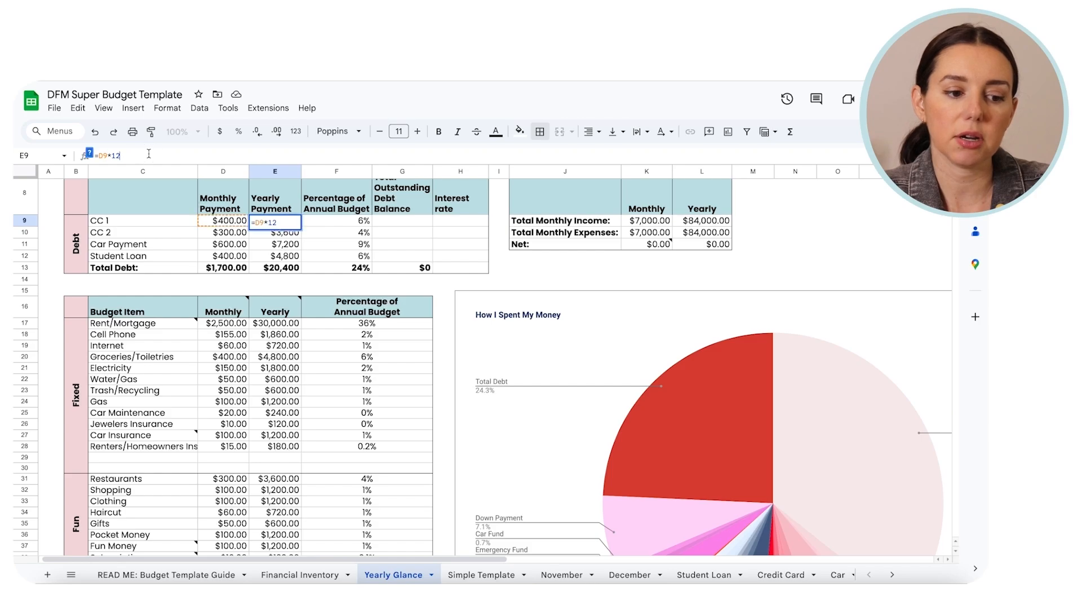
drag(121, 155, 86, 155)
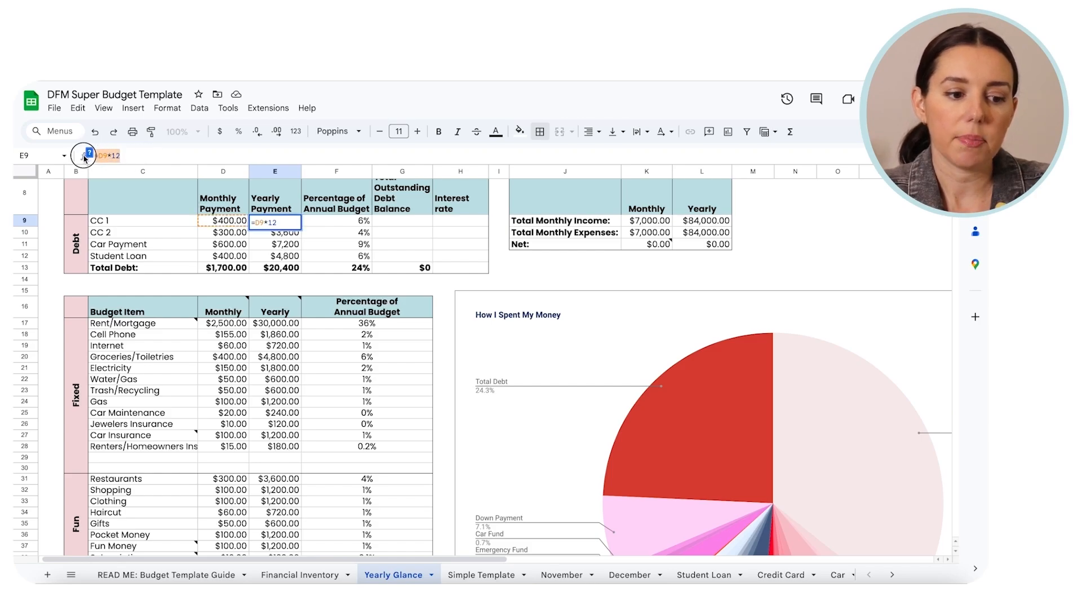
click(159, 155)
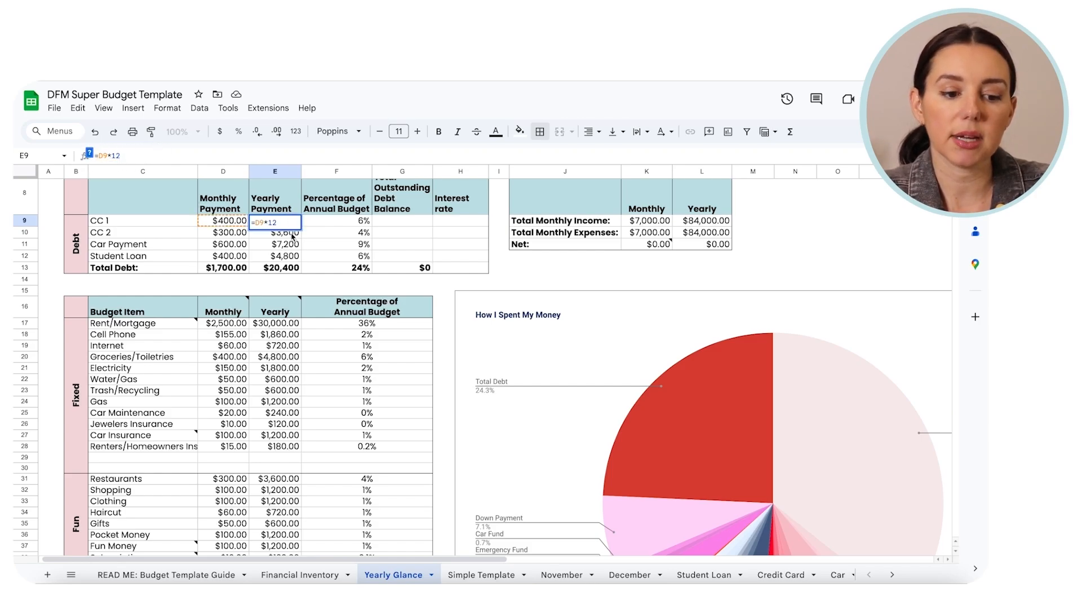
key(Return)
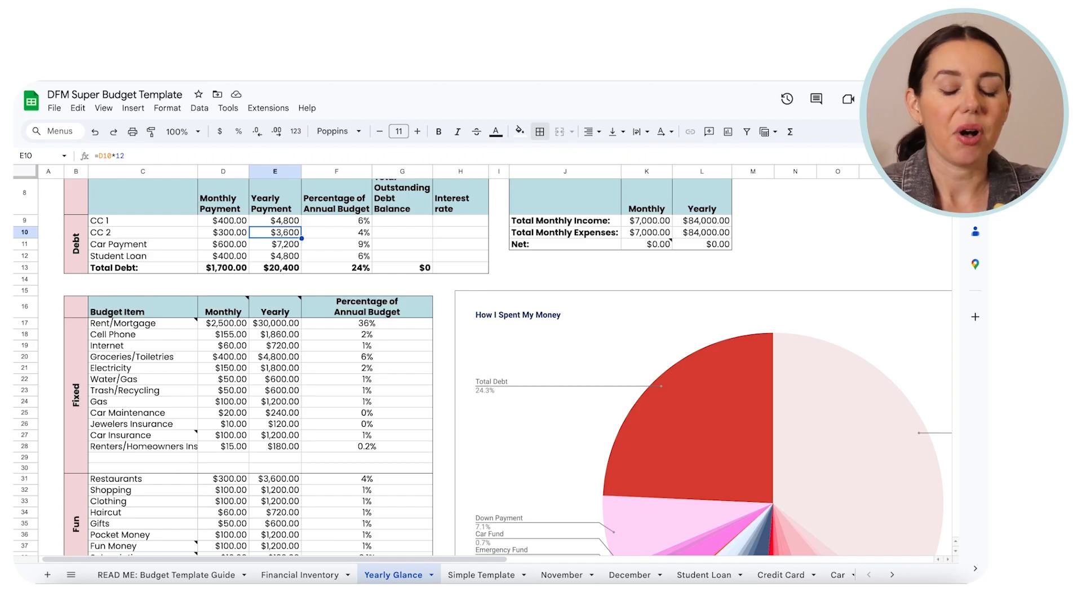
Step: Examine the grey Total Debt row at the end of the budget table alongside the Debt table's total
scroll(412, 322, down, 3)
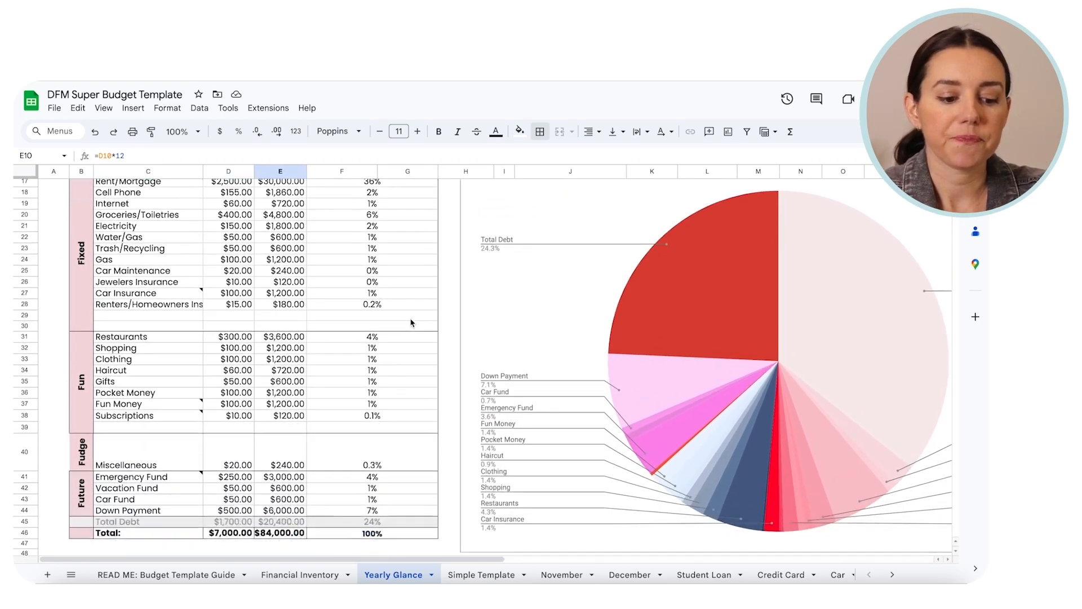
scroll(411, 323, down, 2)
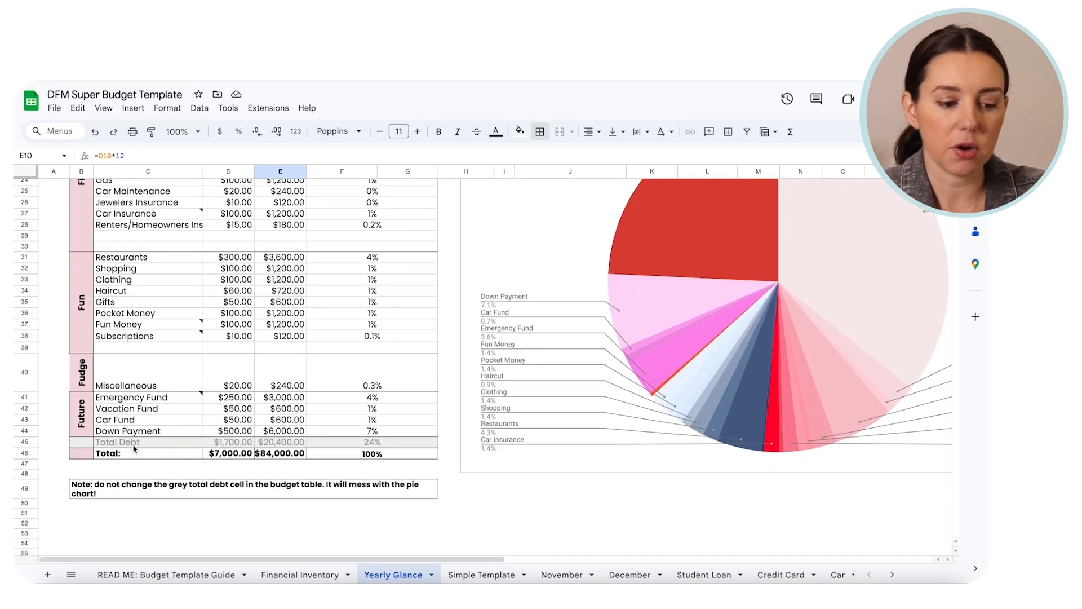
scroll(133, 448, up, 5)
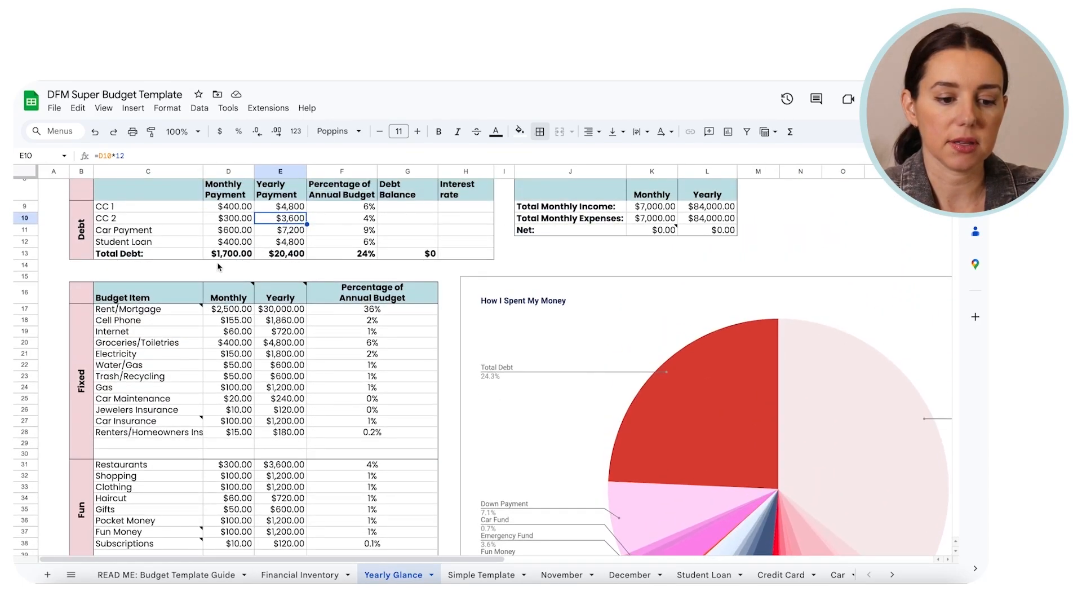
scroll(219, 267, down, 4)
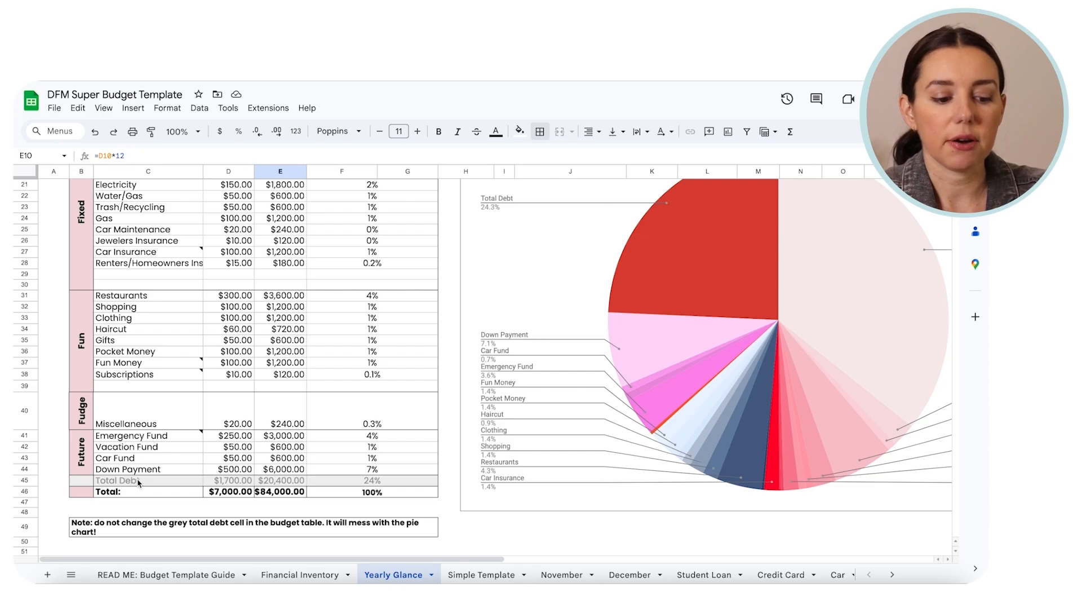
click(202, 483)
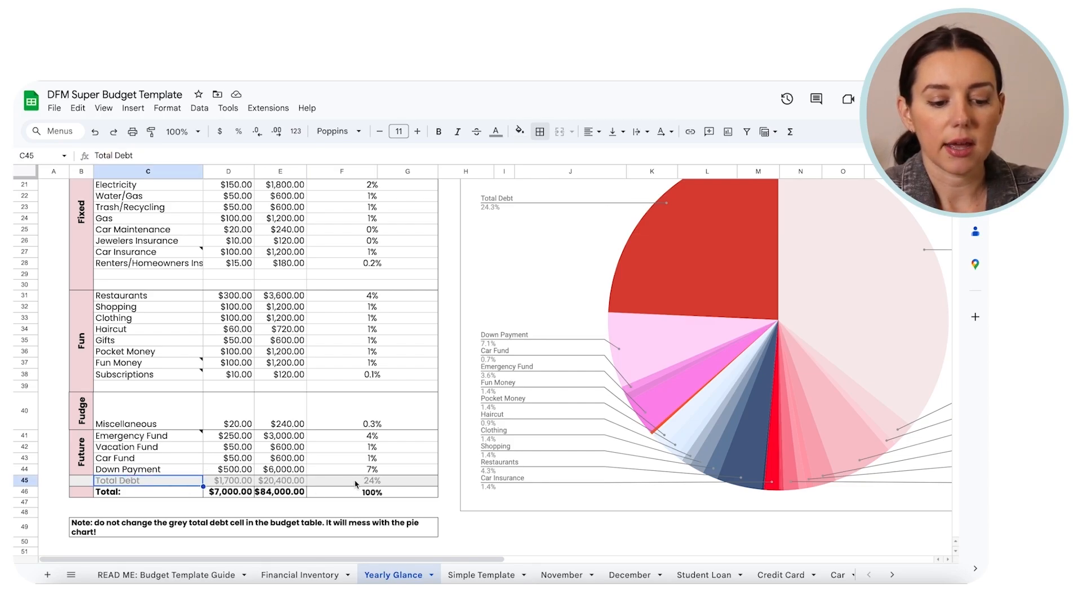
Step: Inspect the formulas across the grey Total Debt row, and select the annual budget percentages from Rent/Mortgage to Down Payment
key(Right)
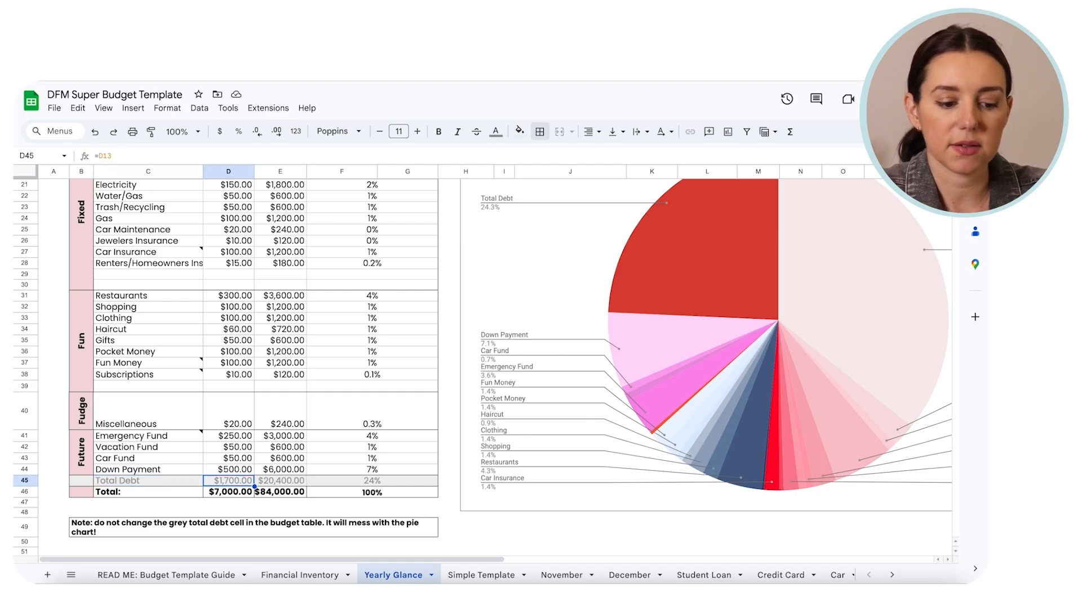
key(Right)
key(Right)
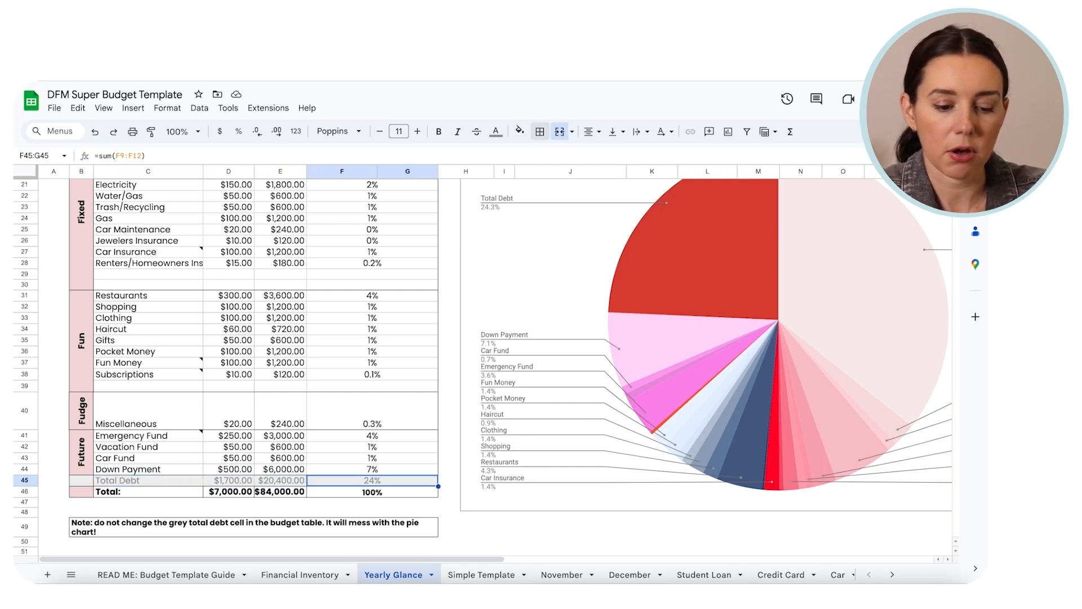
scroll(382, 309, up, 2)
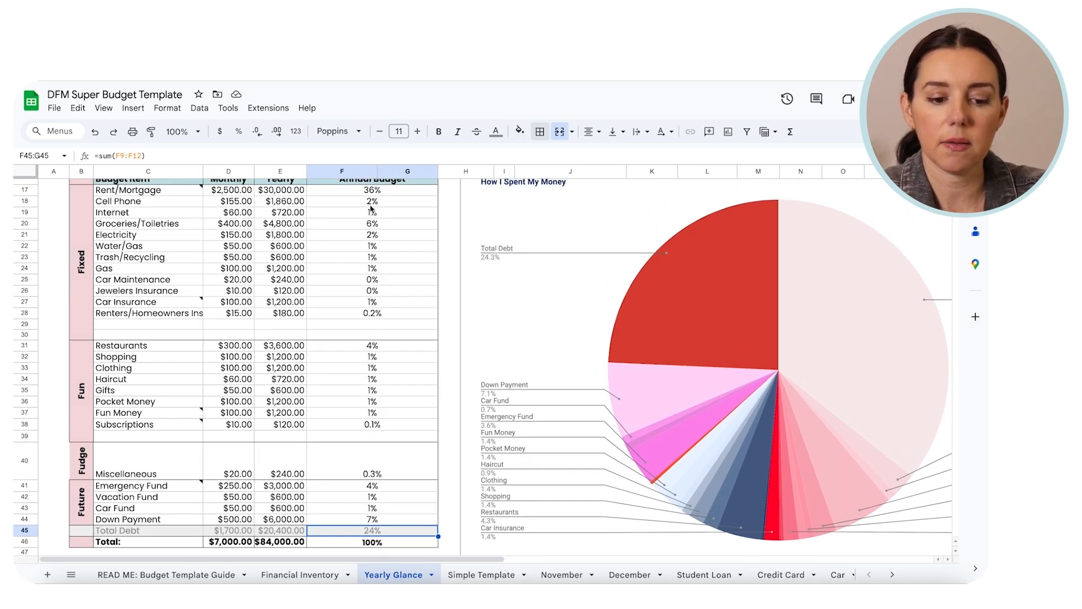
drag(392, 192, 392, 521)
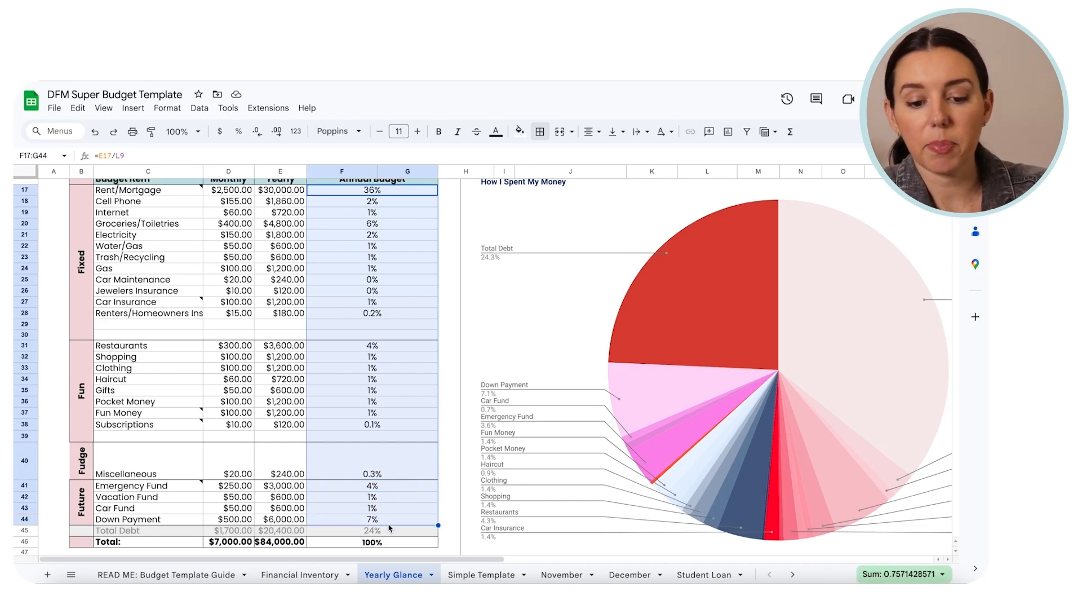
Step: Examine the How I Spent My Money pie chart, including its Down Payment slice, and the income and expenses summary above it
click(498, 341)
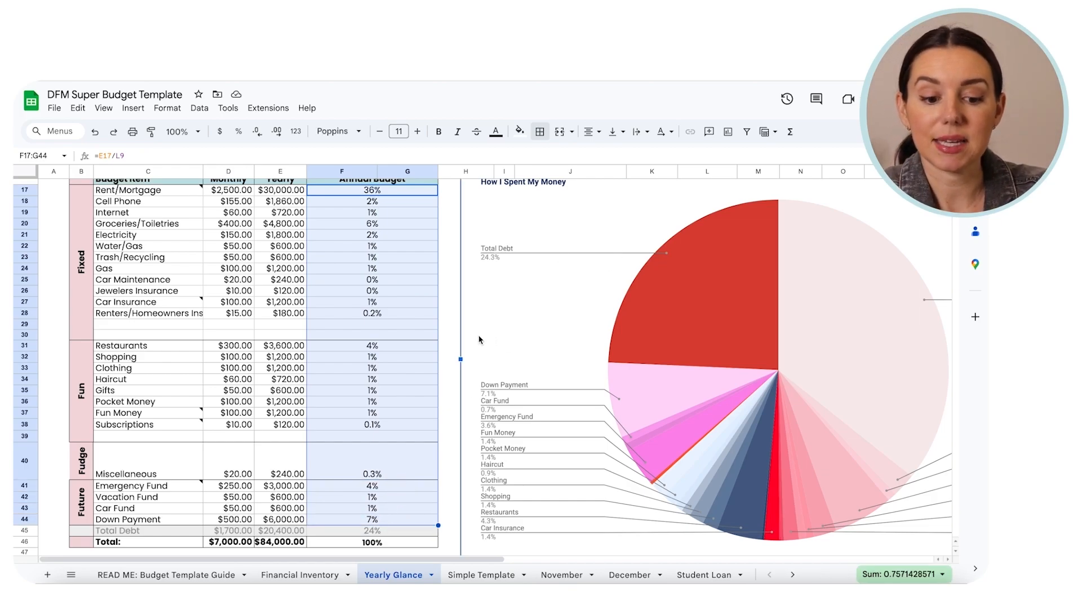
click(454, 322)
scroll(539, 320, right, 2)
scroll(539, 320, up, 1)
scroll(541, 318, right, 3)
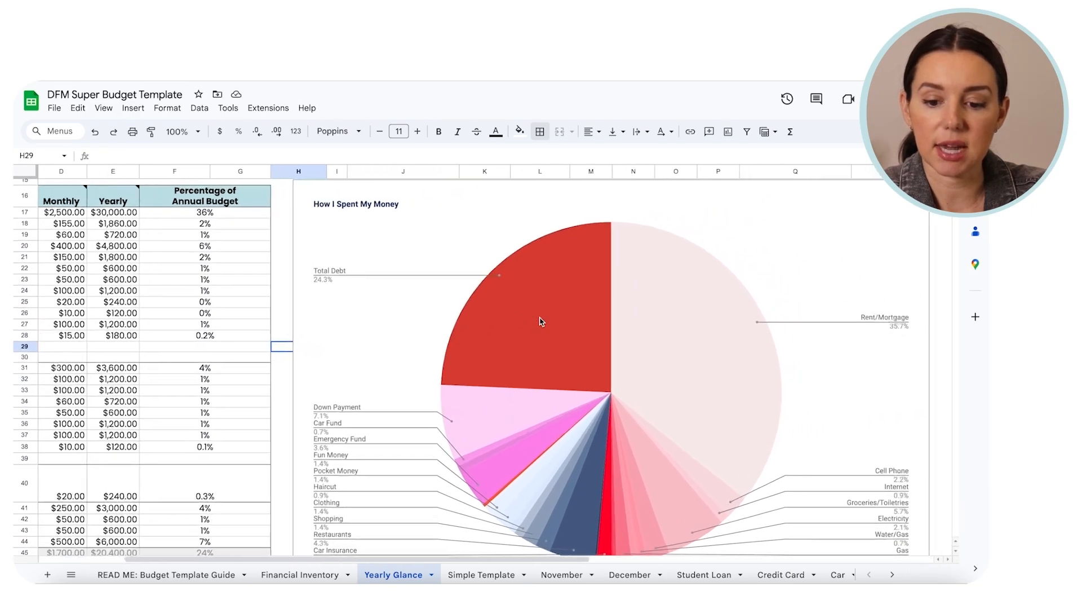
scroll(772, 311, right, 1)
scroll(774, 311, right, 1)
scroll(774, 311, down, 1)
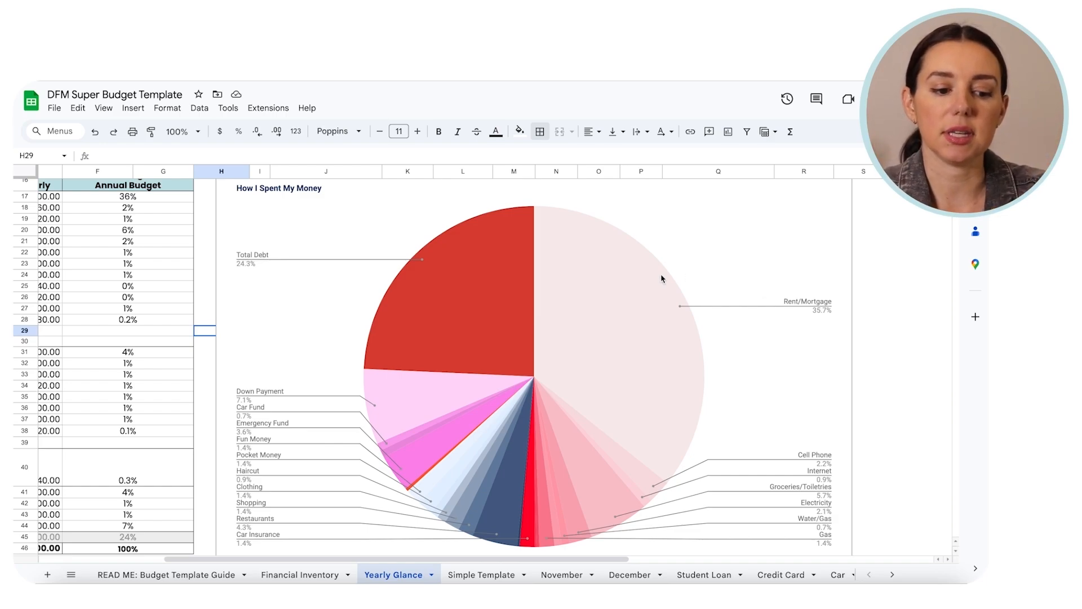
click(488, 293)
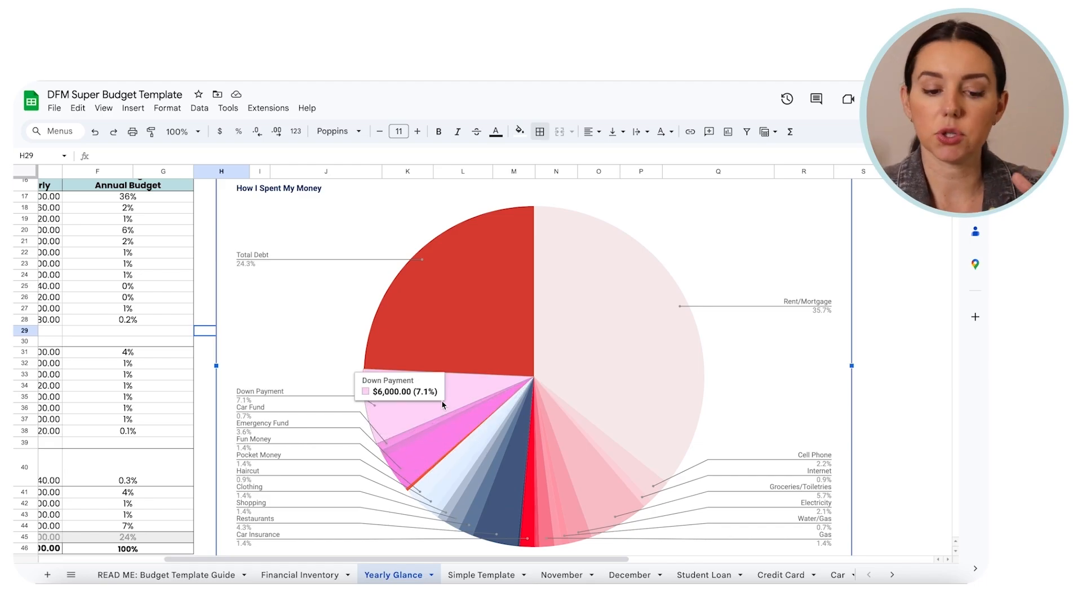
scroll(443, 404, up, 5)
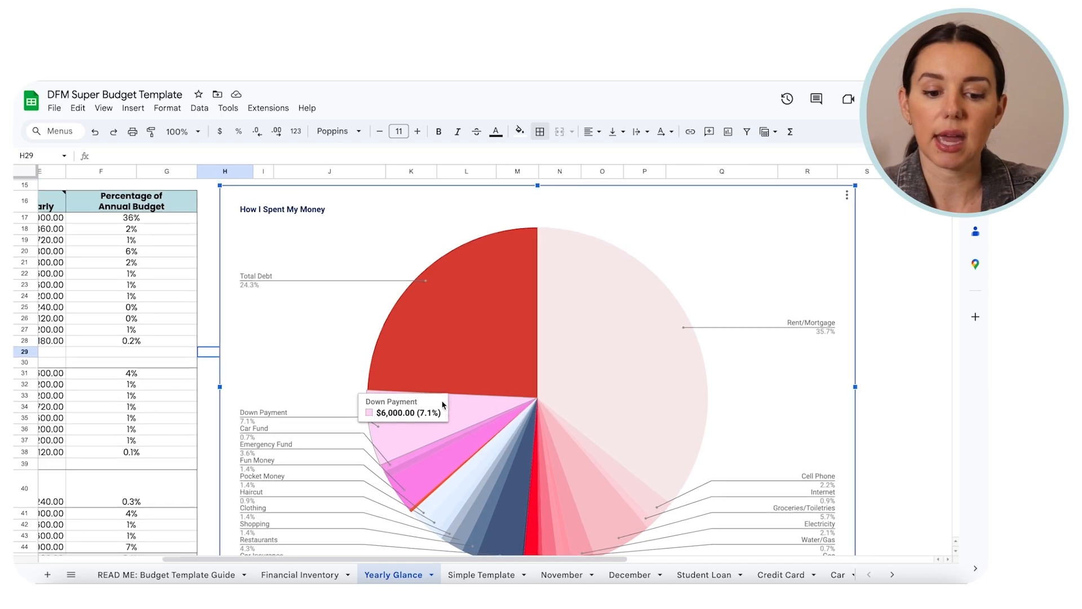
scroll(442, 404, up, 2)
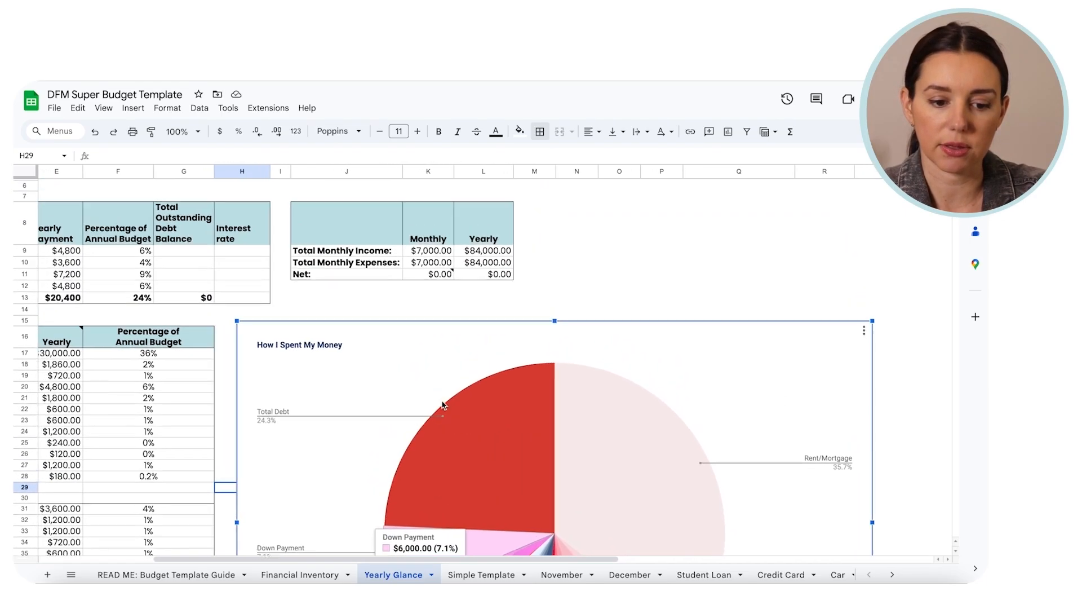
Step: Open the Simple Template sheet and look over its Monthly Budget layout and title
click(476, 574)
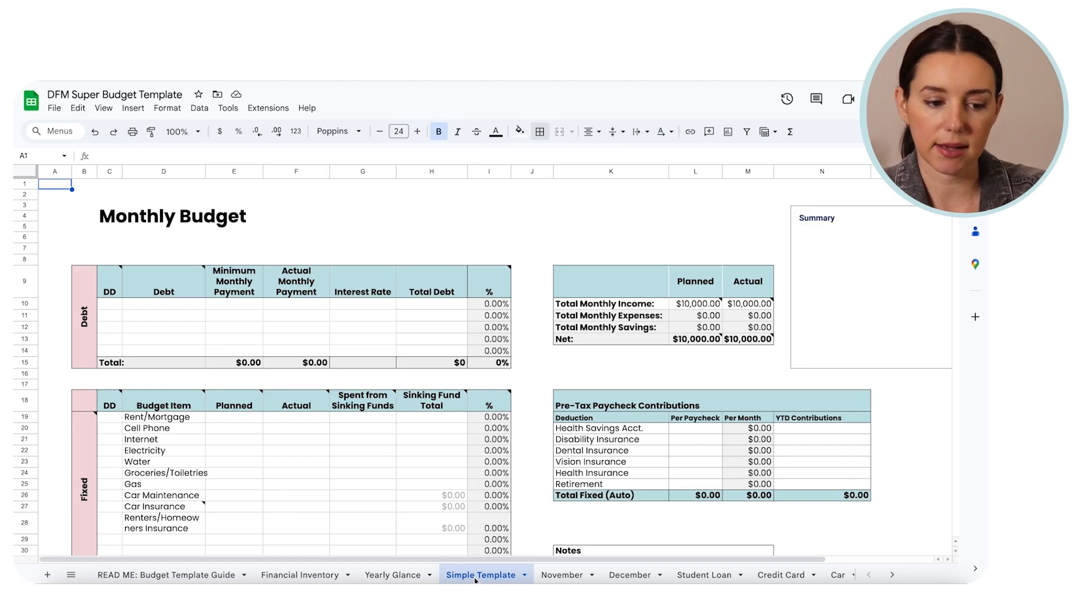
scroll(534, 409, down, 1)
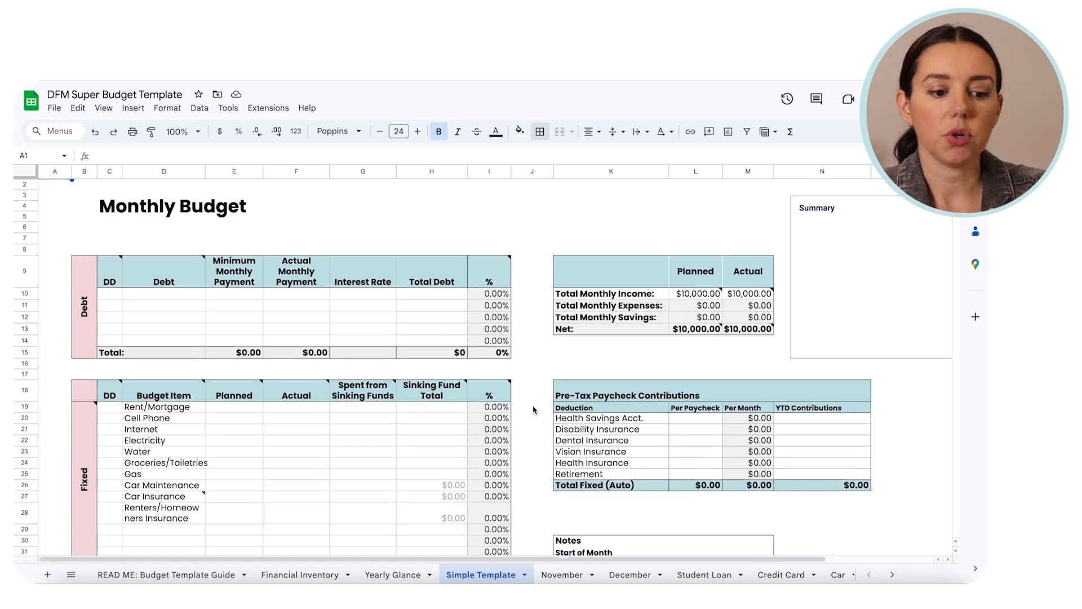
scroll(534, 409, down, 1)
click(158, 207)
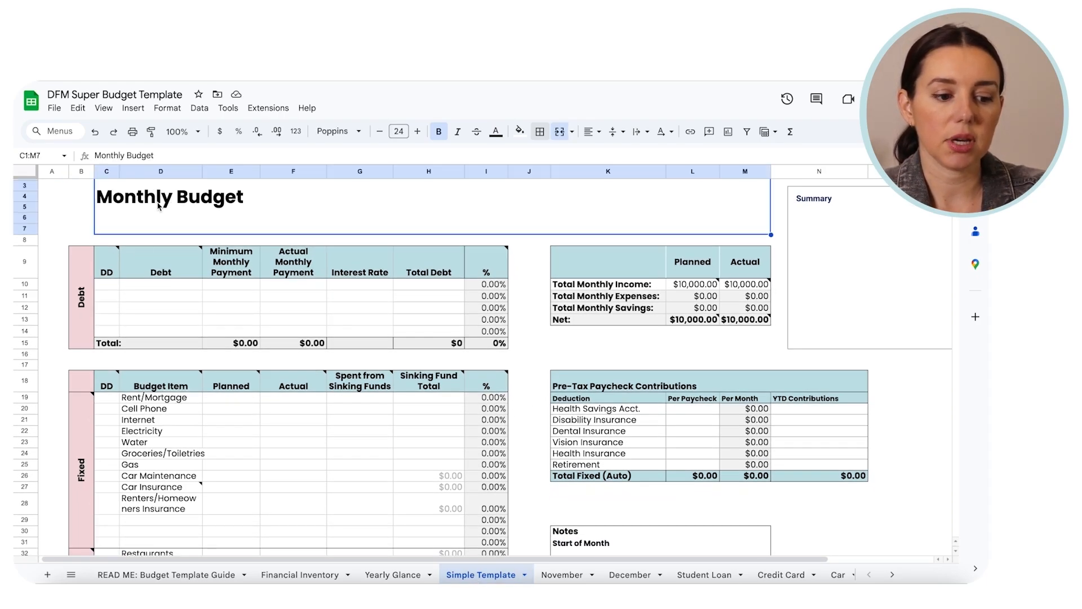
Step: List Citi CC, Discover CC and Student Loan in the first three rows of the Debt table
click(134, 289)
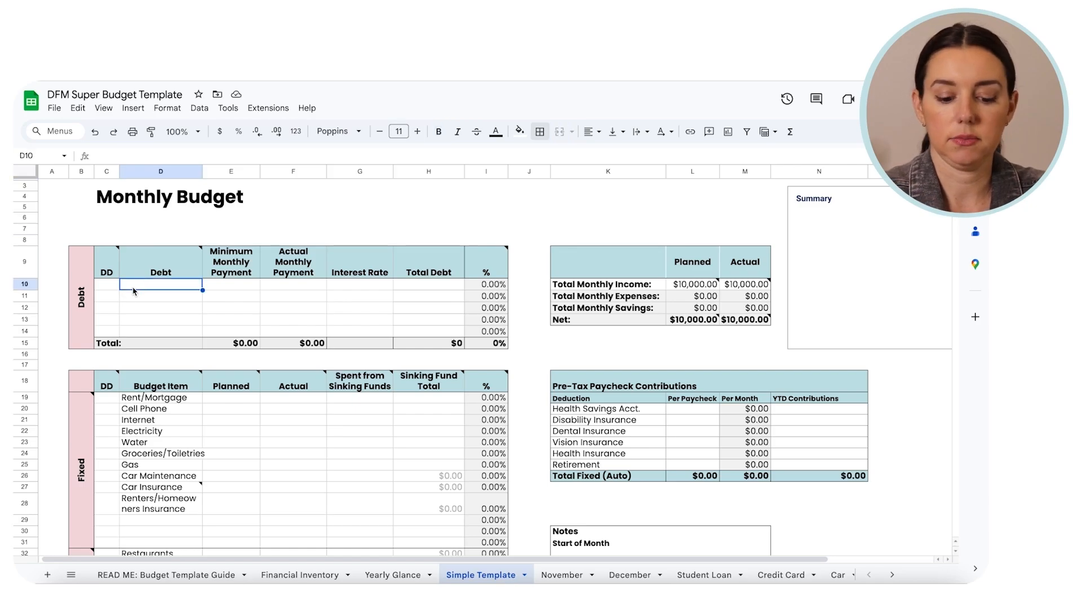
text(Citi CC)
key(Return)
text(Discover CC)
key(Return)
text(Student Loan)
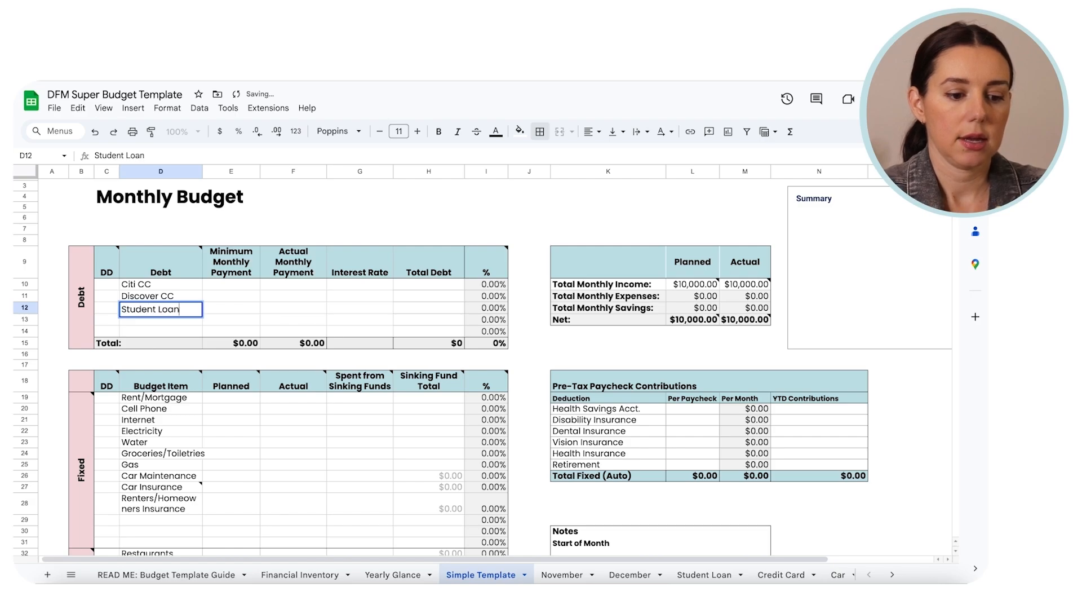
Step: Enter minimum monthly payments of 24 for Citi CC, 32 for Discover CC and 123 for Student Loan, and Citi CC's actual payment of 50
key(Tab)
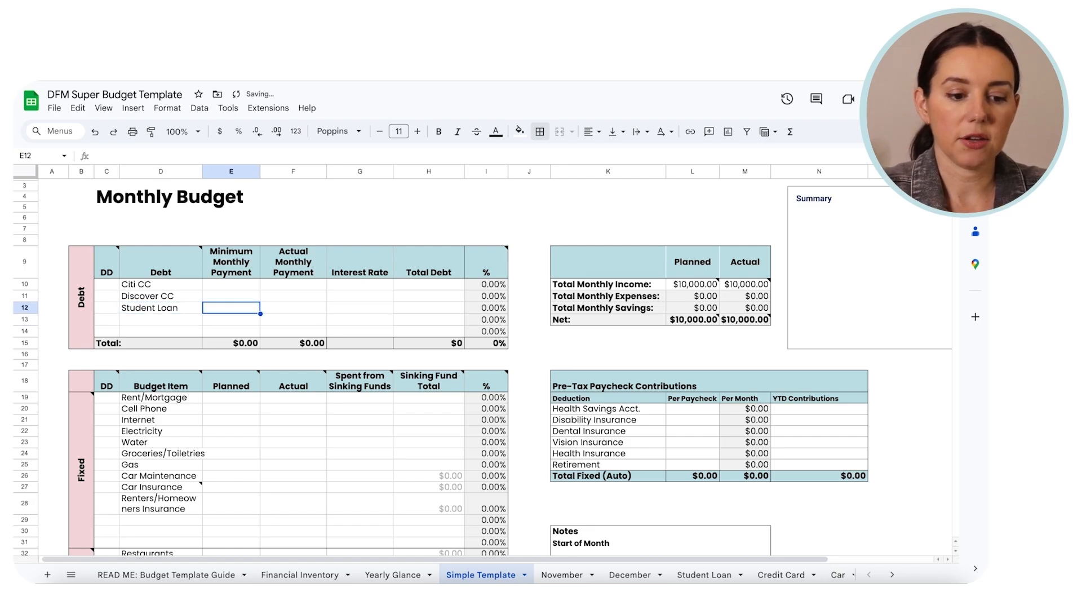
text(123)
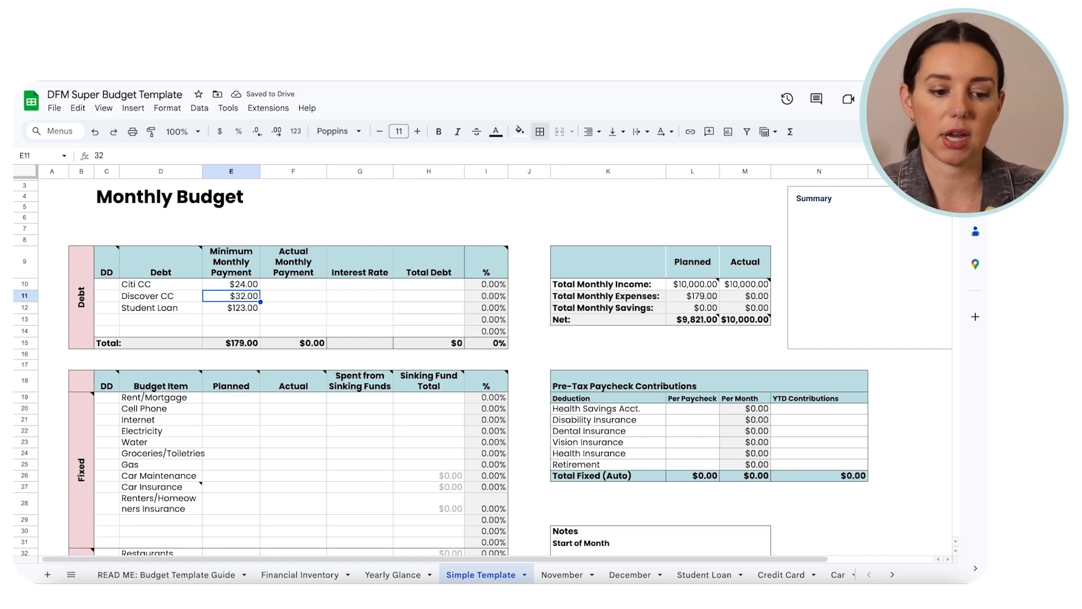
key(Right)
key(Up)
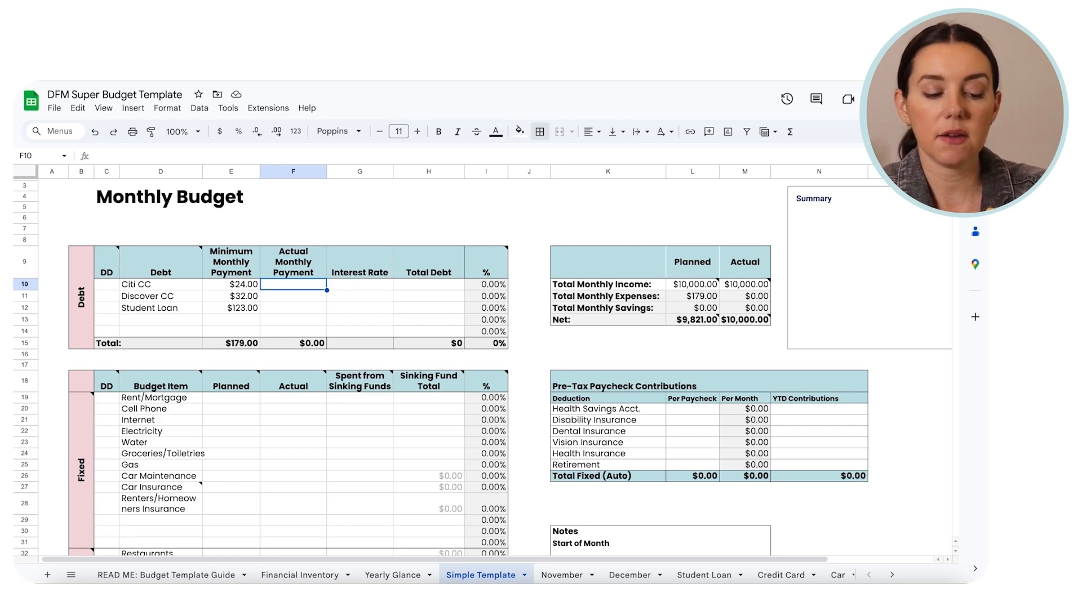
key(Left)
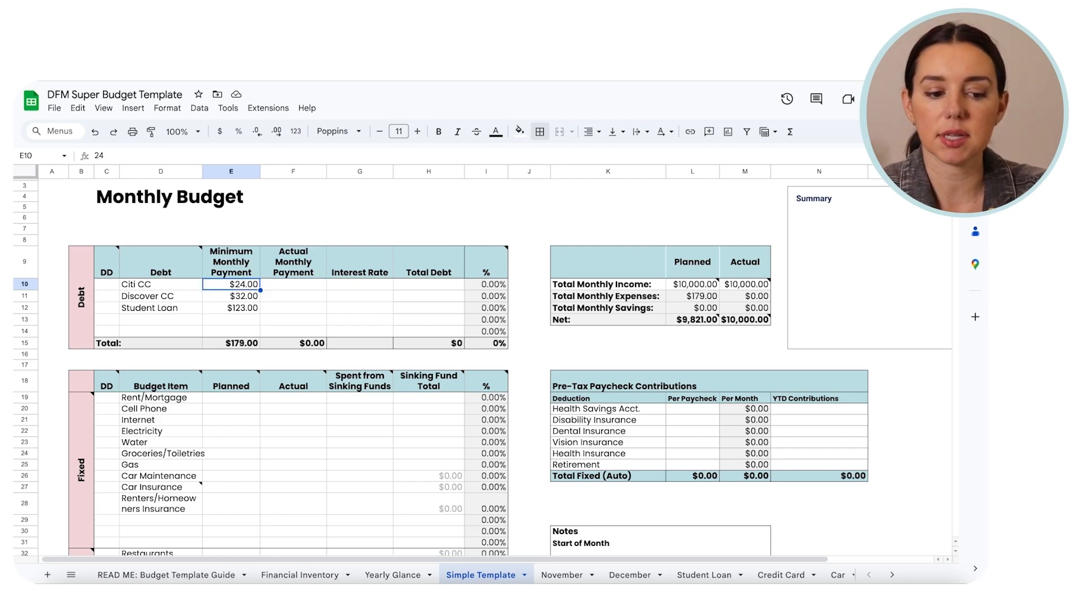
key(Right)
text(50)
key(Return)
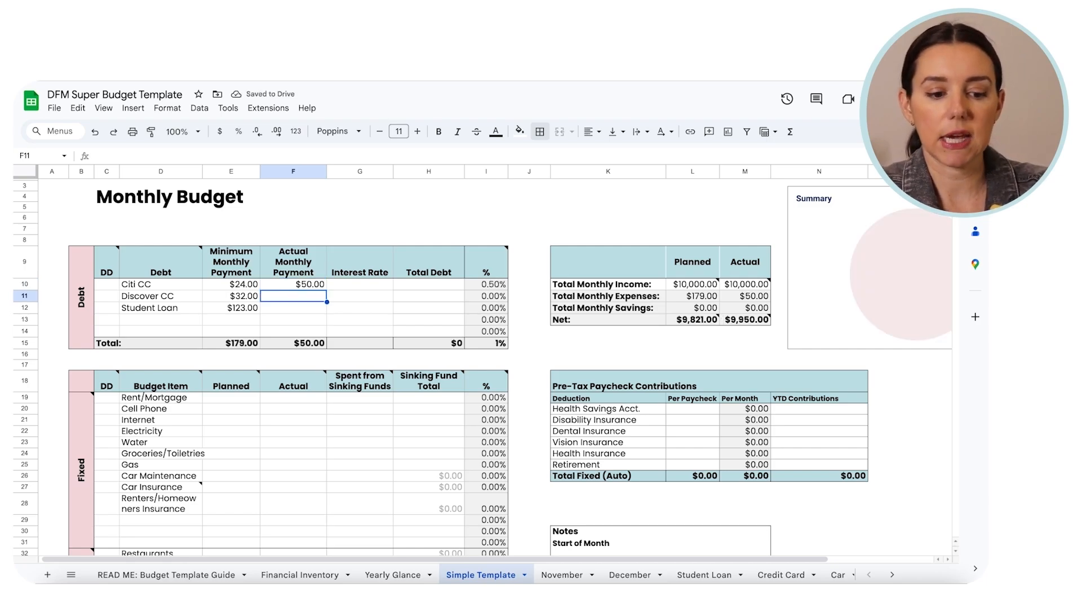
Step: Give Citi CC an interest rate of 24.5% and a total debt of 4567
key(Up)
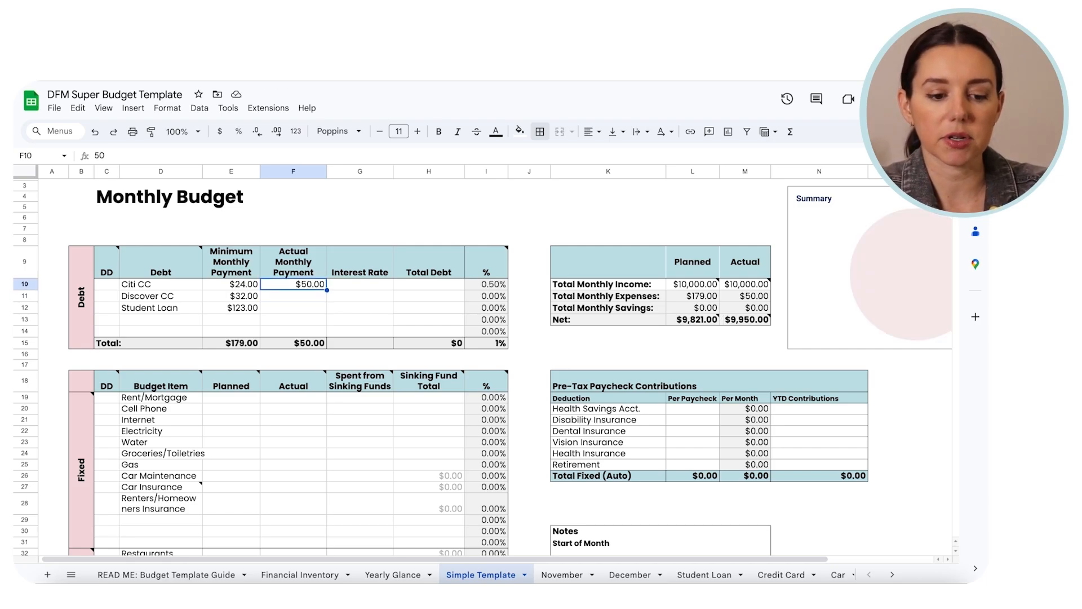
key(Right)
text(24.5)
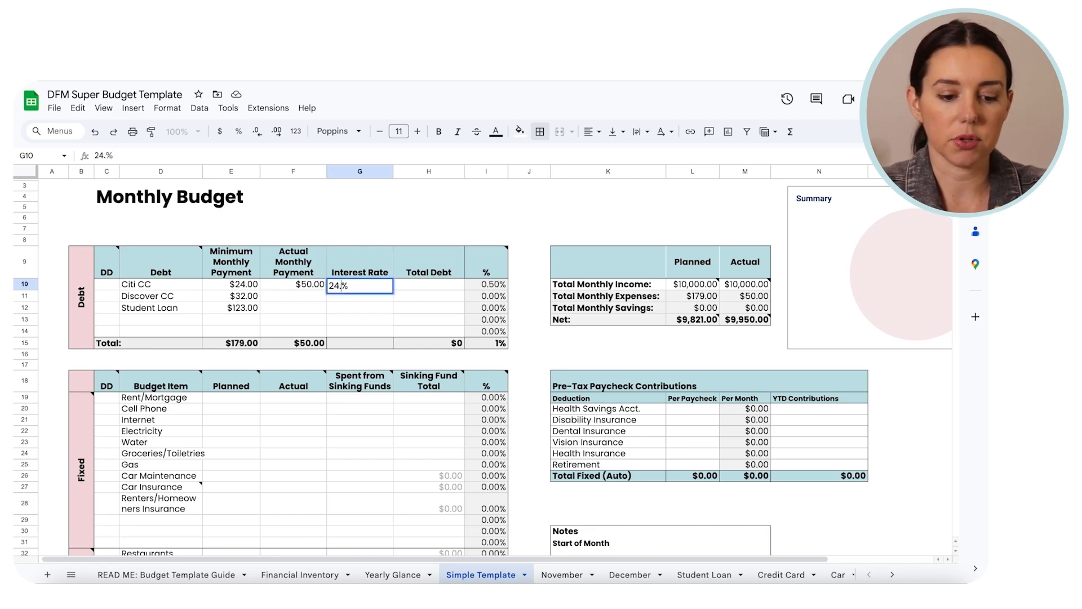
key(Return)
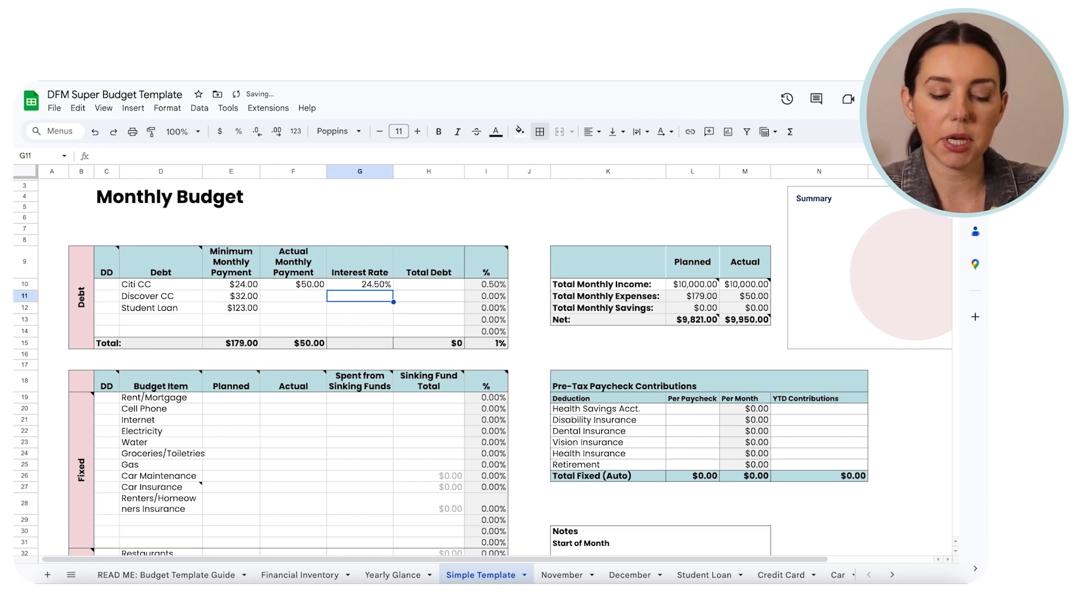
key(Right)
key(Up)
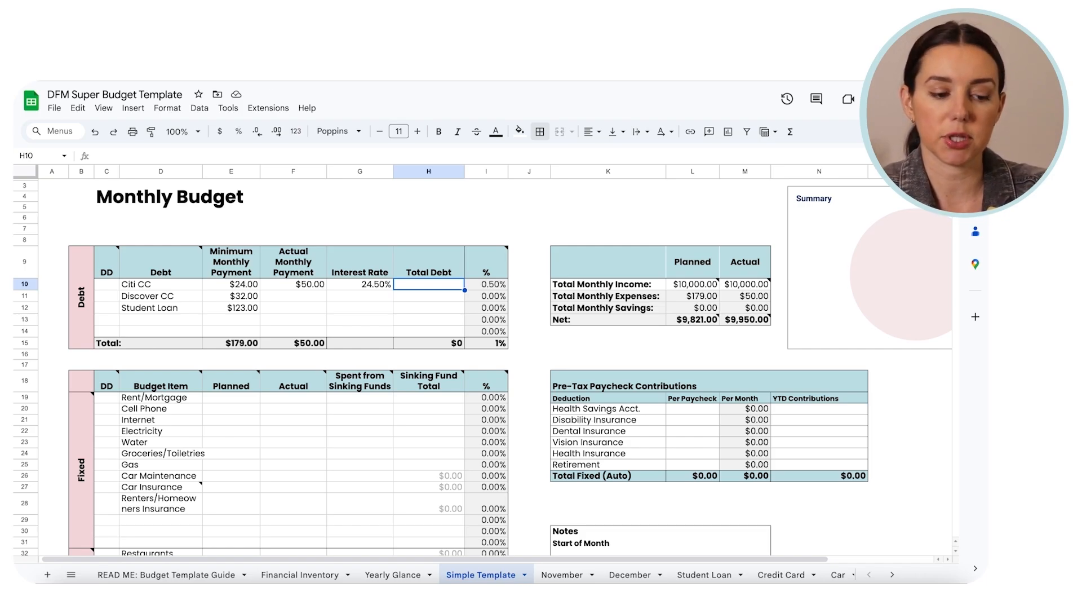
text(4567)
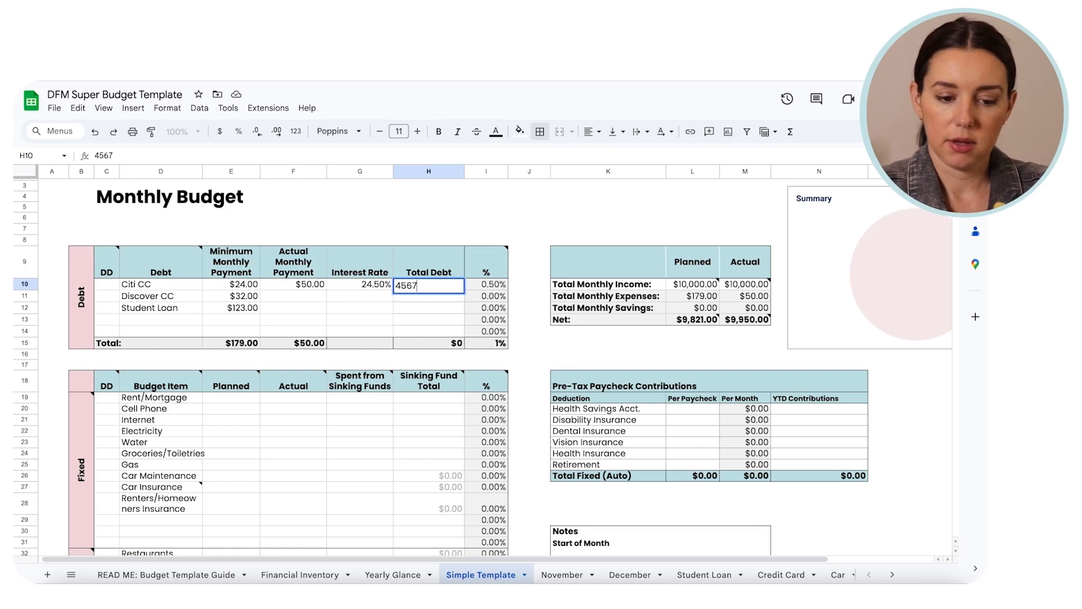
key(Return)
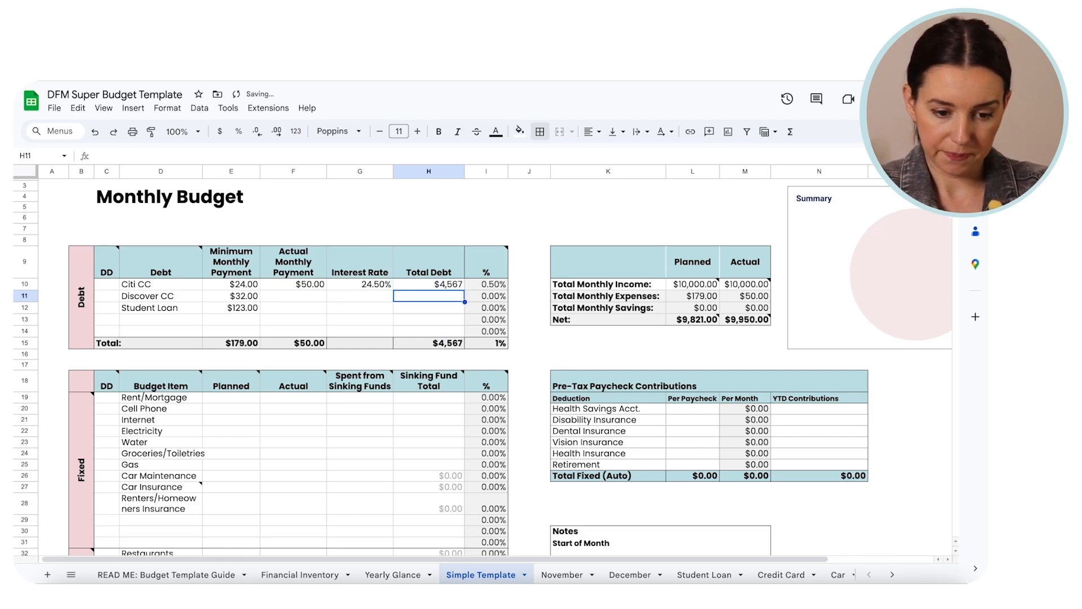
Step: Read the note attached to the DD column header of the Debt table
key(Left)
key(Left)
key(Left)
key(Left)
key(Left)
key(Up)
key(Up)
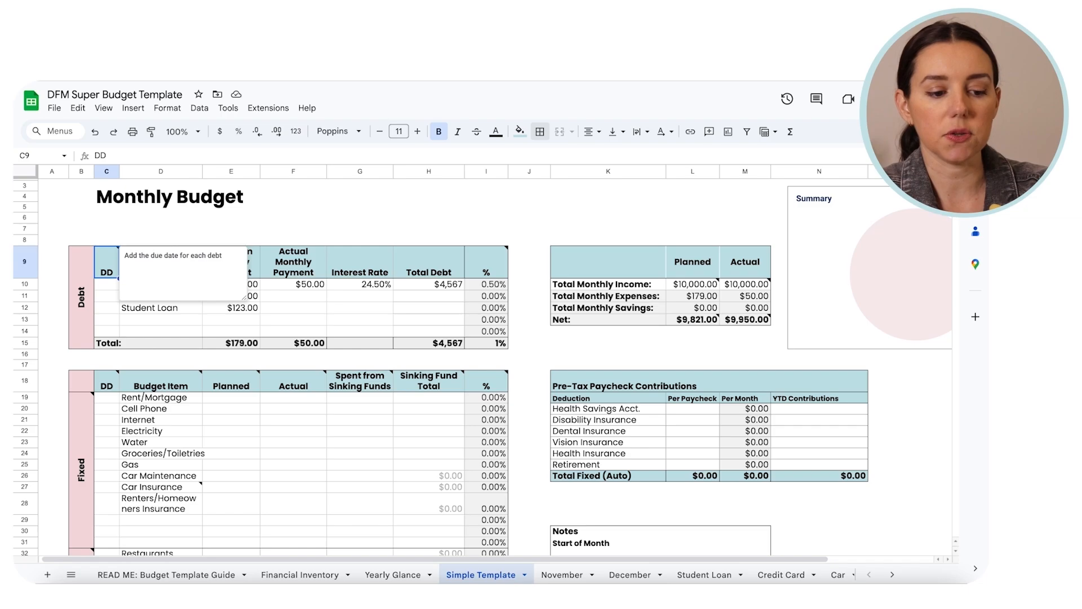
key(Down)
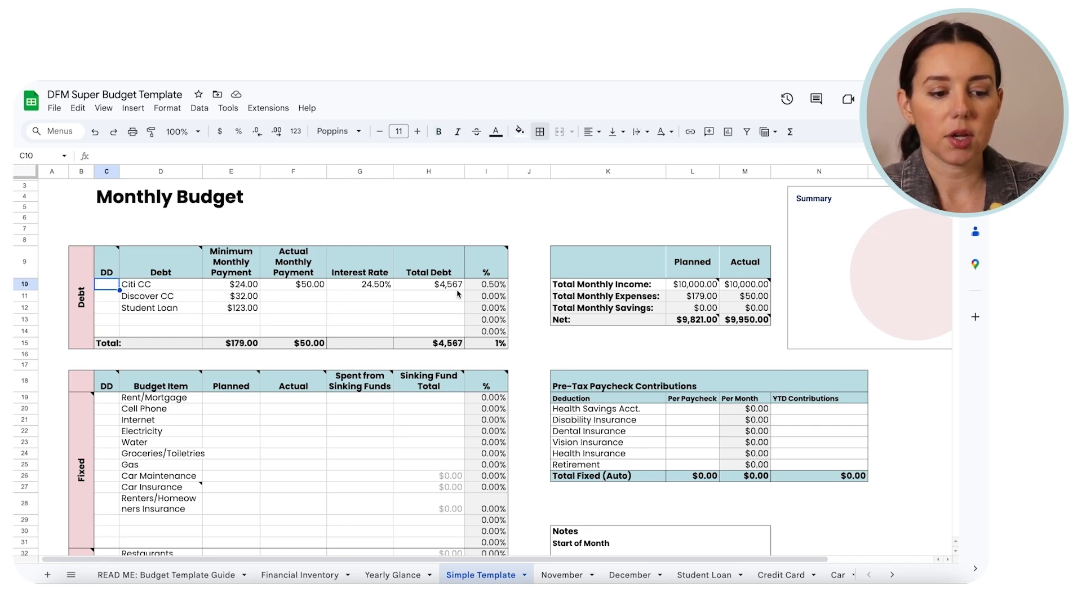
Step: Change the sheet's title from Monthly Budget to January Budget
click(118, 202)
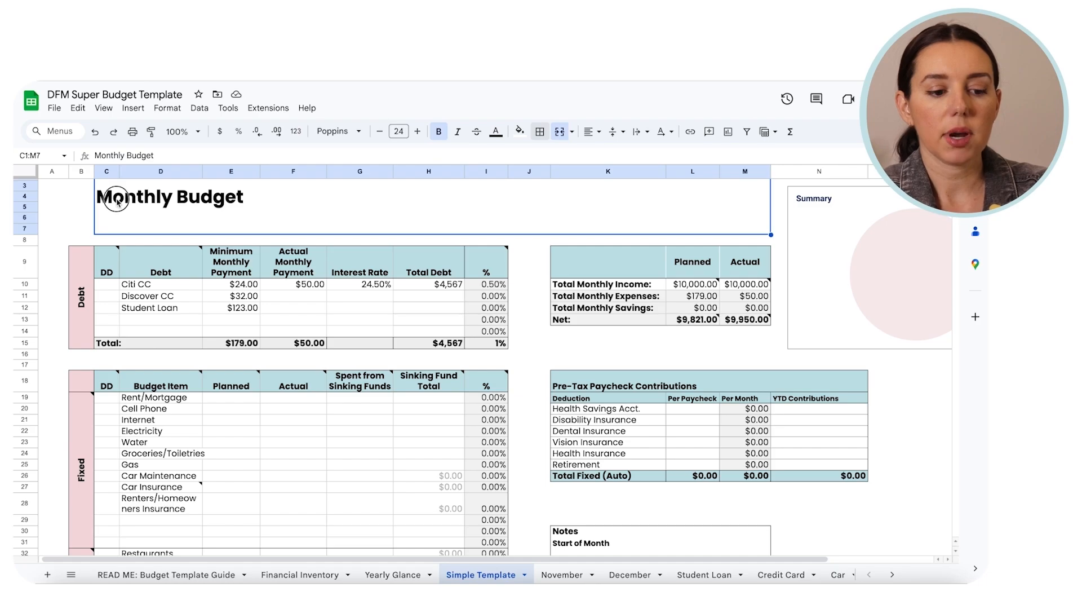
scroll(115, 197, up, 1)
double_click(115, 196)
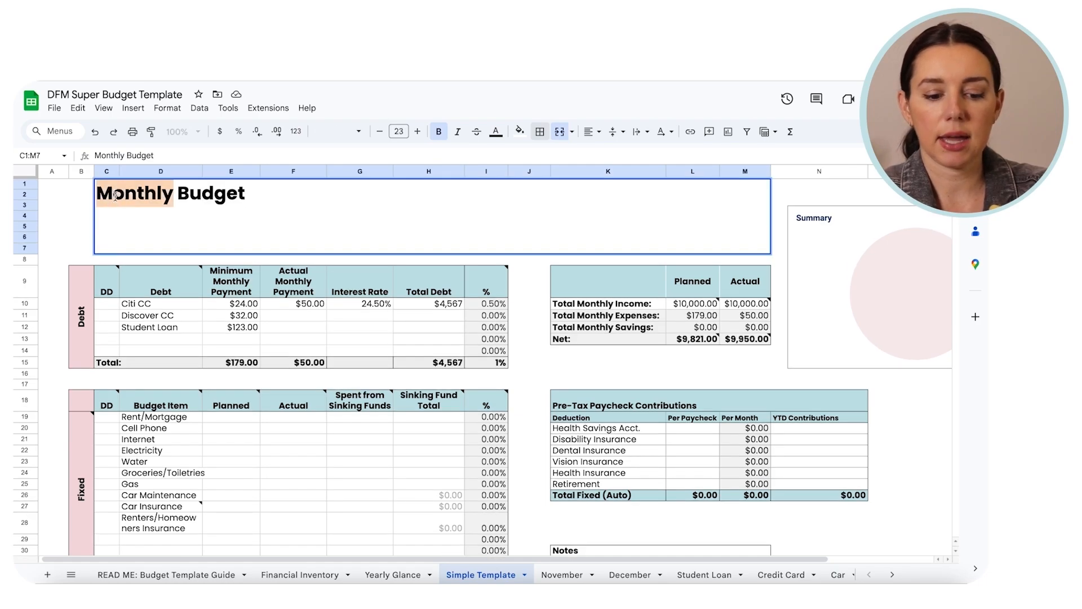
text(January)
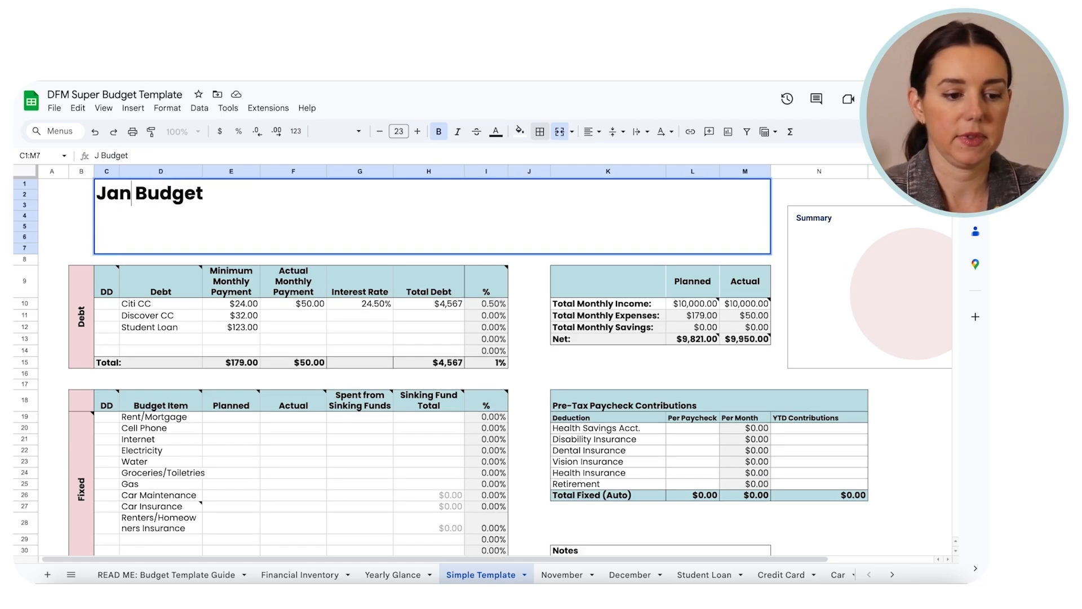
key(Return)
Step: Enter 14 as the due date for Citi CC in the Debt table
key(Down)
key(Down)
key(Down)
key(Down)
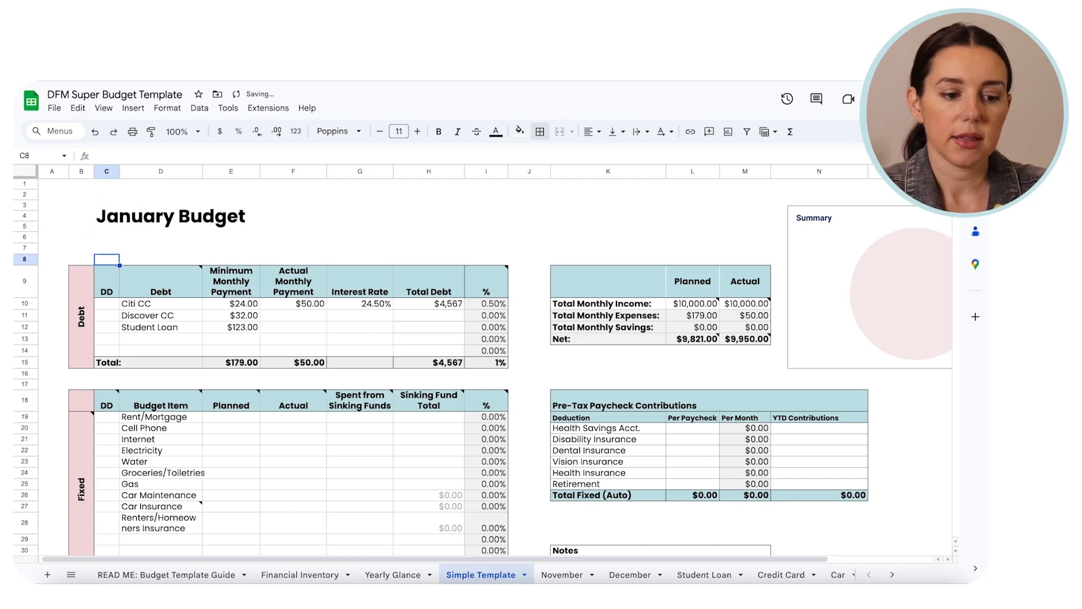
key(Up)
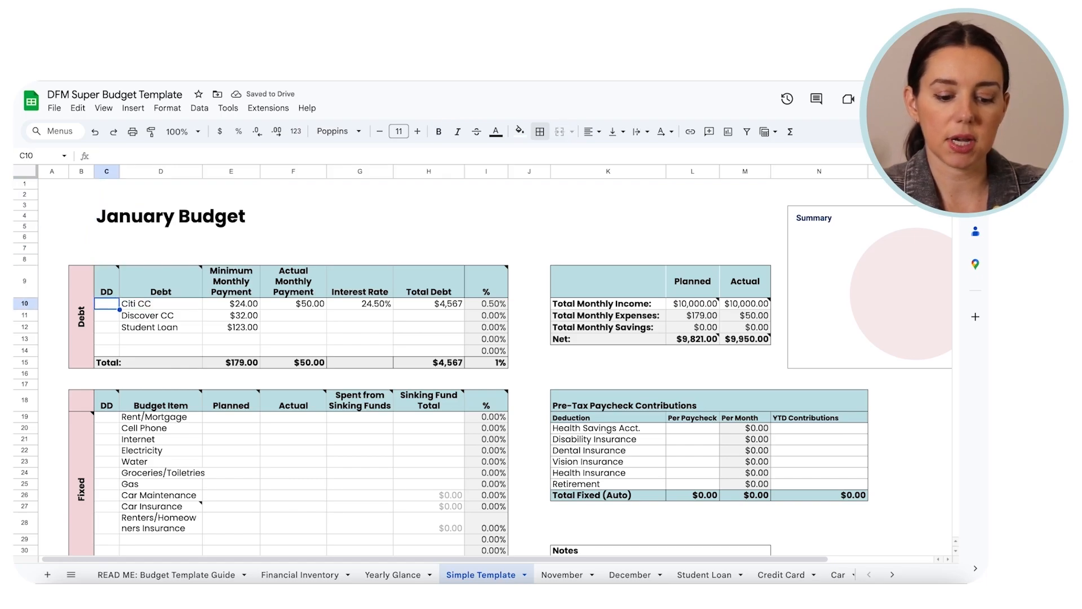
text(14)
key(Return)
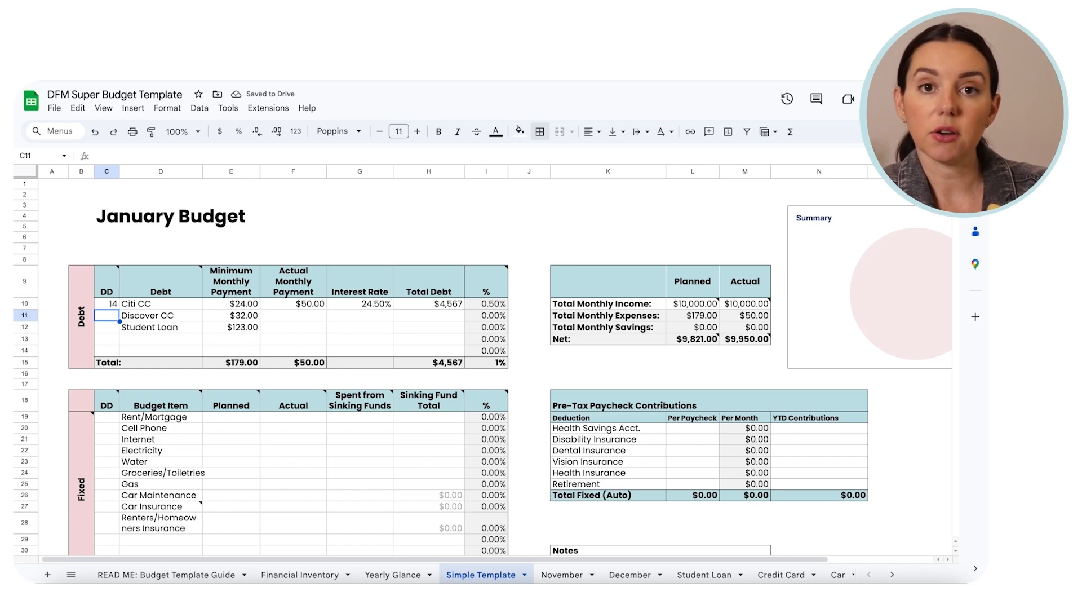
key(Up)
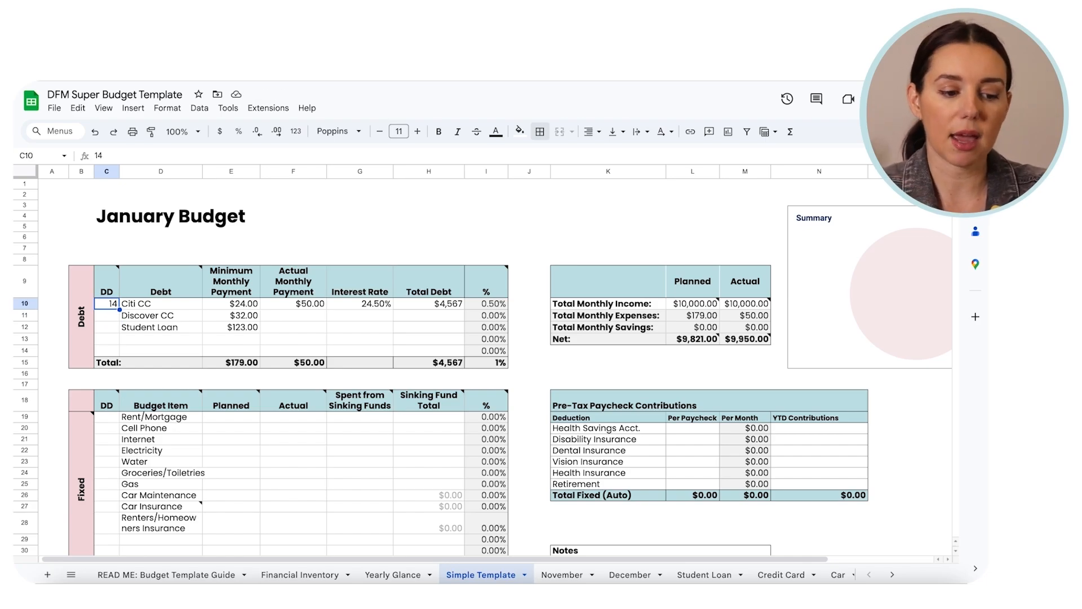
Step: Replace Citi CC's due date in the Debt table with an x
text(x)
key(Return)
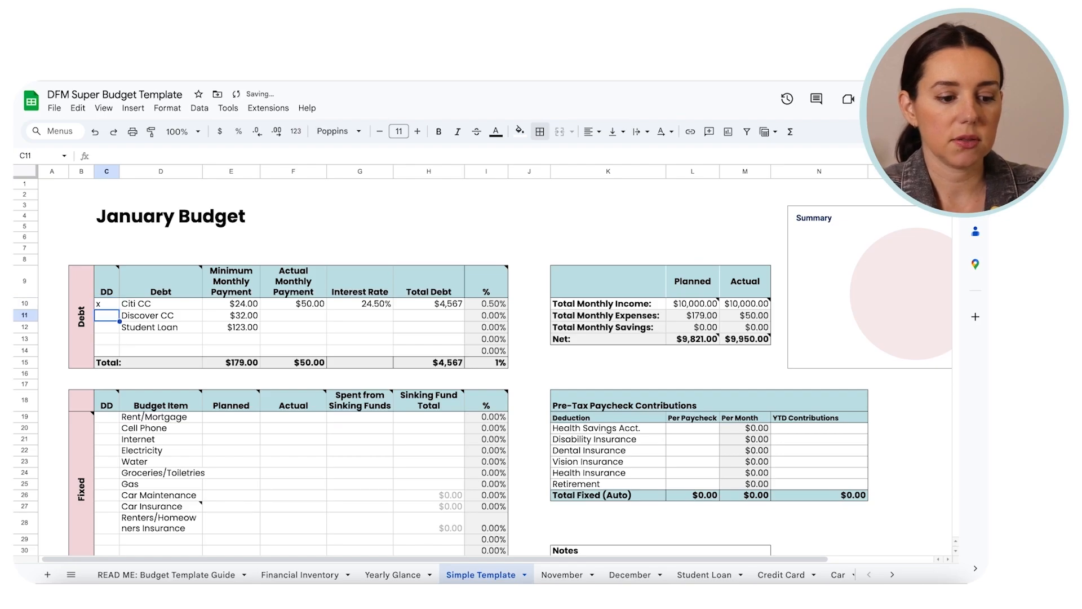
key(Up)
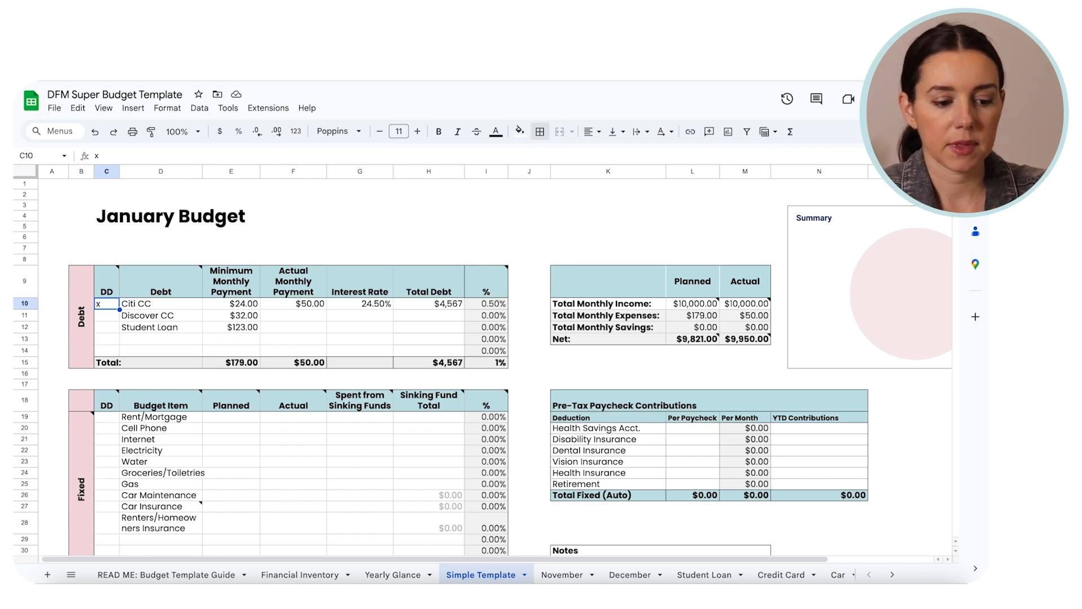
Step: Review the budget items in the Fixed, Fun, Fudge and Future categories and read the notes on the Fixed and Fun labels
key(Down)
key(Down)
key(Down)
key(Down)
key(Down)
key(Down)
key(Down)
key(Down)
key(Down)
key(Down)
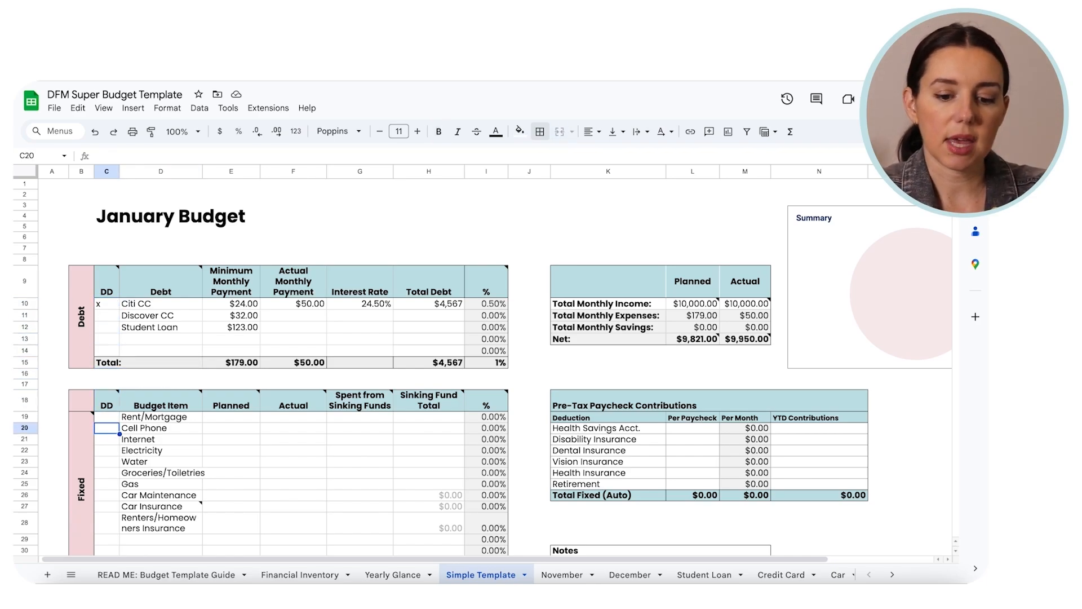
scroll(187, 349, down, 3)
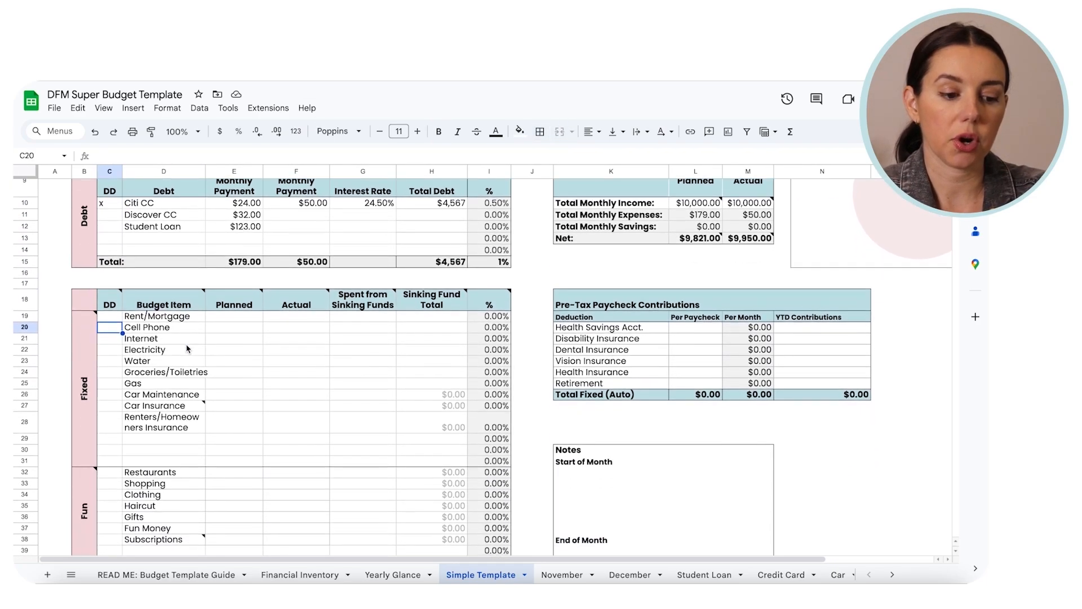
scroll(173, 390, down, 2)
scroll(173, 390, down, 2)
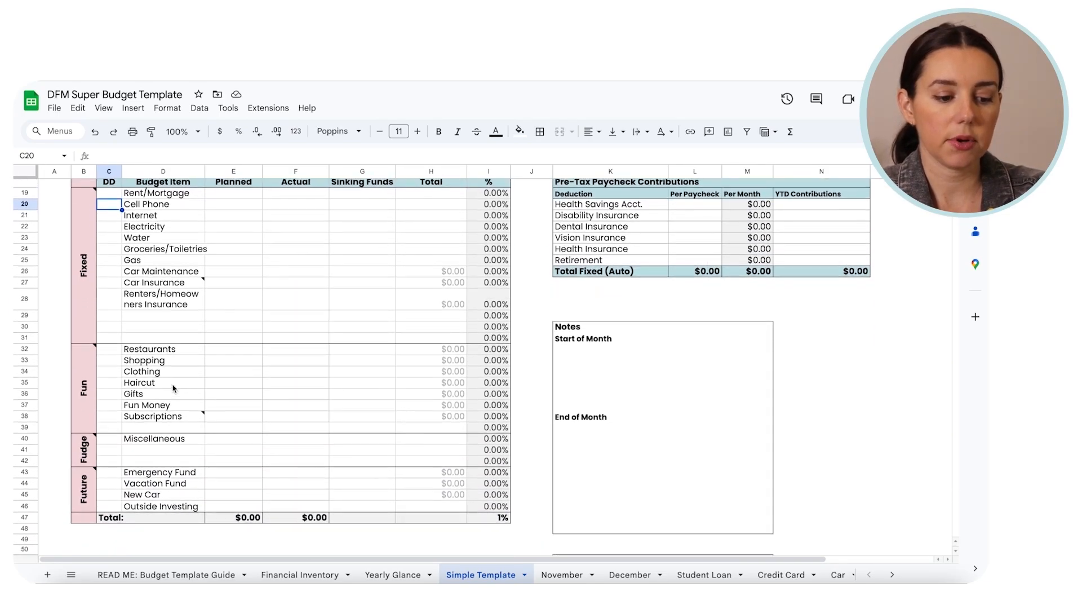
scroll(173, 388, up, 1)
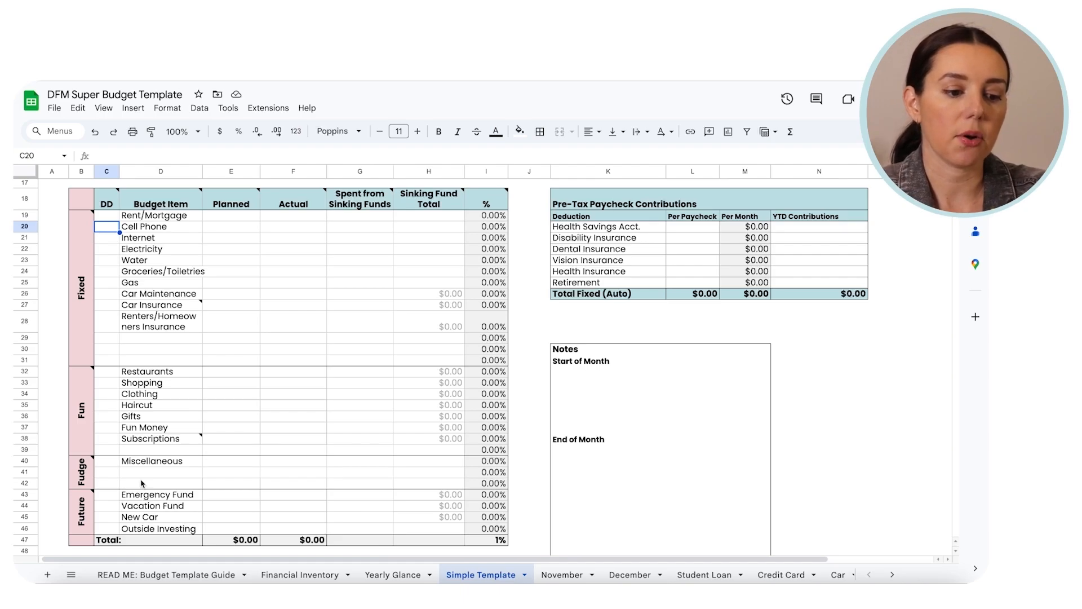
key(Left)
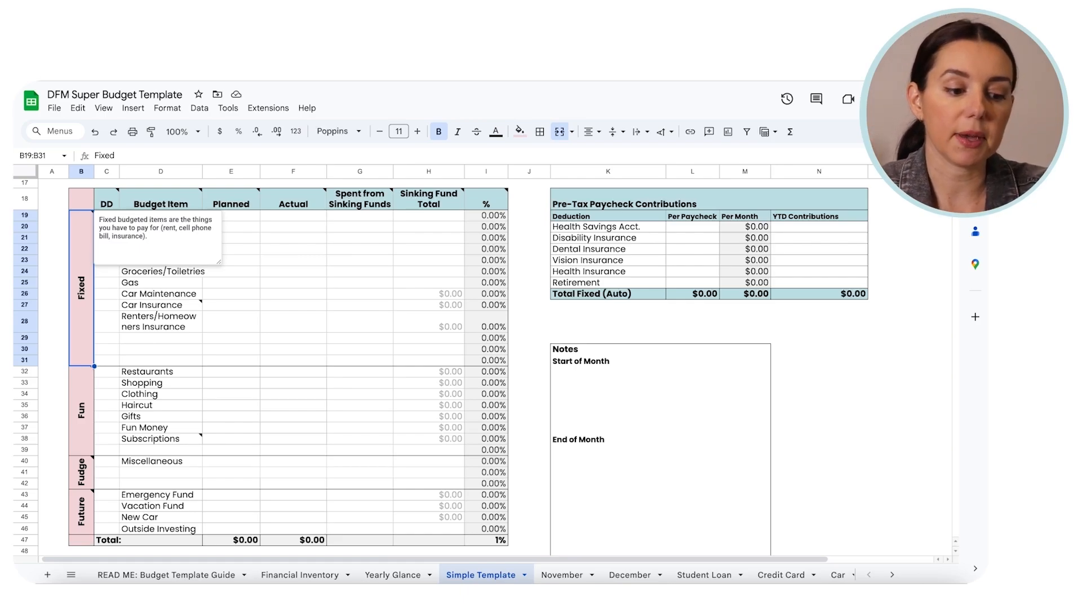
click(81, 410)
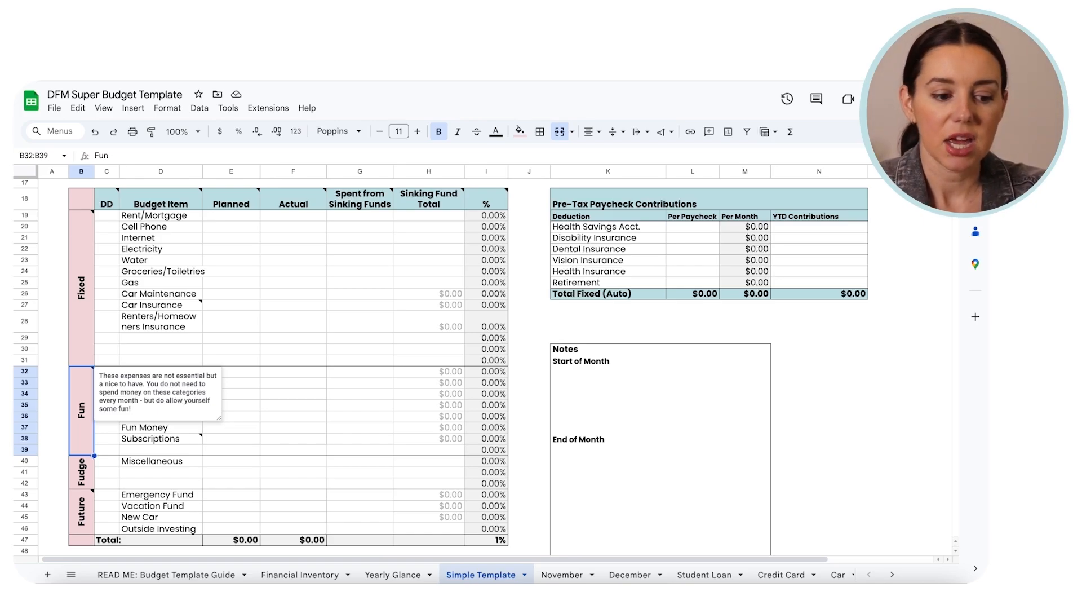
Step: Add Hair and Nails as a budget item in the empty Fun row below Subscriptions
key(Right)
key(Right)
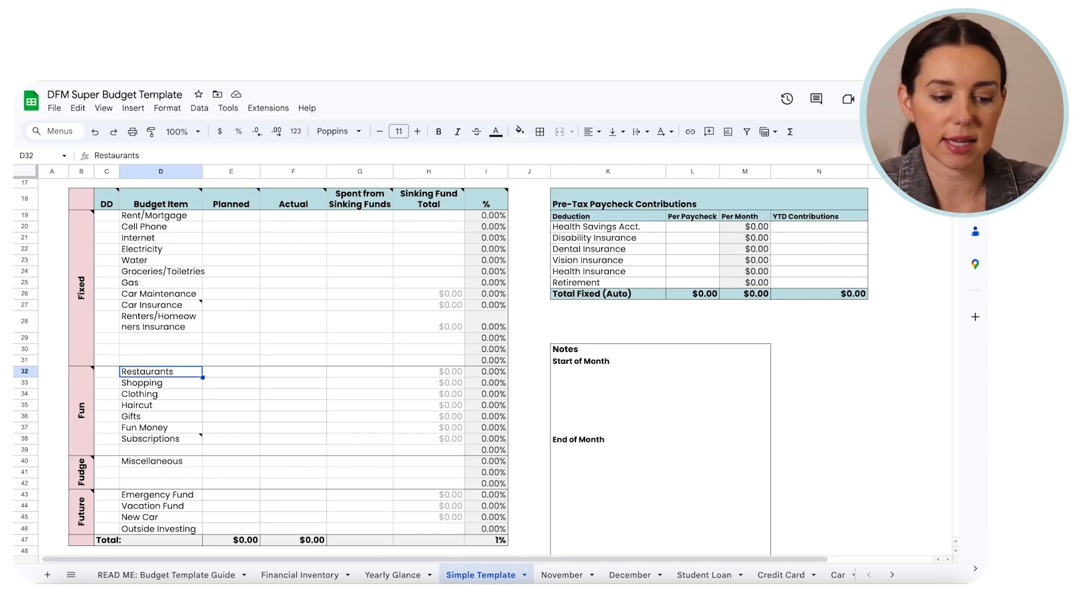
key(Down)
key(Down)
key(Down)
key(Down)
key(Down)
key(Down)
key(Down)
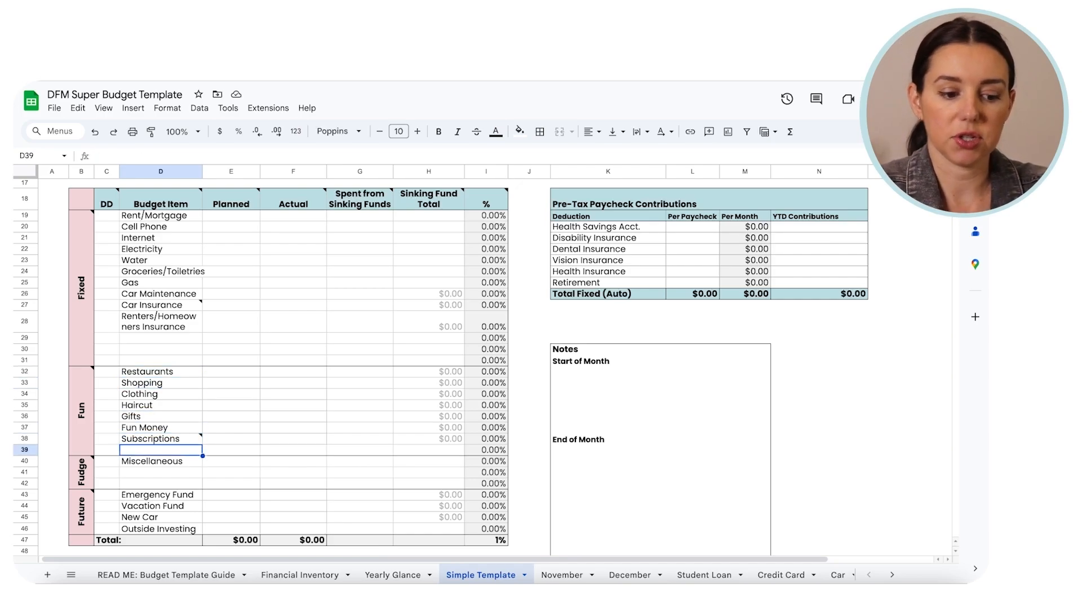
text(Hair and Nails)
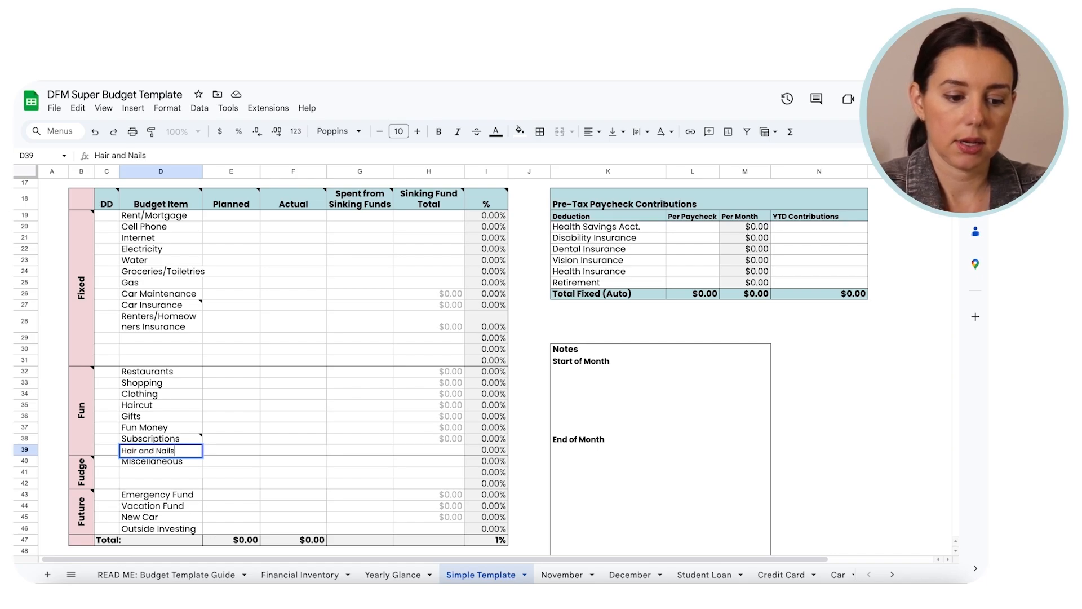
key(Return)
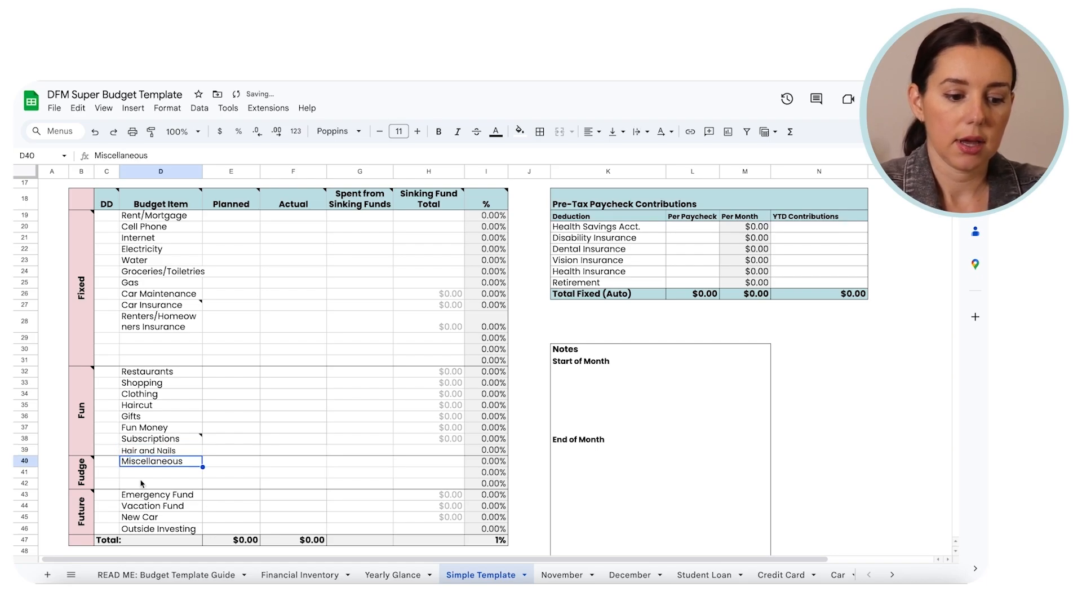
Step: Insert a row above Hair and Nails in the Fun category and enter Lego as its budget item
click(23, 450)
right_click(23, 450)
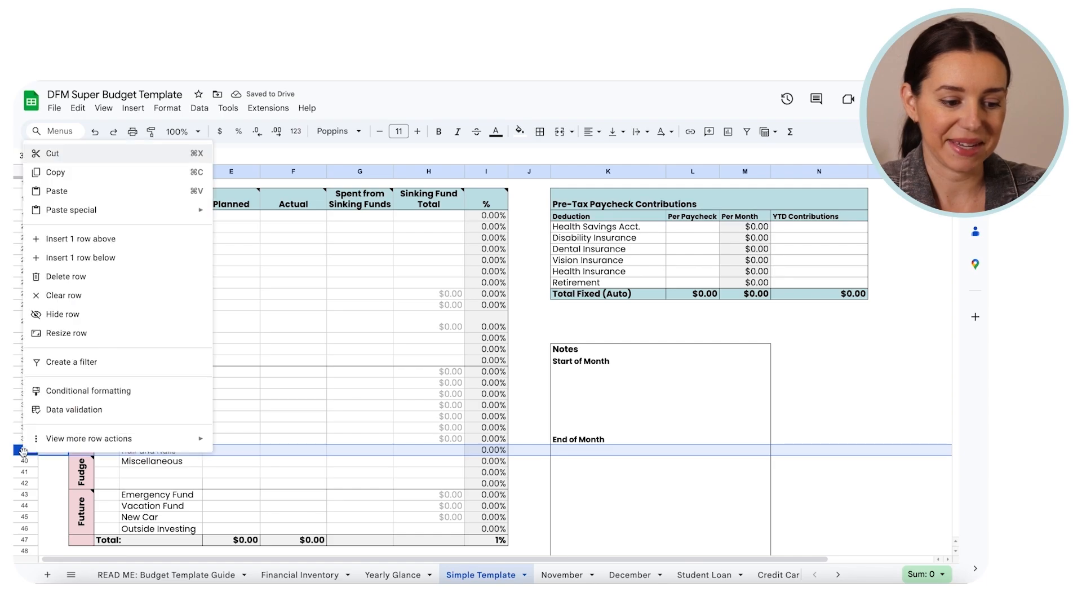
click(62, 239)
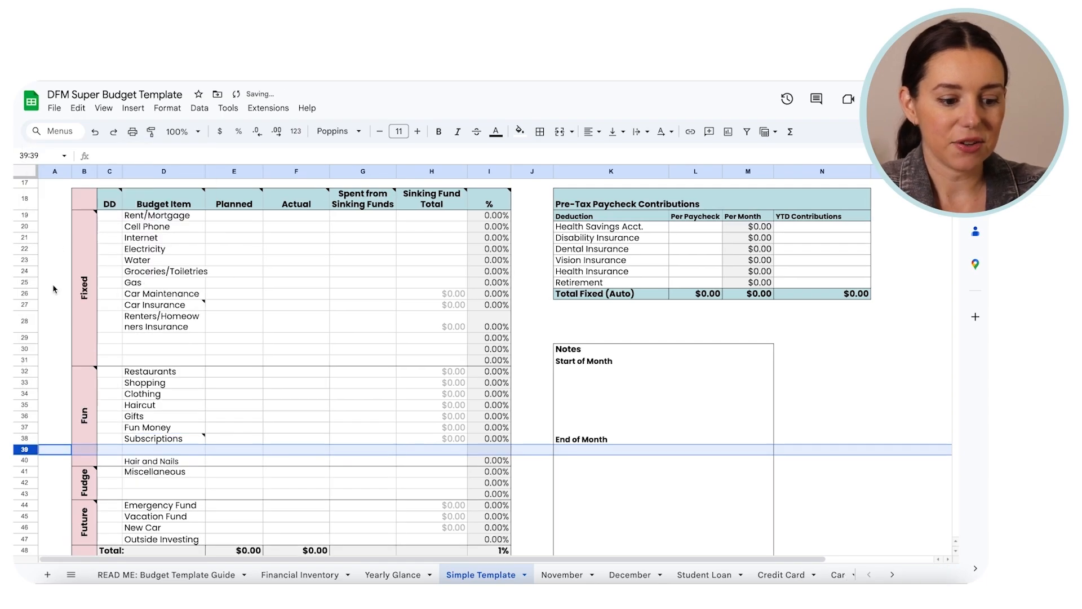
right_click(23, 449)
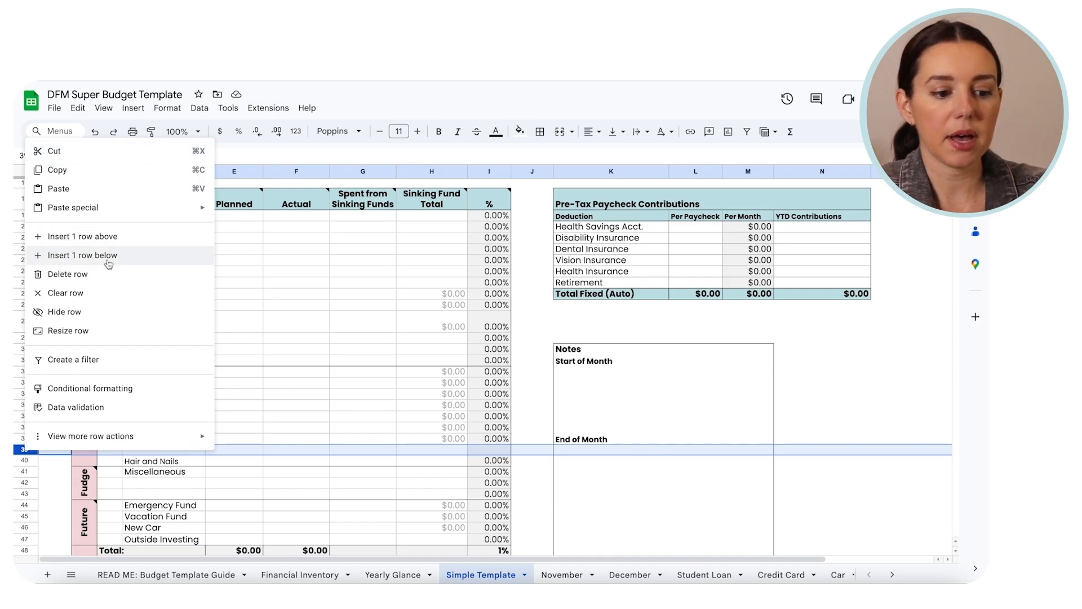
click(337, 416)
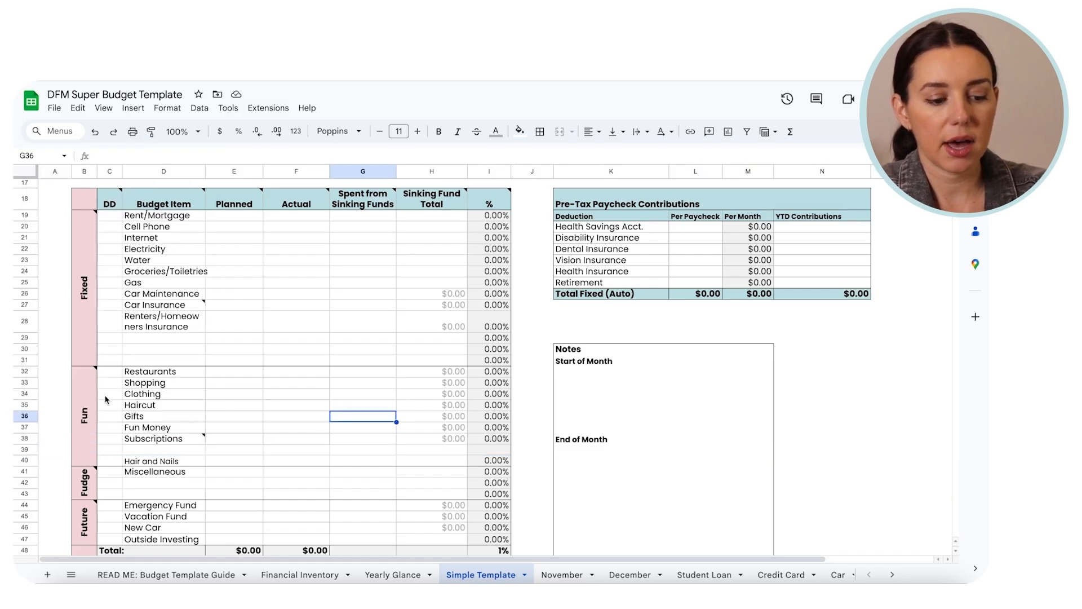
click(156, 450)
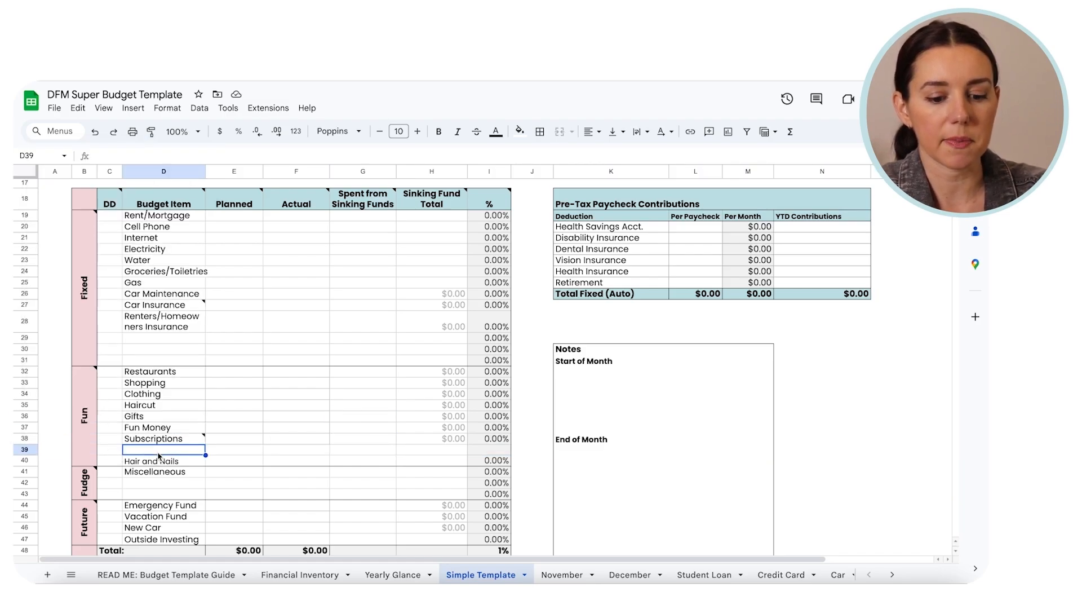
text(Lego)
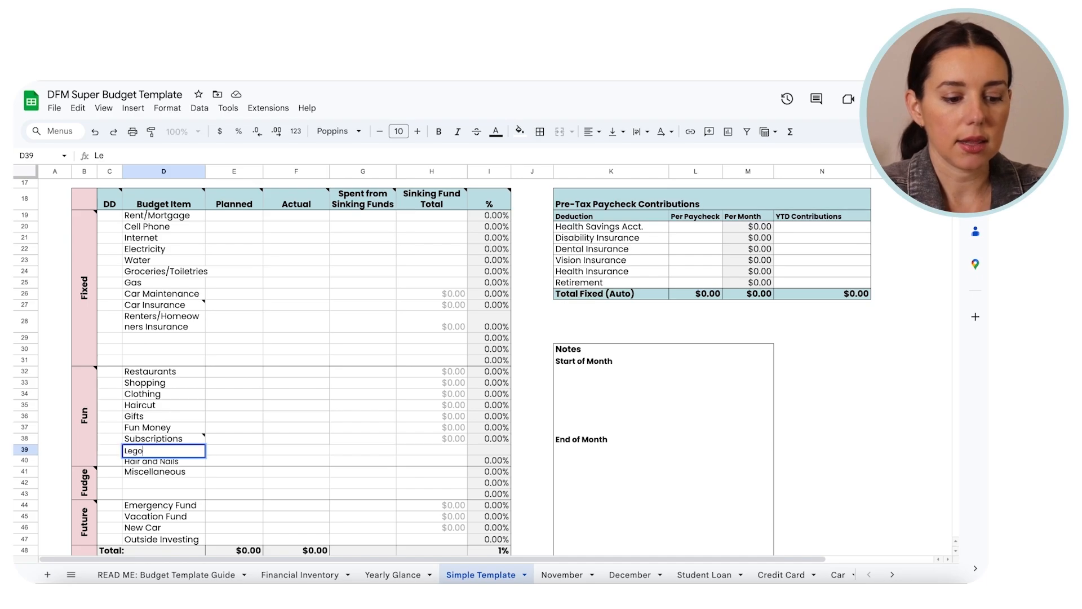
key(Return)
key(Up)
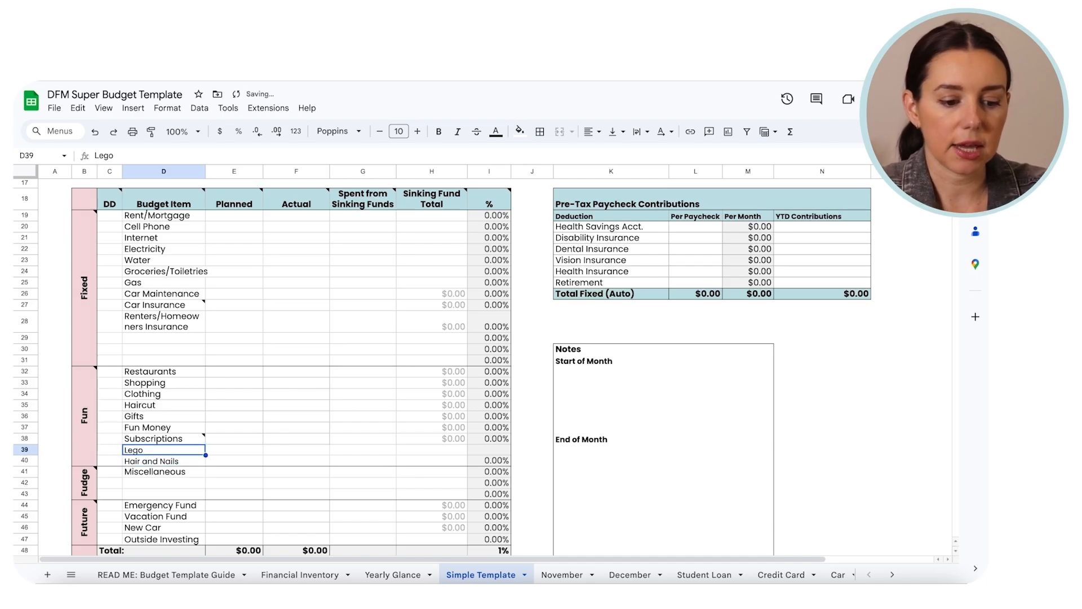
Step: Fill the % formula from the Subscriptions row down to the Lego row
key(Right)
key(Right)
key(Right)
key(Right)
key(Right)
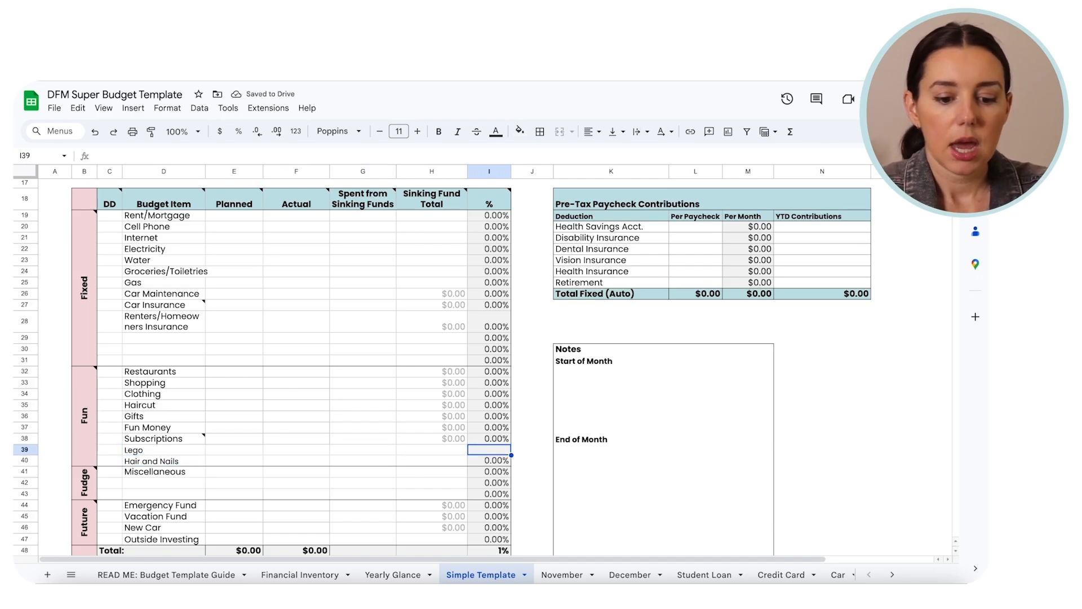
key(Up)
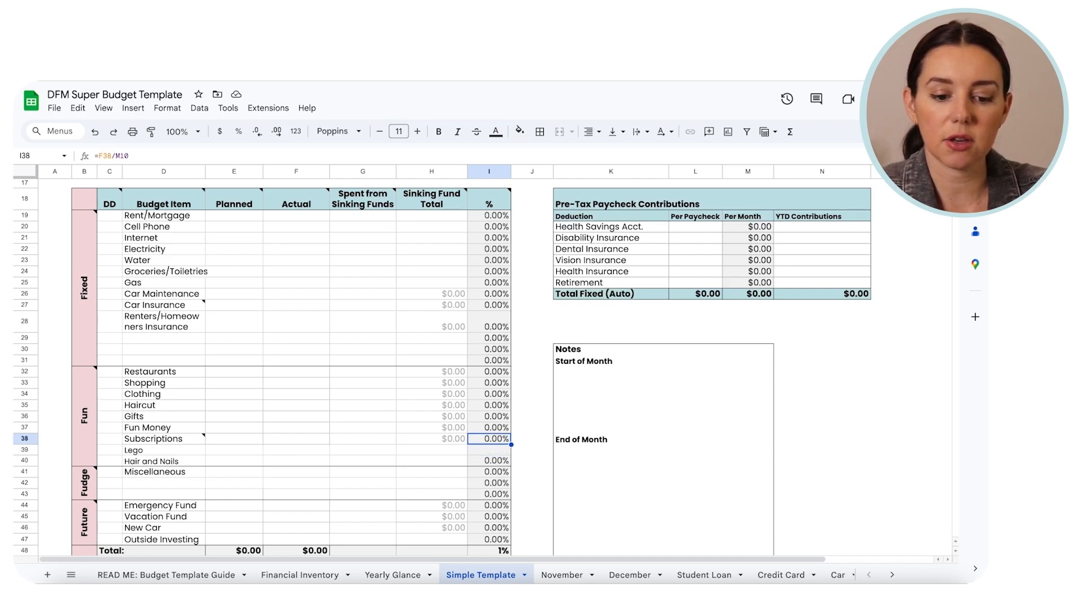
click(512, 444)
drag(511, 444, 512, 450)
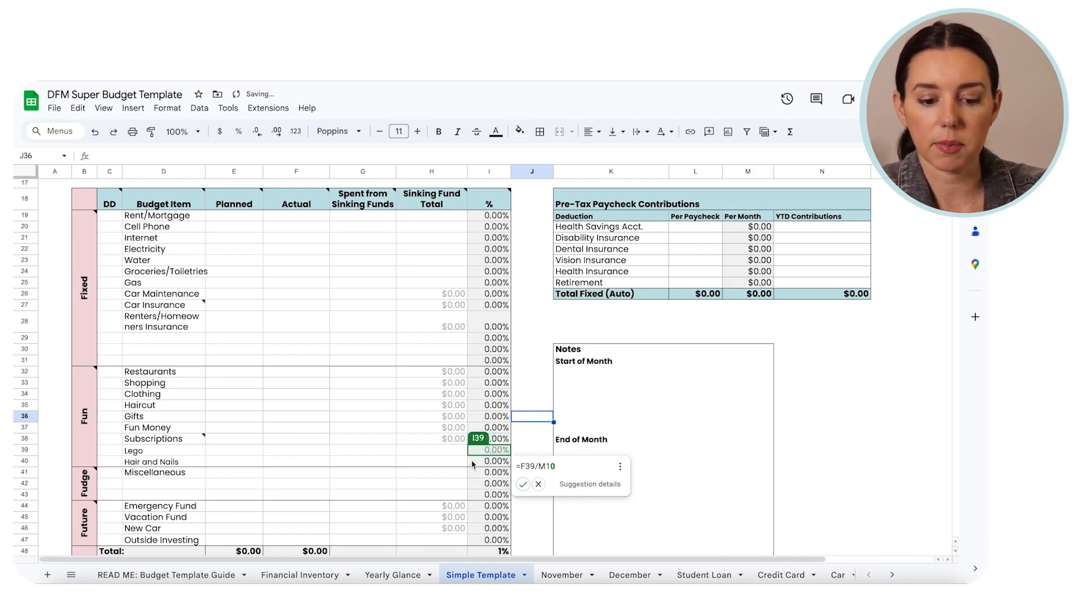
click(169, 451)
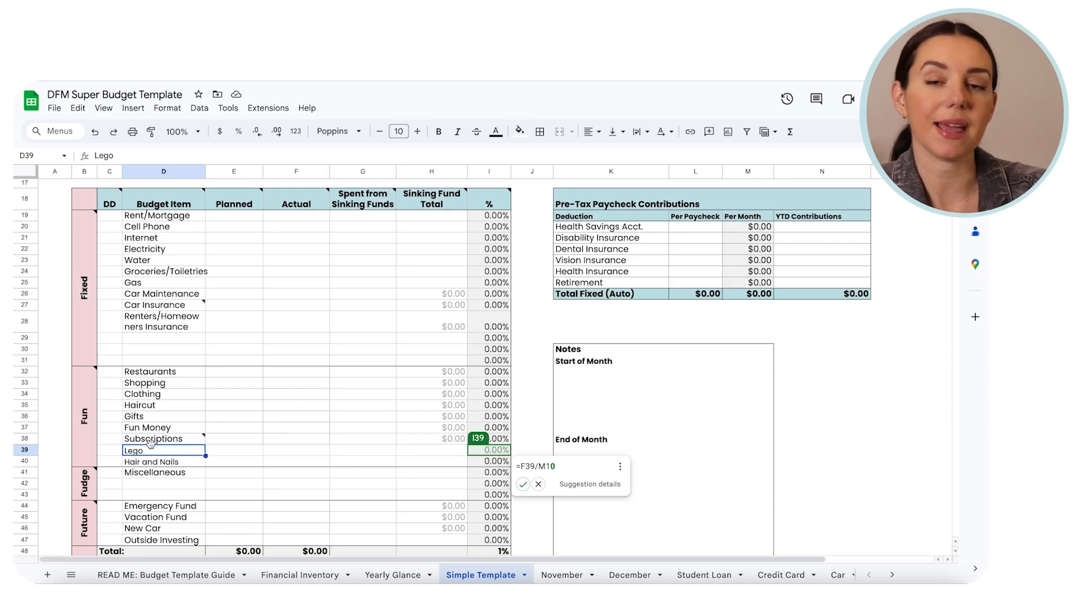
Step: Set the planned Total Monthly Income in the summary table to 8000
scroll(356, 398, up, 5)
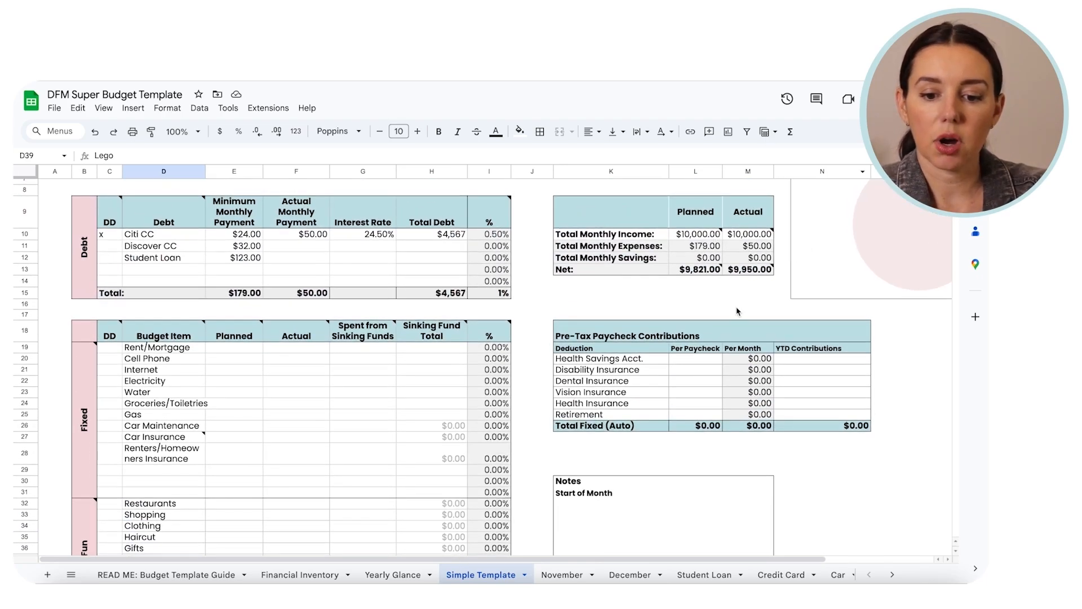
click(712, 236)
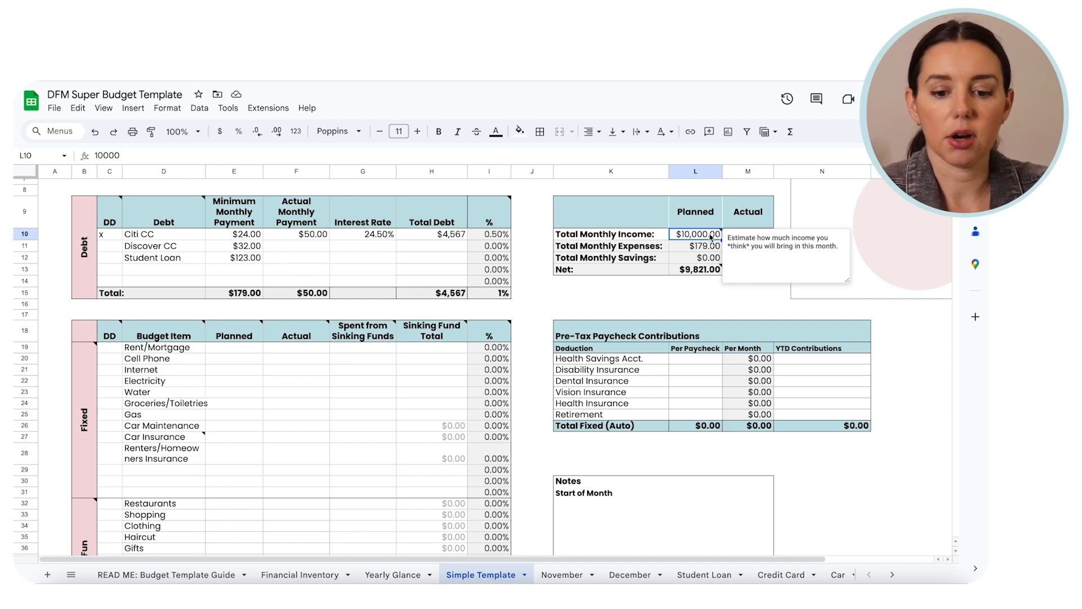
text(8000)
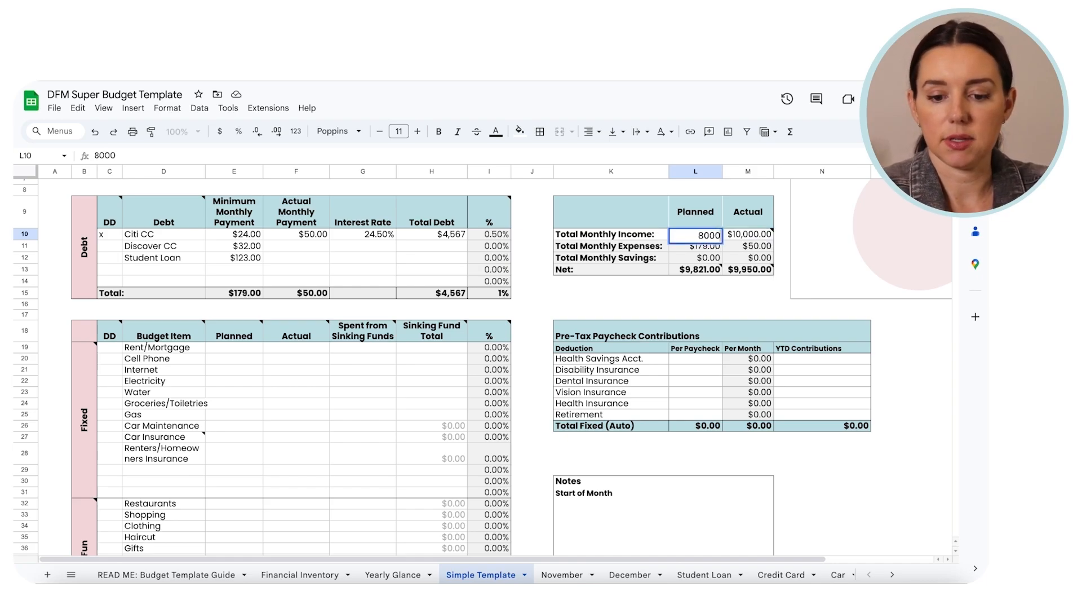
key(Return)
Step: Set the planned Total Monthly Income in the summary table to 4000
click(695, 234)
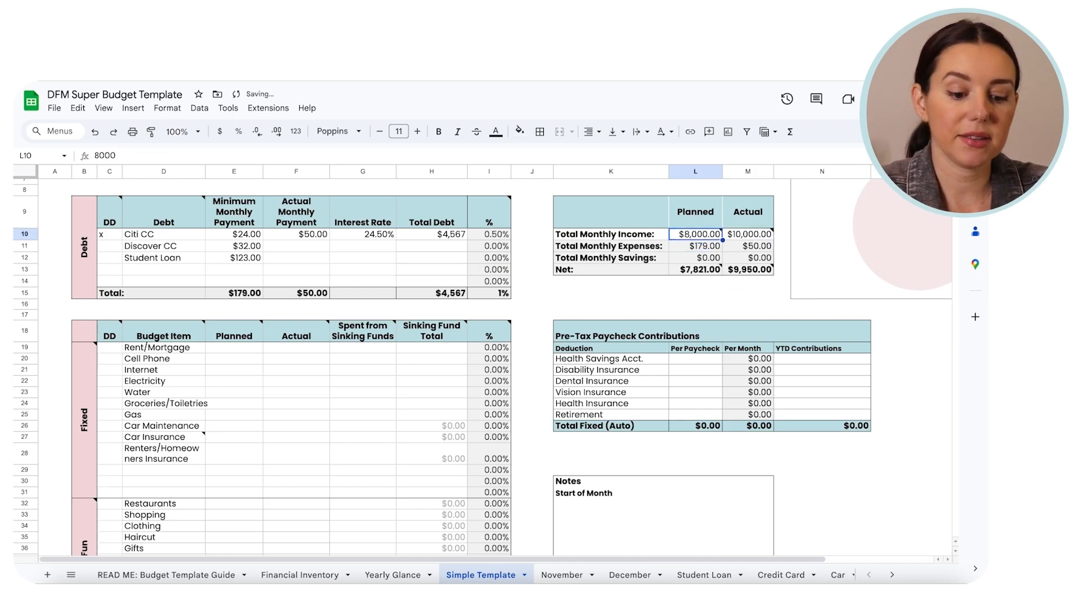
text(4000)
key(Return)
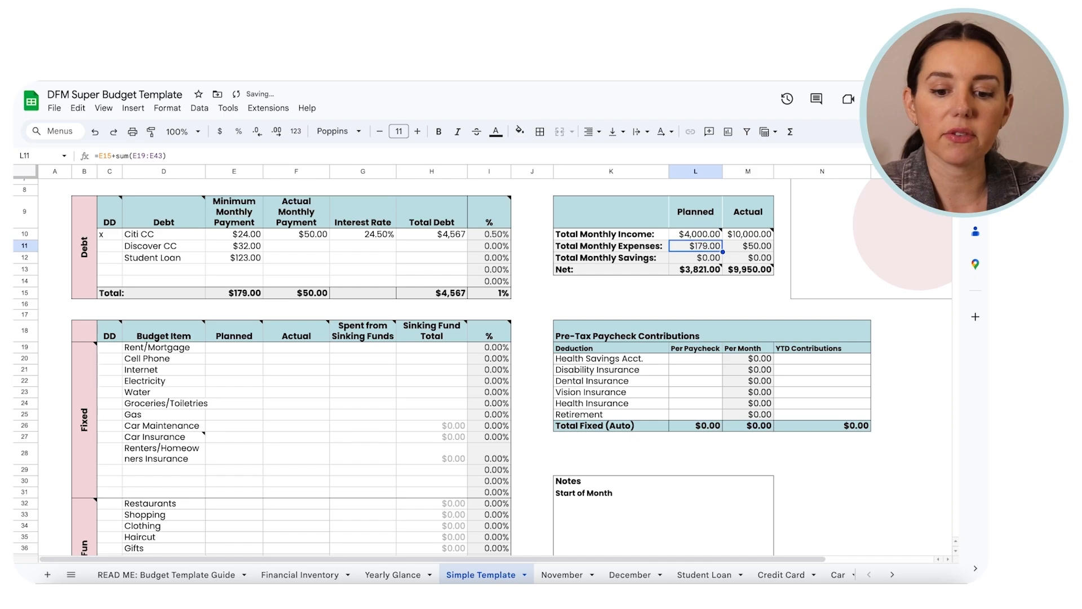
click(696, 234)
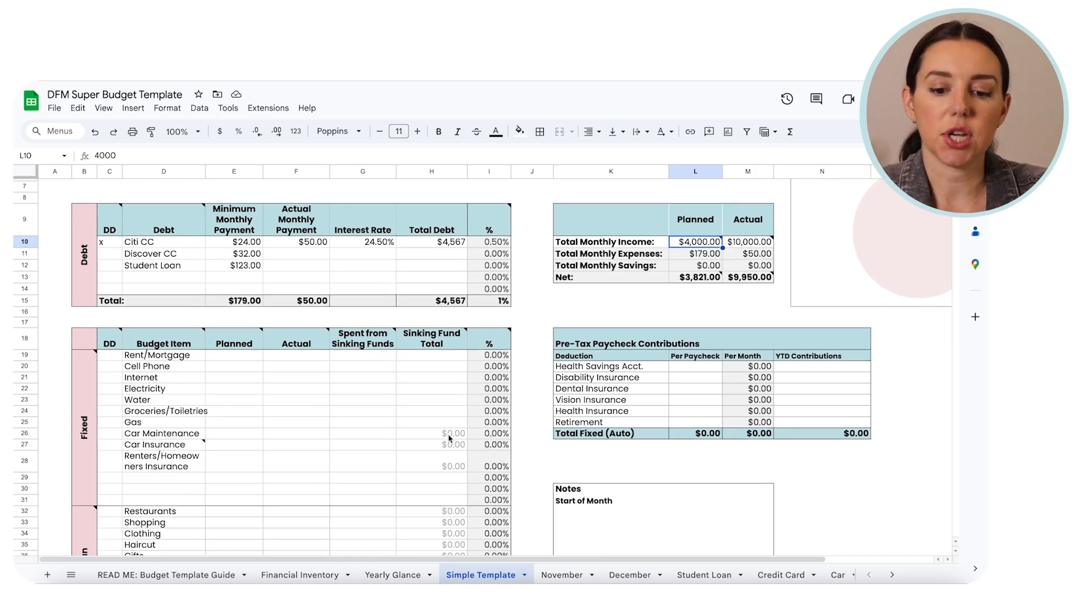
scroll(712, 297, up, 2)
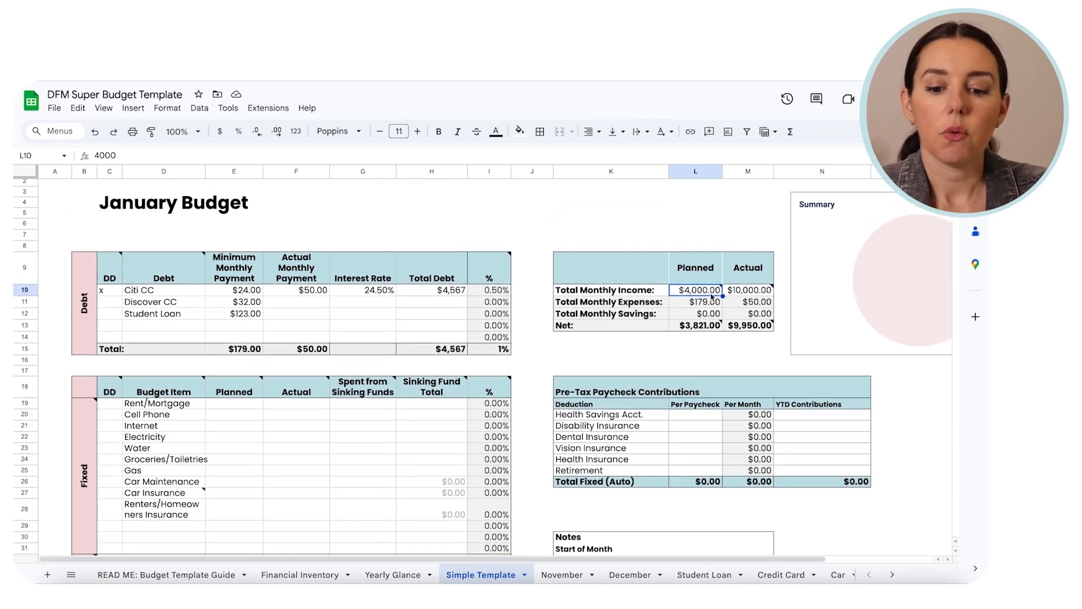
Step: Clear the actual Total Monthly Income in the summary table
click(761, 294)
key(Delete)
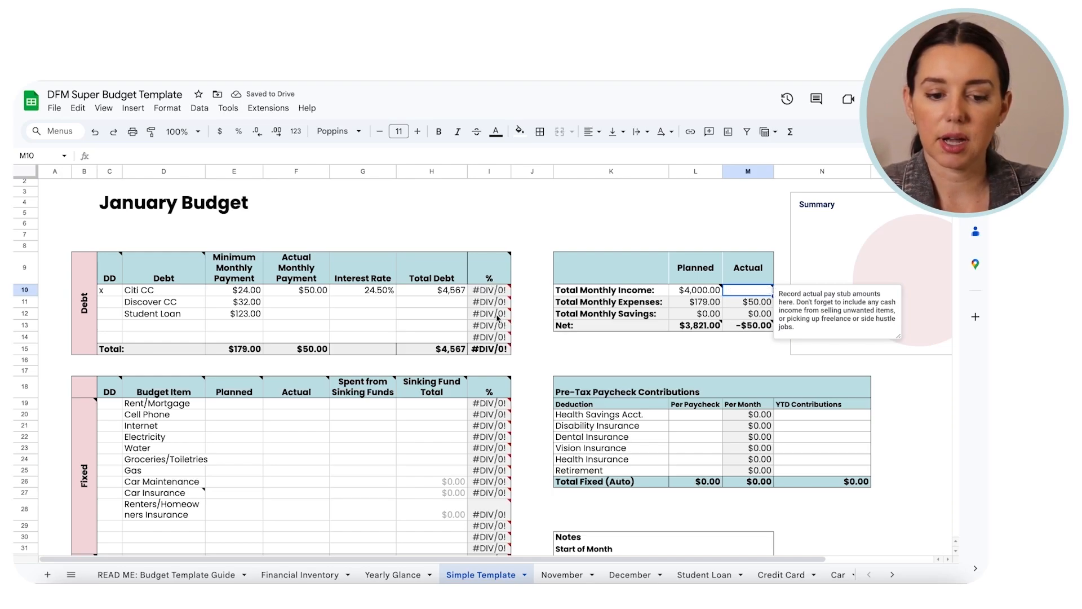
mouse_move(501, 428)
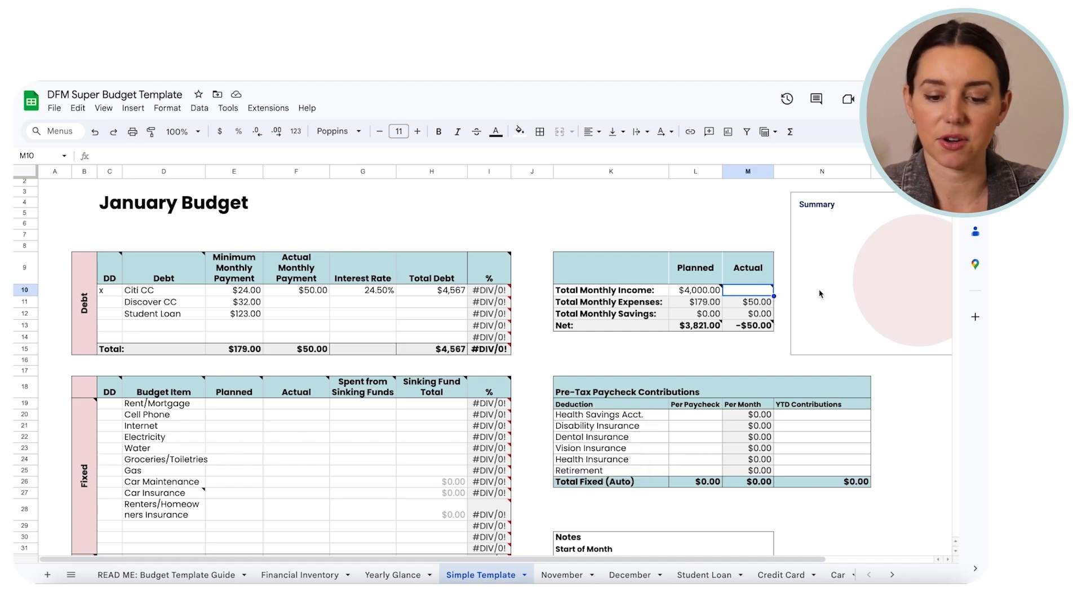
Step: Enter the actual Total Monthly Income in the summary table as the formula =2345+1287+500 and check the stored formula
mouse_move(769, 294)
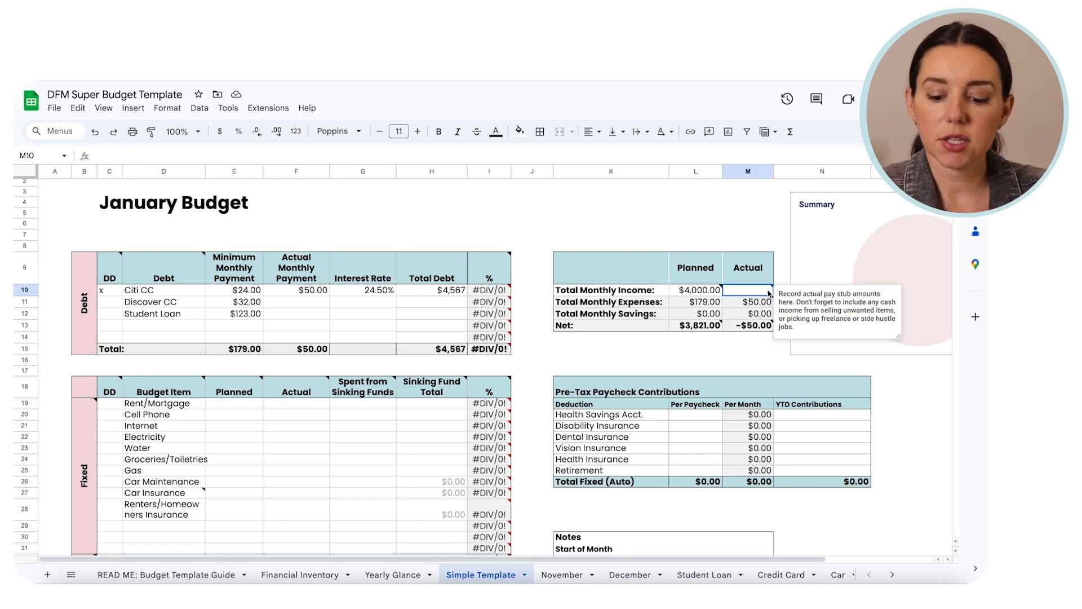
text(=)
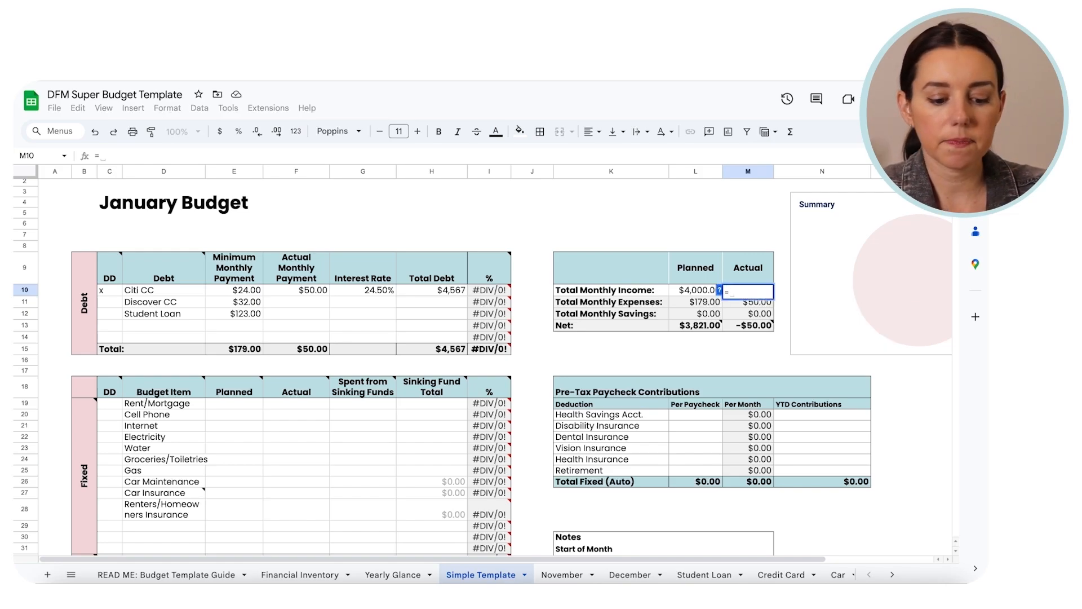
text(23)
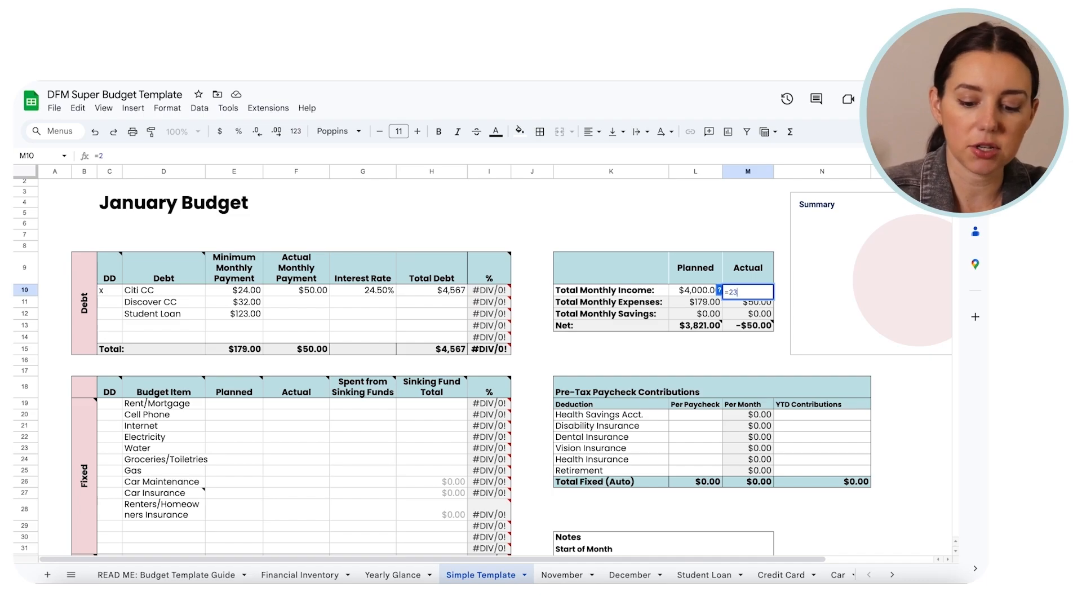
text(45+)
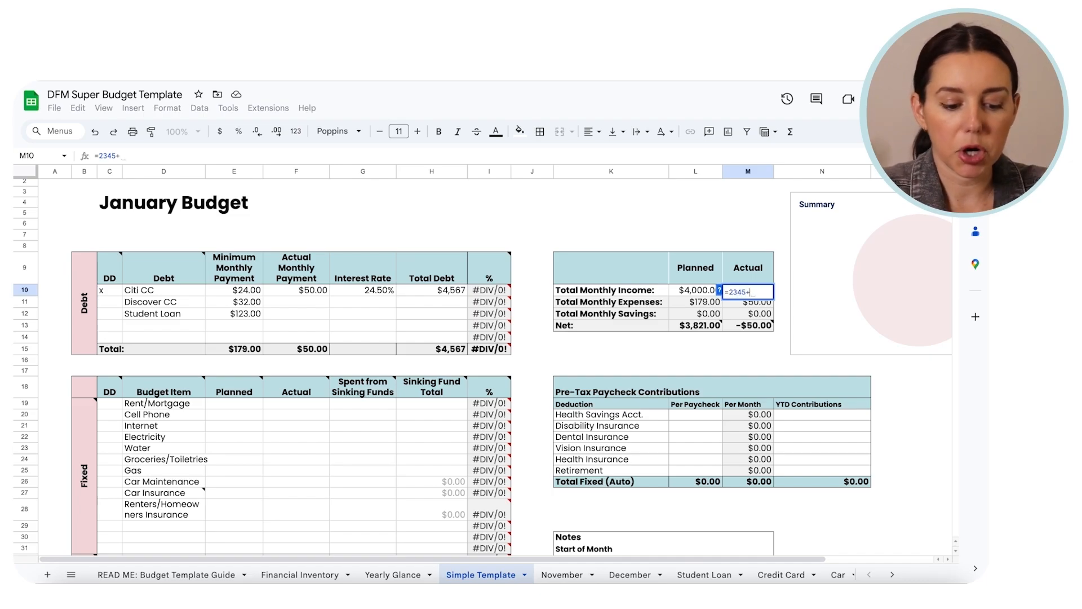
text(1287+500)
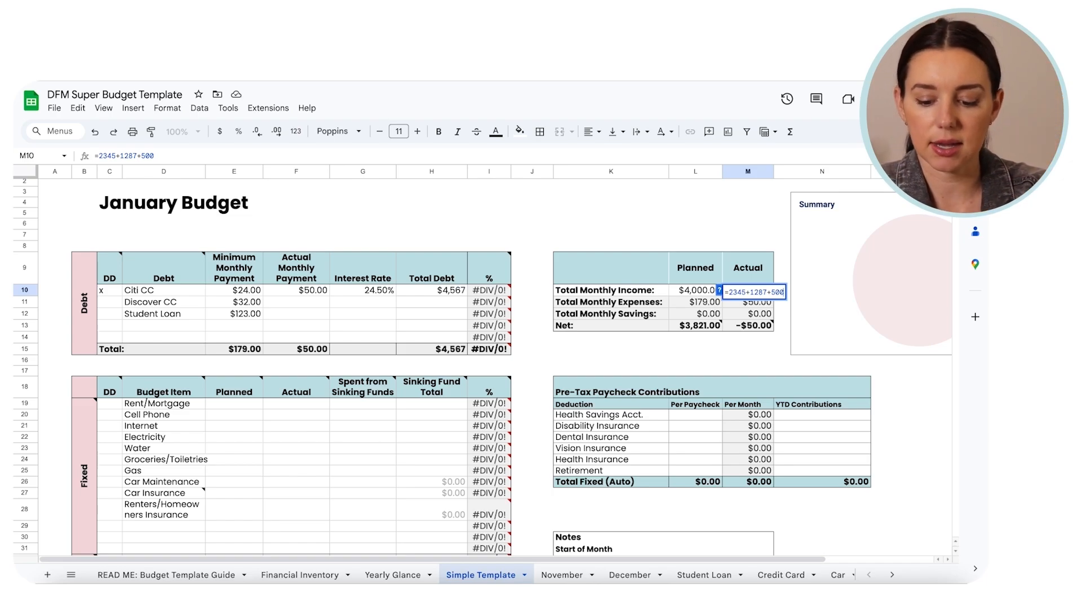
key(Return)
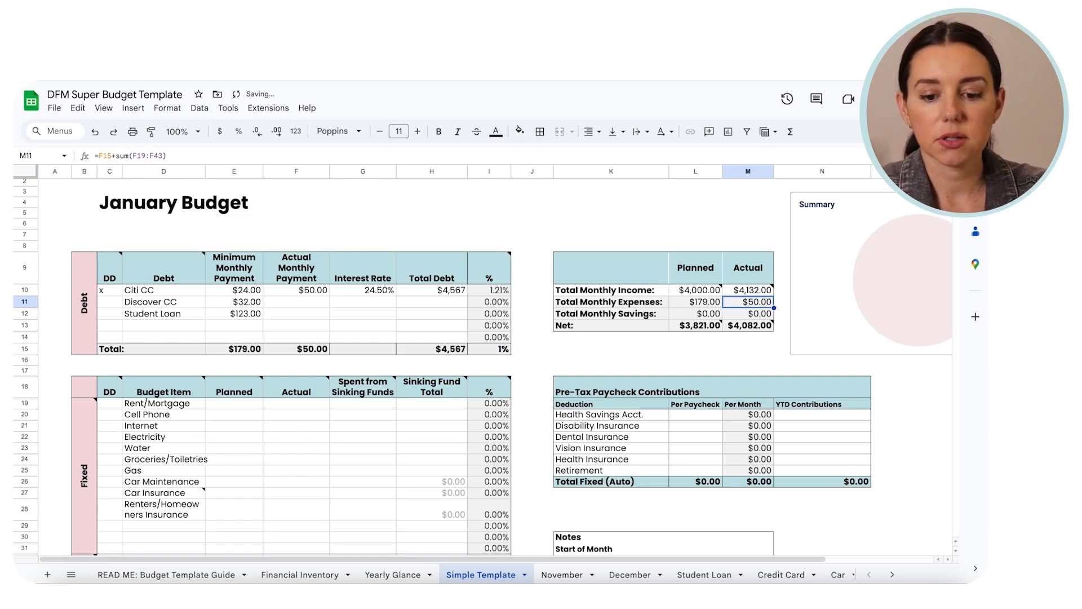
click(742, 290)
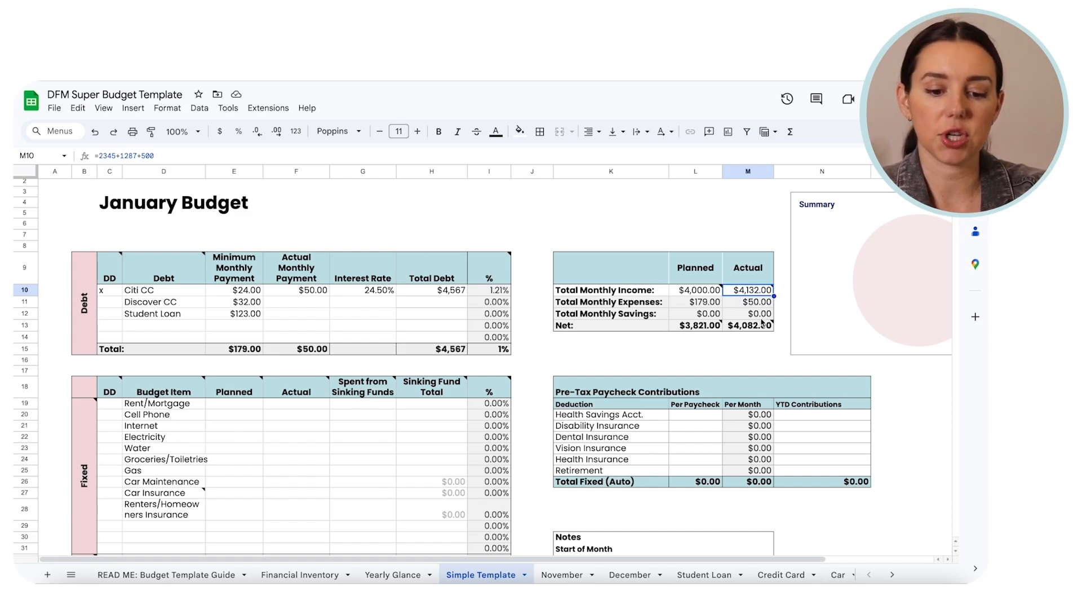
click(171, 156)
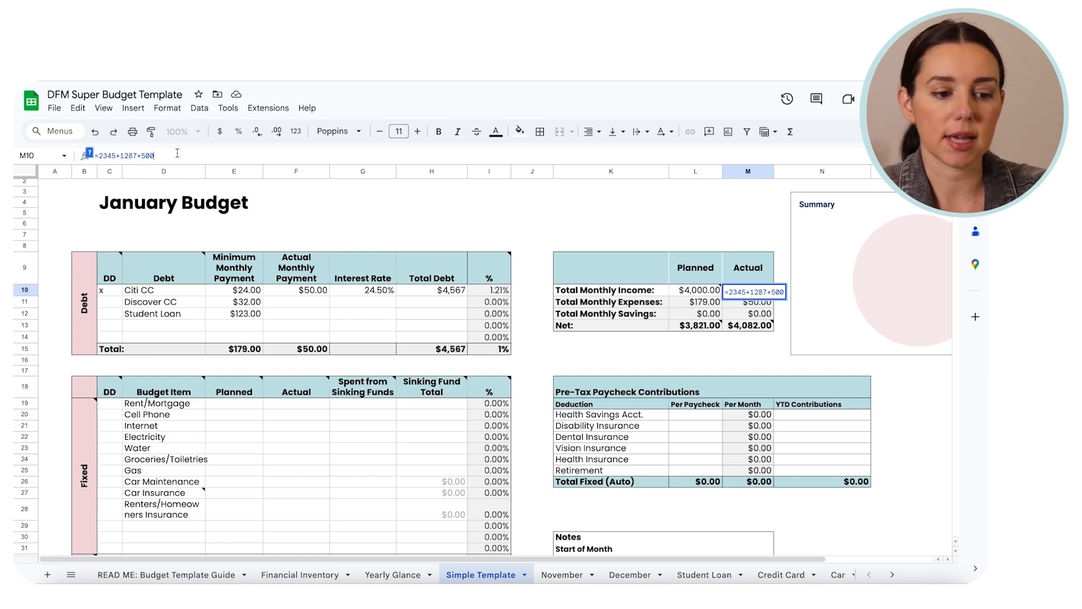
click(296, 448)
Step: Set the planned amounts in the Fixed section to 2500 for Rent/Mortgage and 60 for Cell Phone
click(245, 406)
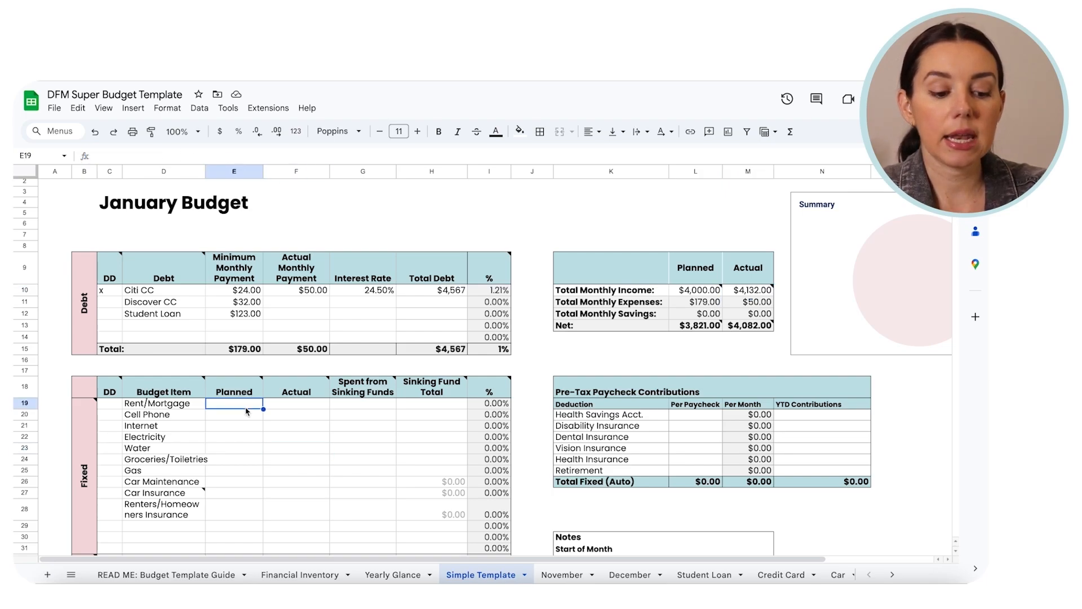
scroll(246, 411, down, 3)
scroll(245, 411, down, 1)
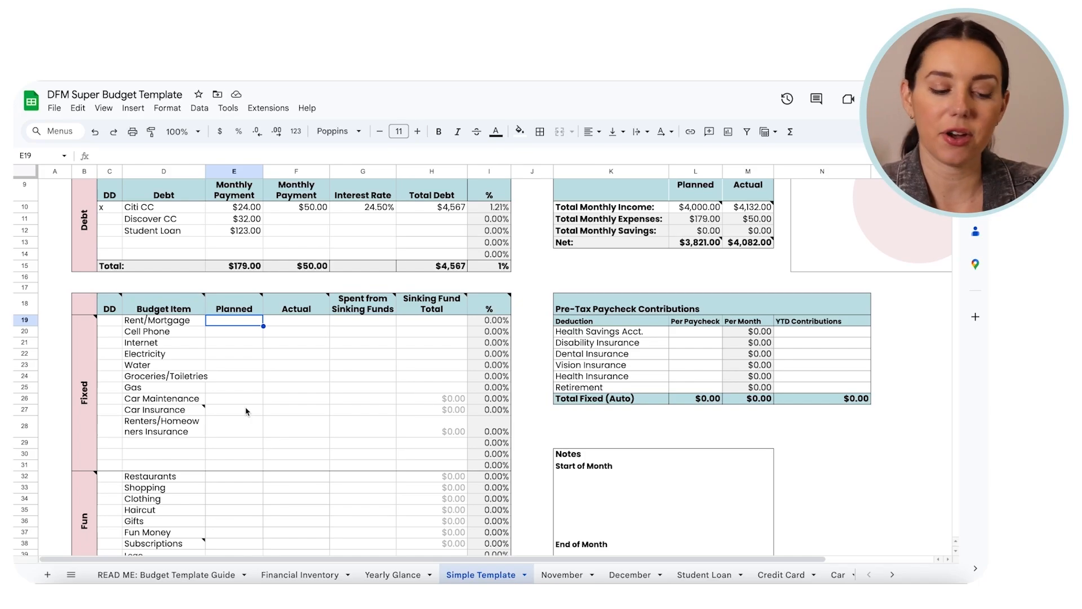
scroll(246, 411, down, 1)
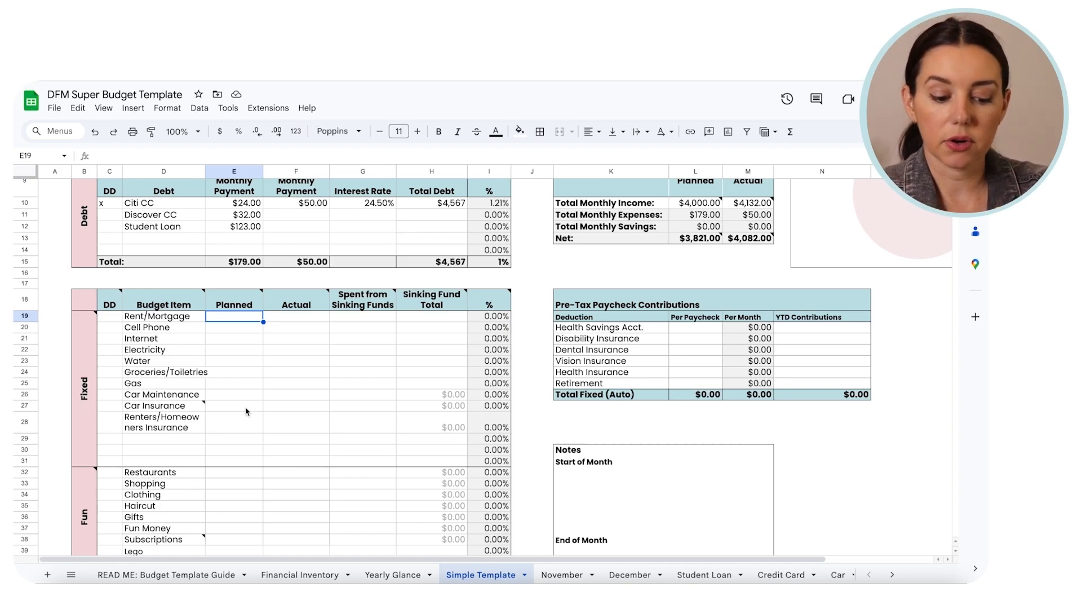
text(2500)
key(Return)
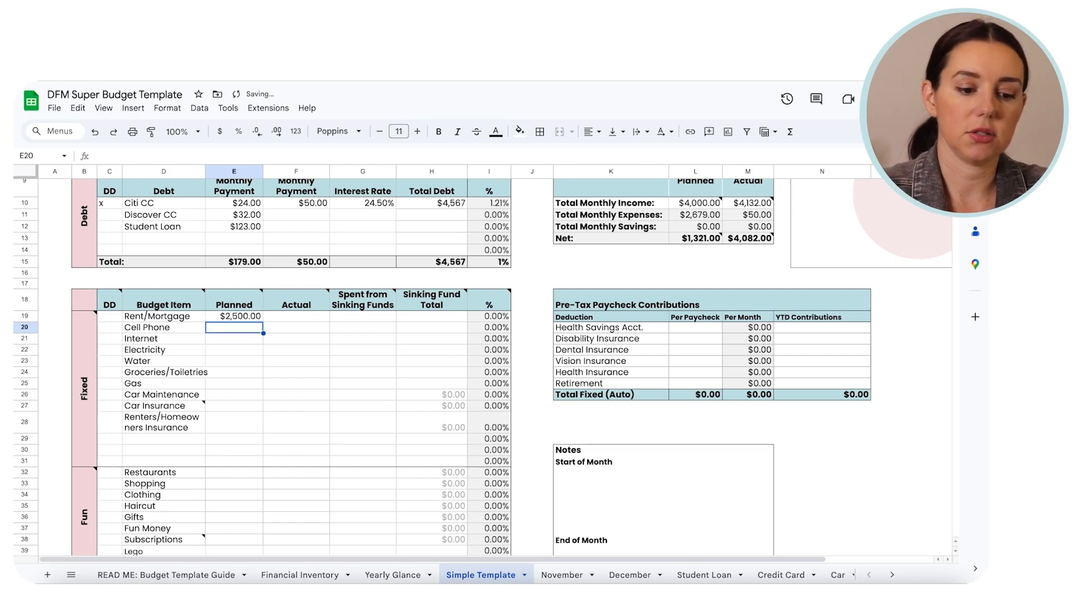
text(60)
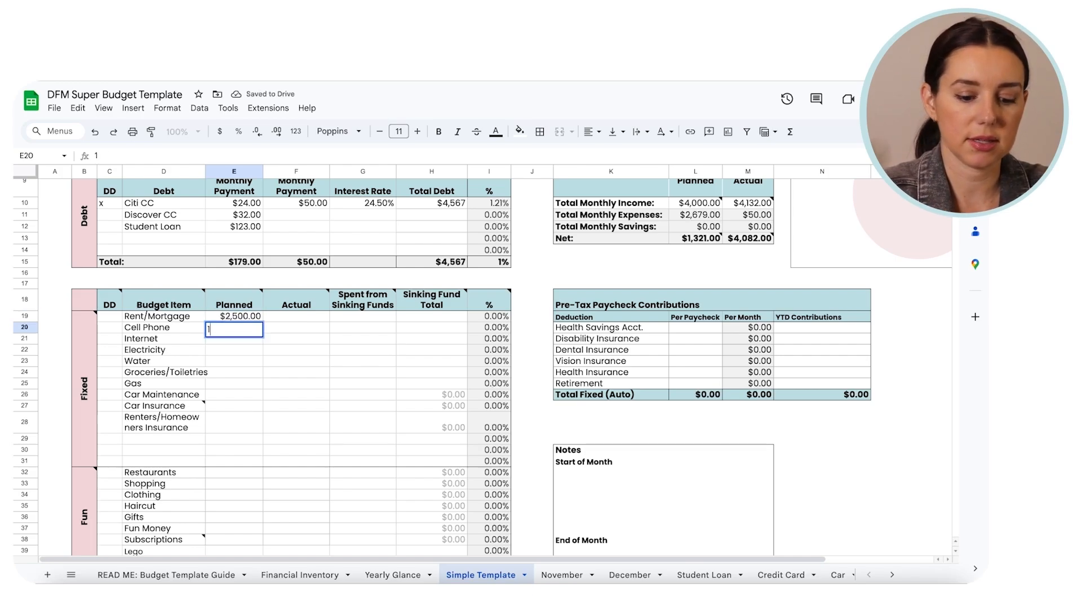
key(Return)
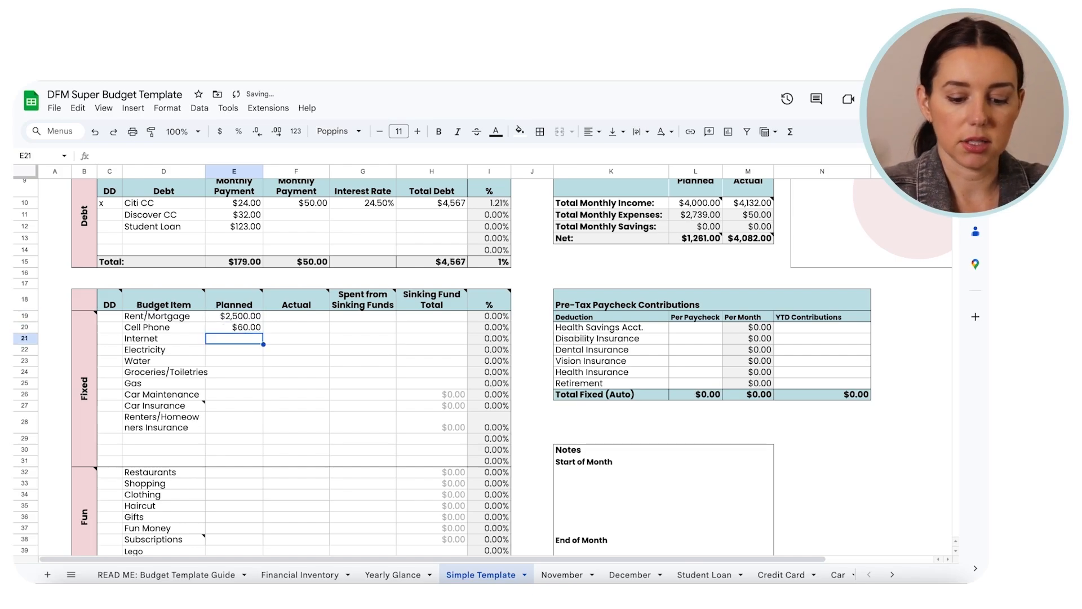
Step: Set the planned amounts in the Fixed section to 70 for Internet and 165 for Electricity
text(70)
key(Return)
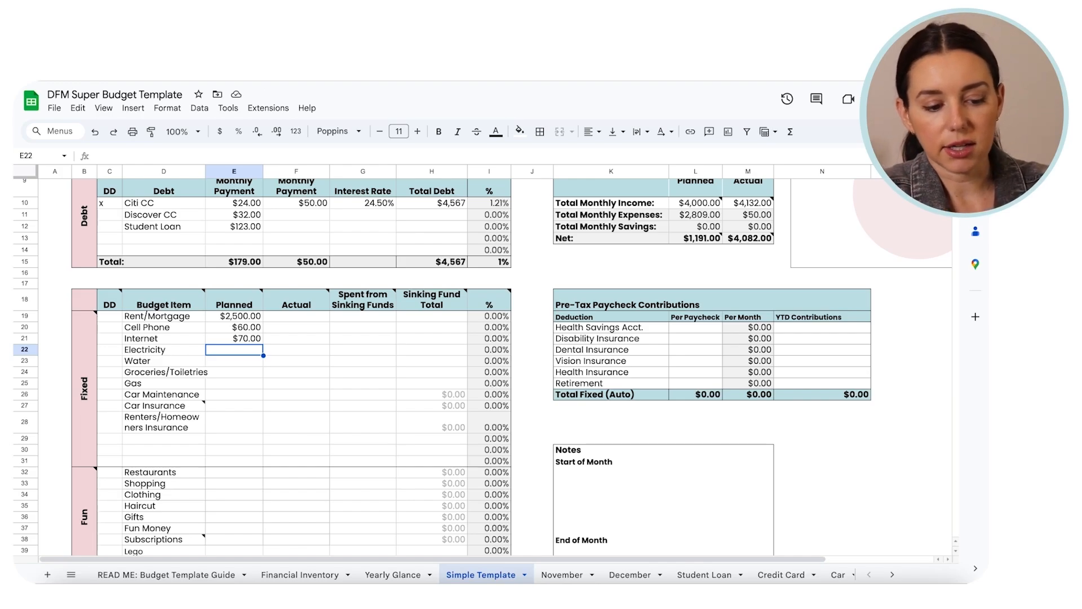
text(165)
key(Return)
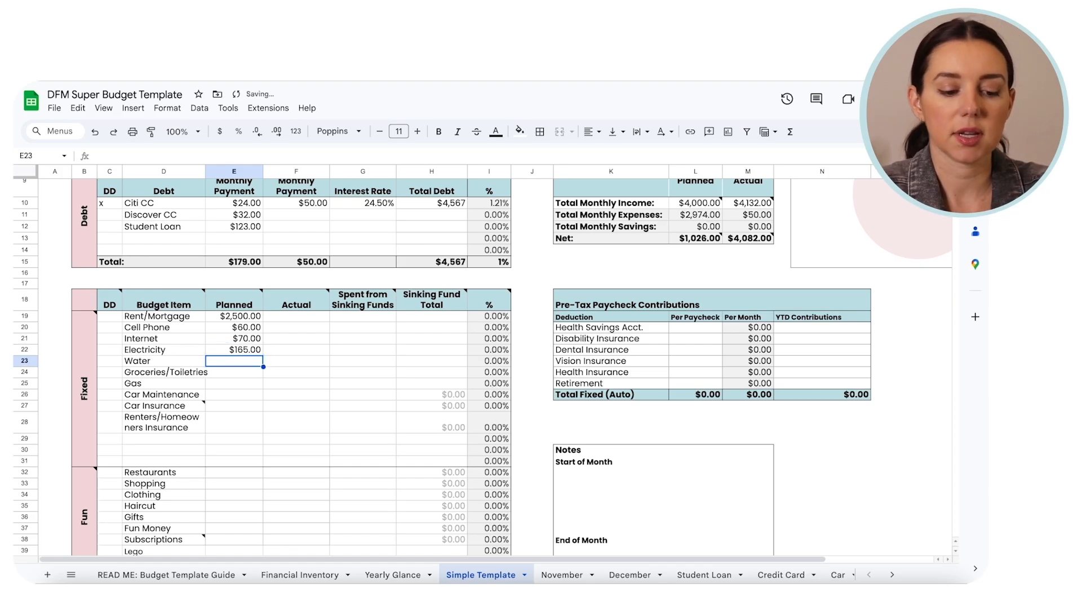
key(Down)
key(Down)
key(Down)
key(Down)
key(Down)
key(Down)
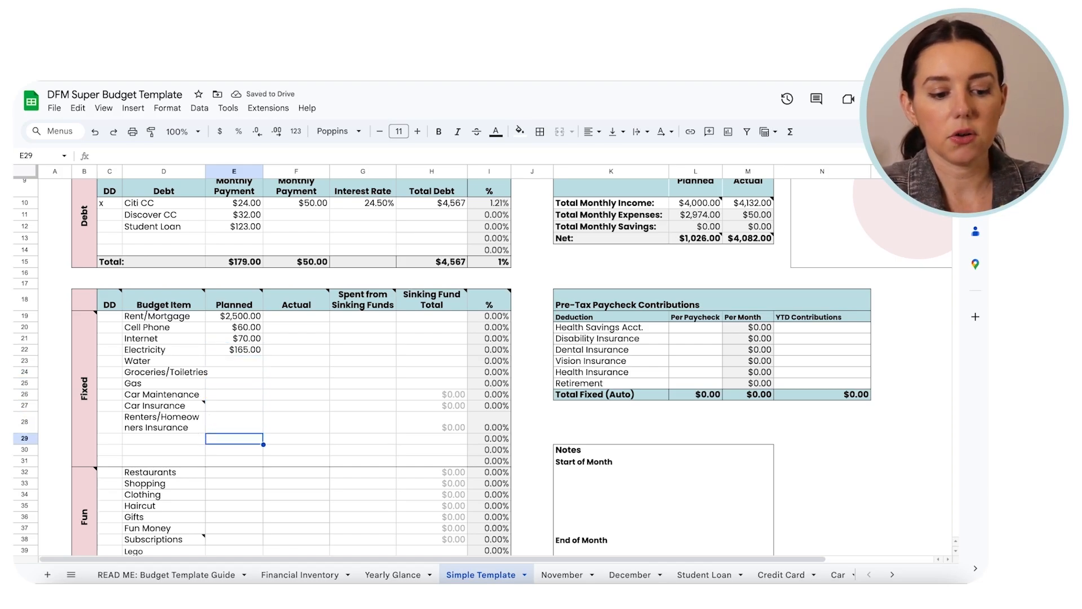
key(Up)
key(Up)
key(Up)
key(Up)
key(Up)
key(Up)
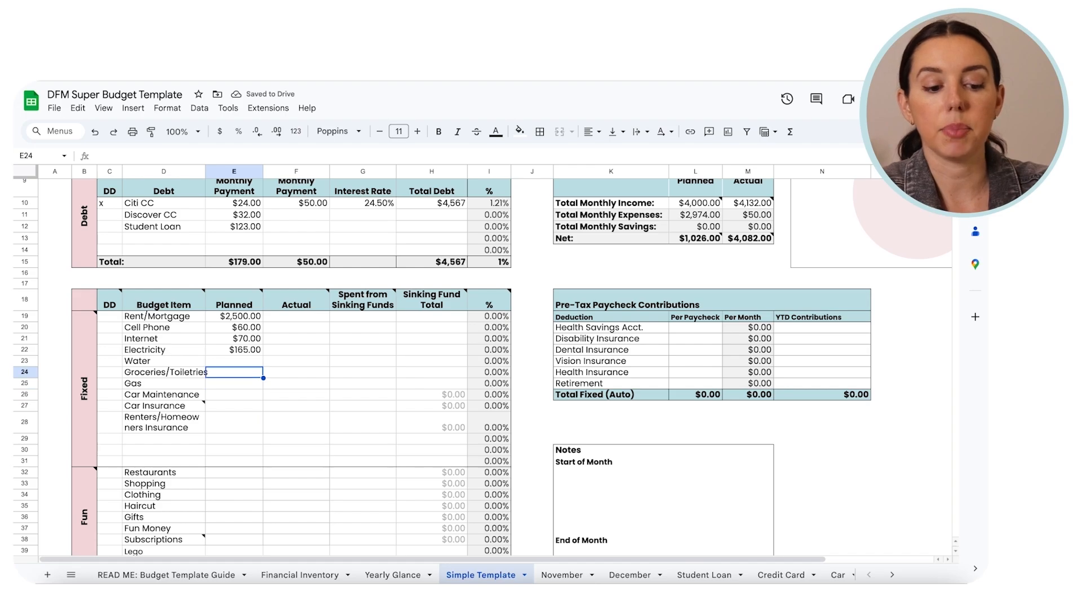
Step: Read the note attached to the Actual column heading of the budget item table
key(Right)
key(Up)
key(Up)
key(Up)
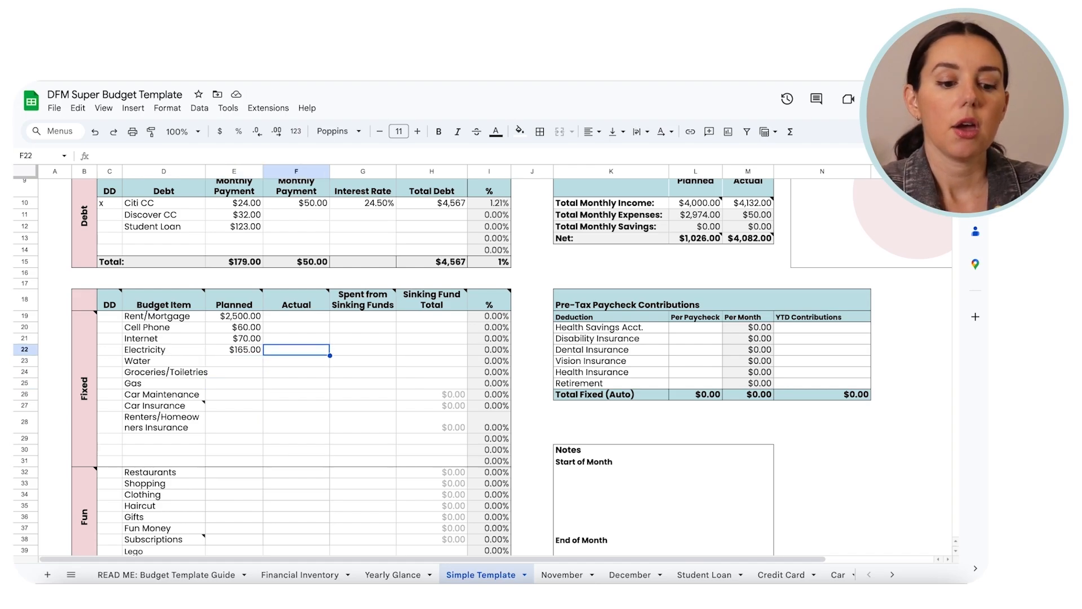
key(Up)
key(Up)
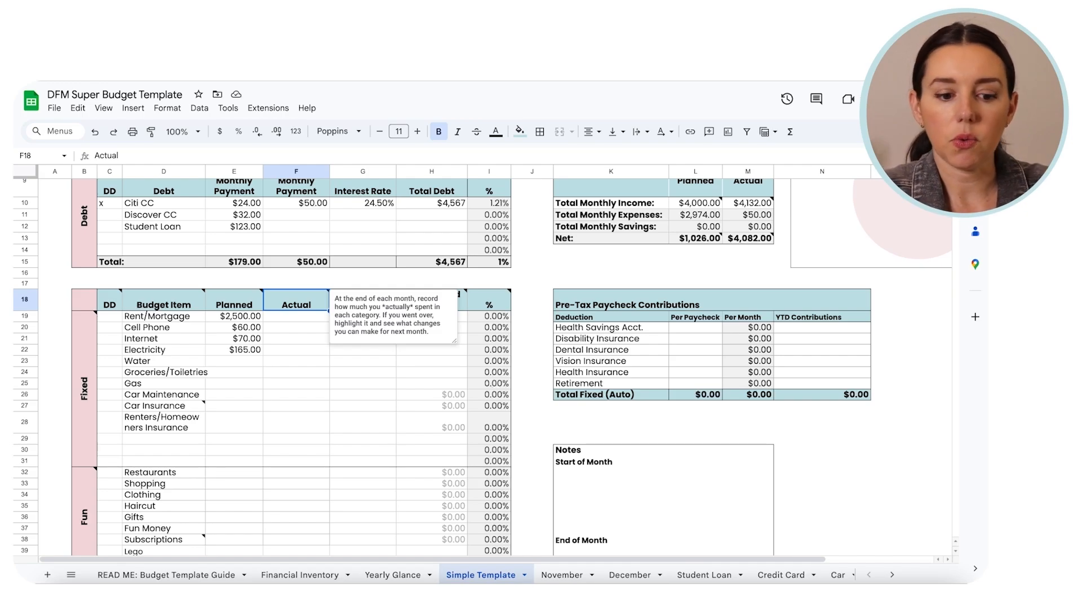
Step: Set the actual amounts in the Fixed section to 2500 for Rent/Mortgage and 125 for Electricity
click(296, 316)
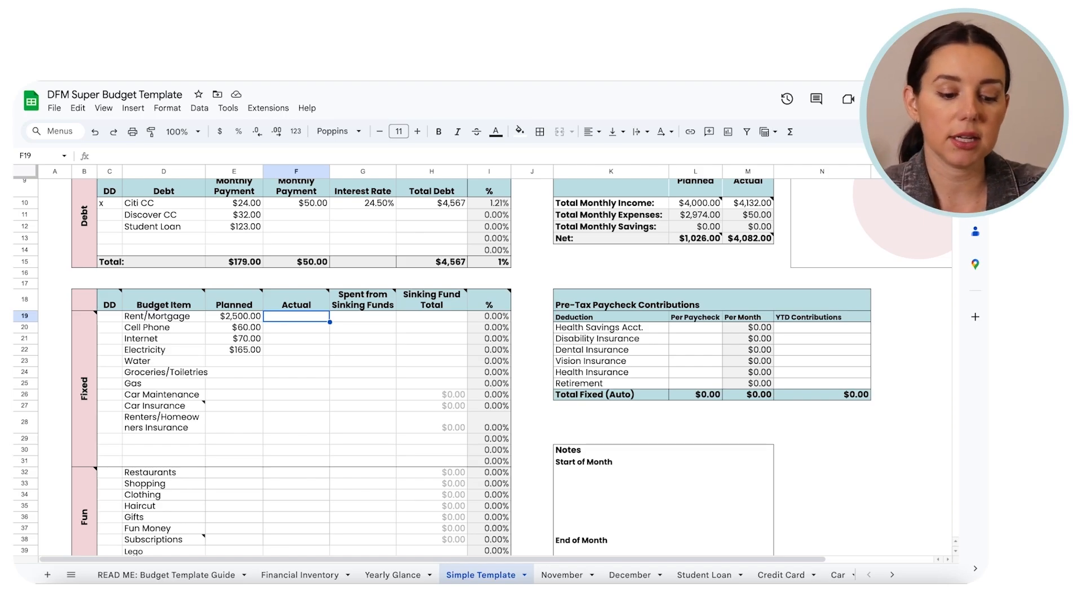
text(00)
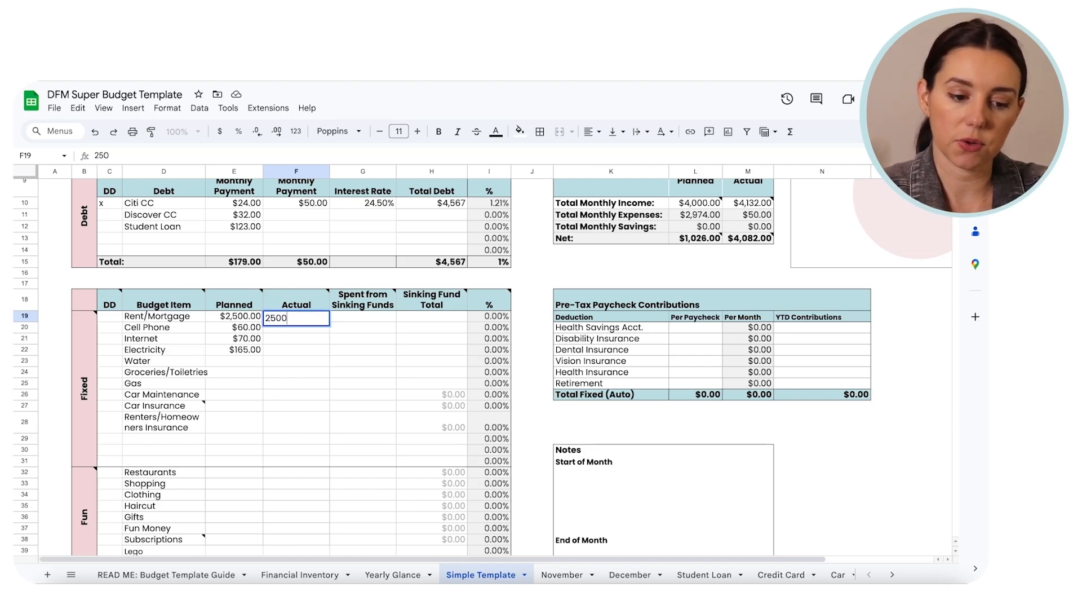
key(Return)
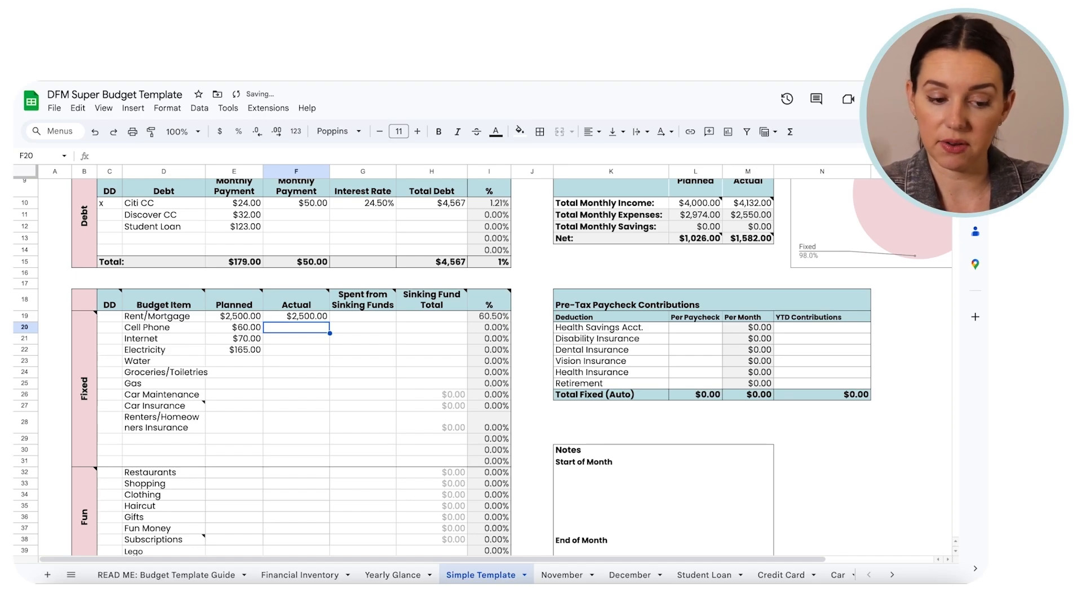
key(Down)
key(Down)
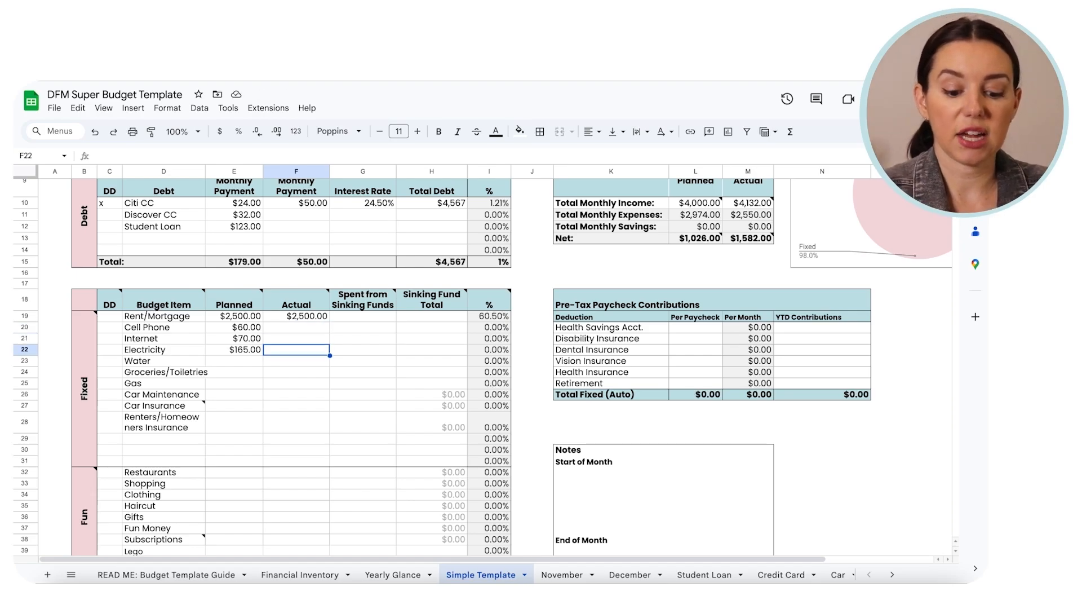
text(125)
key(Return)
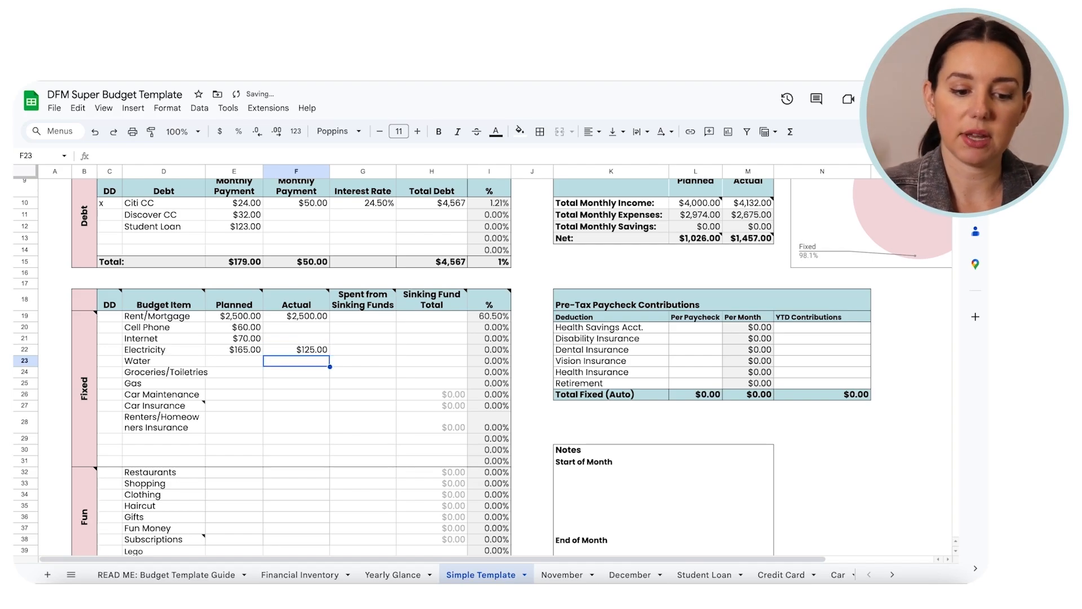
Step: Compare the planned and actual Electricity amounts, and the planned and actual Total Monthly Expenses in the summary table
key(Up)
key(Left)
key(Right)
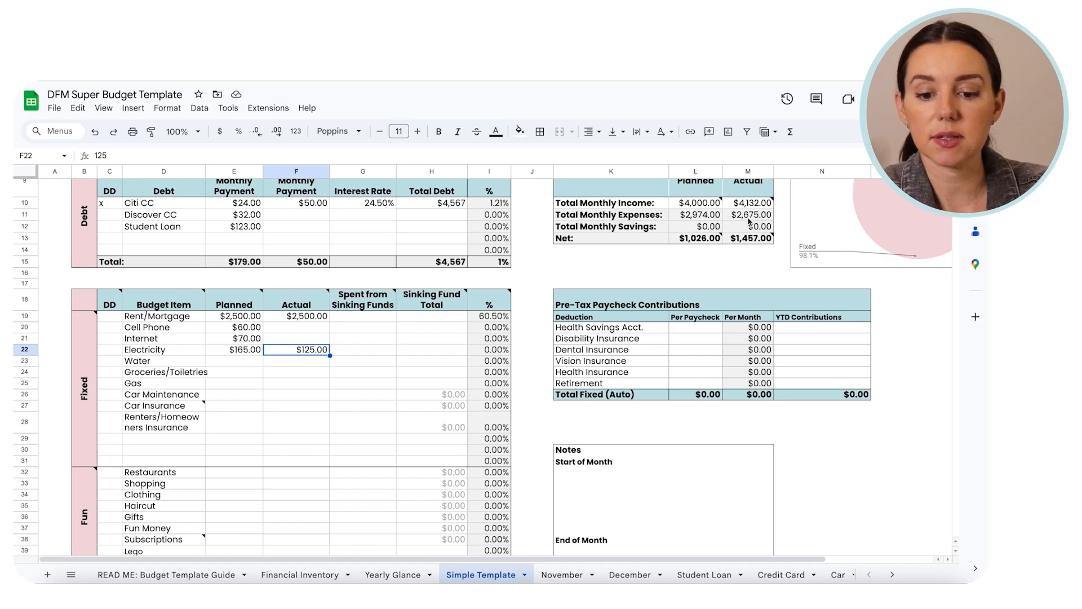
click(715, 217)
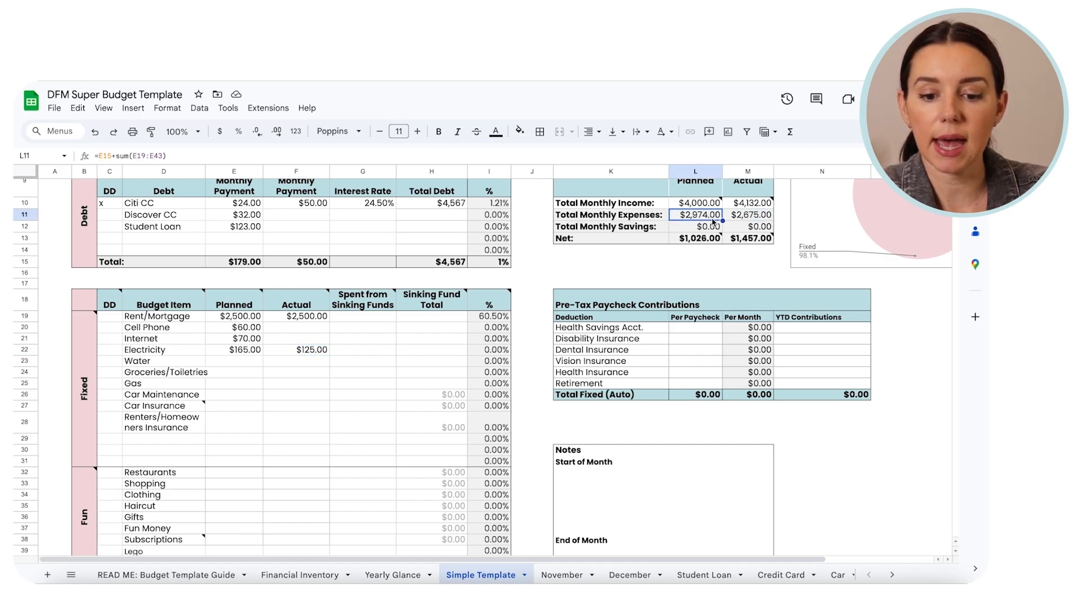
click(748, 220)
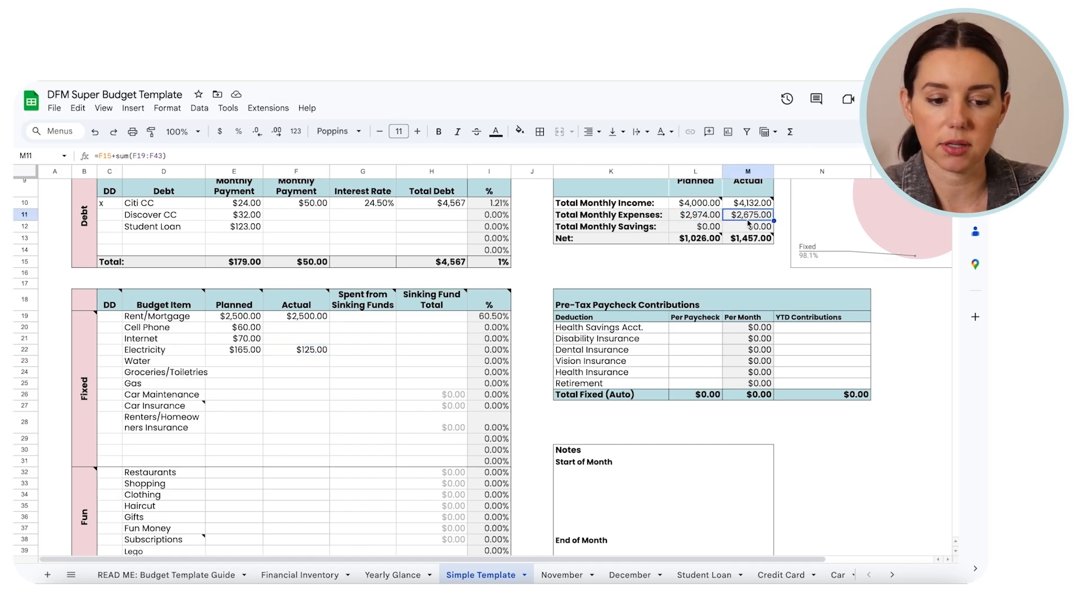
click(366, 351)
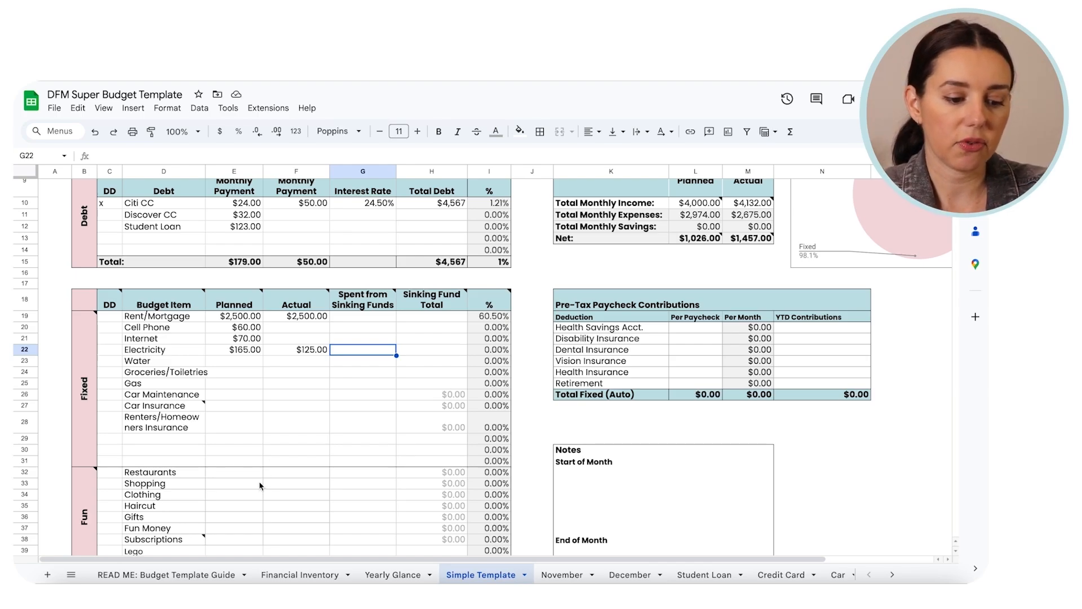
Step: Set the planned Shopping amount in the Fun section to 100
click(239, 486)
text(100)
key(Return)
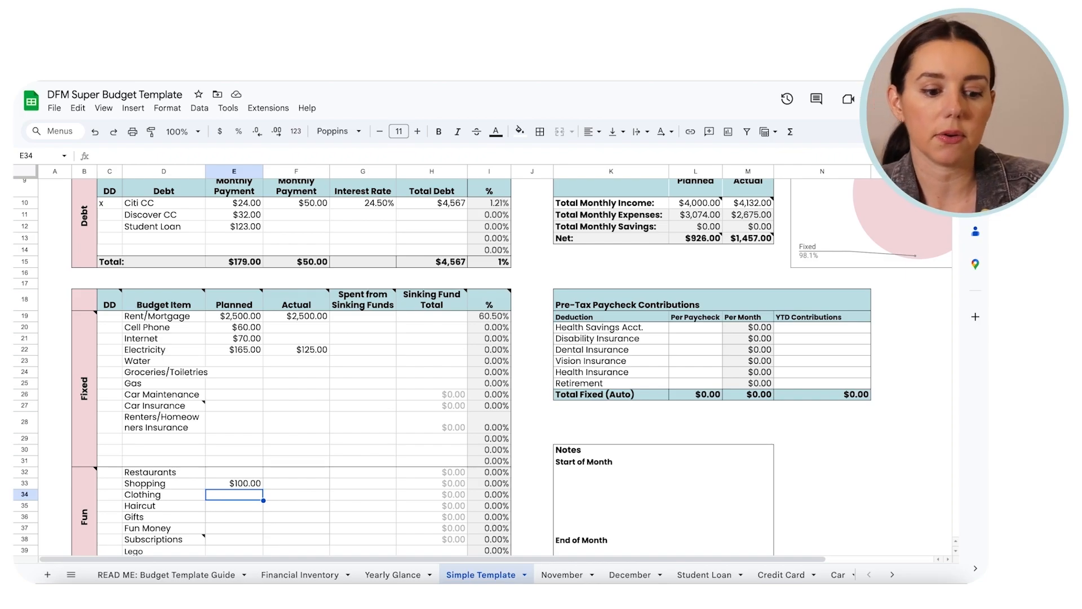
click(234, 483)
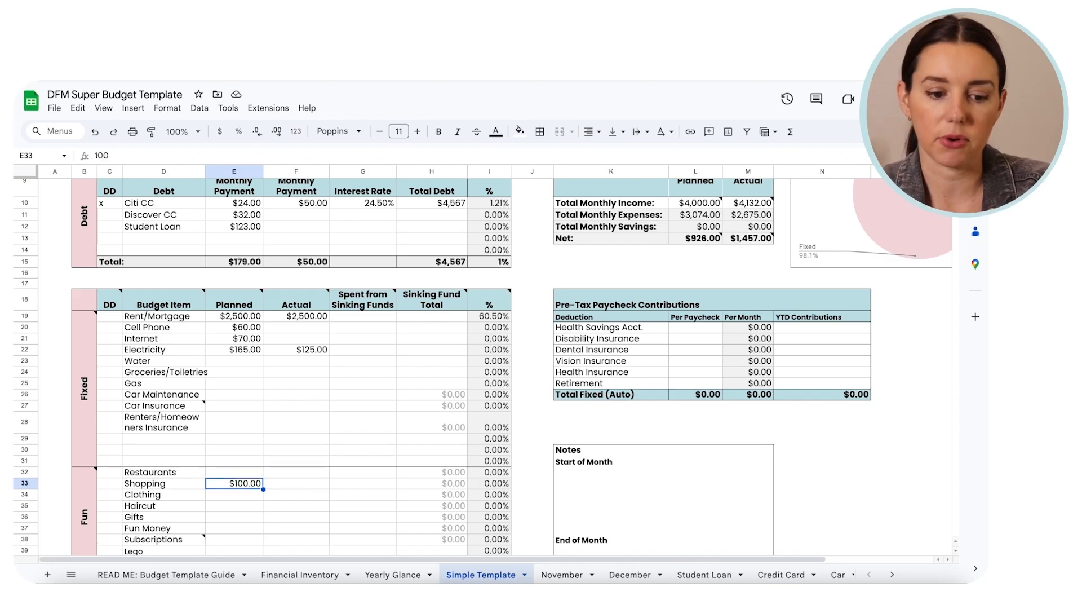
Step: Set Shopping's Spent from Sinking Funds amount to 25 and check the formula in its Sinking Fund Total
click(363, 483)
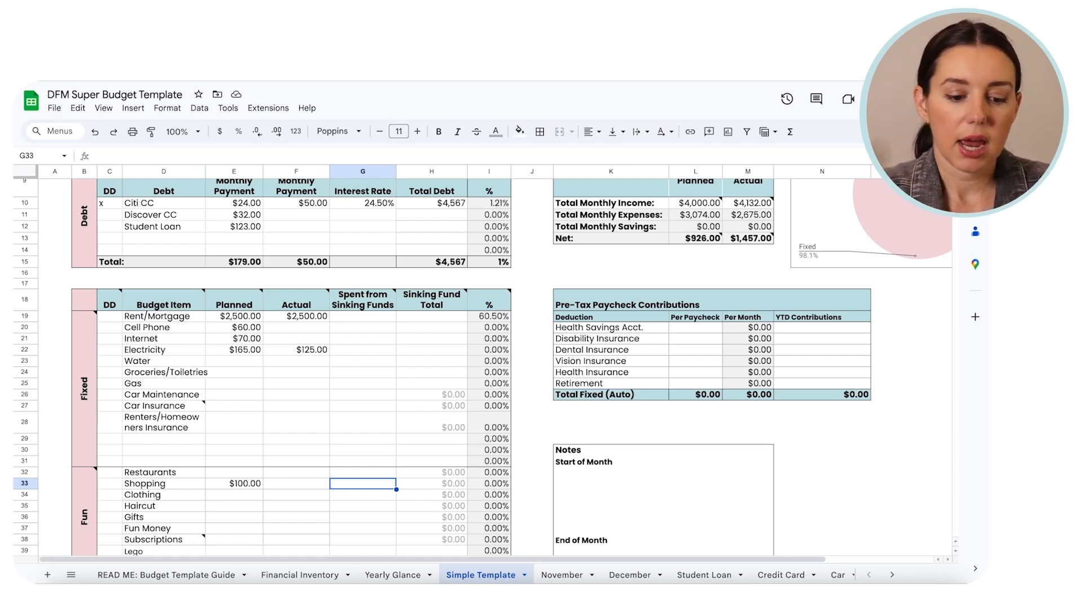
text(25)
key(Return)
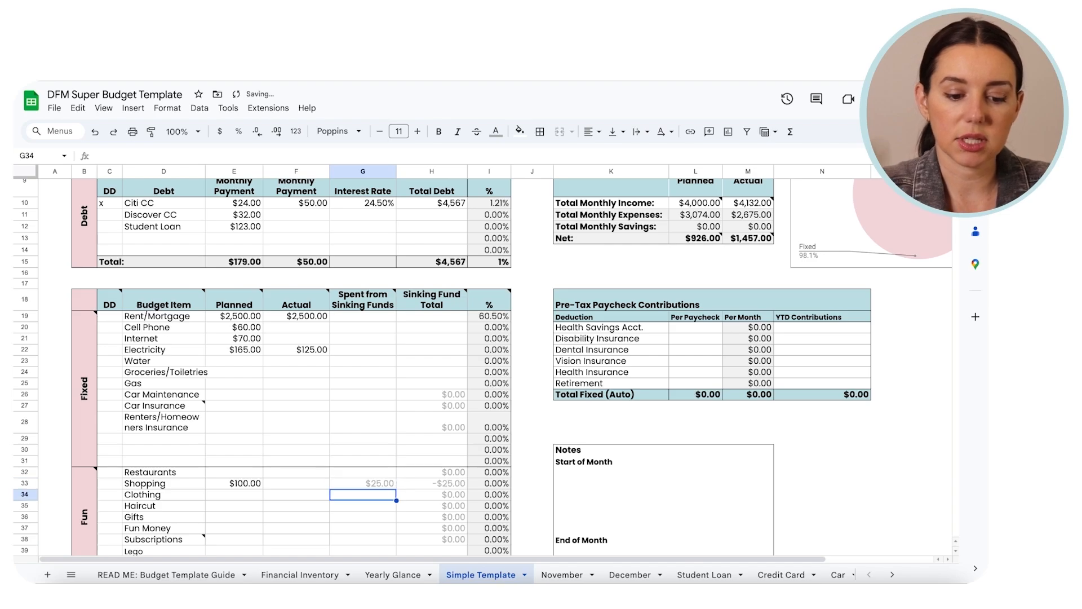
key(Up)
key(Right)
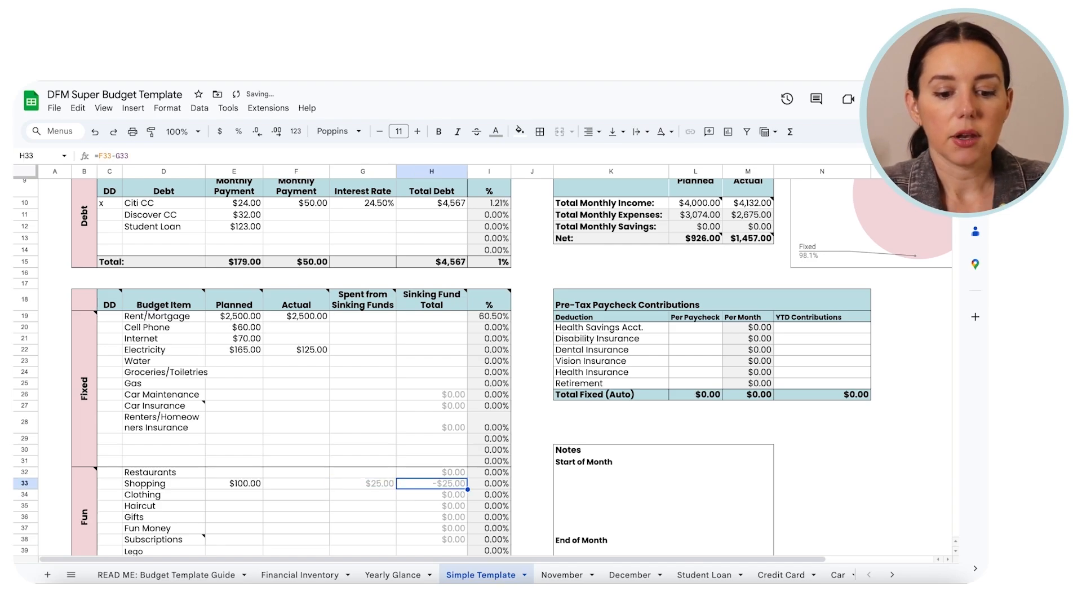
scroll(400, 498, down, 2)
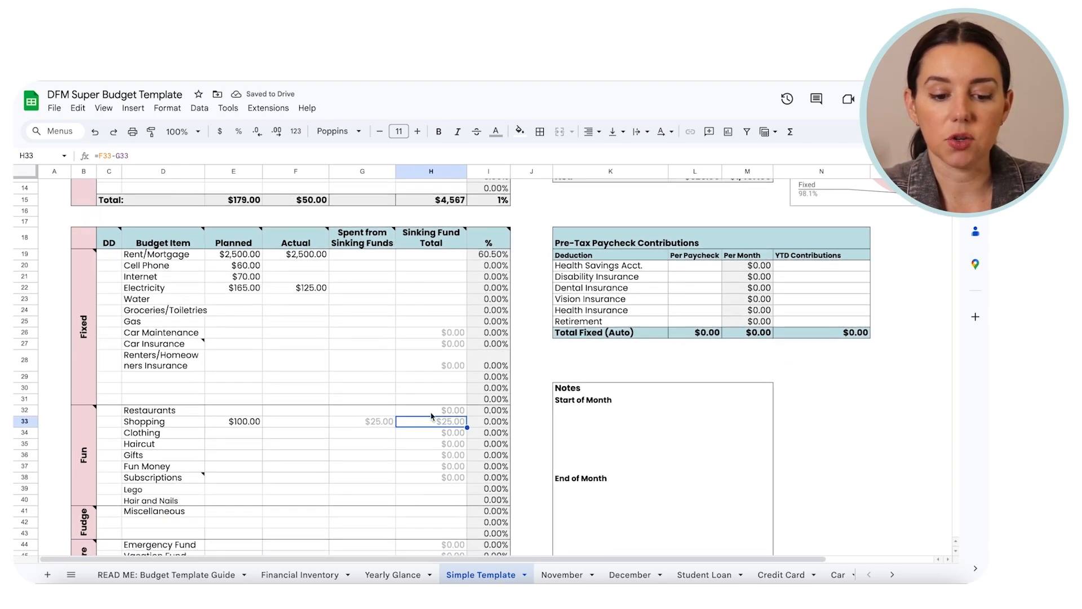
Step: Review the Sinking Fund Total cells from Restaurants to Subscriptions and read the note on that column's header
drag(431, 410, 434, 479)
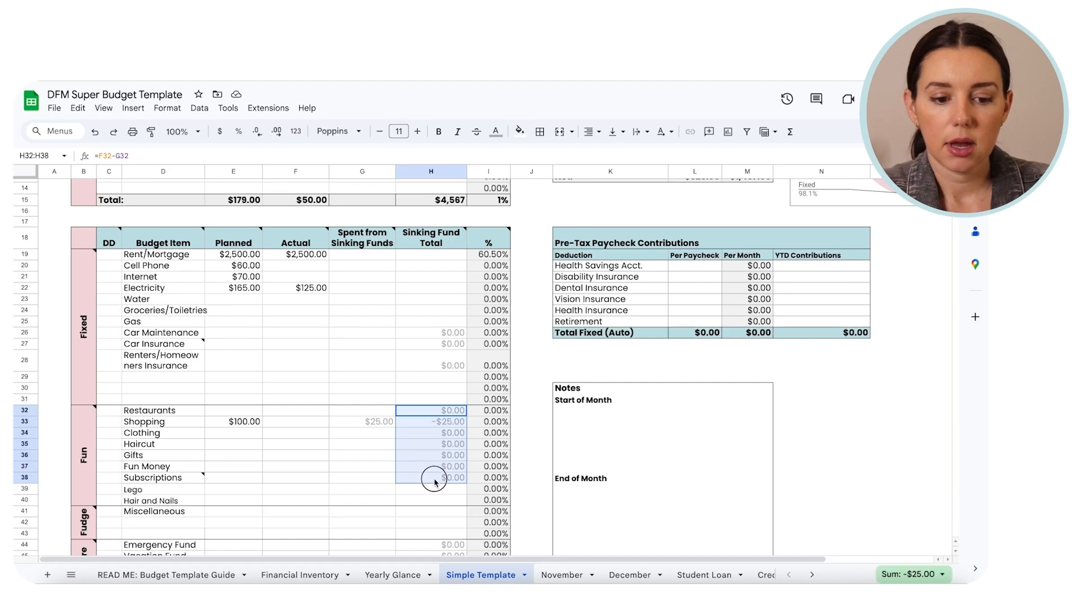
mouse_move(454, 242)
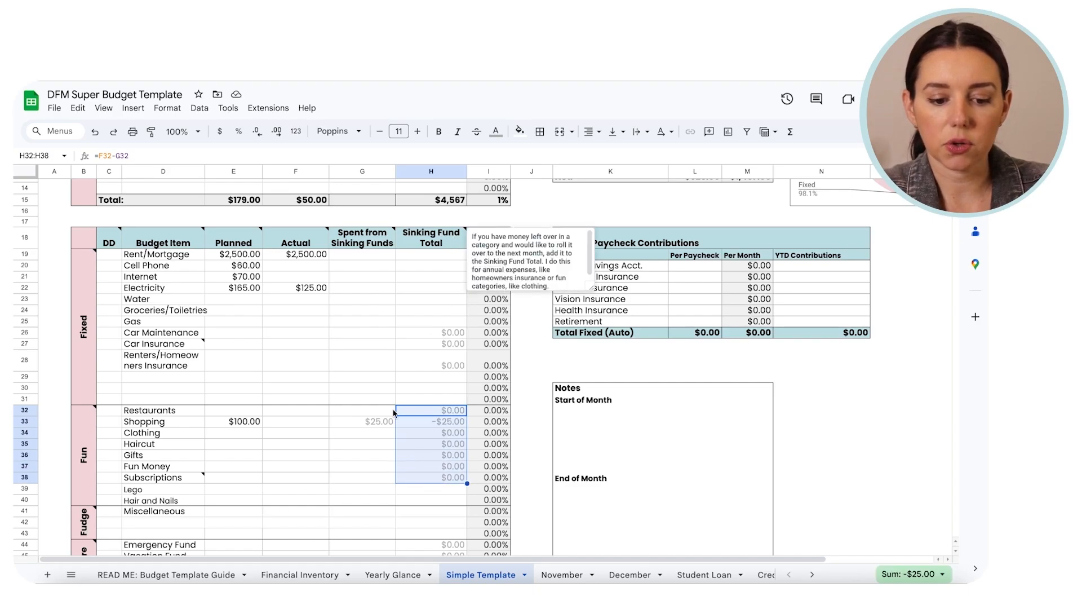
click(400, 389)
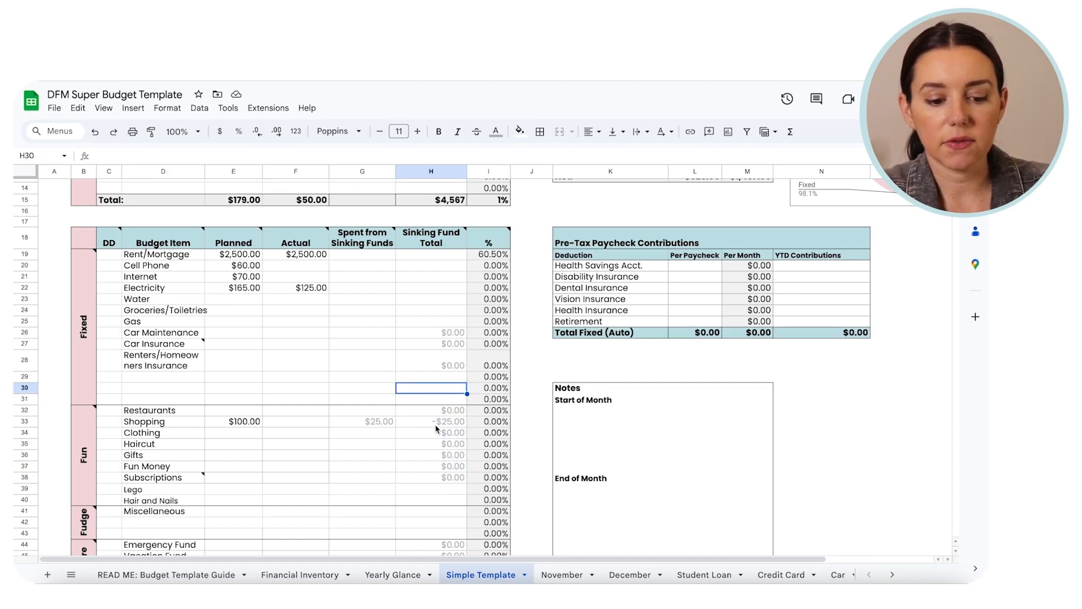
Step: Set the actual Shopping amount in the Fun section to 100 and check the row's sinking fund calculation
click(270, 423)
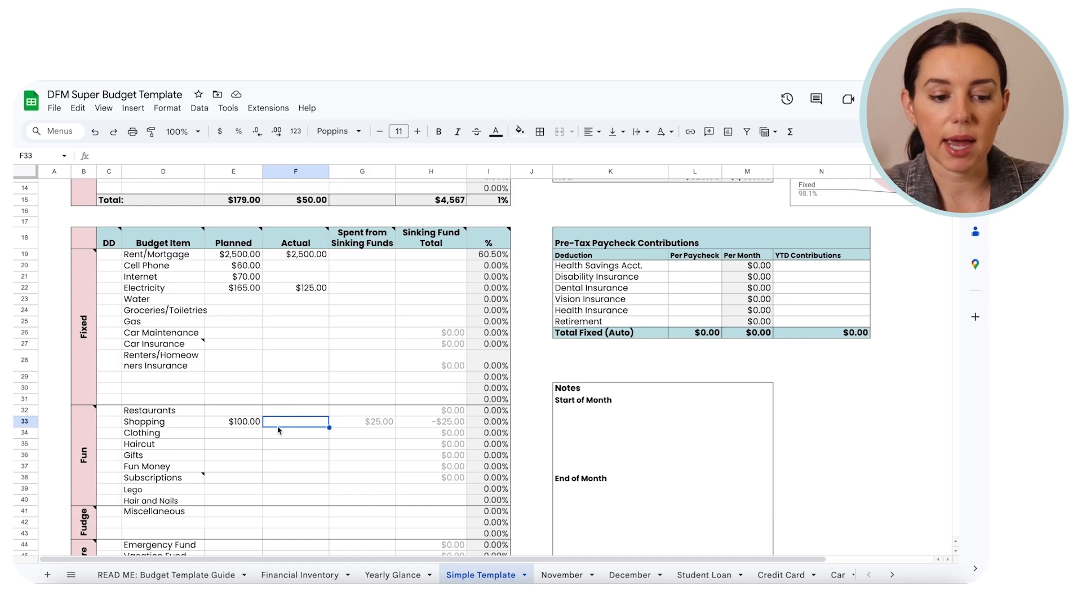
text(100)
key(Return)
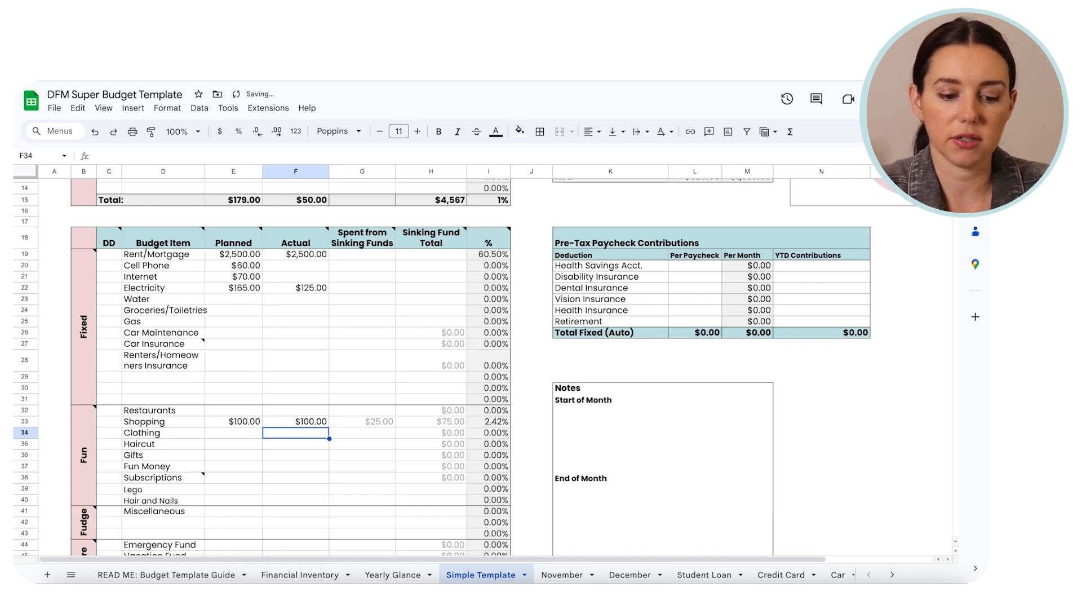
key(Up)
key(Left)
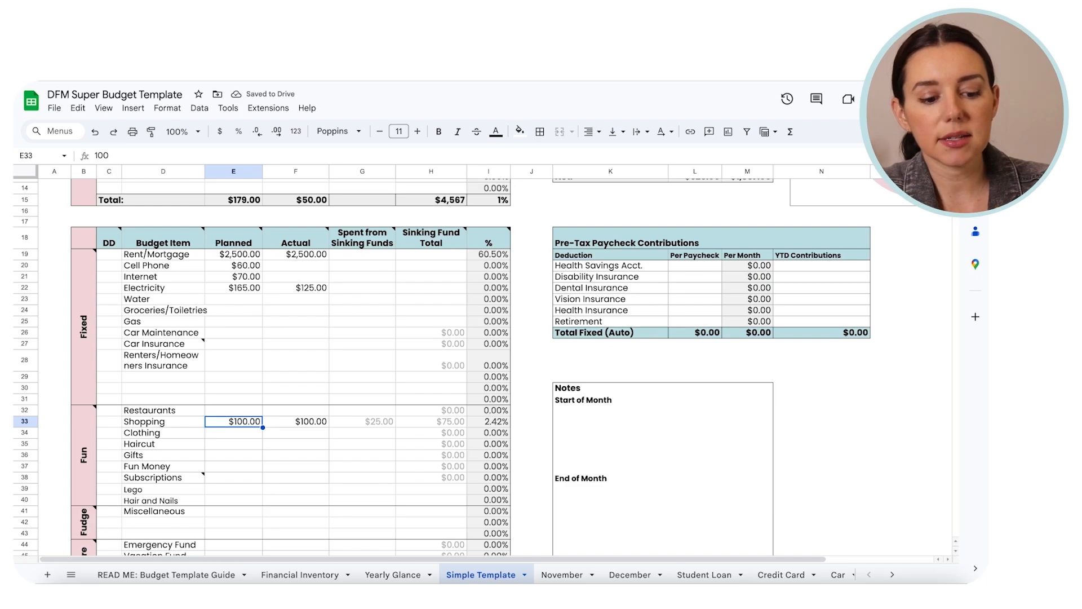
key(Right)
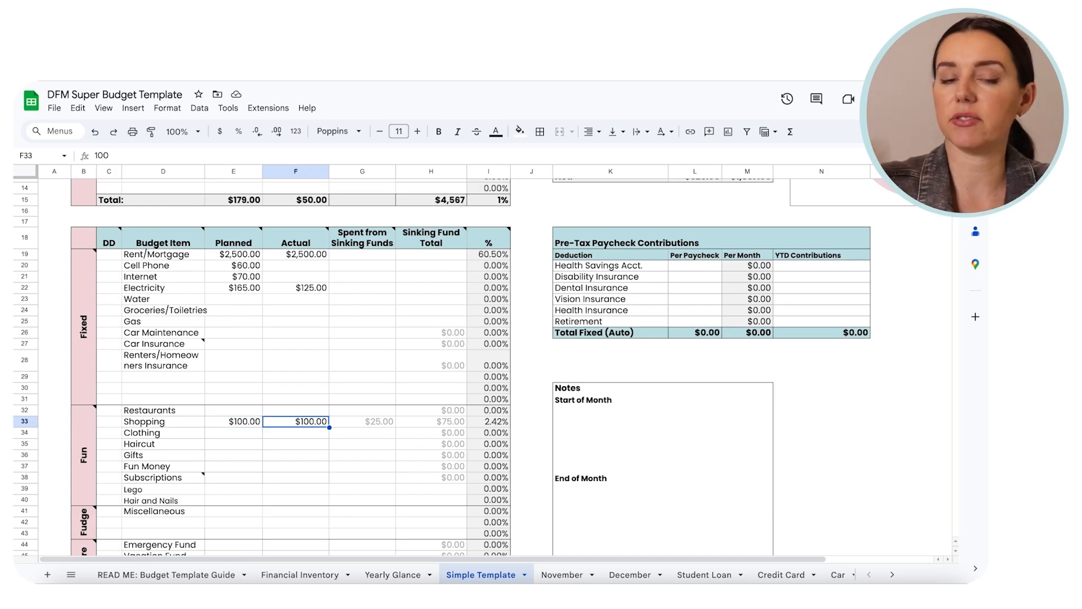
key(Right)
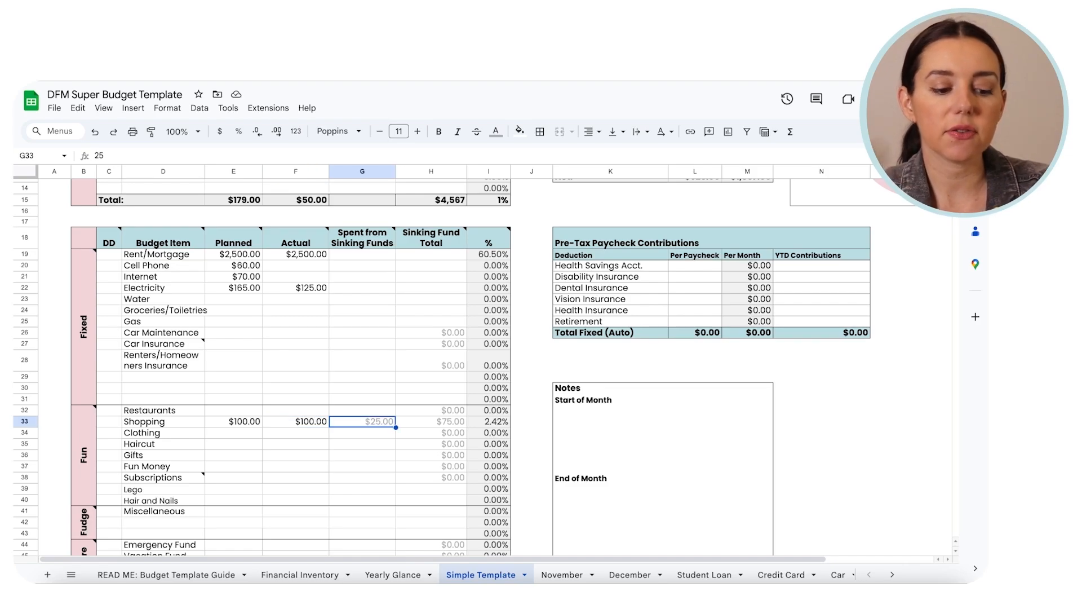
key(Right)
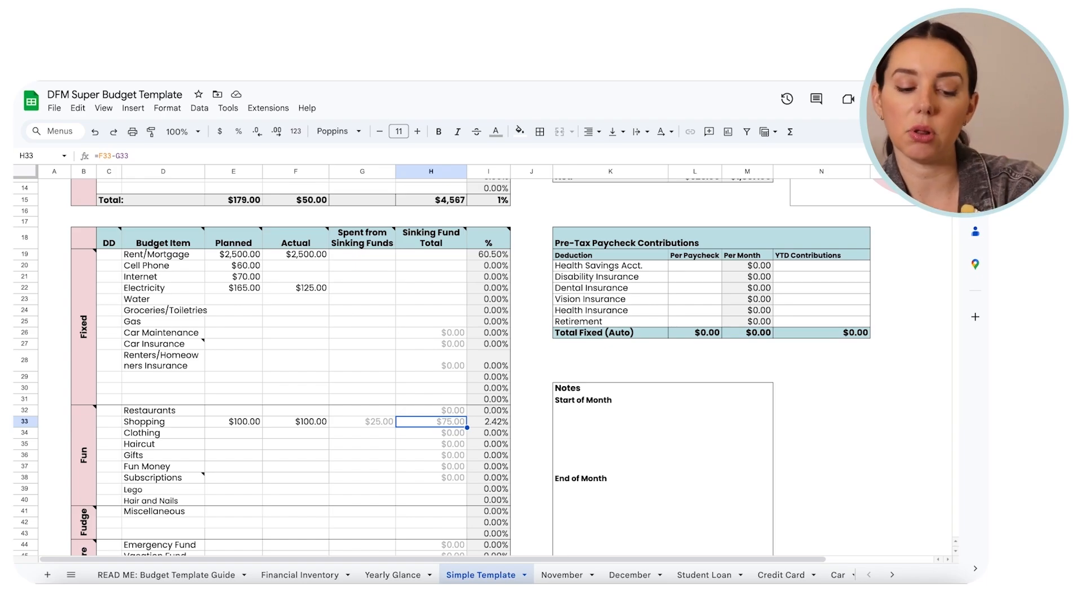
Step: Check the Sinking Fund Total formulas of the Fun items from Restaurants down to Subscriptions
key(Up)
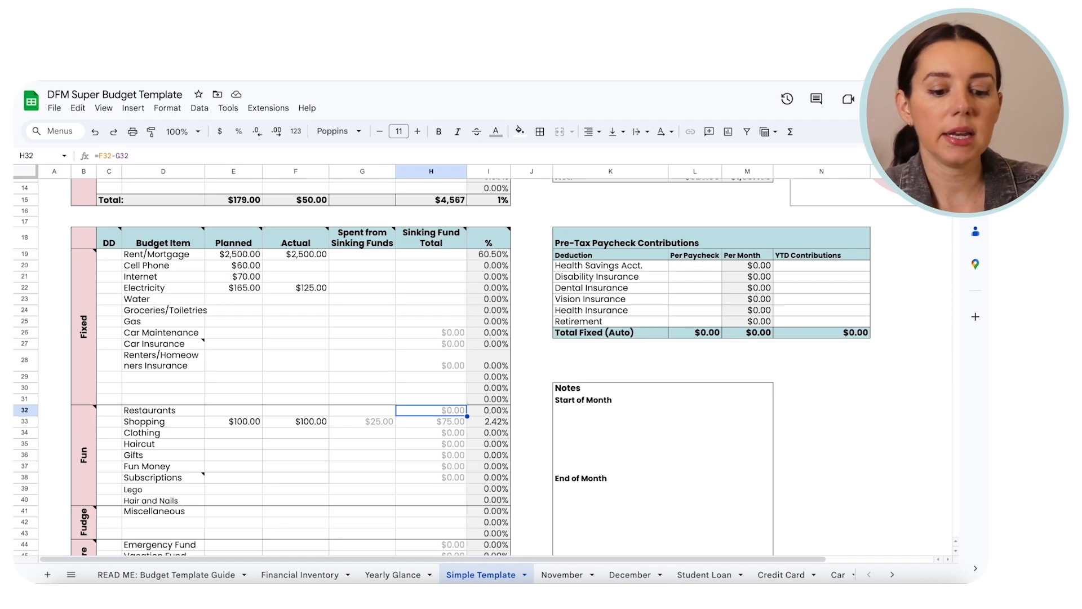
key(Down)
key(Down)
key(Down)
key(Down)
key(Down)
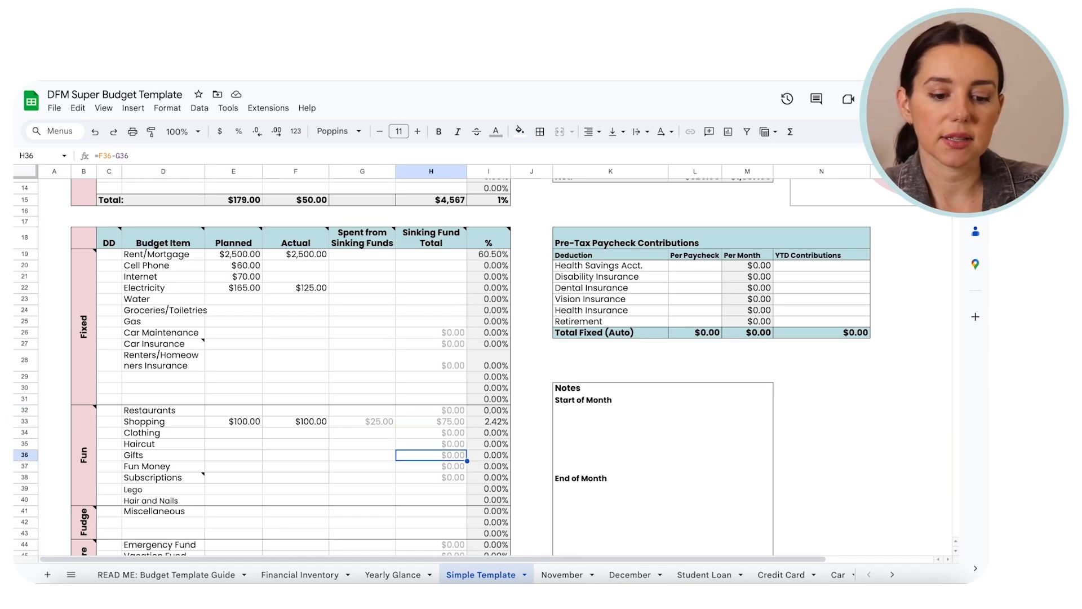
key(Down)
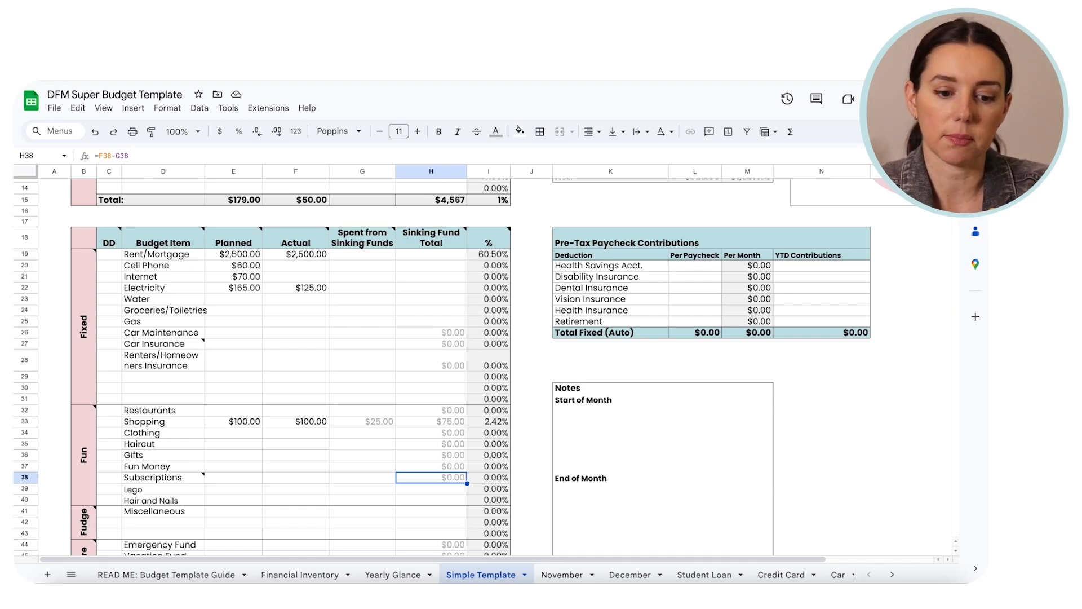
Step: Look over the Fudge section's Miscellaneous row and the Future section's items from Emergency Fund to Outside Investing
scroll(302, 399, down, 3)
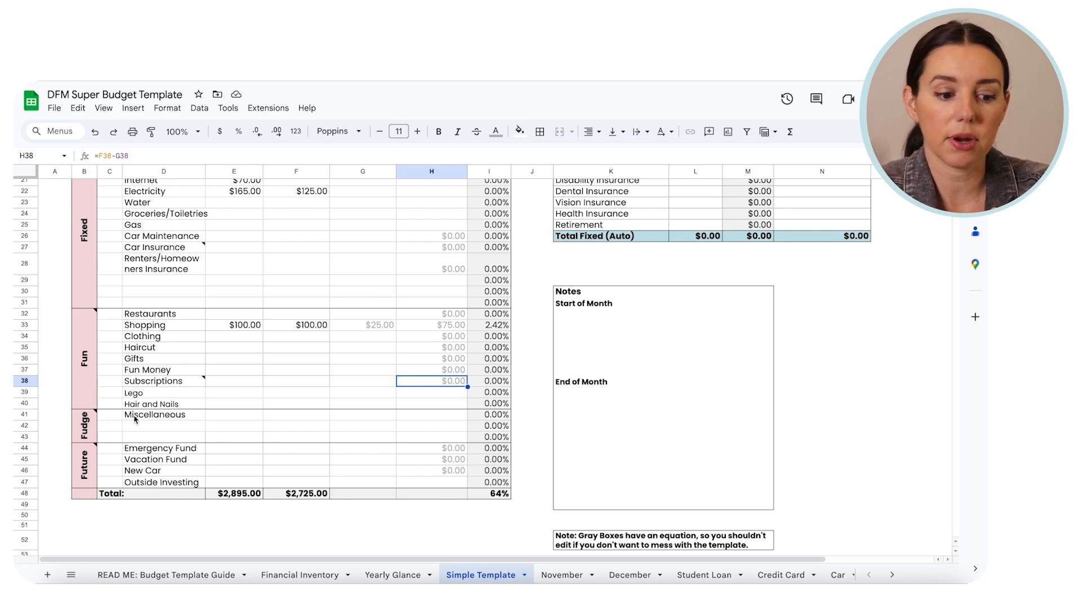
click(217, 418)
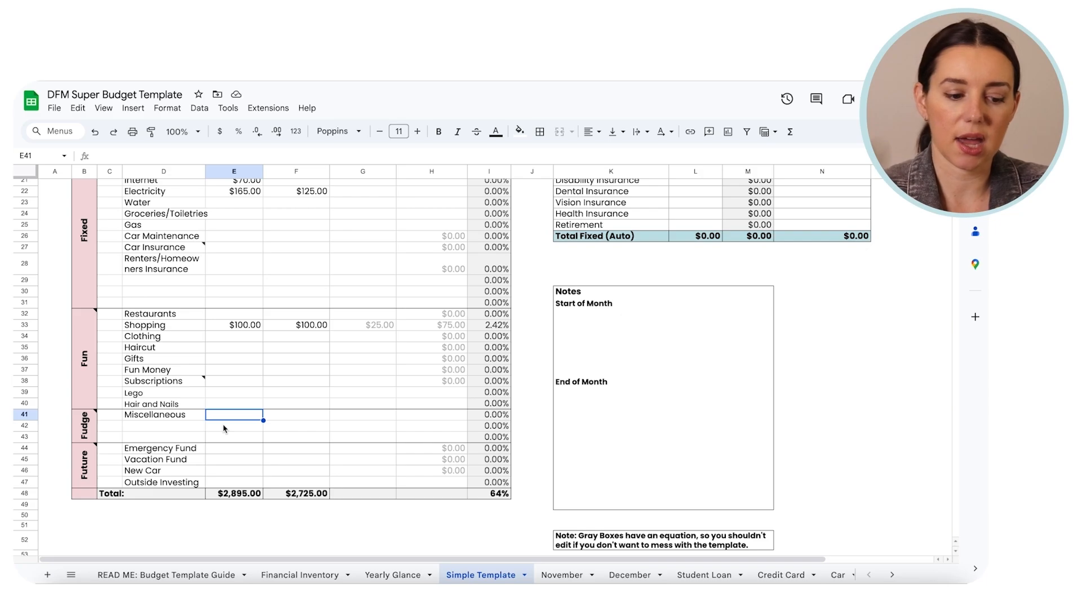
key(Down)
key(Down)
key(Down)
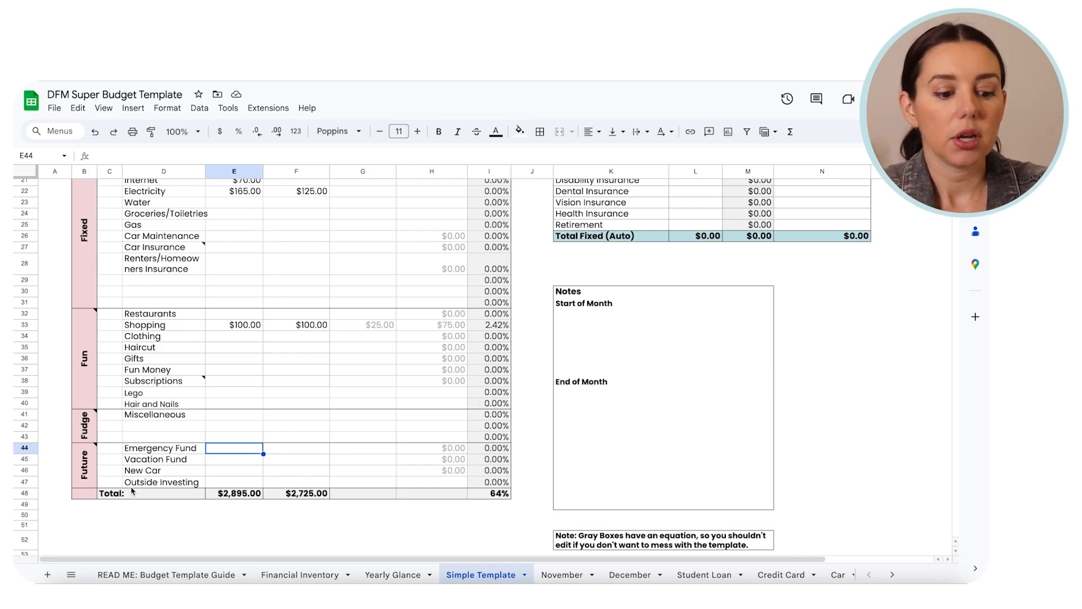
click(154, 484)
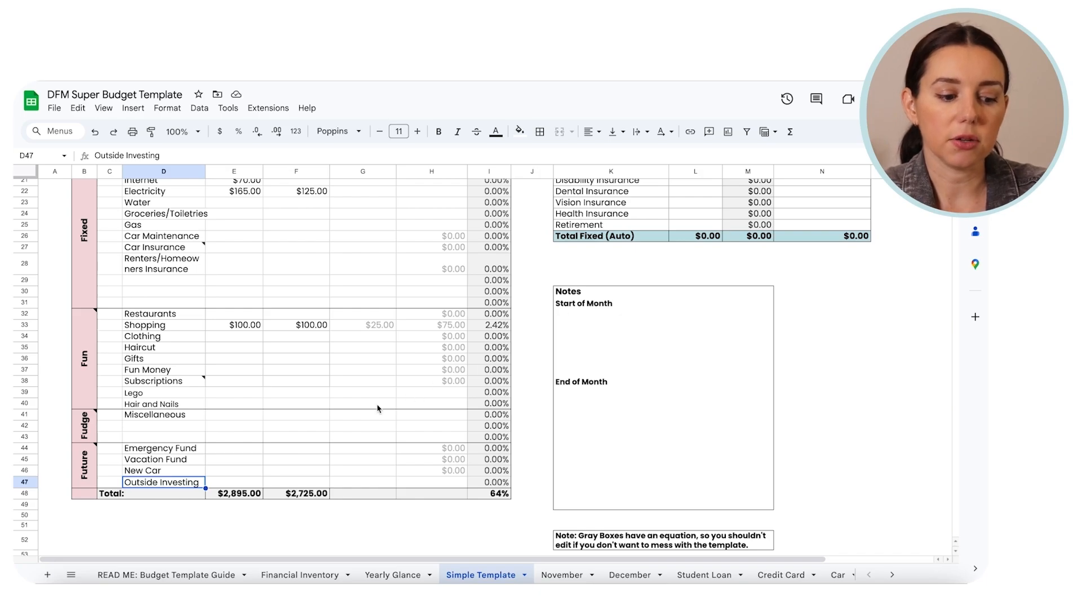
Step: Examine the Health Savings Acct. row of the Pre-Tax Paycheck Contributions table across its Per Paycheck, Per Month and YTD Contributions columns
scroll(472, 441, up, 2)
scroll(473, 441, up, 3)
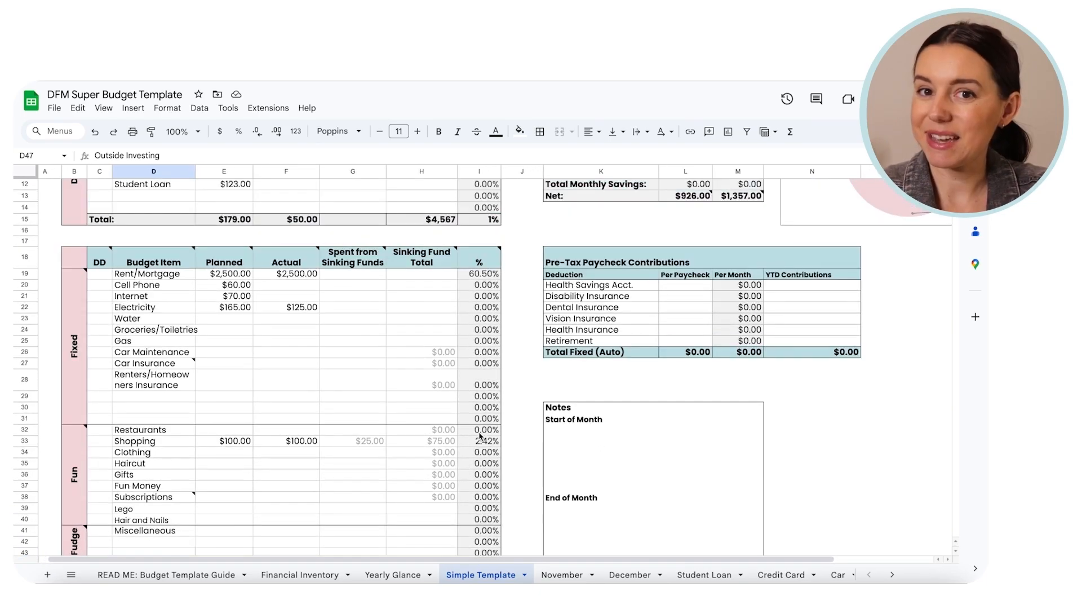
click(812, 417)
scroll(811, 412, up, 2)
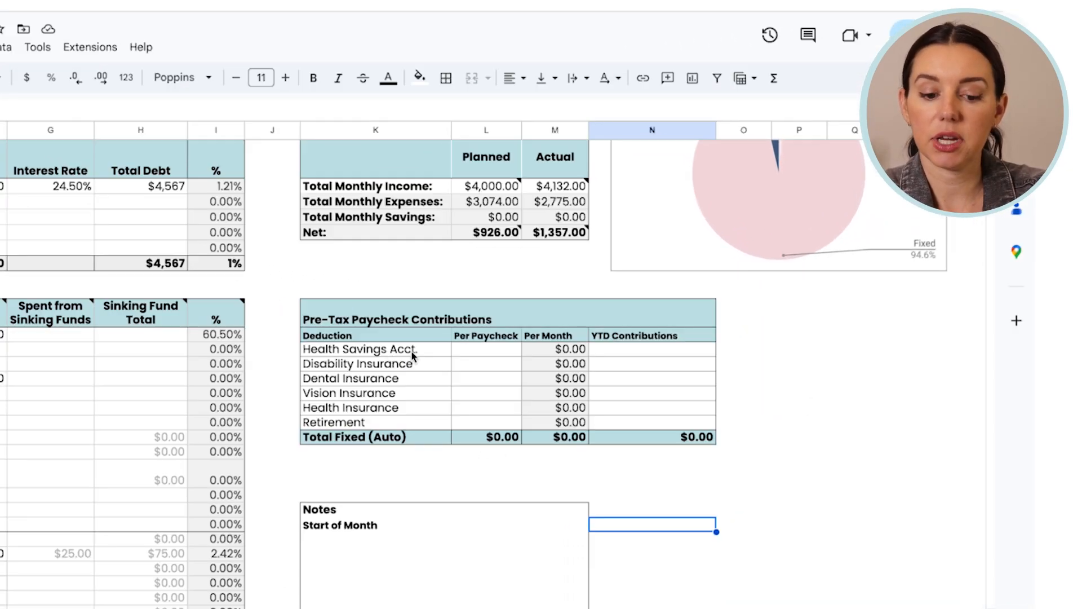
click(454, 355)
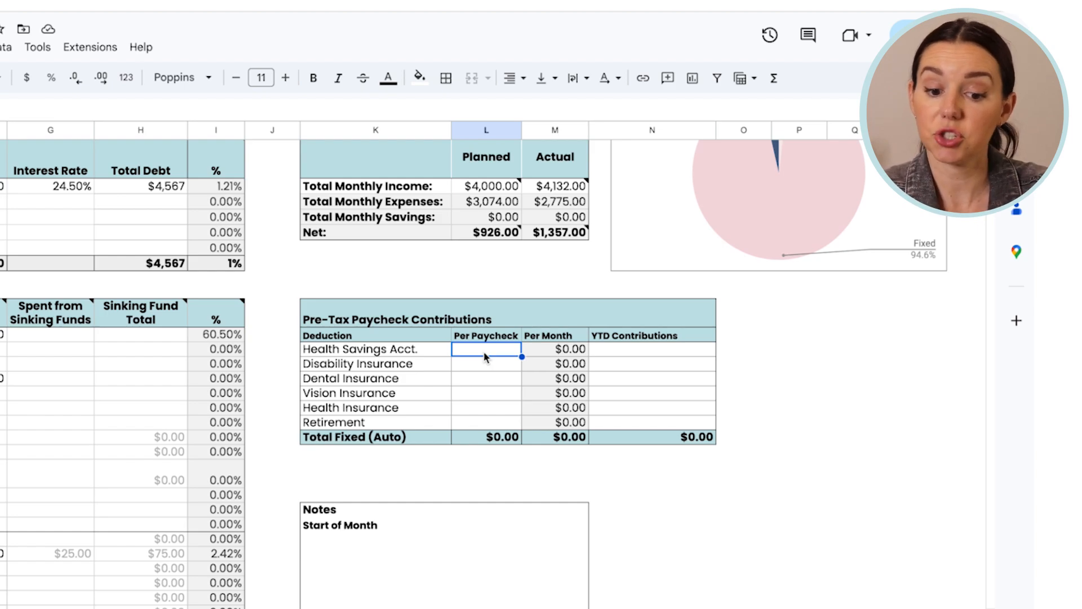
key(Right)
key(Right)
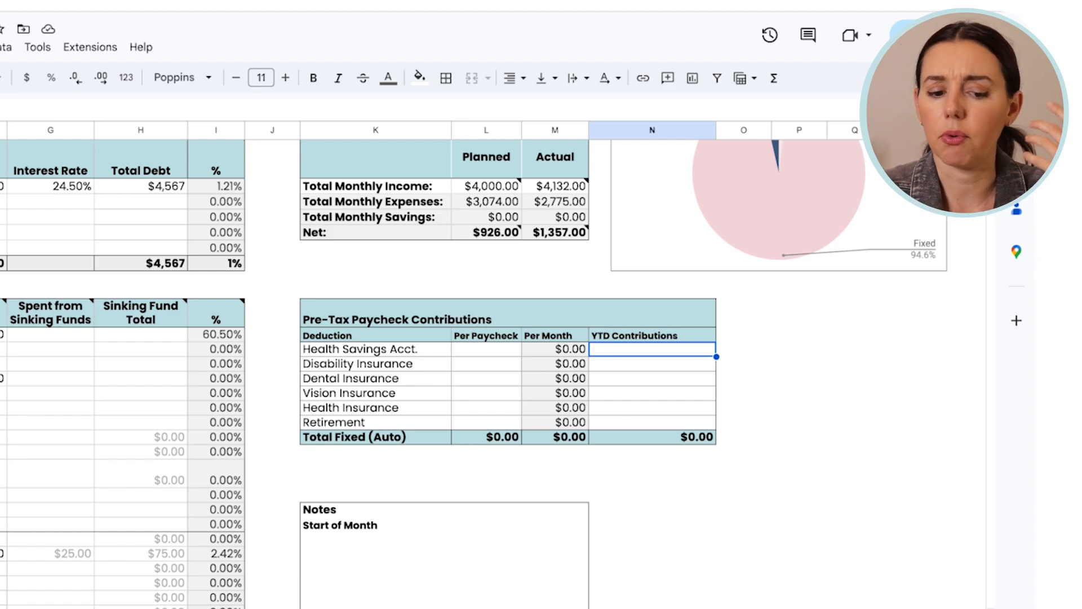
key(Left)
key(Left)
key(Left)
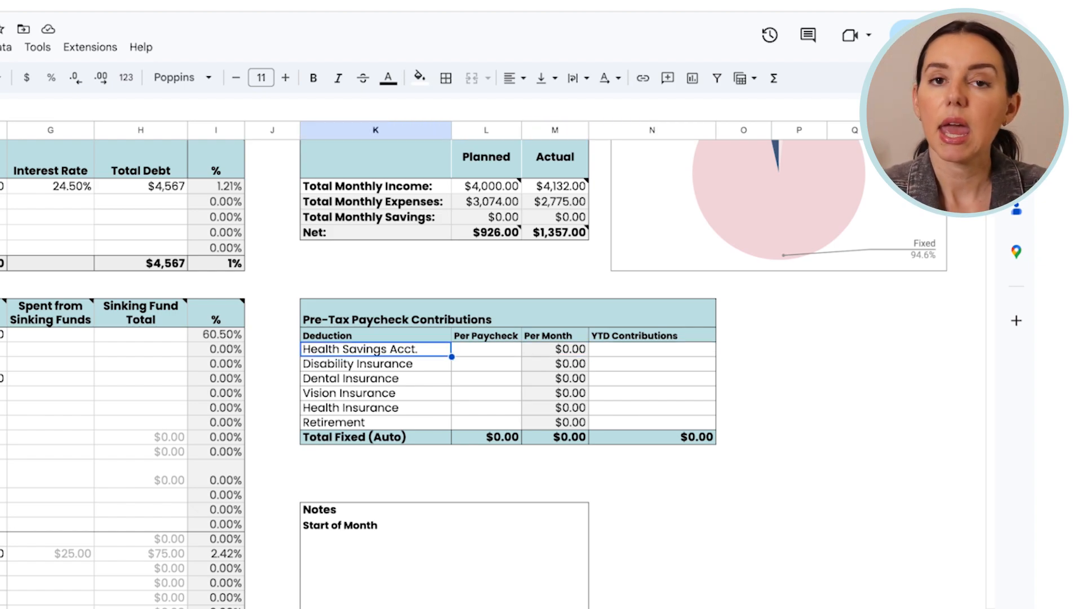
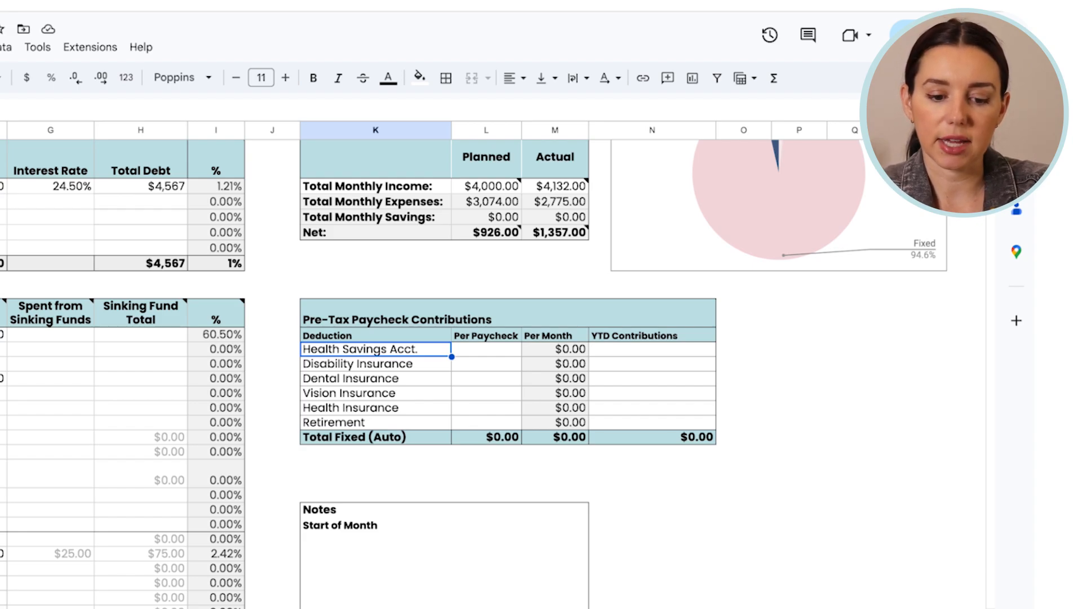
Step: Examine the Summary pie chart beside the planned and actual totals table
scroll(73, 382, up, 1)
scroll(618, 271, up, 3)
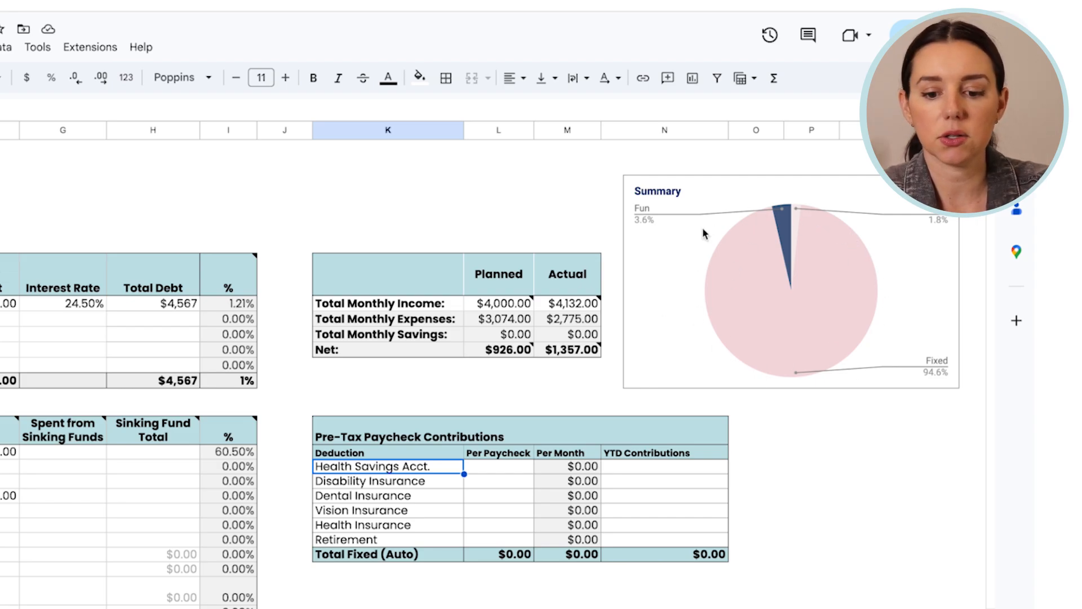
scroll(790, 310, down, 6)
scroll(790, 310, left, 1)
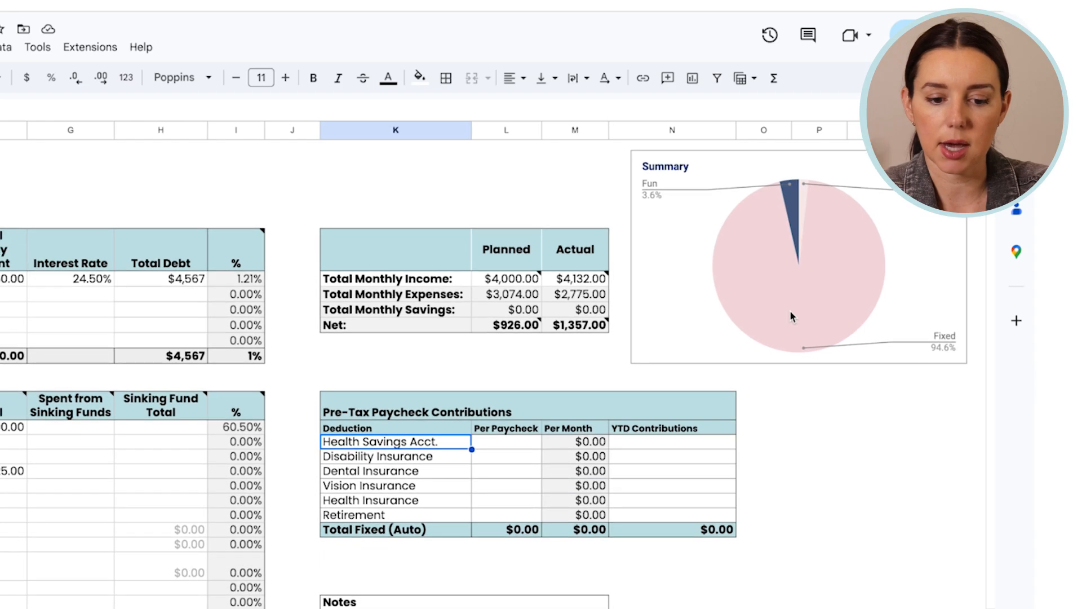
Step: Add "Aunt's birthday" and "Holiday" as the first two entries under Start of Month in the Notes box
scroll(790, 311, down, 1)
scroll(790, 311, left, 1)
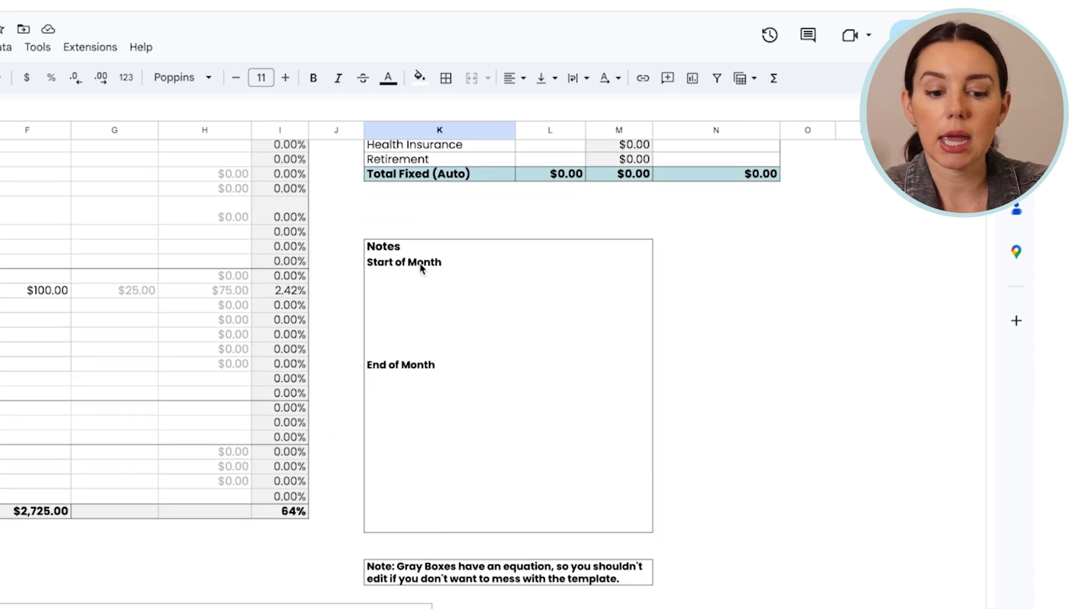
click(416, 281)
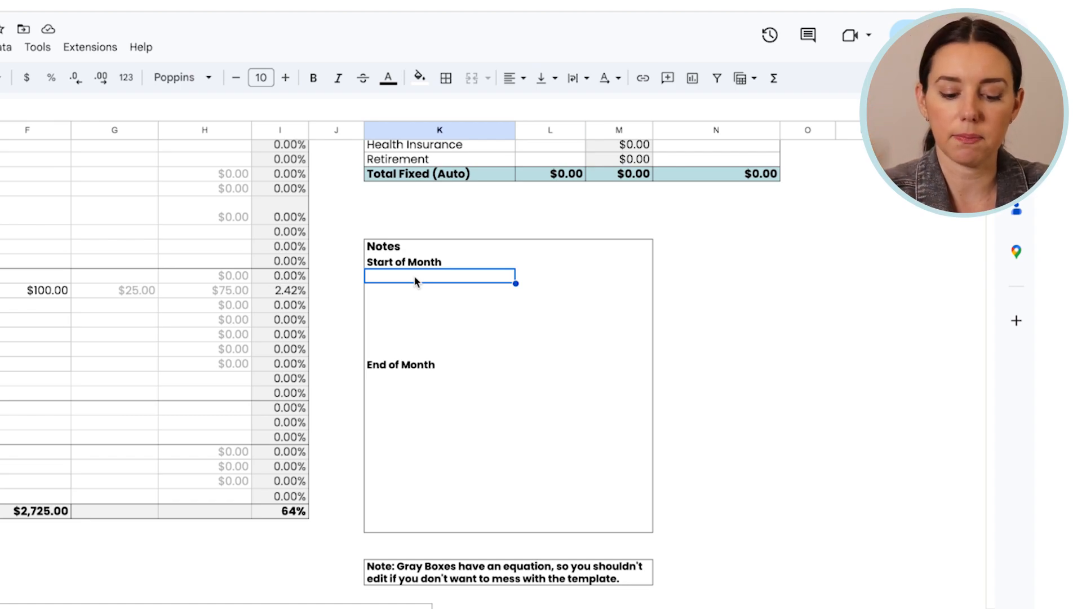
text(Aunt's birthday)
key(Return)
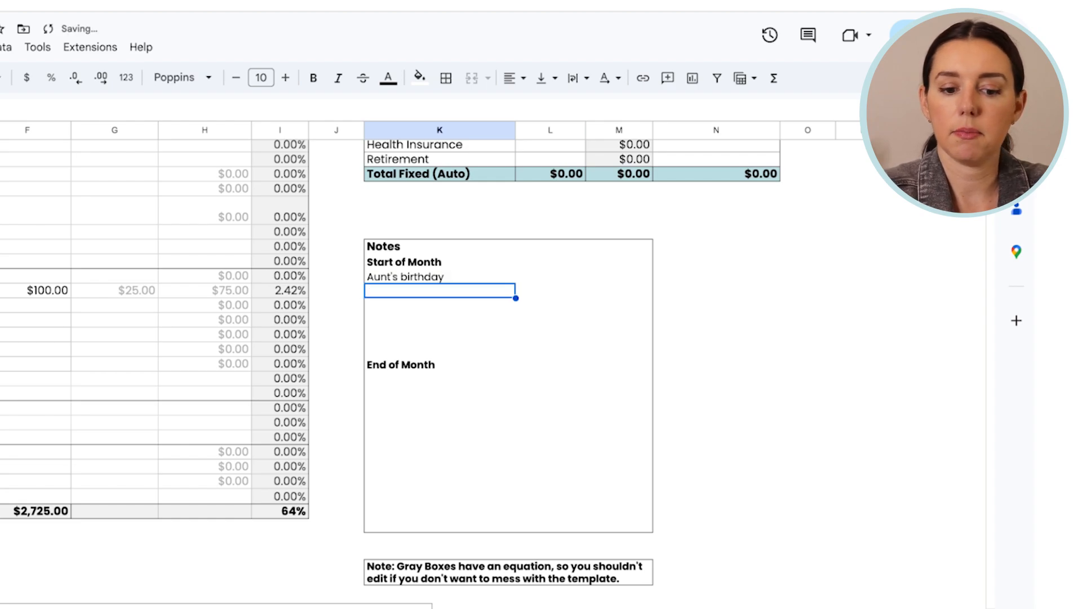
text(Holiday)
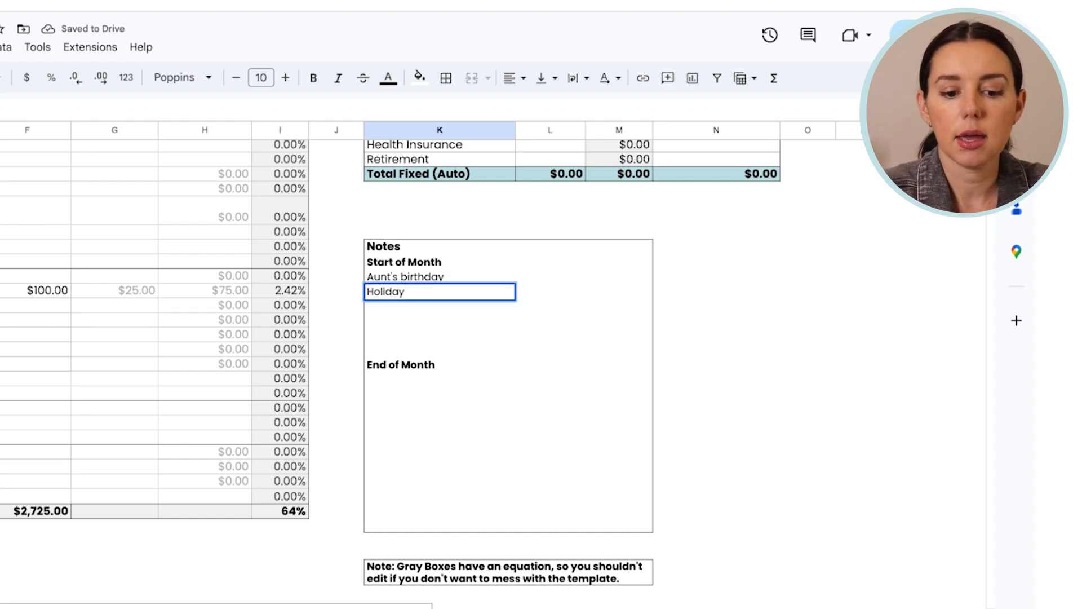
key(Return)
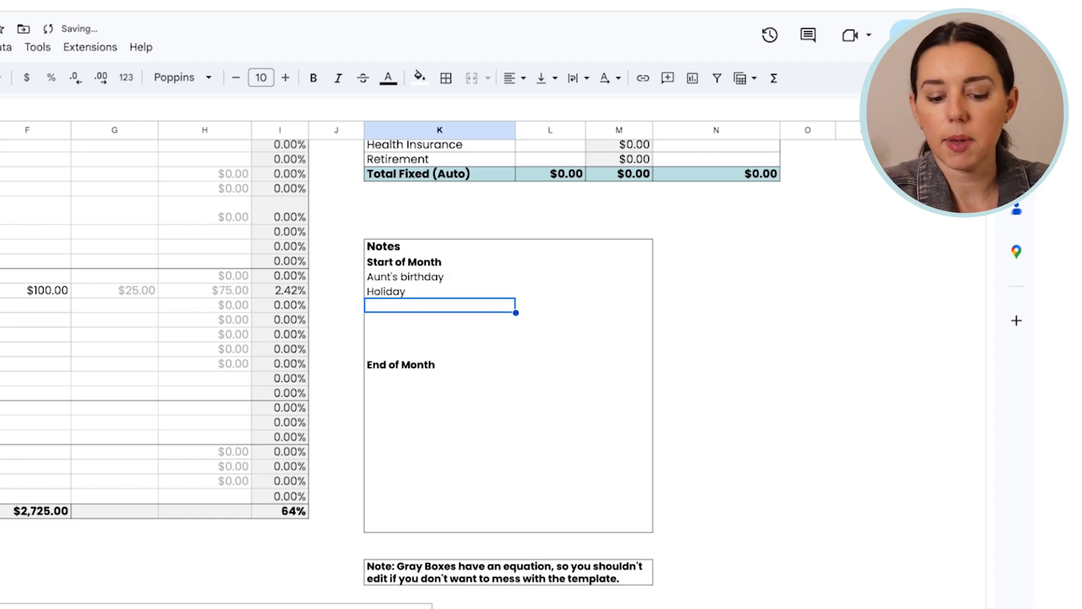
Step: Add "3-day PTO" and "Car insurance premium due" below Holiday in the Start of Month notes
text(3-)
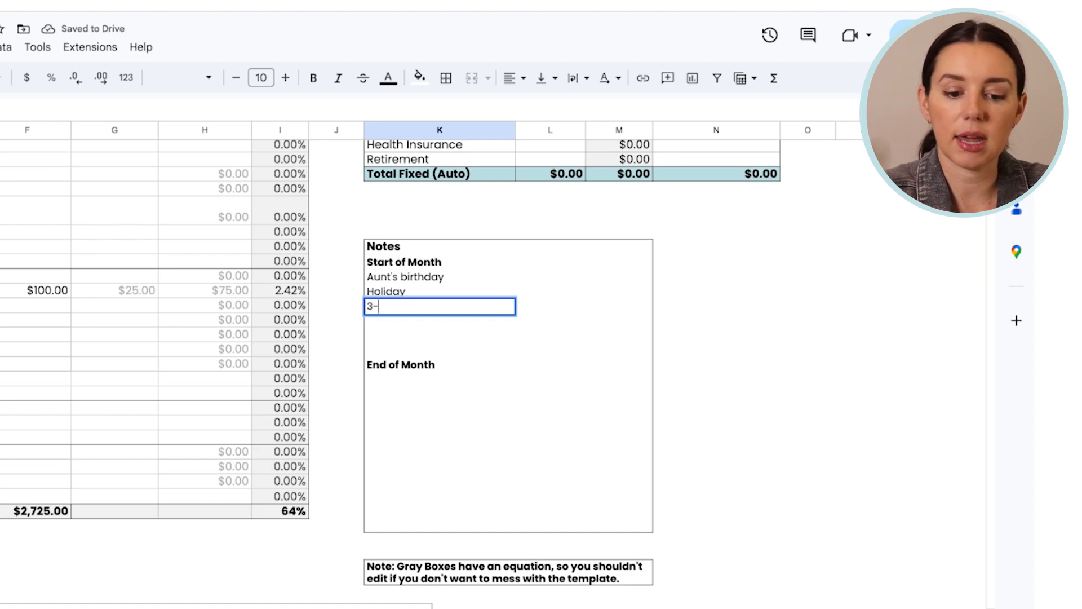
text(day PTO)
key(BackSpace)
text(O)
key(Return)
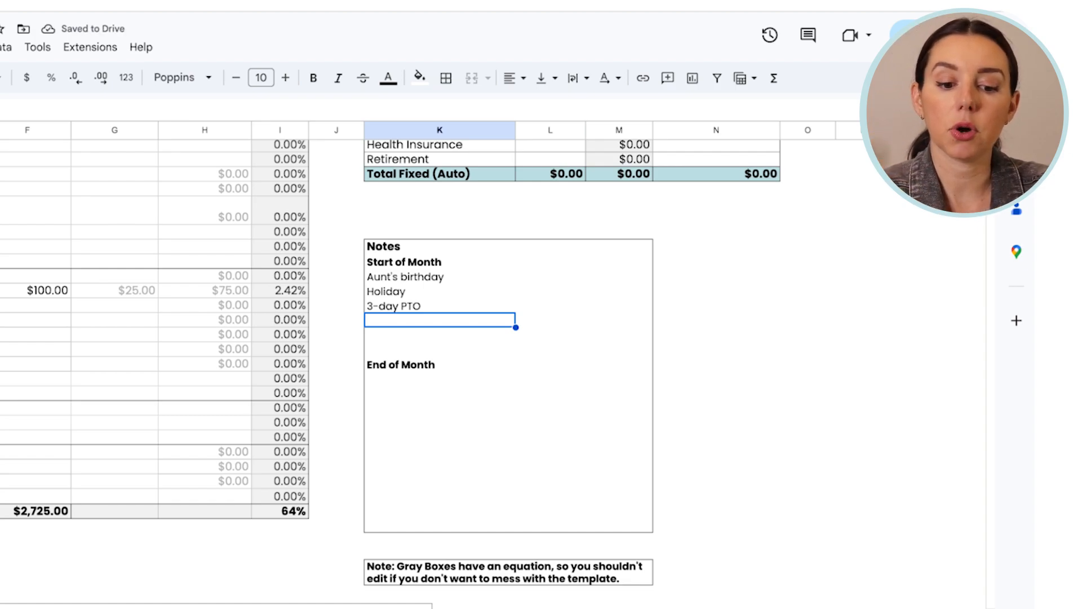
text(Car insurance premium due)
key(Return)
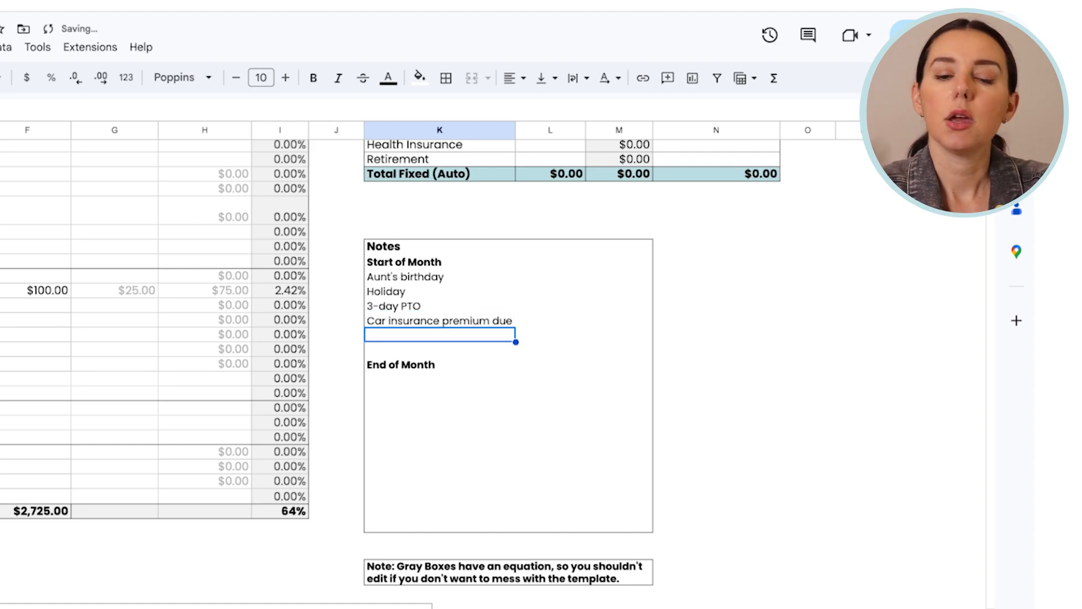
Step: Look at the space for End of Month notes and return to the upper part of the Simple Template
key(Down)
key(Down)
key(Down)
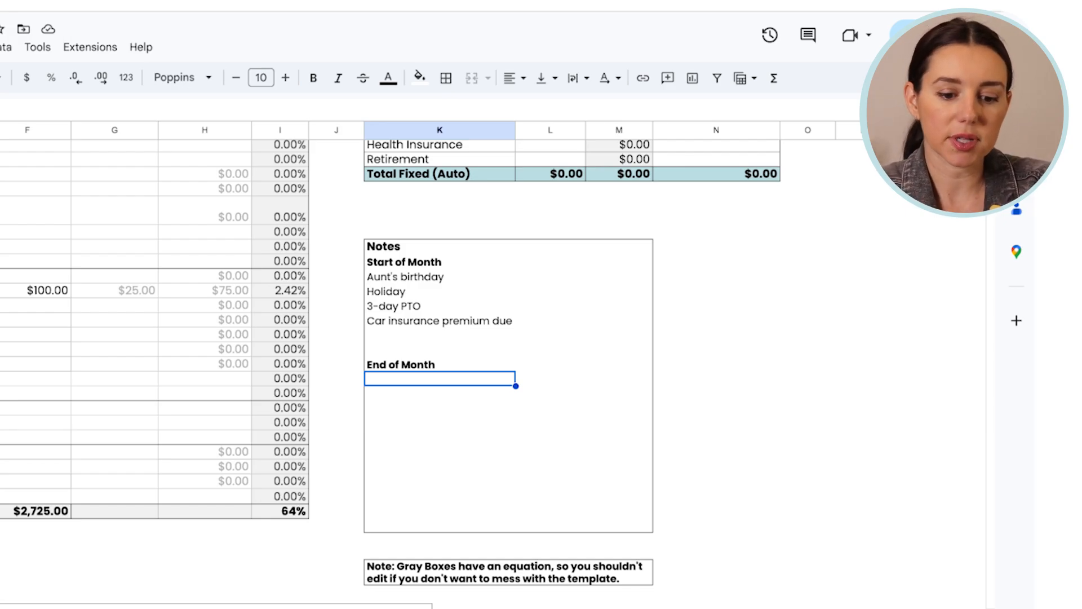
scroll(645, 349, up, 4)
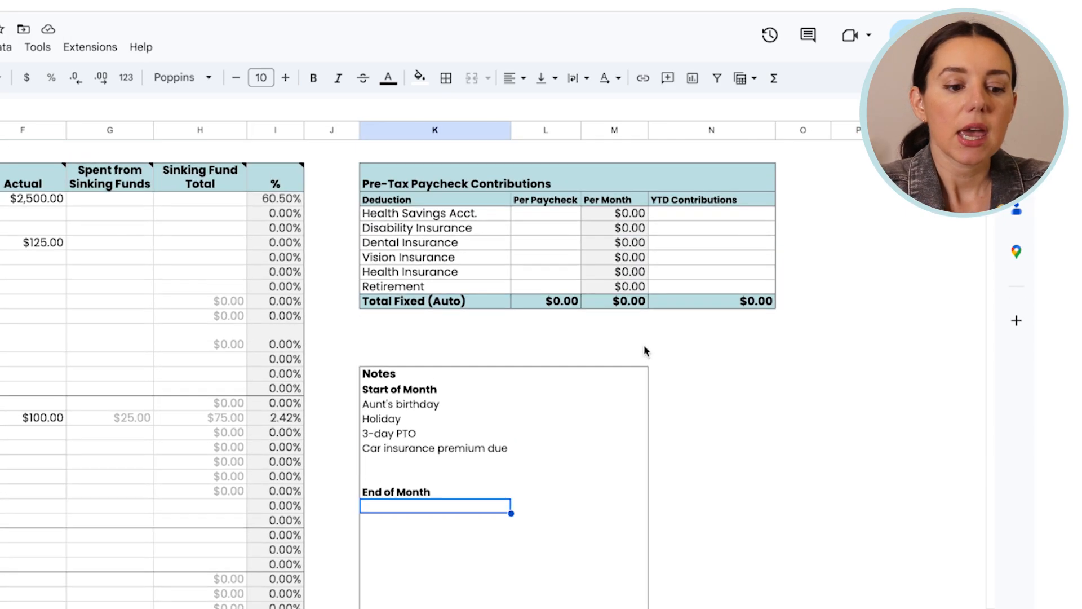
scroll(645, 349, left, 2)
scroll(645, 350, up, 3)
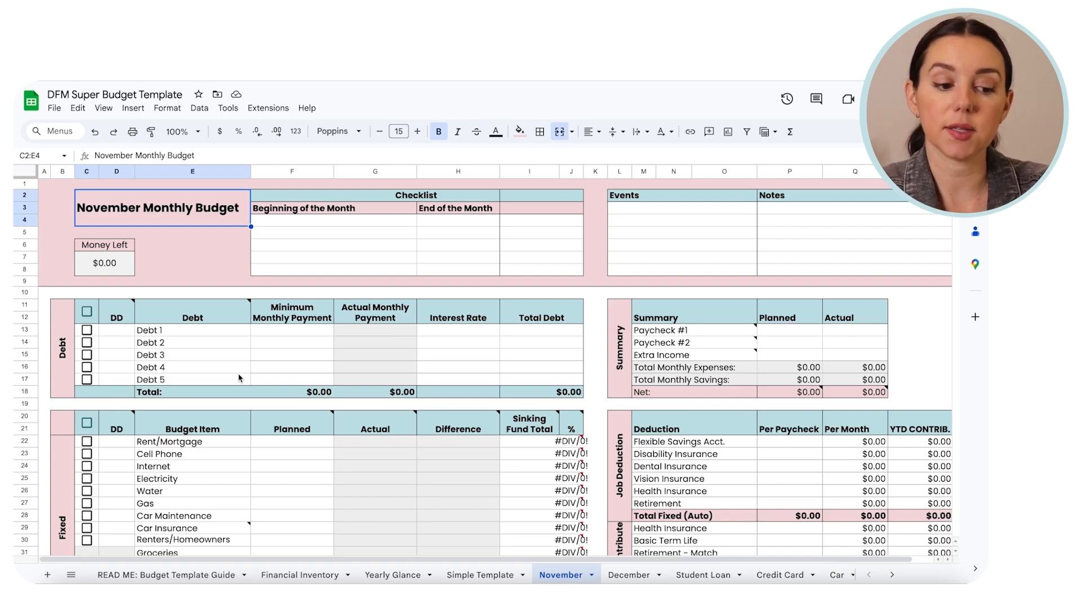
Step: Examine the Planned and Actual columns of November's fixed budget items, including the SUMIFS formula in cell G34
click(295, 441)
scroll(294, 445, down, 1)
scroll(294, 447, down, 3)
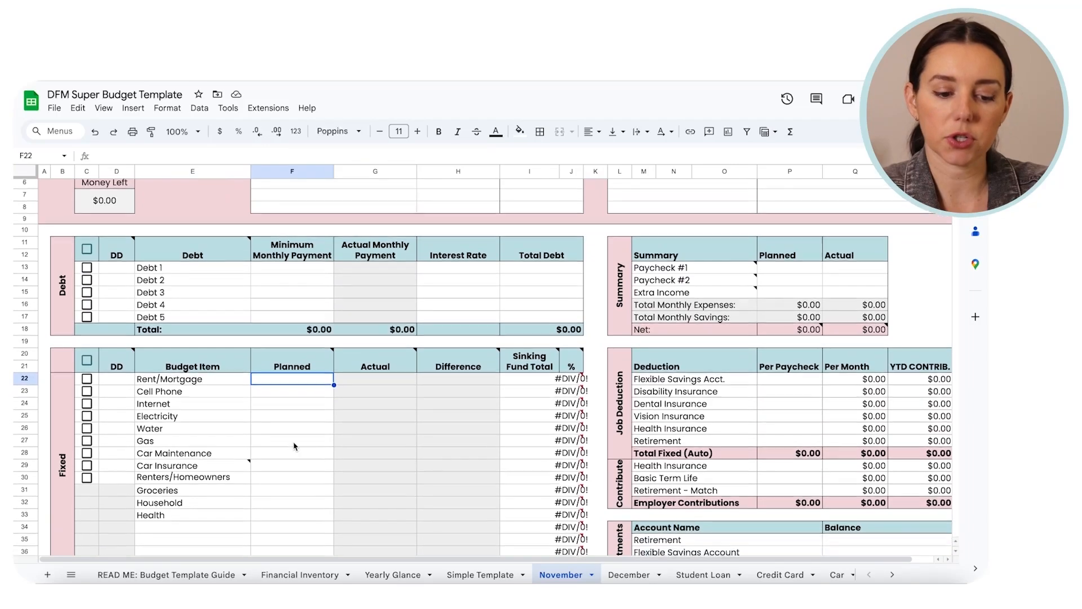
drag(375, 356, 370, 506)
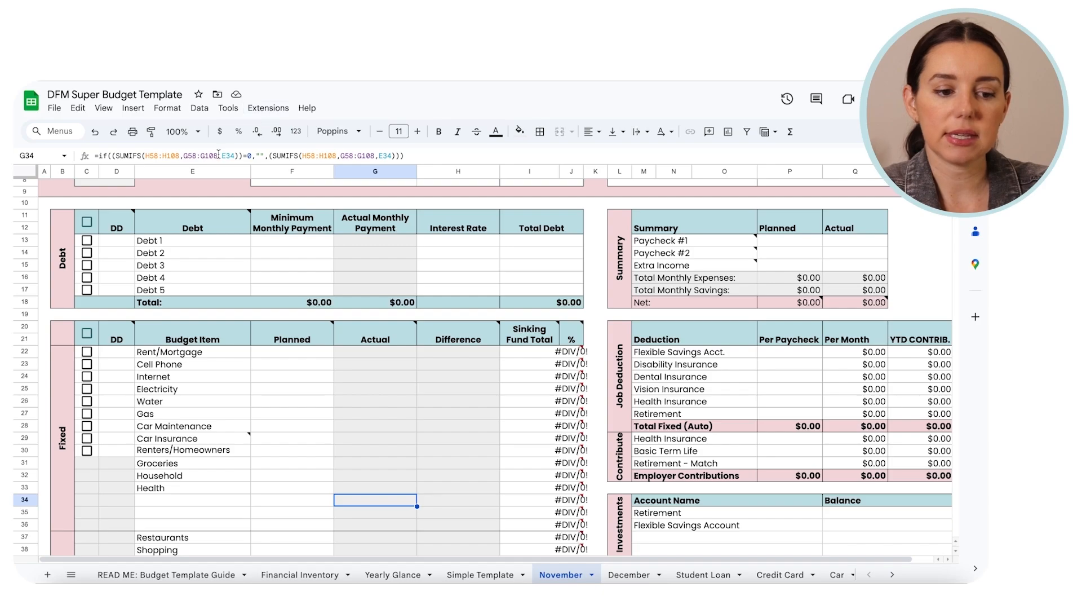
click(218, 155)
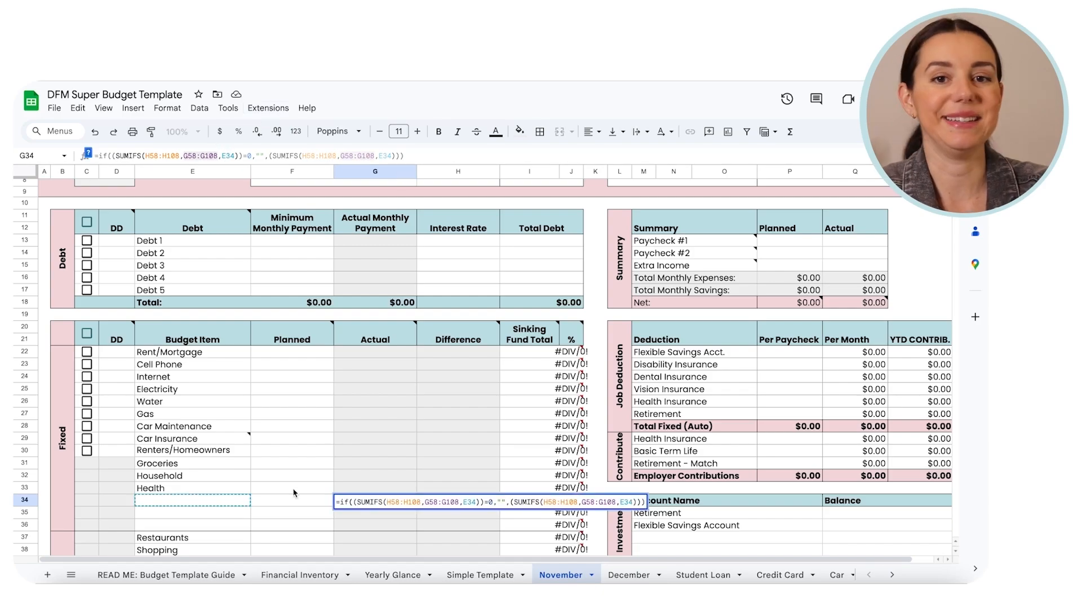
click(312, 441)
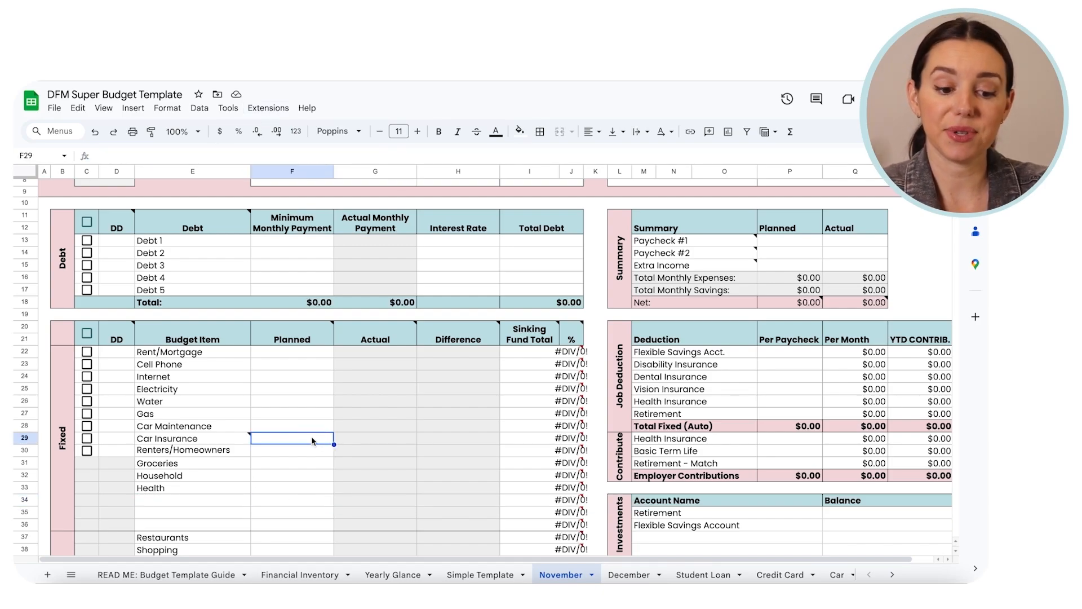
Step: Look through the November sheet's Fun, Fudge and Future categories and the Daily Expense Tracker down to its total row
scroll(313, 441, down, 8)
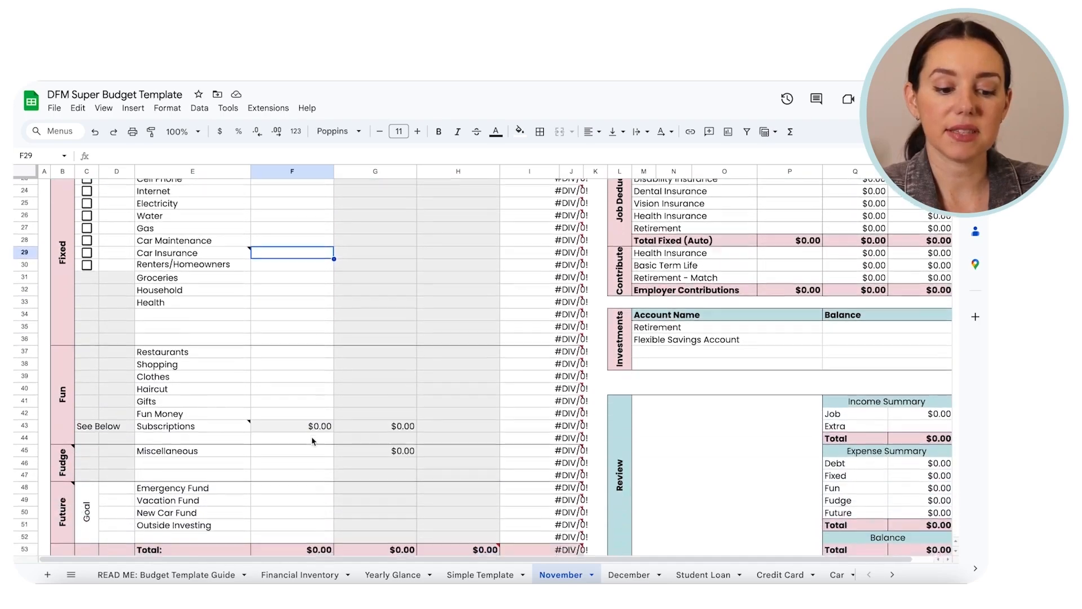
scroll(313, 441, down, 6)
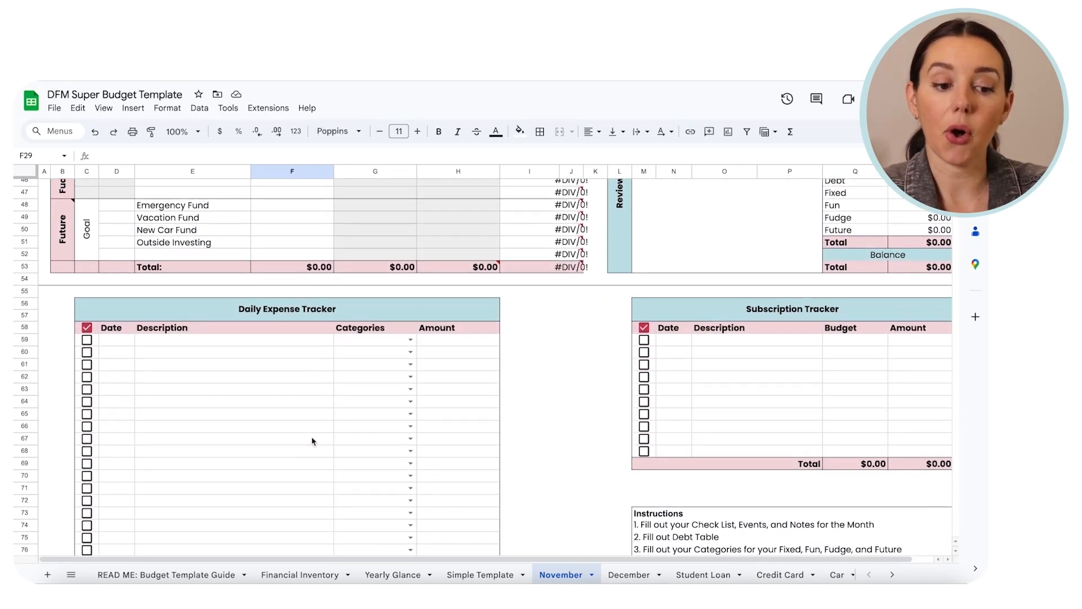
scroll(313, 440, down, 2)
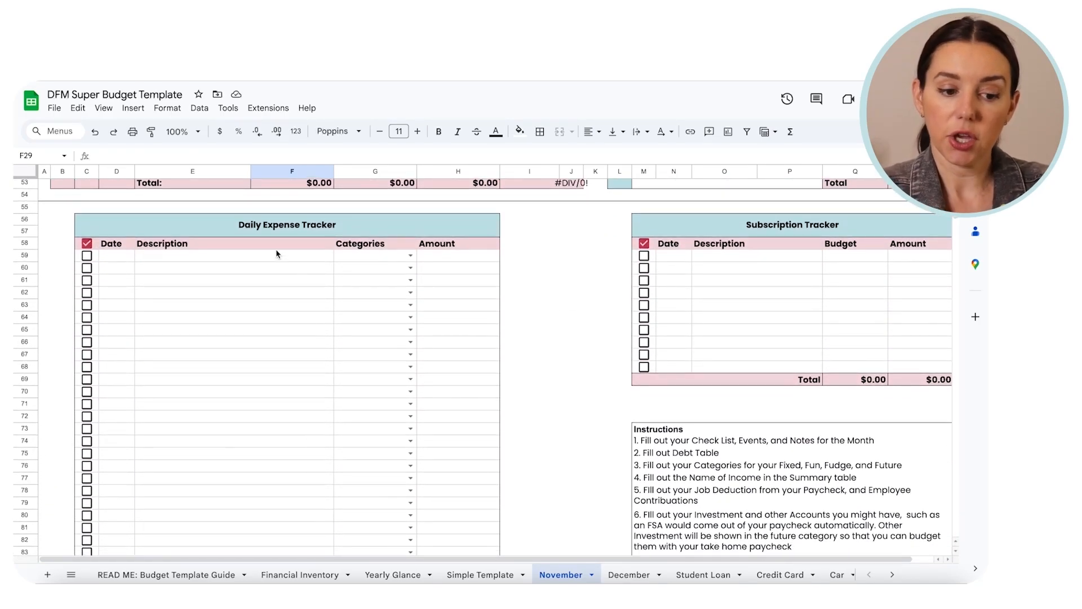
scroll(351, 232, down, 7)
scroll(350, 233, down, 5)
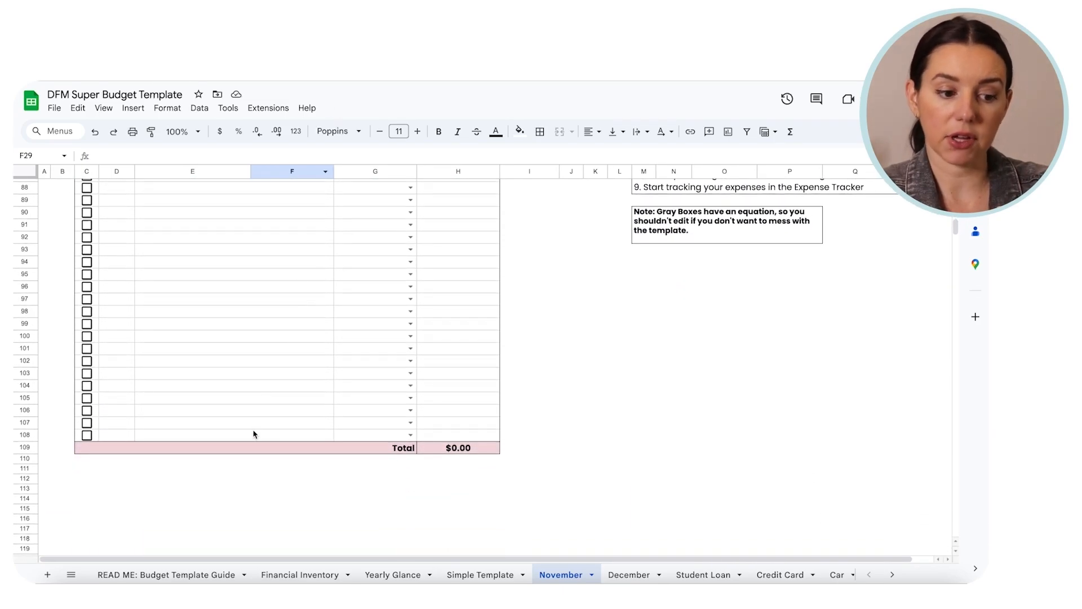
scroll(253, 434, up, 12)
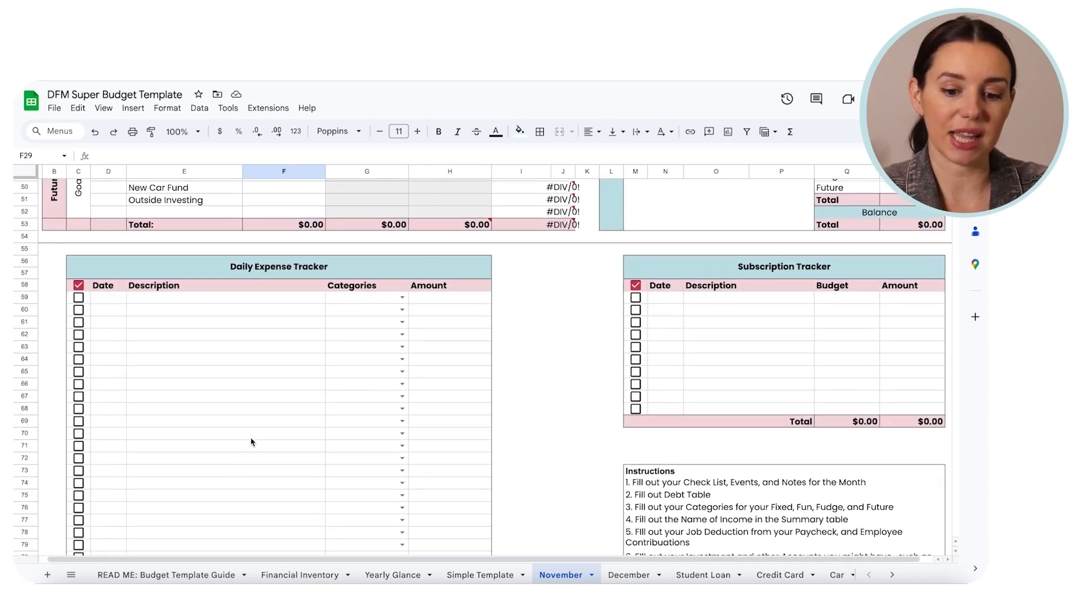
scroll(250, 441, down, 3)
scroll(230, 264, down, 10)
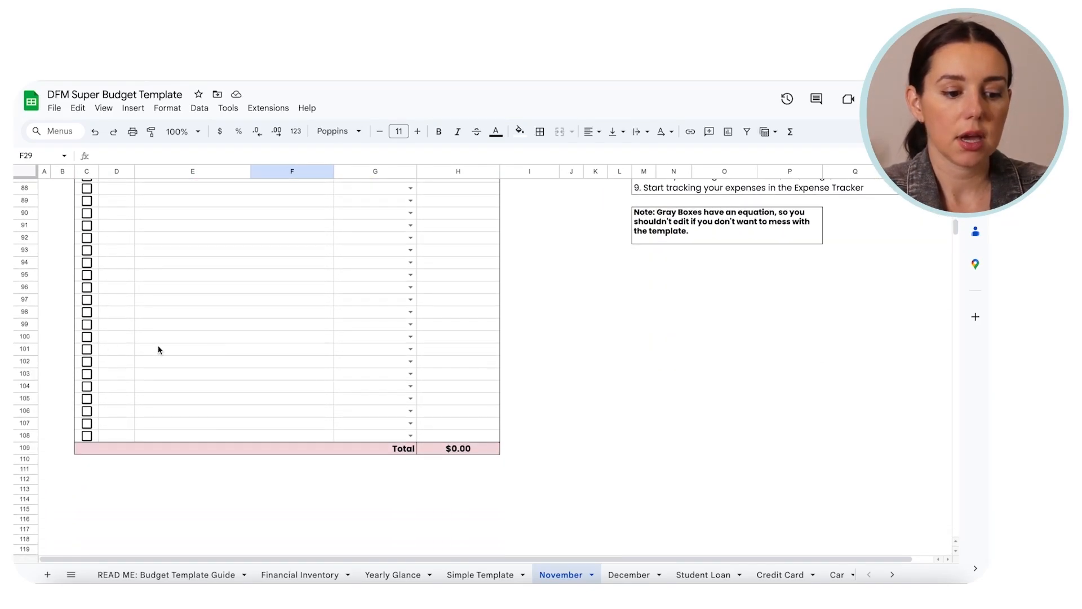
click(28, 397)
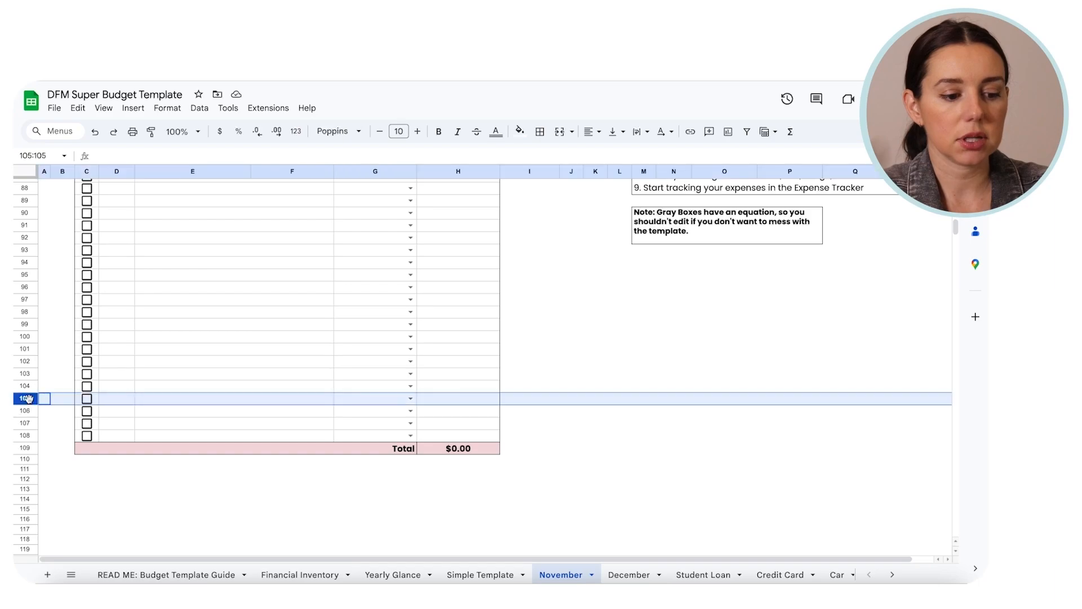
shift+click(26, 324)
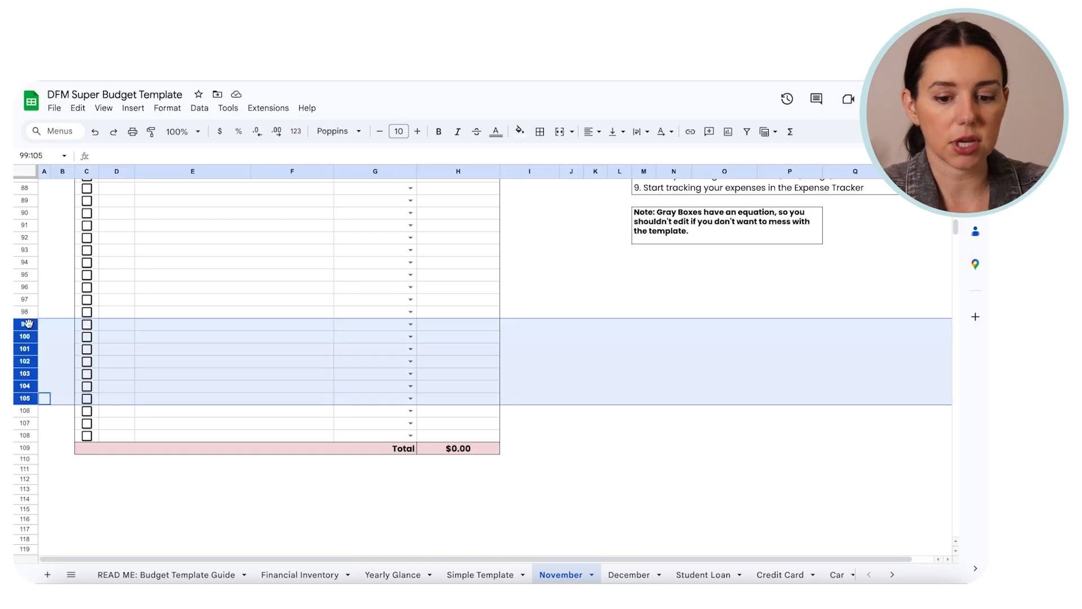
right_click(27, 349)
click(62, 237)
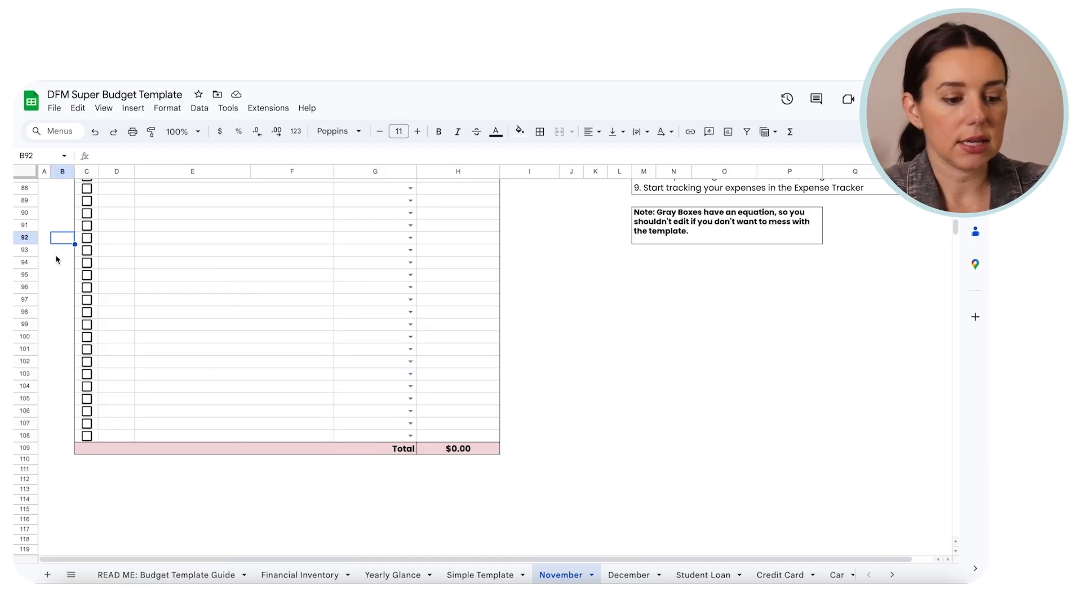
Step: Insert 9 rows above rows 97 to 105 in the Daily Expense Tracker
click(25, 399)
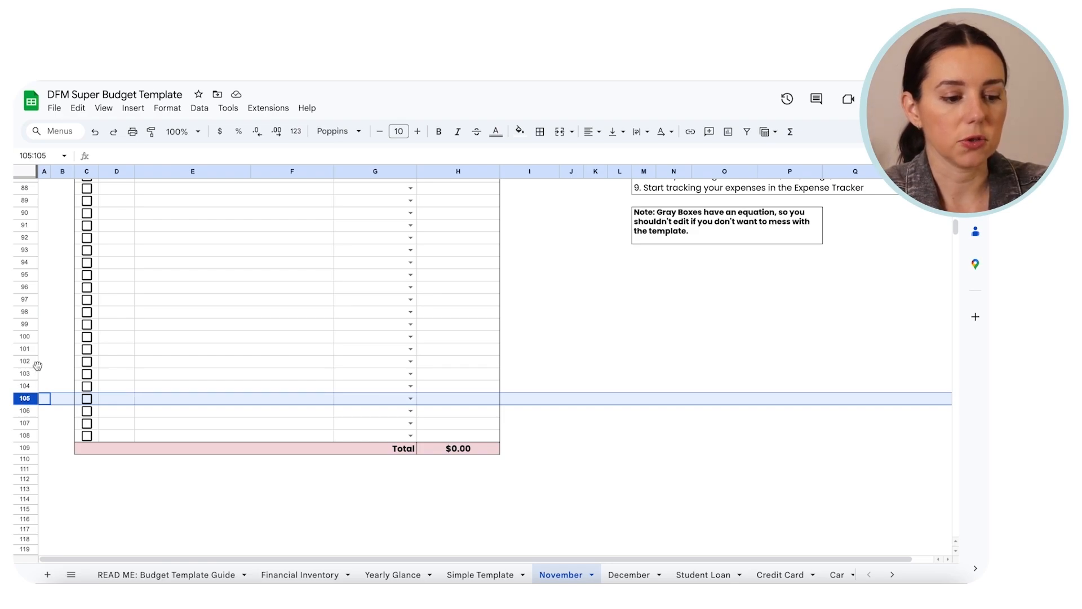
shift+click(28, 299)
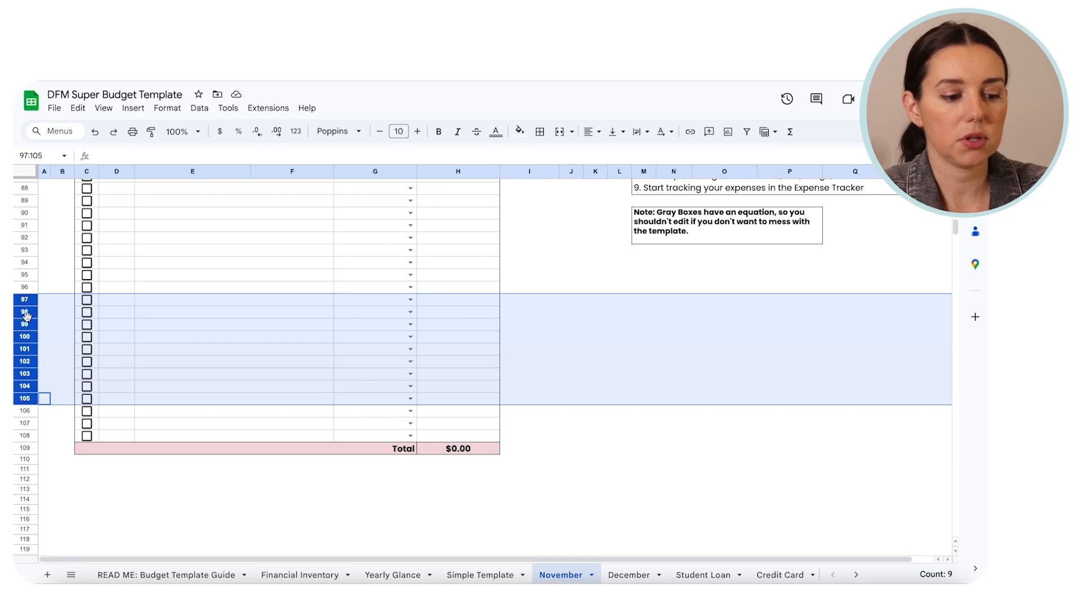
right_click(26, 358)
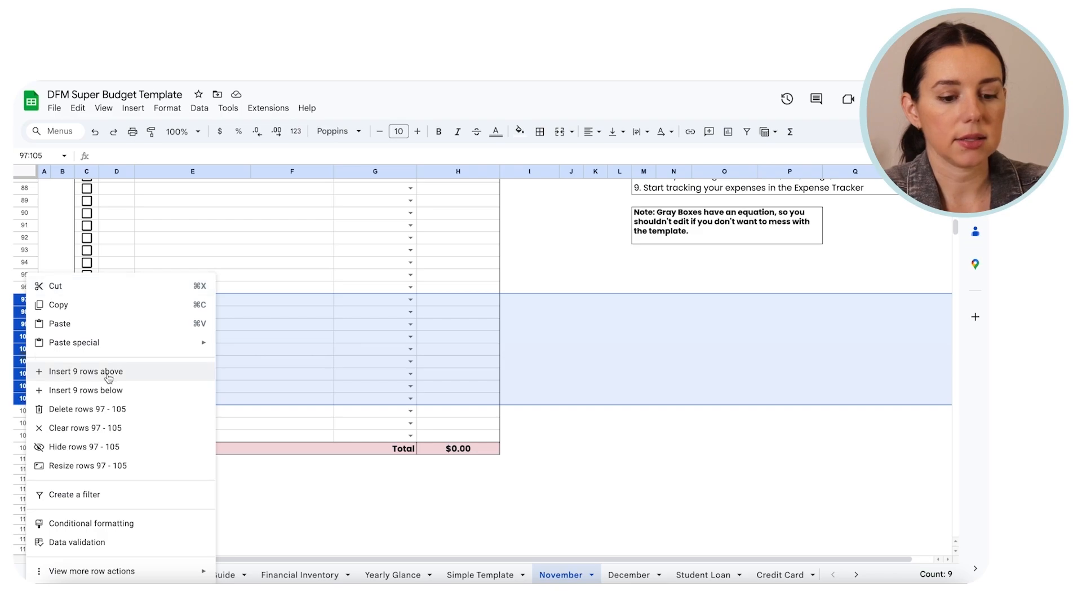
click(108, 372)
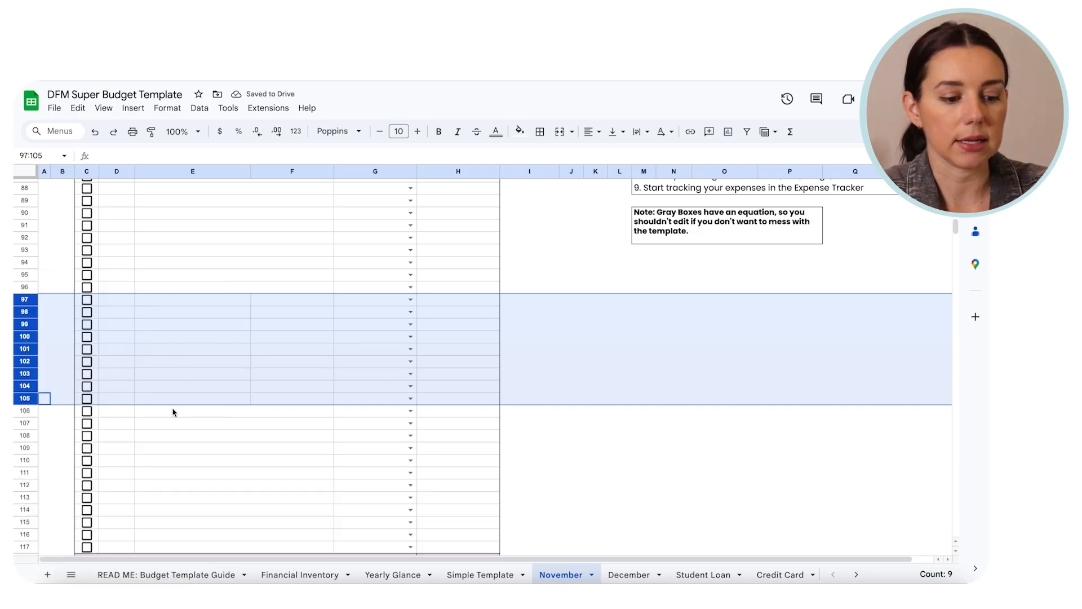
Step: Fill the merged Description cell of row 96 down through row 105 to match the inserted rows to the tracker
click(184, 424)
drag(236, 299, 266, 315)
click(266, 315)
click(268, 289)
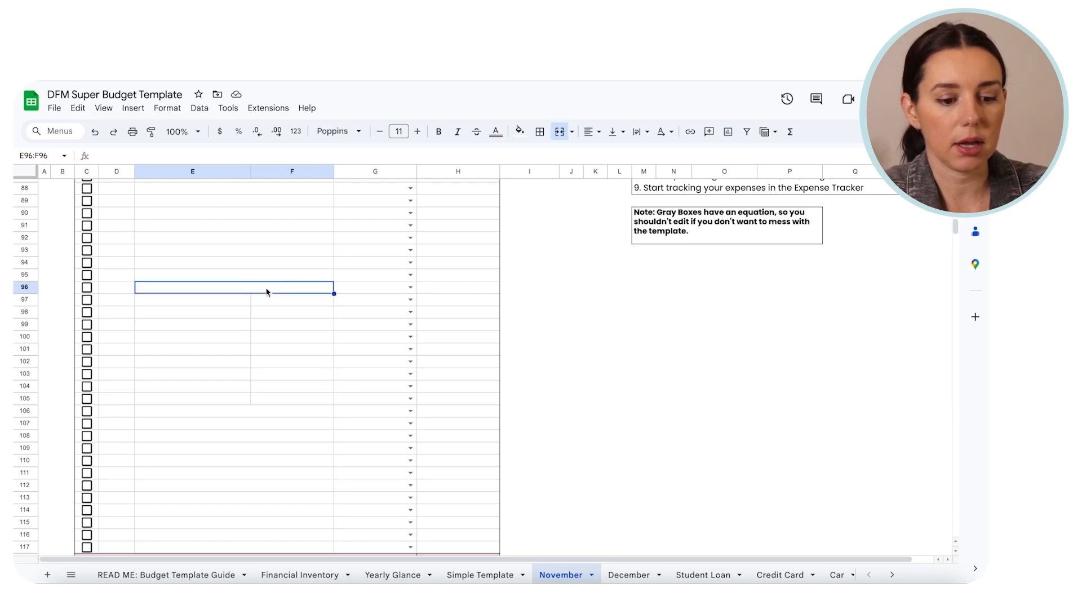
drag(334, 293, 333, 400)
click(300, 437)
scroll(299, 443, down, 3)
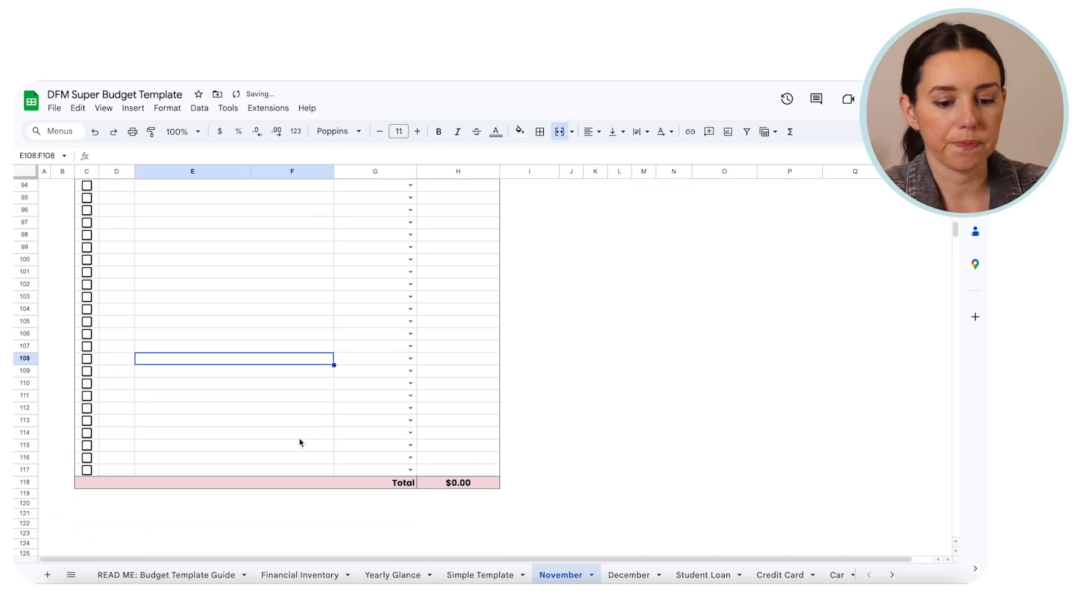
Step: Enter "Chick-Fil-A" as the first expense description in the Daily Expense Tracker and assign it the Restaurants category
scroll(299, 443, up, 6)
scroll(300, 442, up, 5)
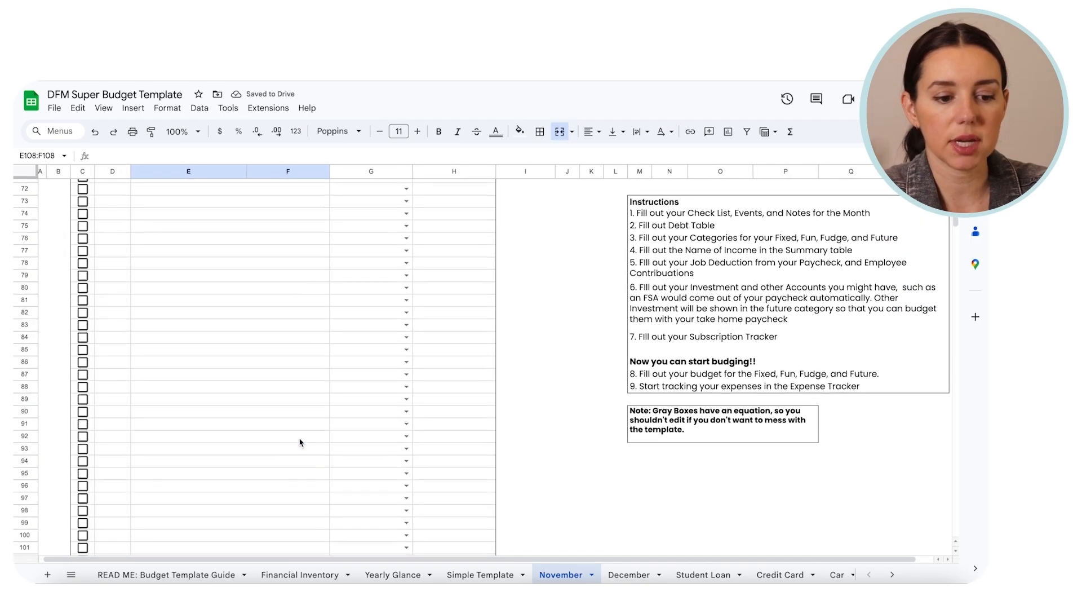
scroll(299, 431, up, 2)
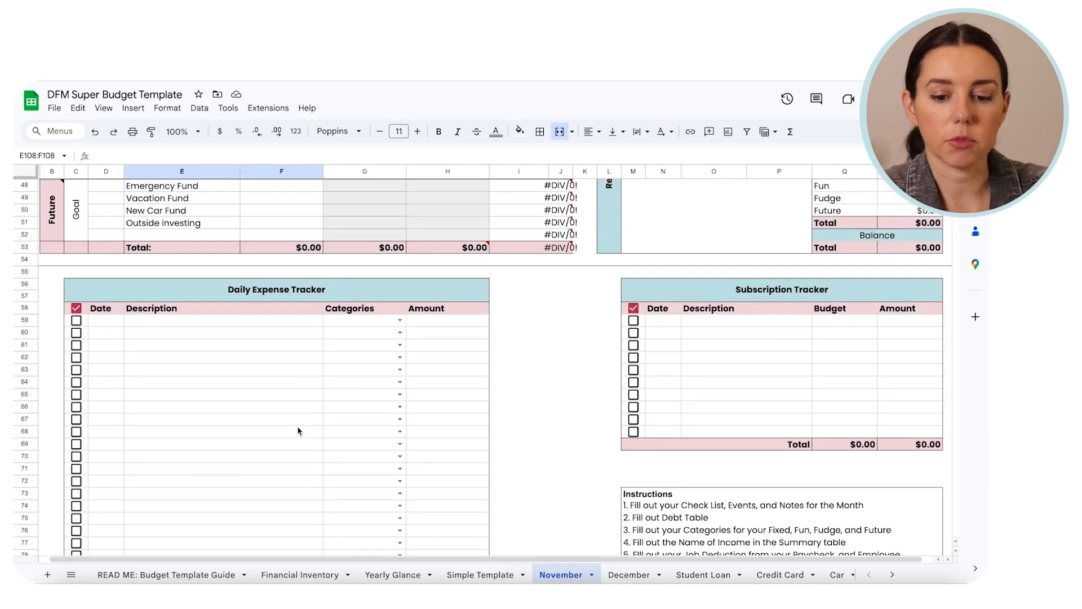
scroll(298, 432, up, 1)
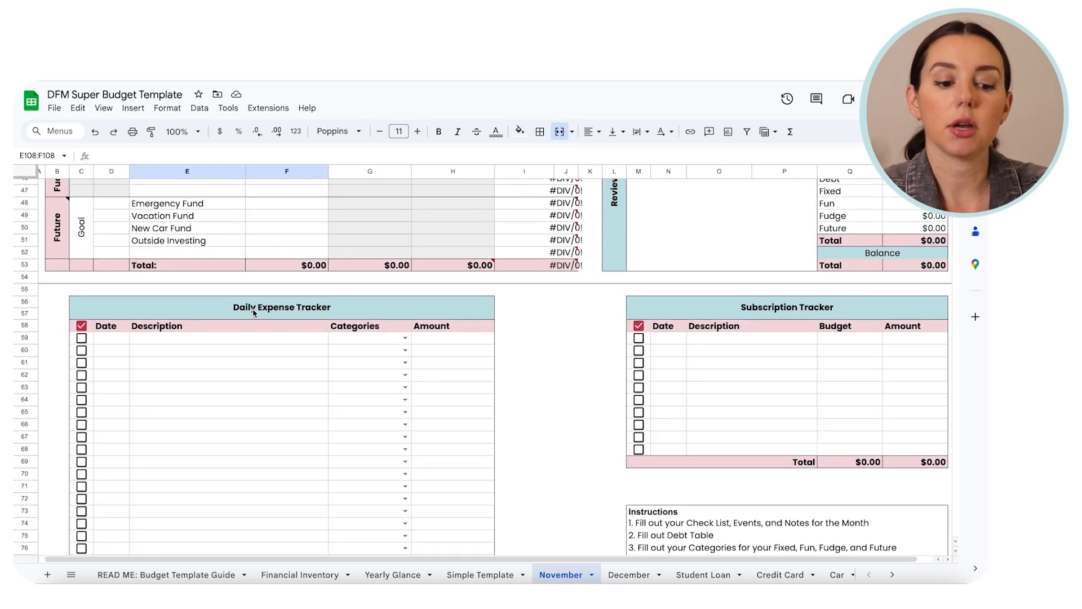
click(158, 345)
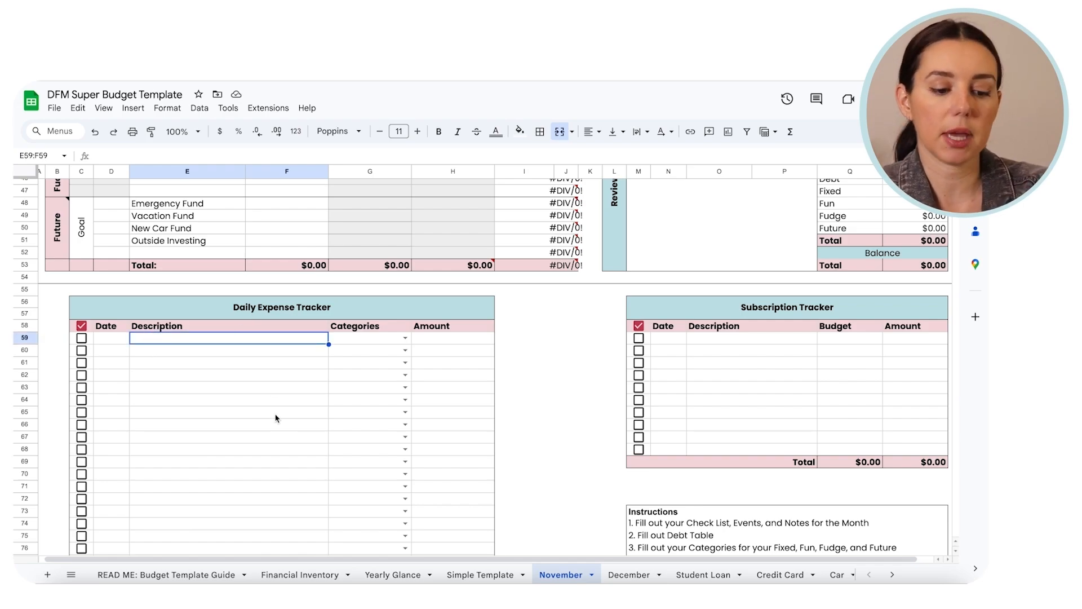
text(Chick-Fil-A)
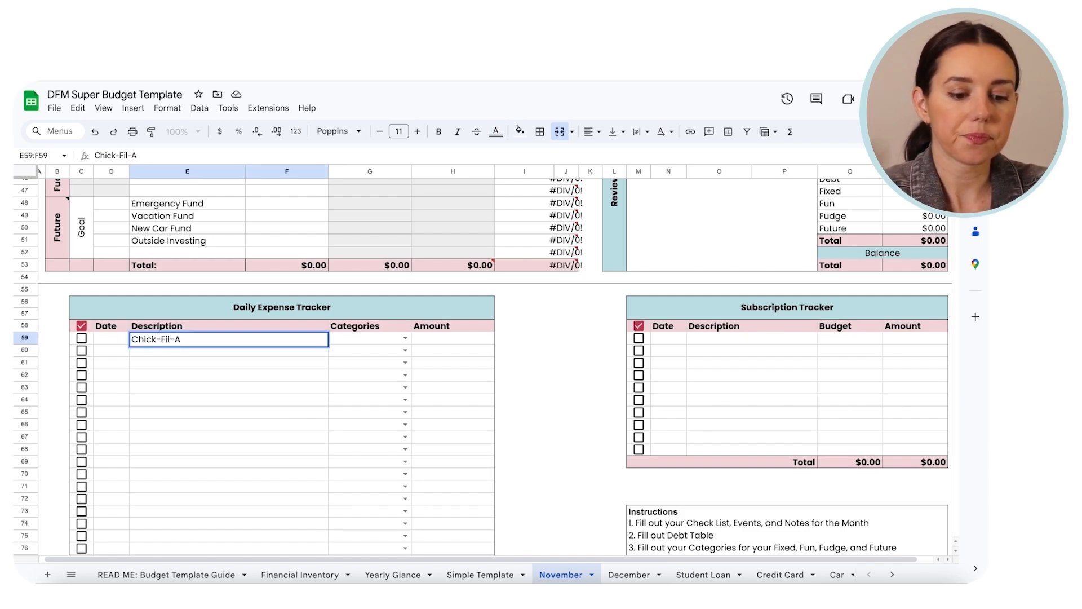
key(Tab)
key(Return)
text(r)
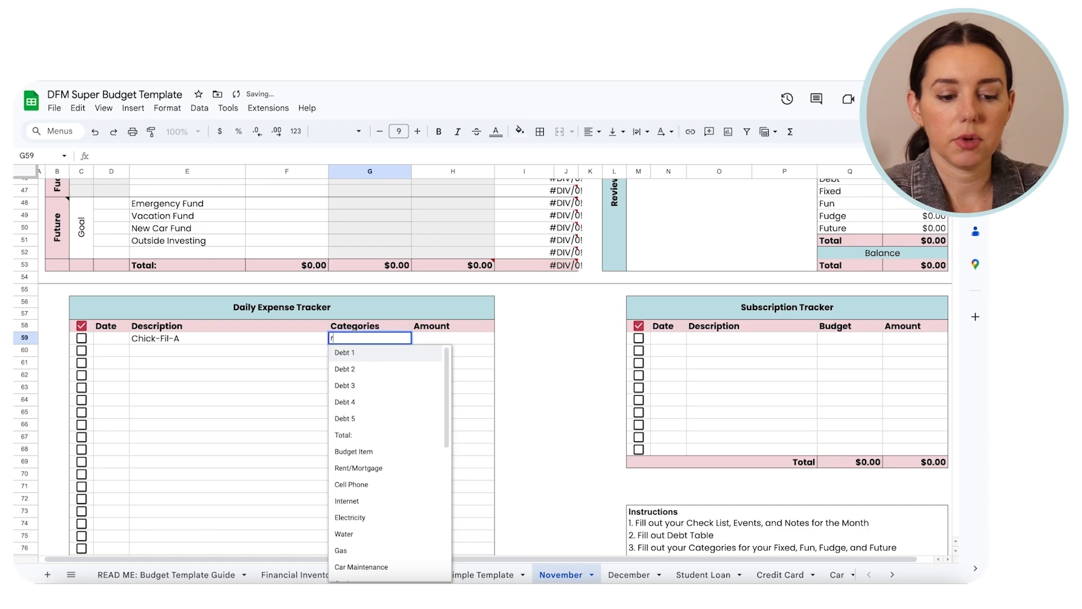
text(e)
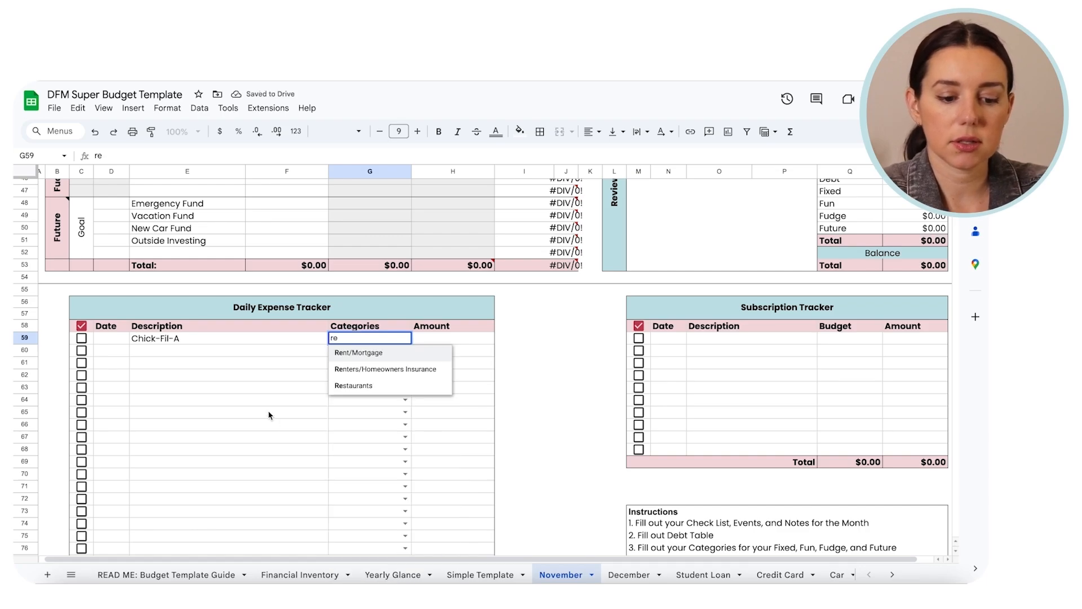
click(364, 389)
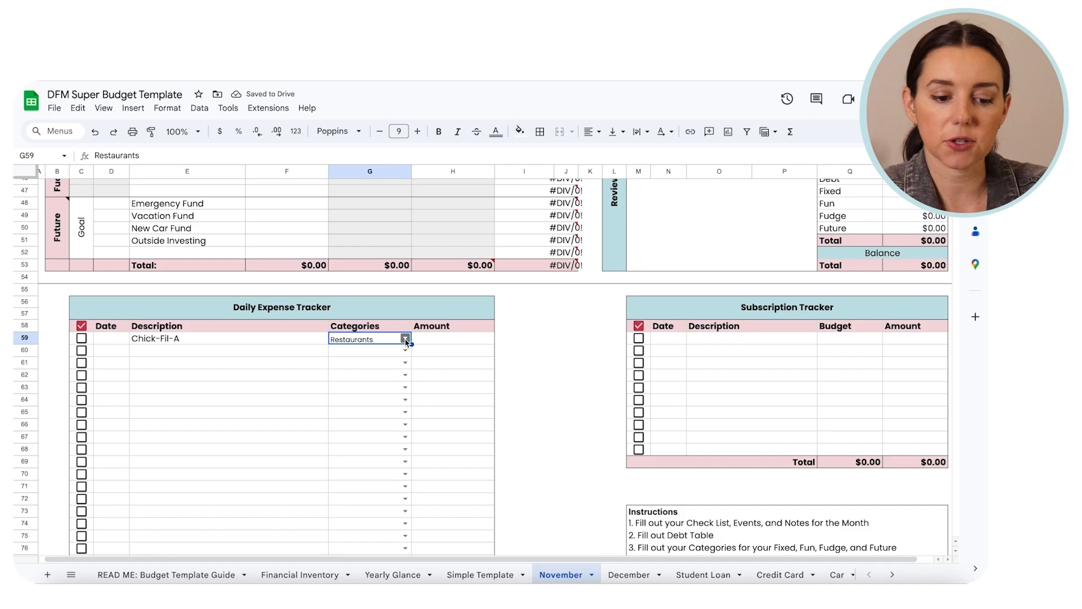
Step: Browse the available category options for the Chick-Fil-A expense
click(405, 339)
scroll(389, 416, down, 3)
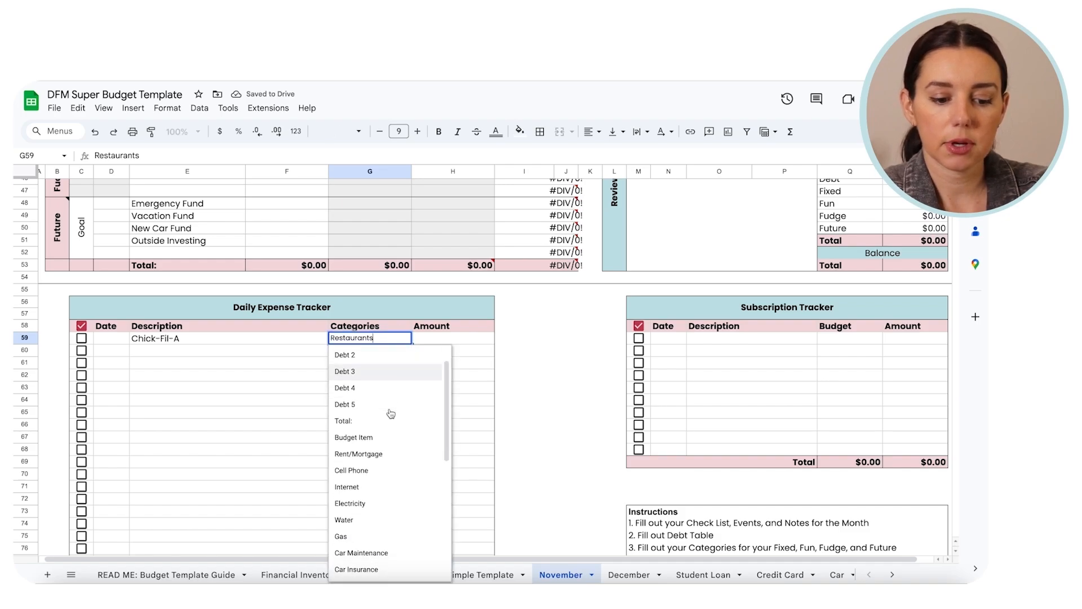
Step: Set the Chick-Fil-A expense's category to Household in the Daily Expense Tracker
scroll(390, 413, down, 3)
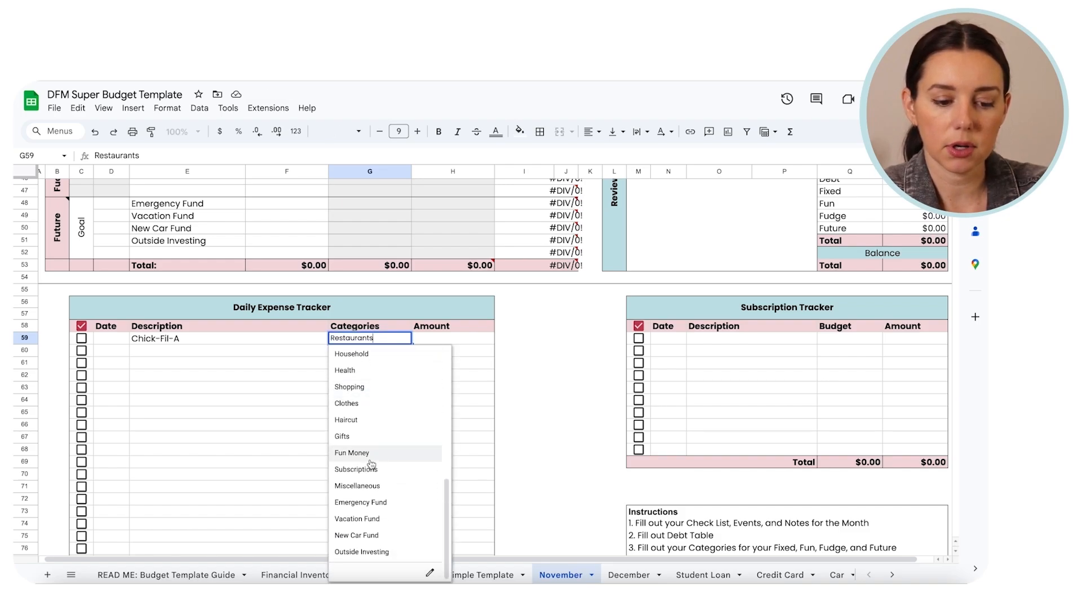
scroll(369, 441, up, 1)
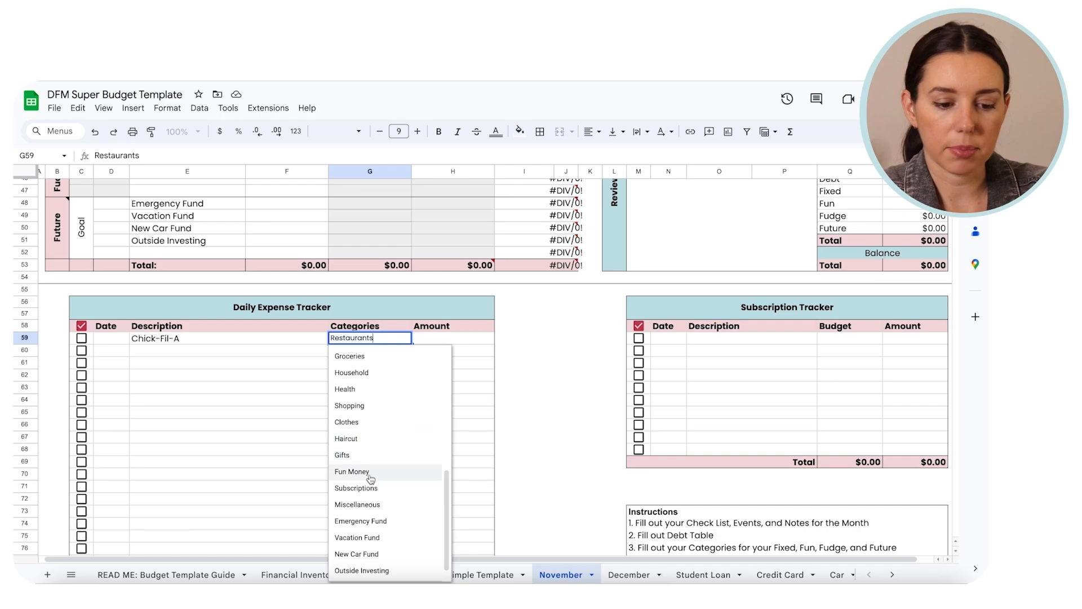
scroll(368, 394, up, 3)
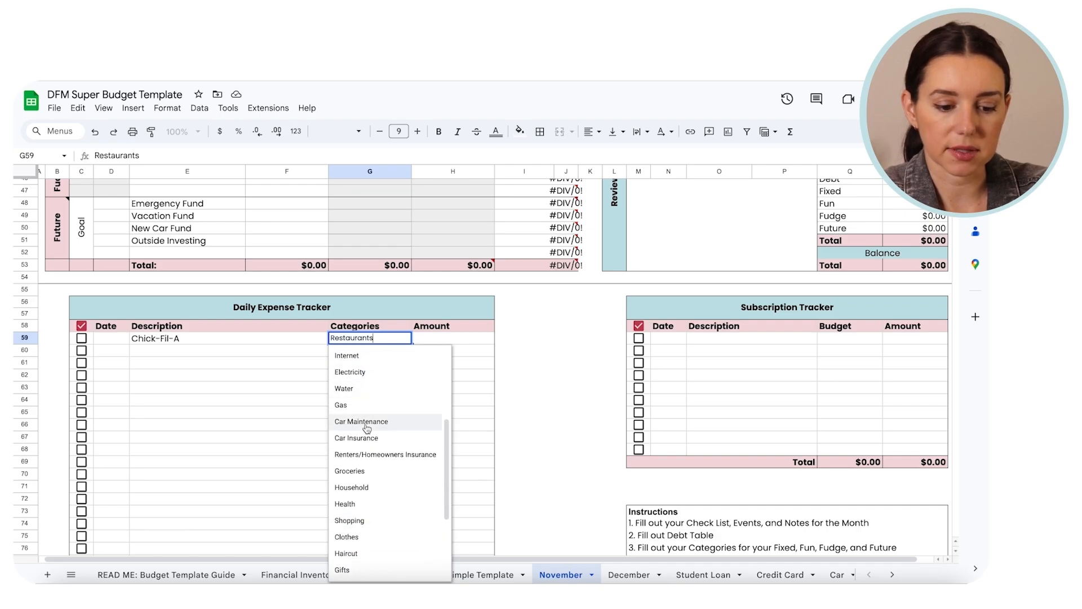
scroll(374, 382, up, 1)
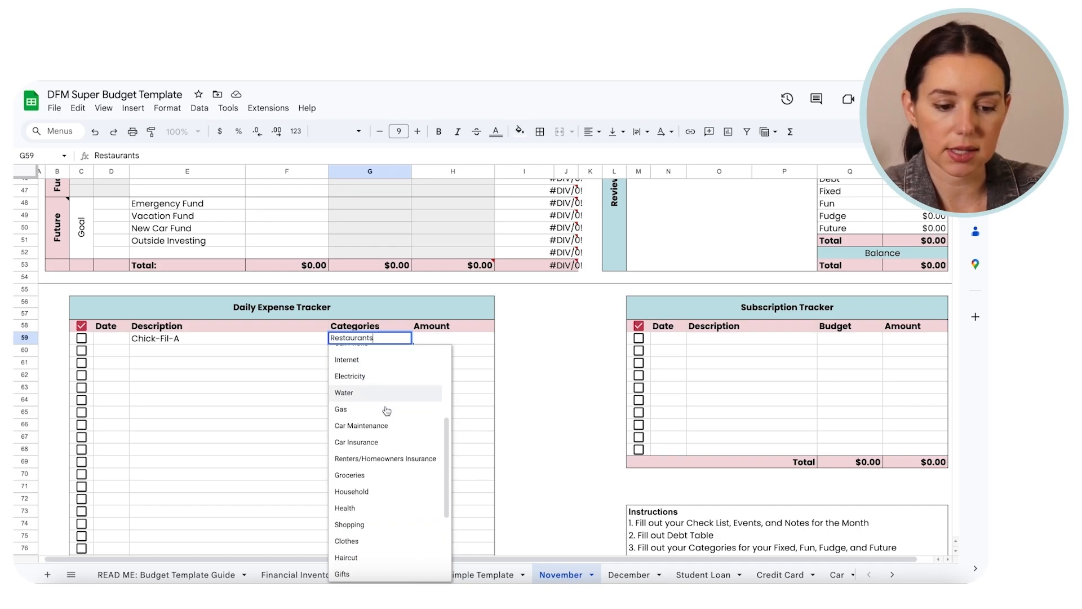
click(379, 491)
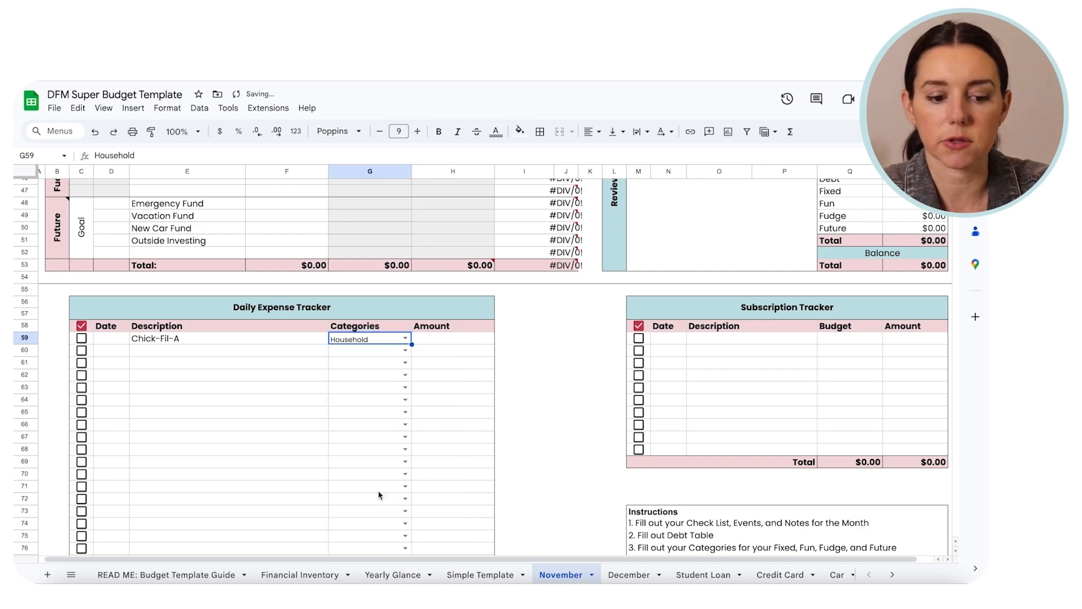
Step: Set the Chick-Fil-A expense's category to Restaurants and enter 17.16 as its amount
click(401, 333)
scroll(393, 403, down, 2)
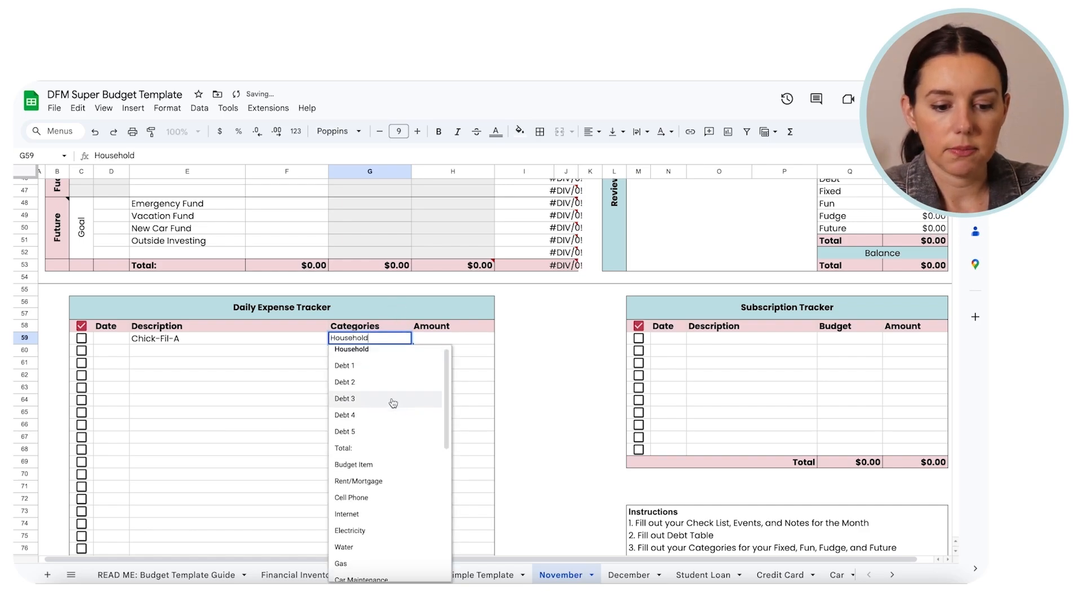
scroll(393, 403, down, 5)
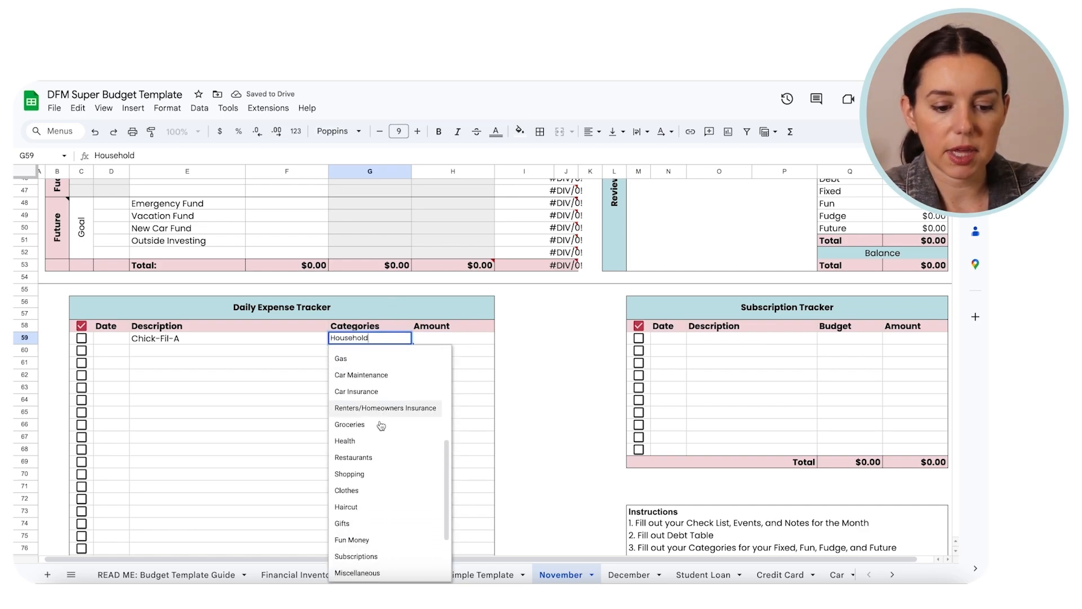
click(364, 459)
click(444, 340)
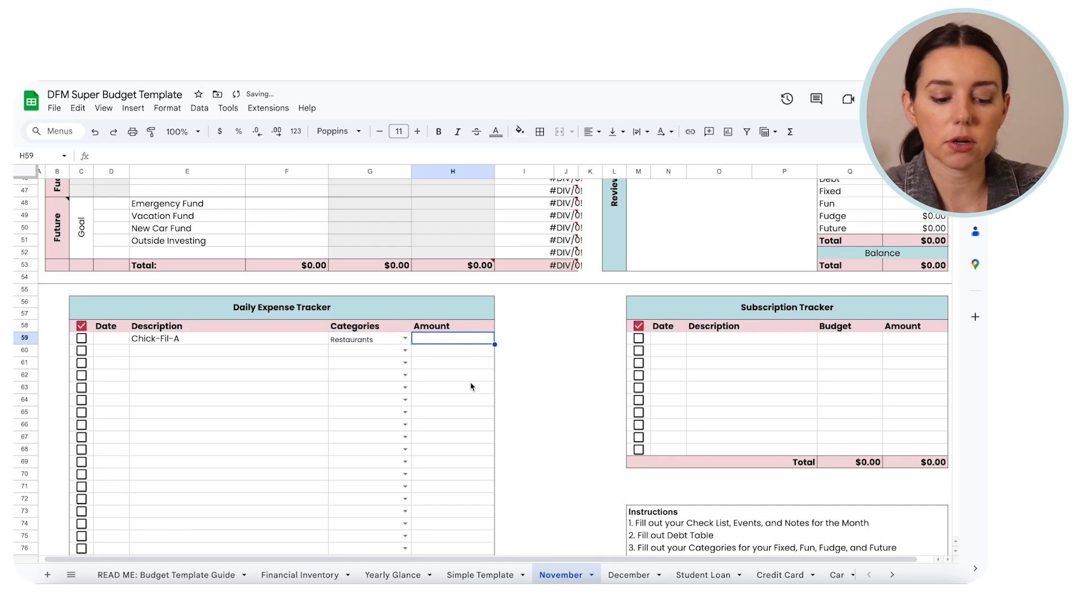
text(17.16)
key(Return)
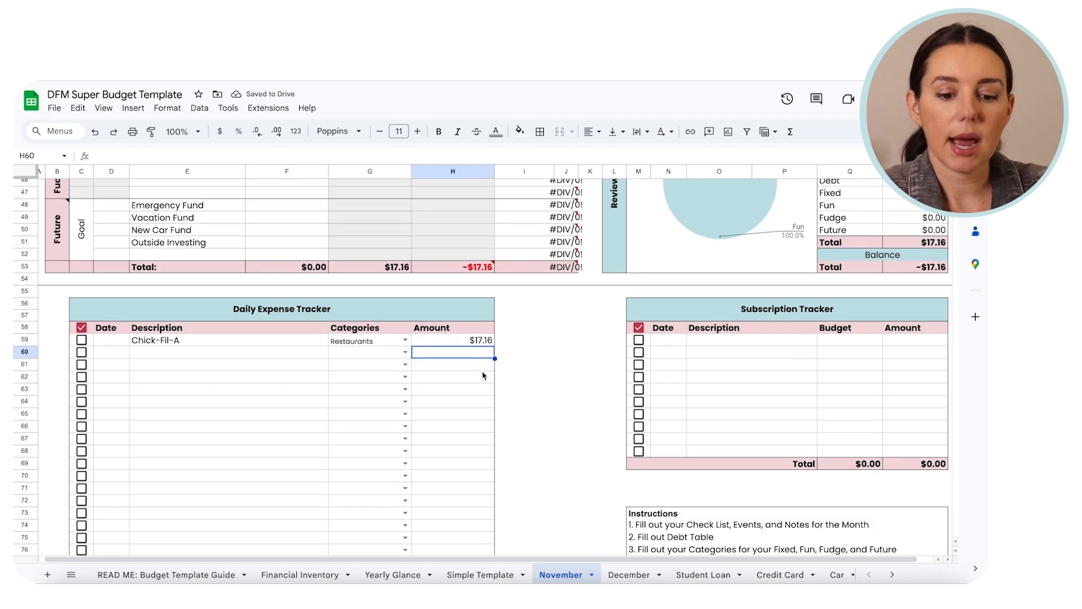
Step: Set the planned amount for the Restaurants budget item in the Fun section to 350
scroll(483, 370, up, 5)
scroll(483, 375, up, 3)
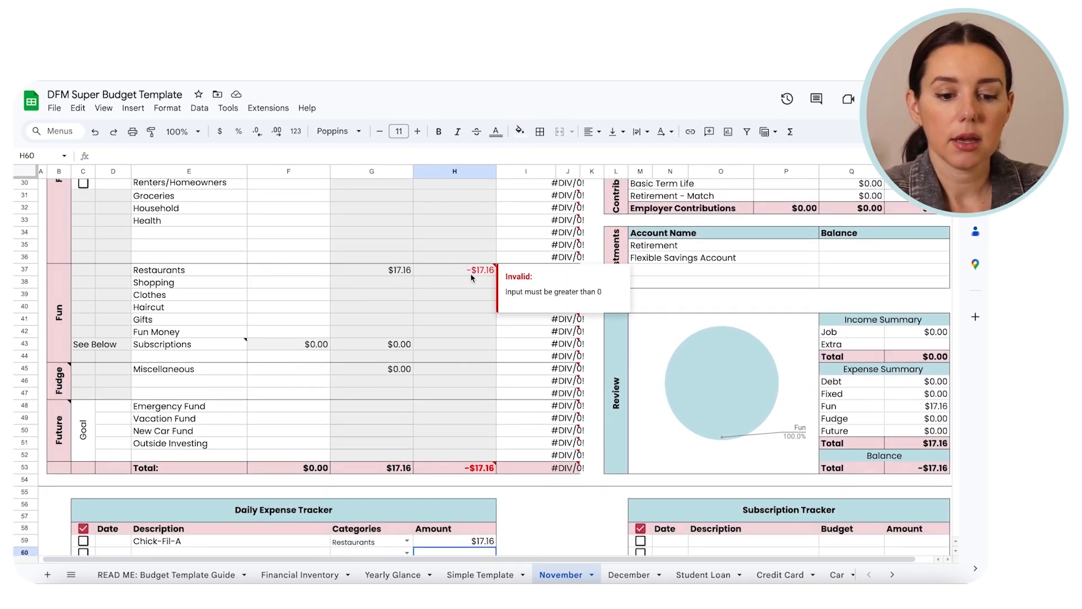
scroll(384, 309, up, 1)
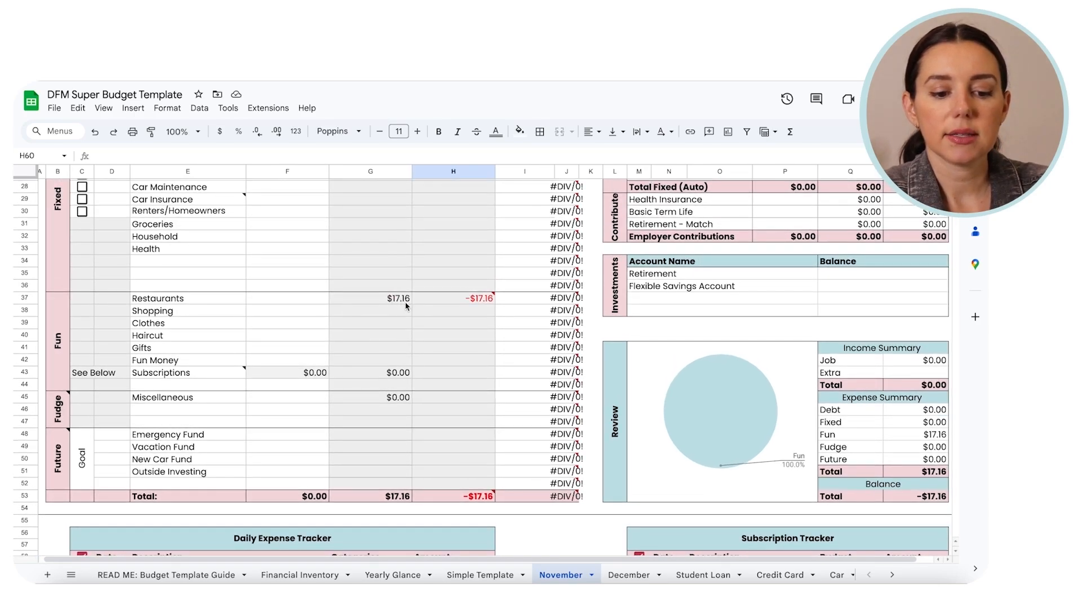
scroll(406, 306, up, 3)
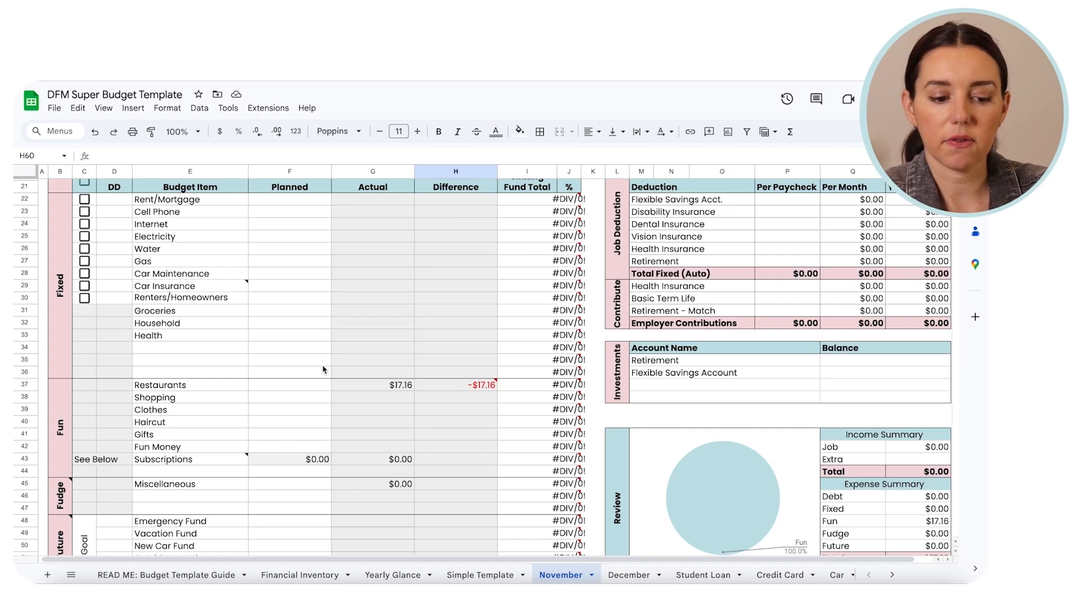
click(304, 384)
text(350)
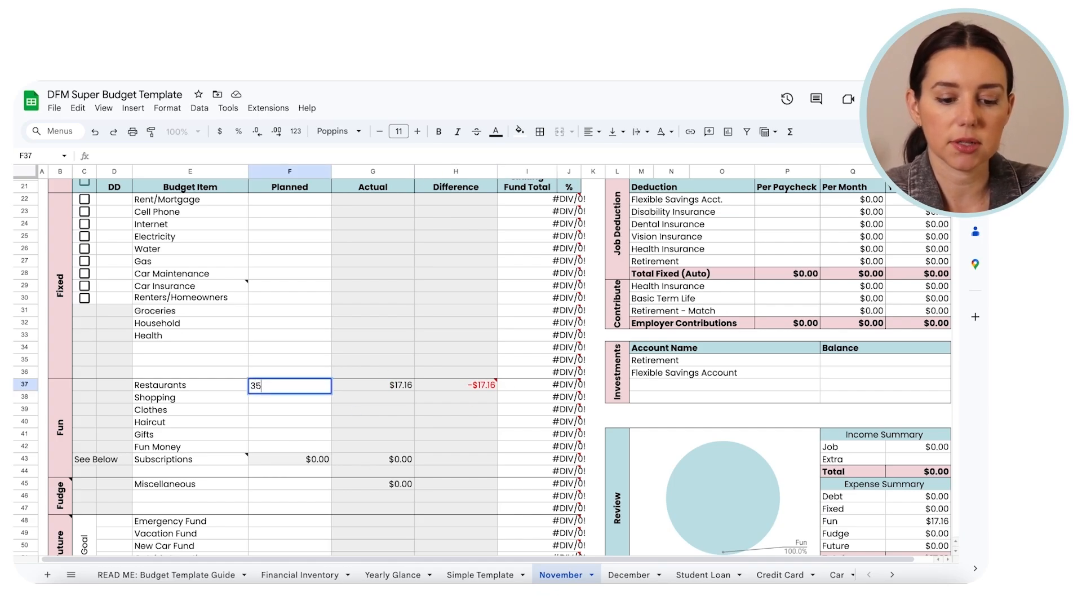
key(Return)
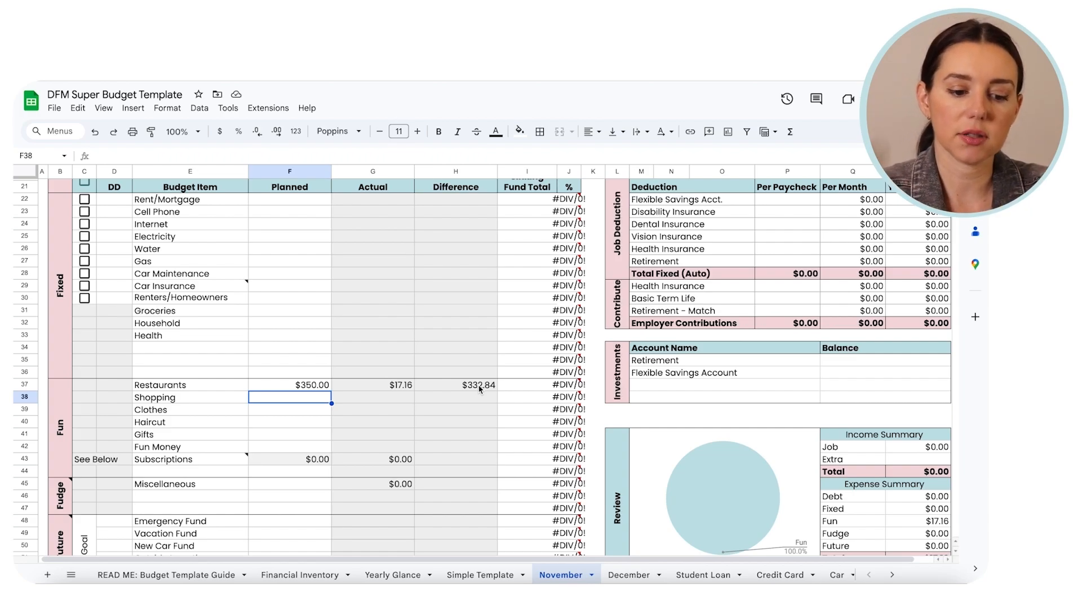
Step: Enter planned amounts in the Fixed section: 2500 for Rent/Mortgage, 60 for Cell Phone, 70 for Internet and 165 for Electricity
scroll(347, 234, up, 1)
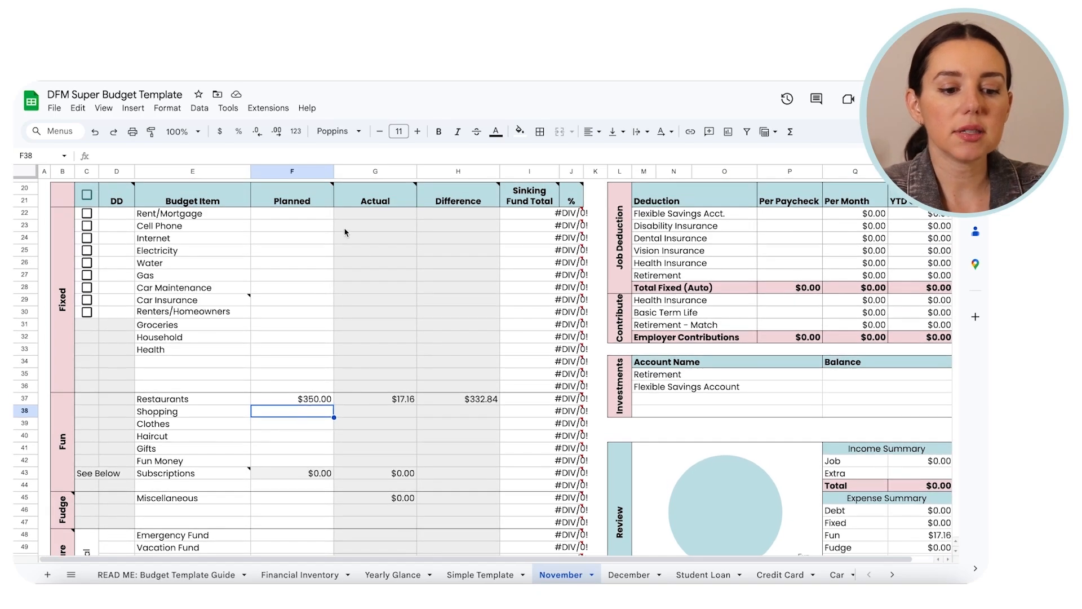
click(305, 216)
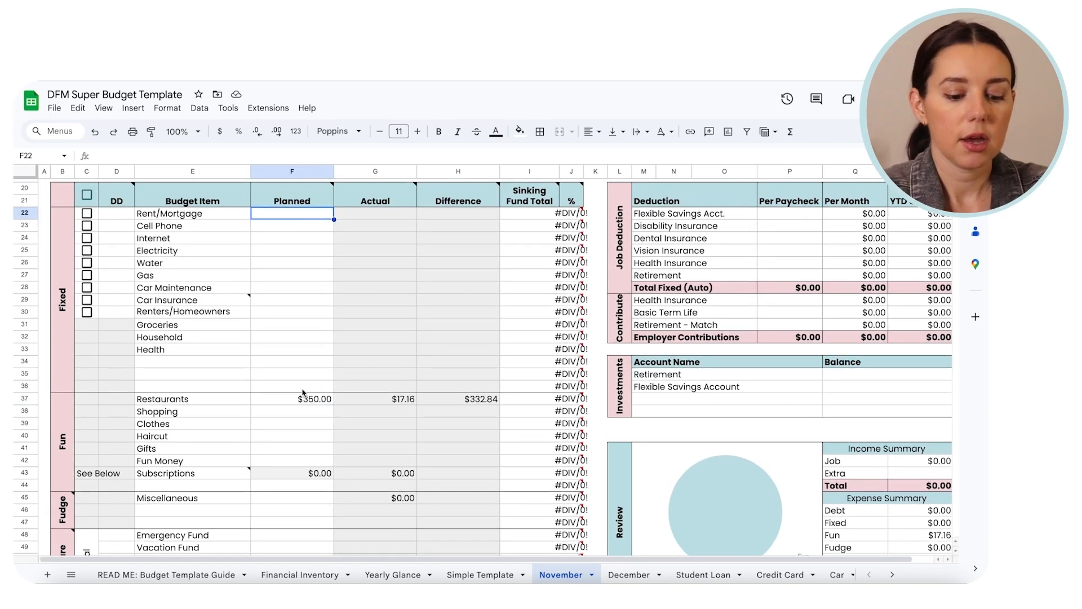
text(2500)
key(Return)
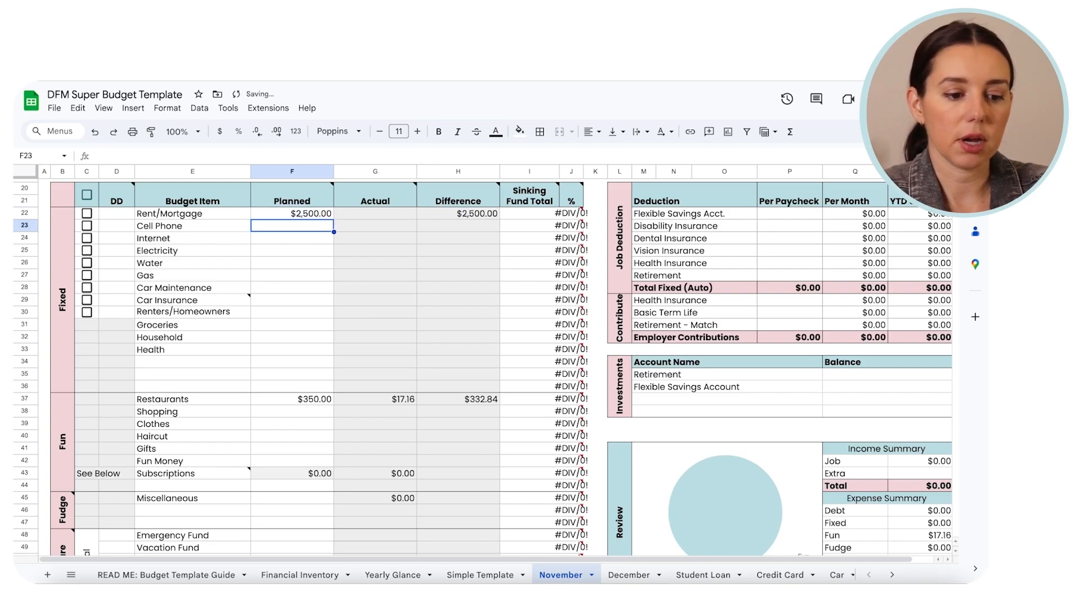
text(60)
key(Return)
text(70)
key(Return)
text(1)
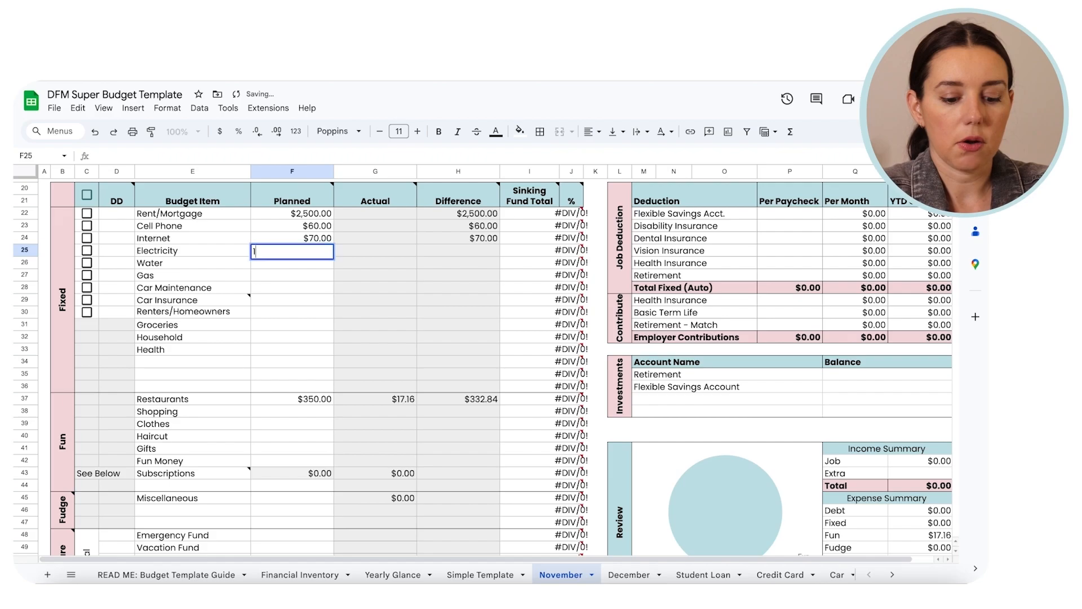
text(65)
key(Return)
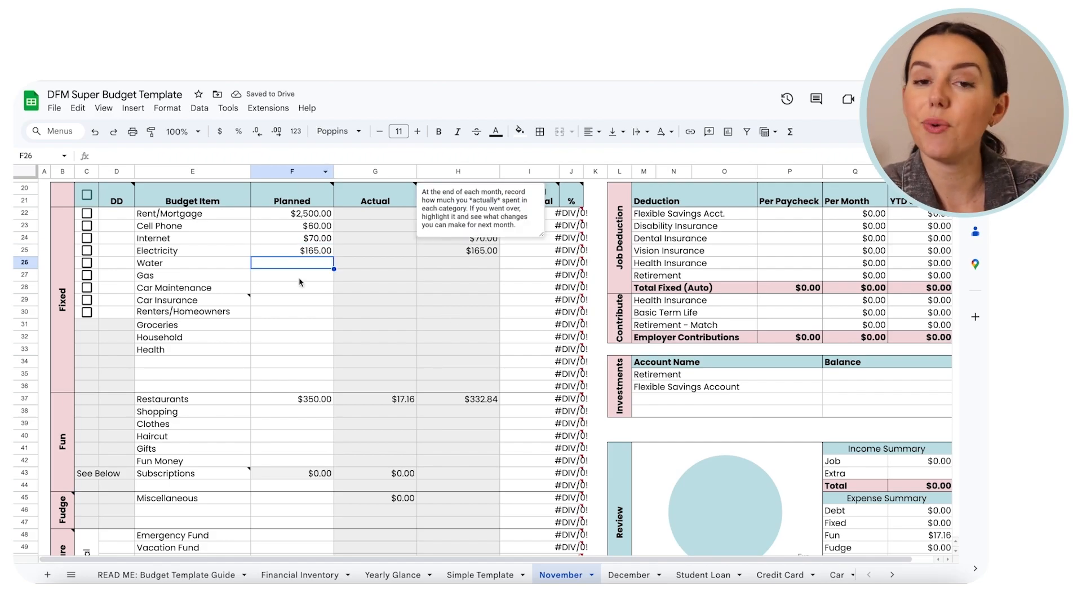
Step: Enter 1/15 as the date in the Daily Expense Tracker row below Chick-Fil-A
scroll(299, 280, down, 10)
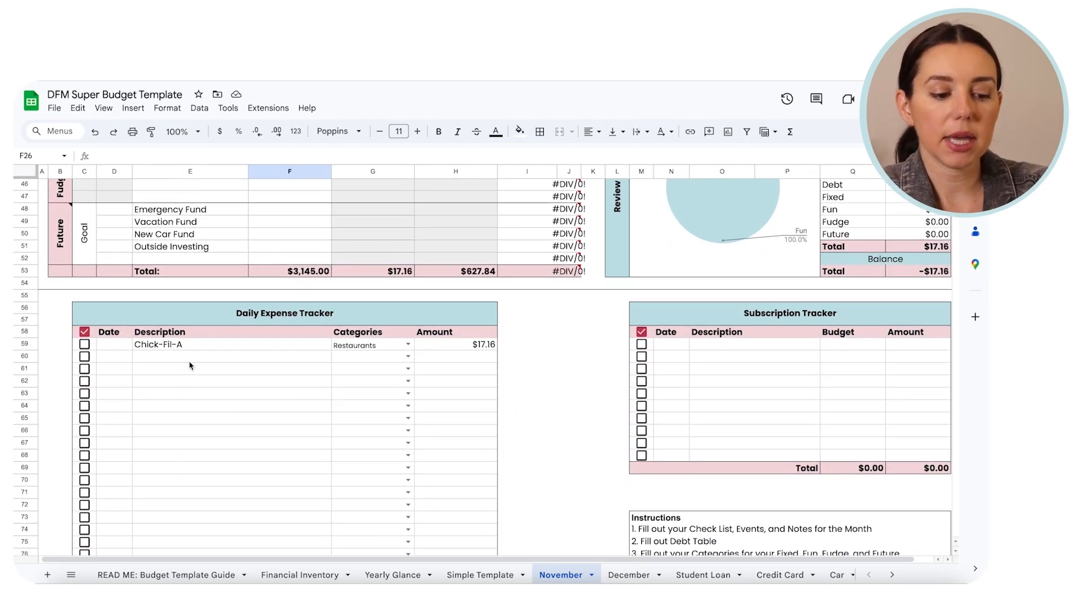
click(190, 361)
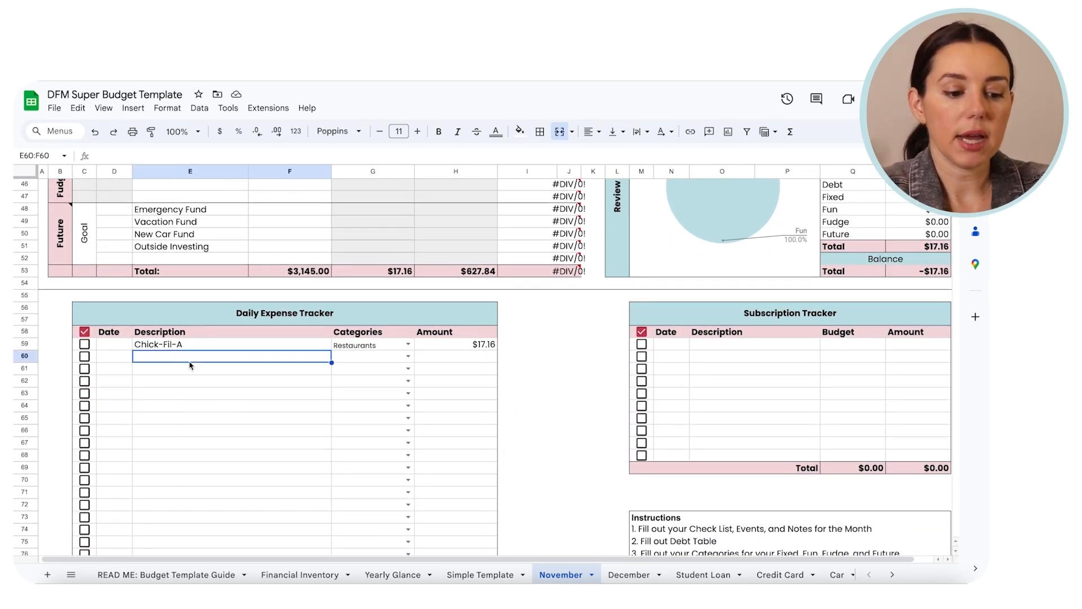
key(Left)
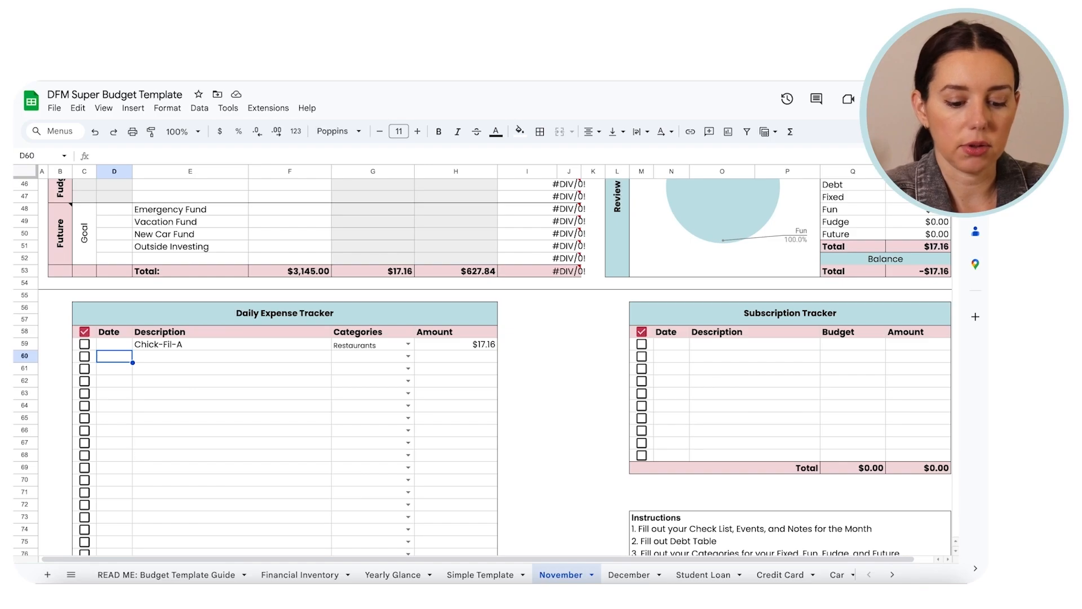
text(15)
key(Return)
key(Up)
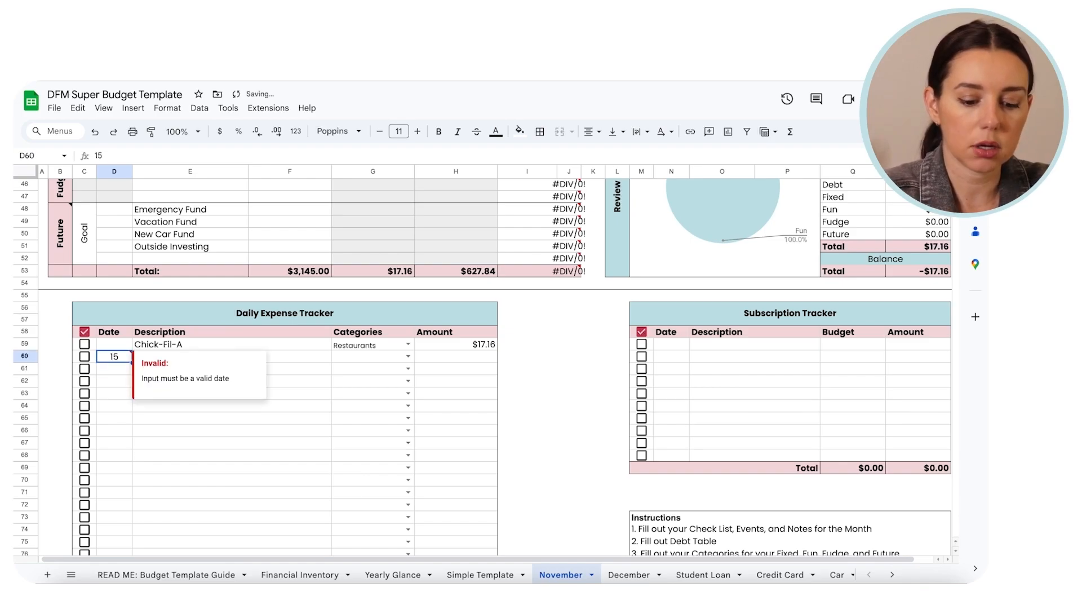
text(1/15)
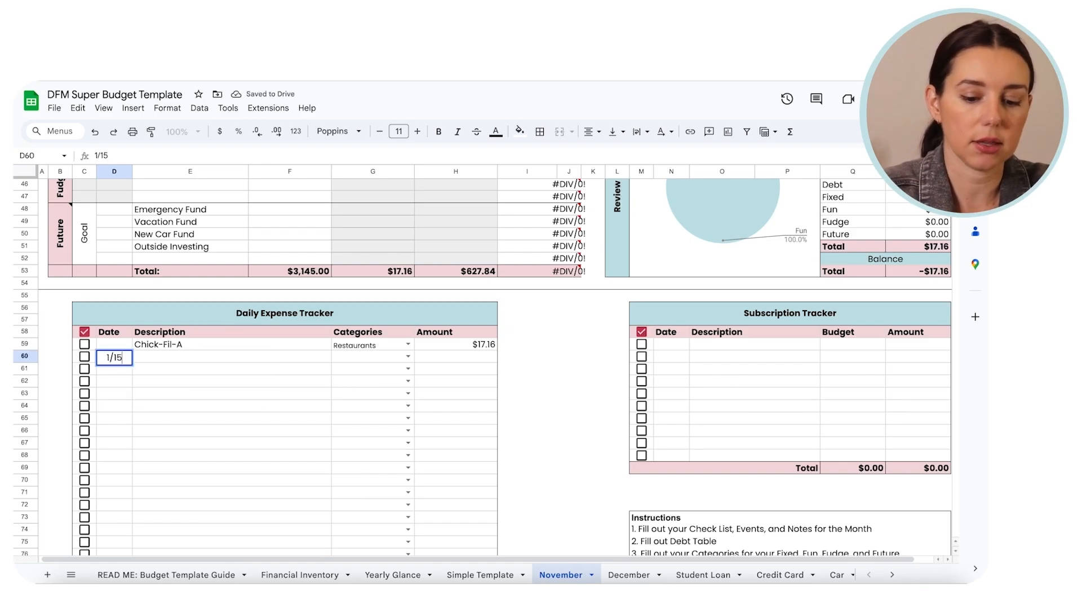
key(Tab)
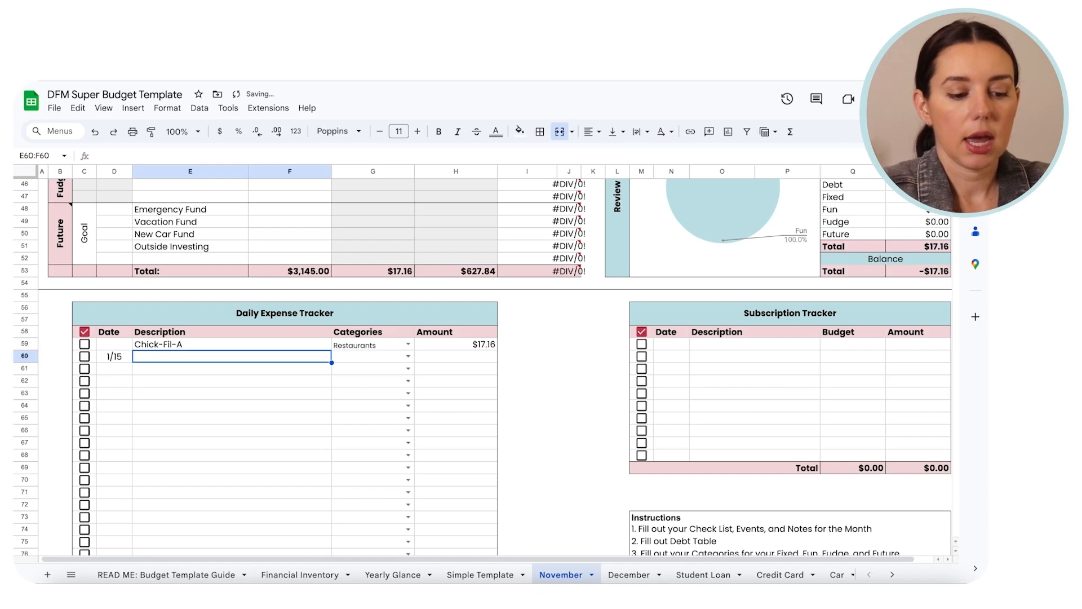
Step: Describe the 1/15 expense as Electricity and assign it the Electricity category
text(Electri)
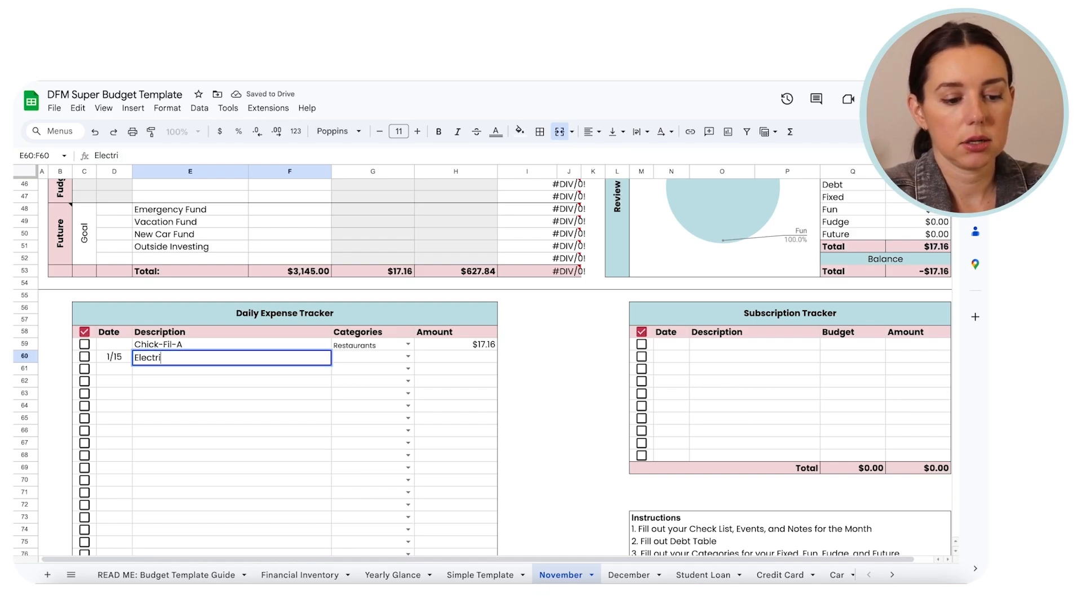
text(city)
key(Tab)
key(Return)
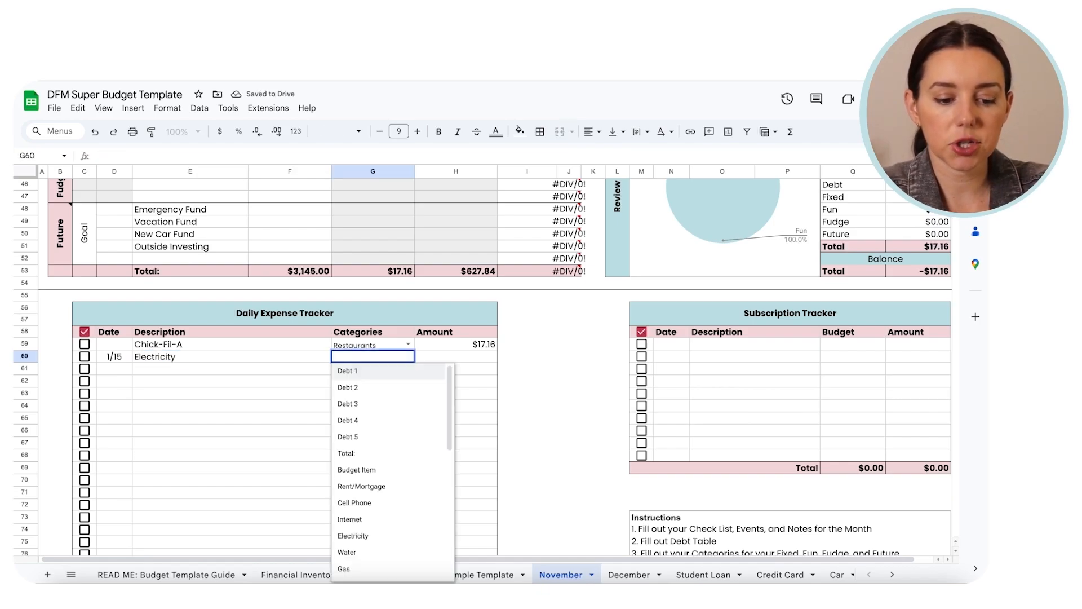
key(Down)
key(Down)
key(Down)
key(Down)
key(Down)
key(Down)
key(Down)
key(Down)
key(Down)
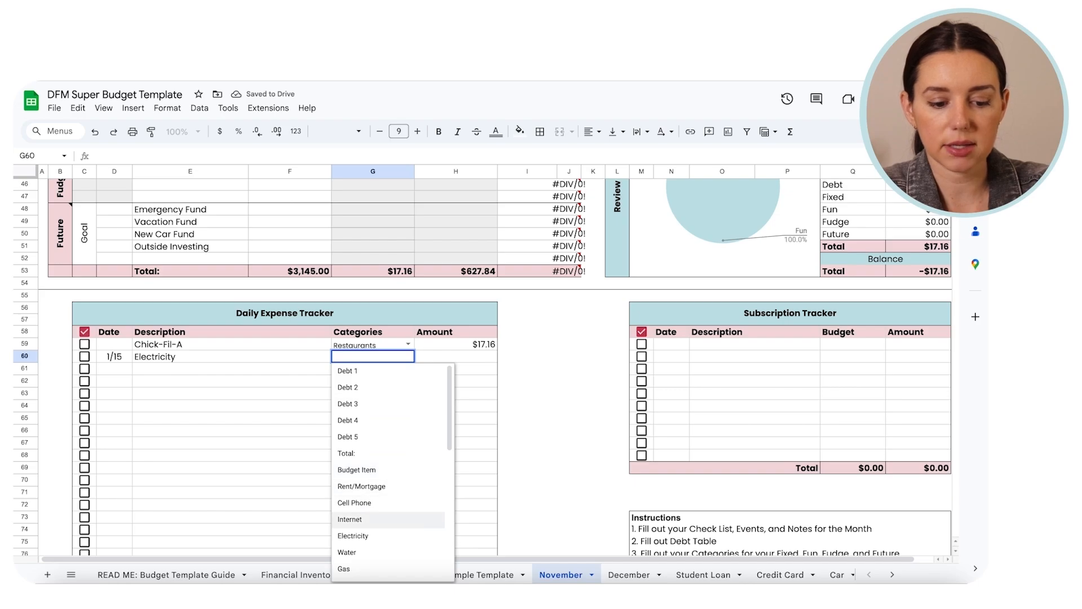
key(Down)
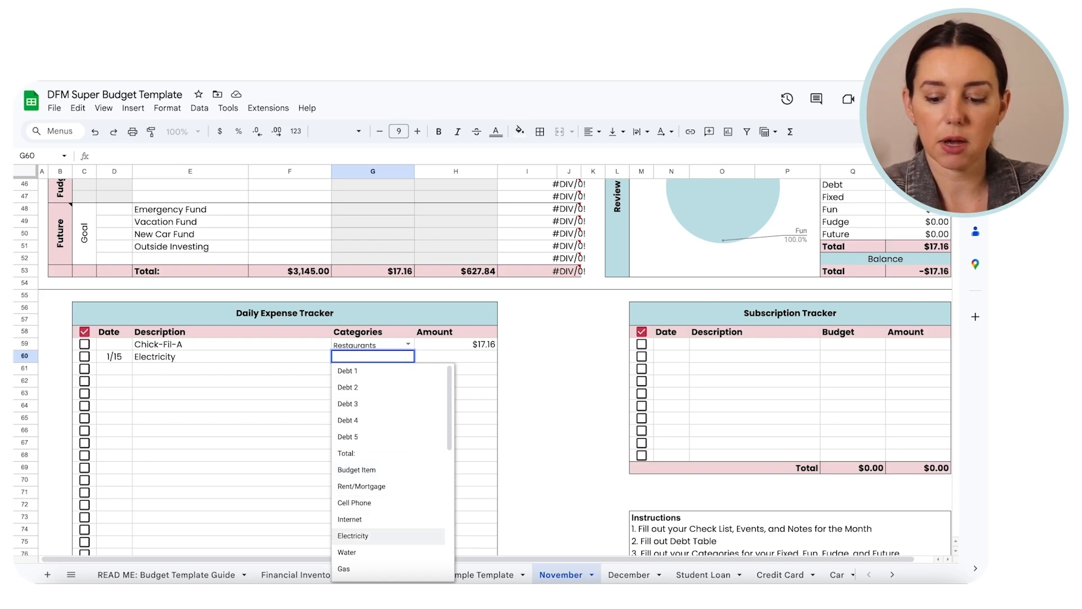
key(Return)
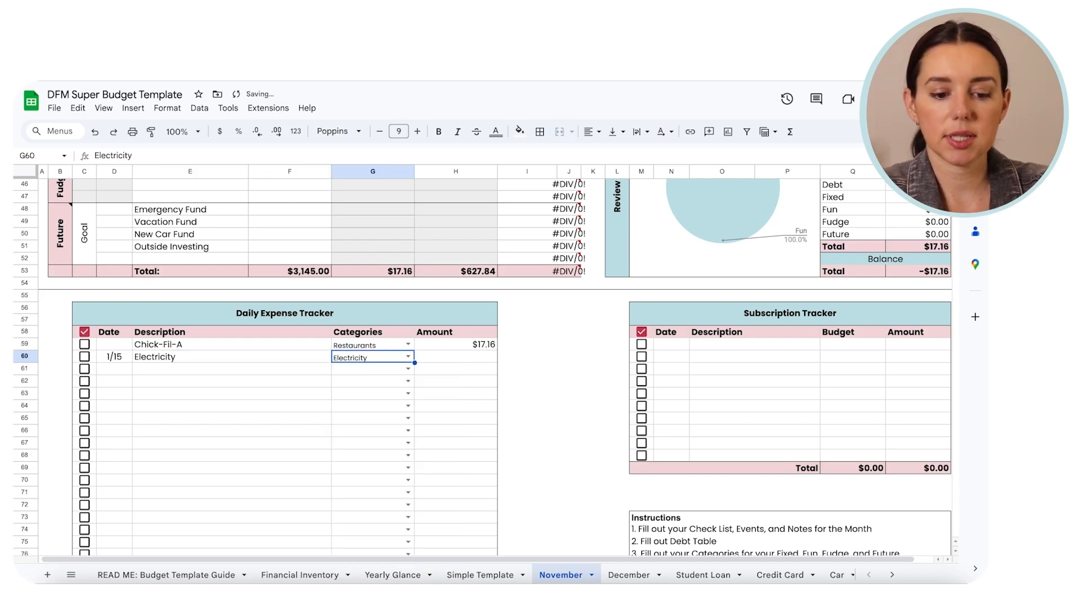
Step: Enter 135 as the amount of the 1/15 Electricity expense
key(Tab)
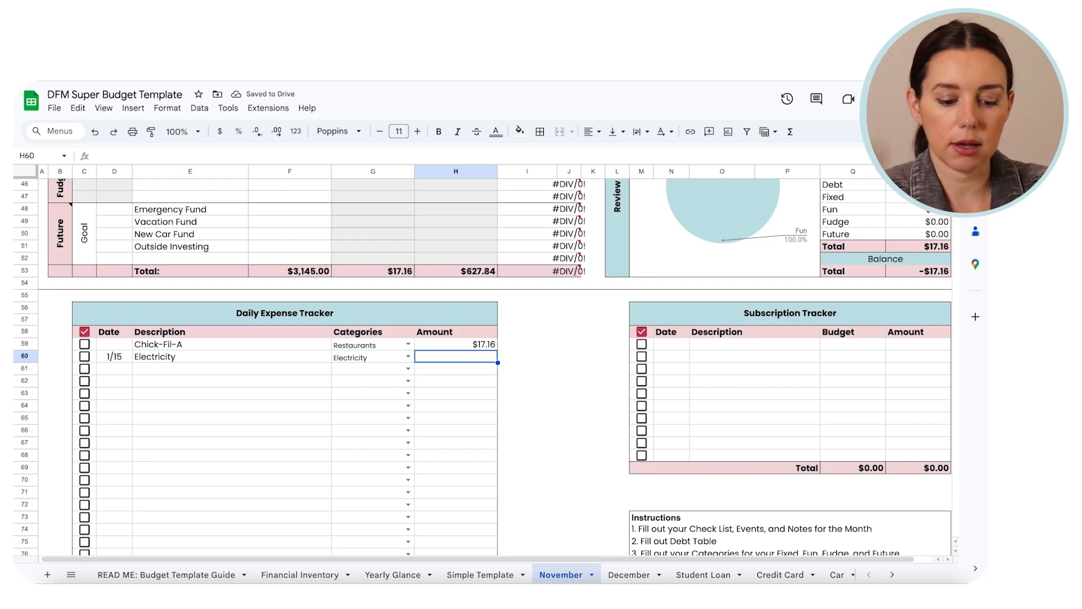
text(135)
key(Return)
Step: Check the Electricity item's actual amount and difference in the budget table, as well as the monthly income and expense summary
scroll(191, 410, up, 6)
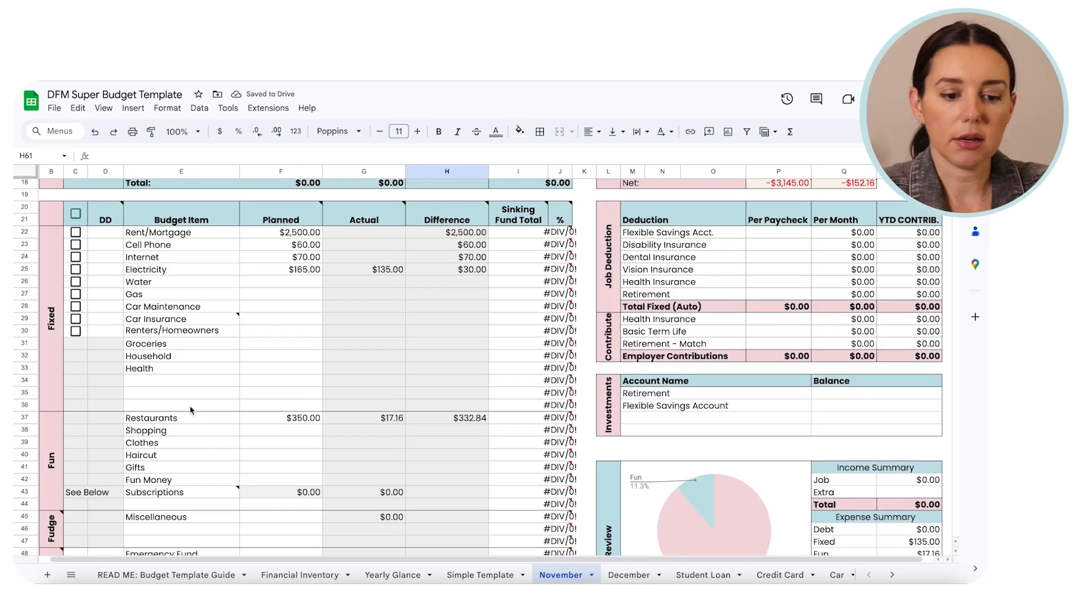
click(403, 275)
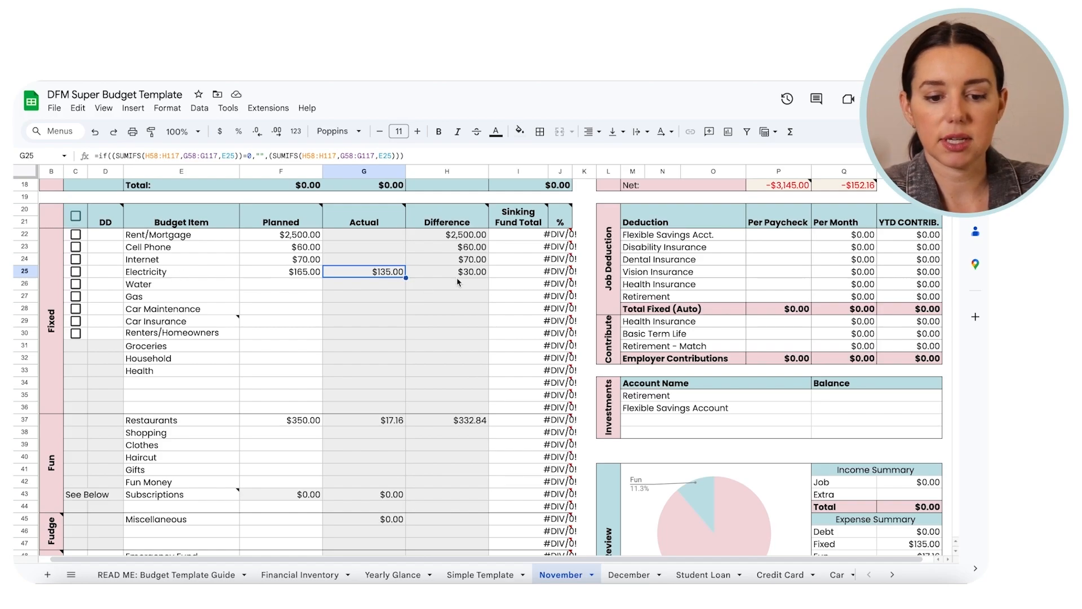
scroll(456, 278, up, 2)
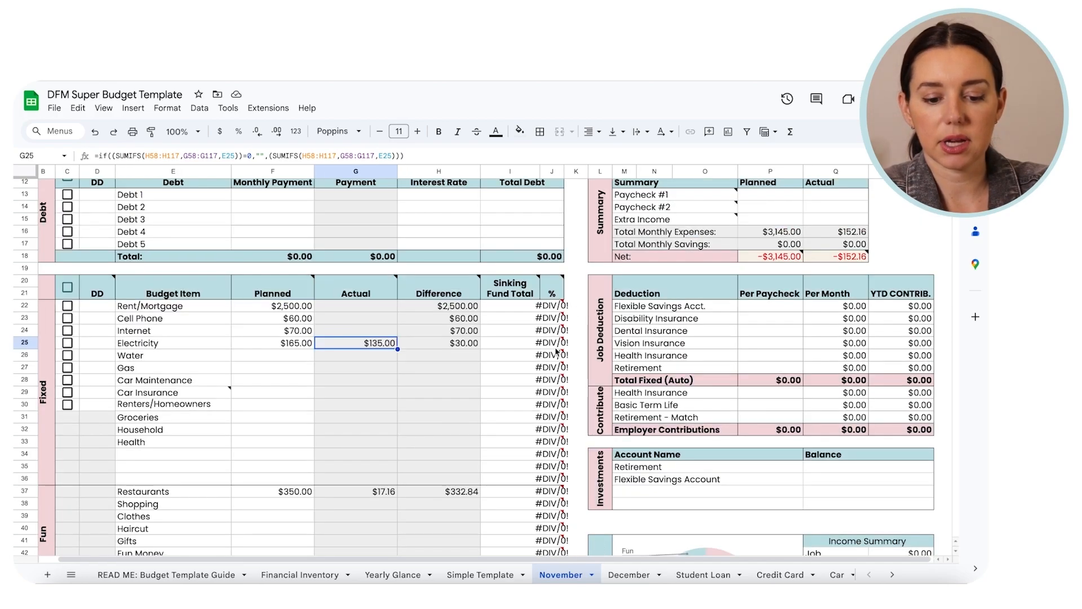
scroll(556, 424, up, 2)
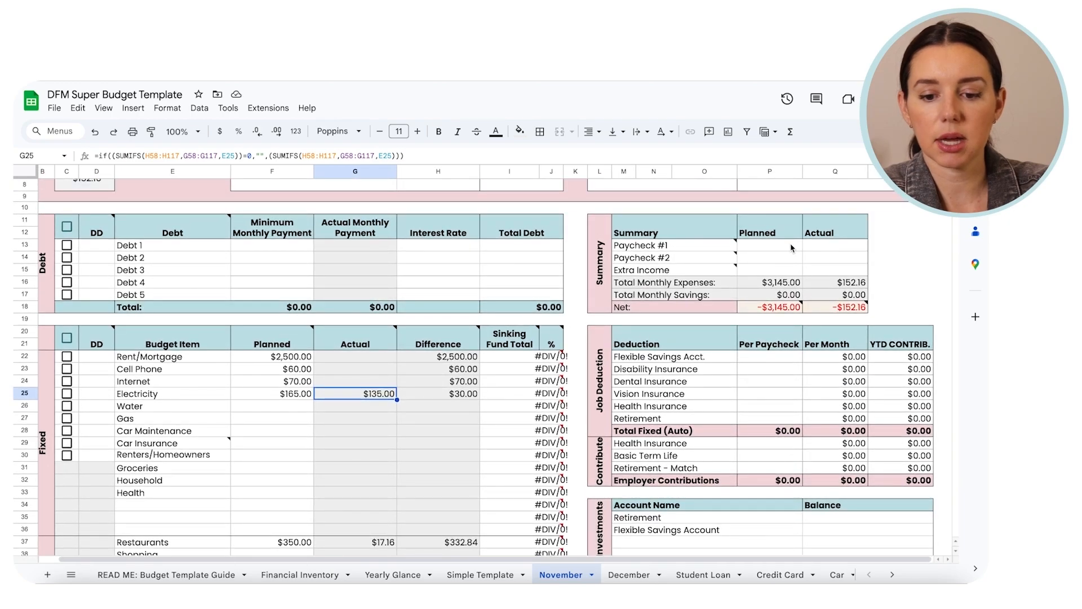
Step: Rename the Summary table's Paycheck #1 row as My Income and the Paycheck #2 row as SO's Income
click(791, 247)
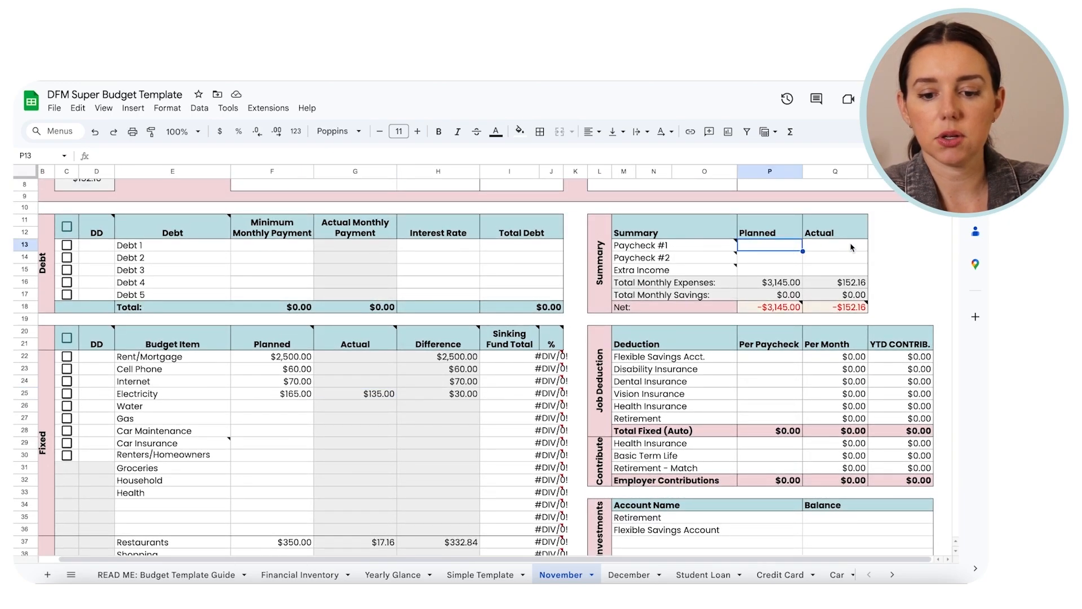
click(699, 245)
click(698, 259)
click(699, 272)
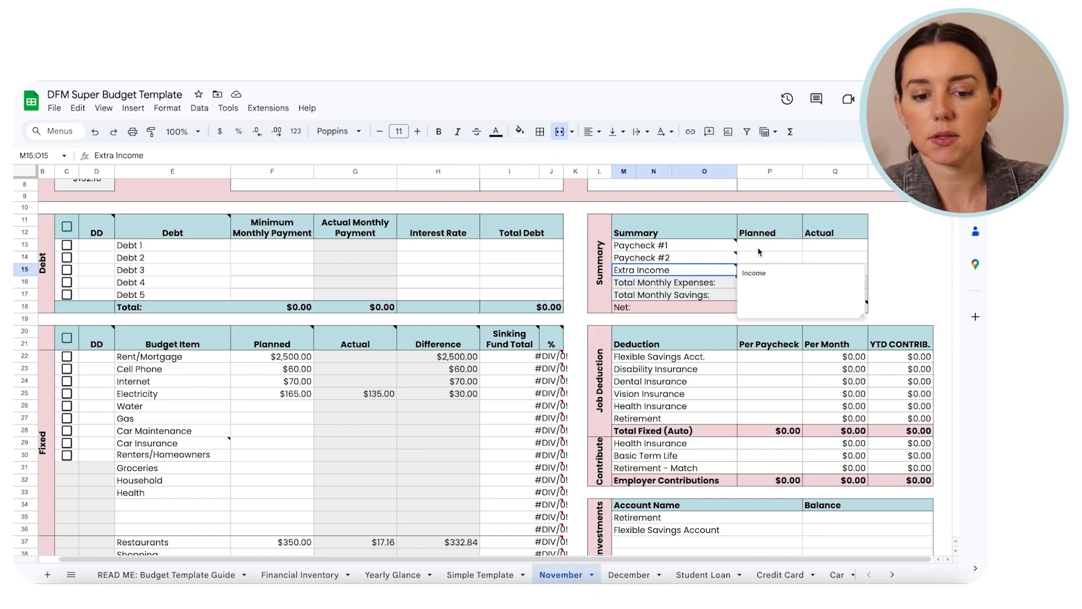
click(711, 247)
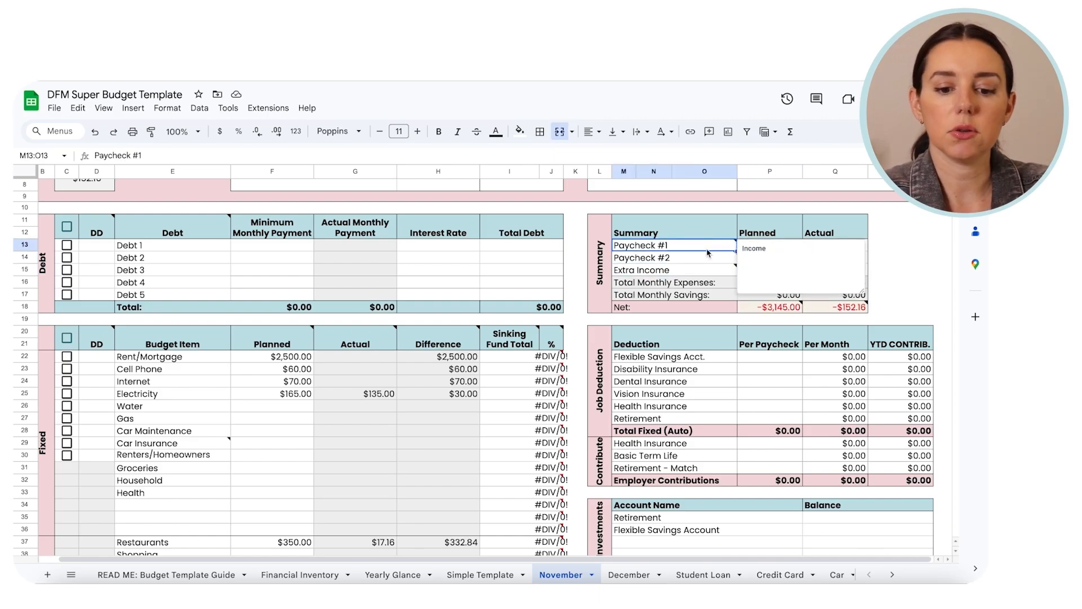
text(My Income)
key(Return)
text(SO's)
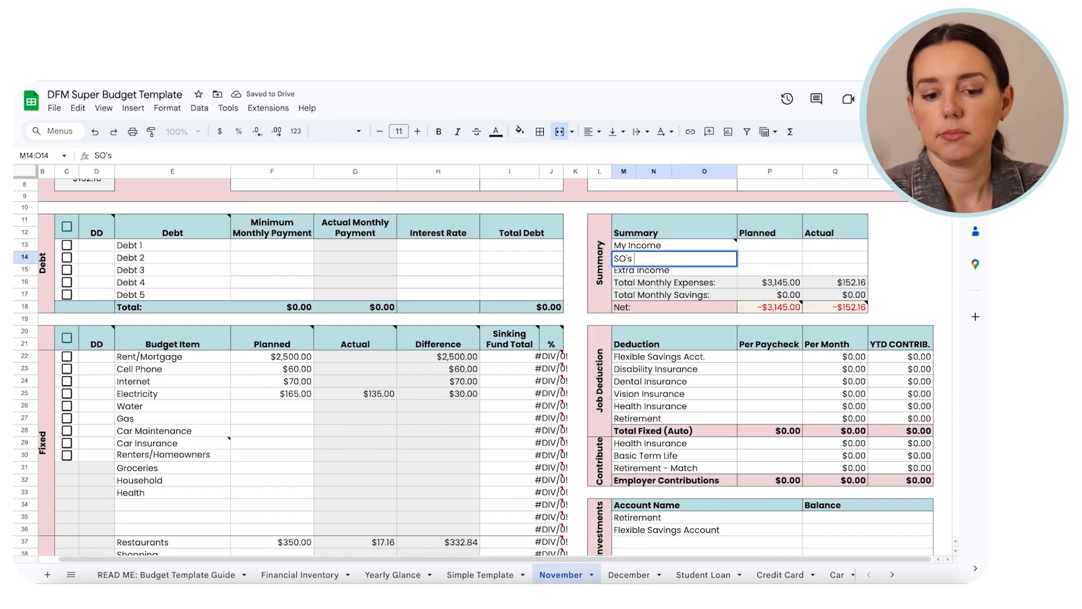
text( Income)
Step: Enter planned amounts of 5000 for My Income, 6000 for SO's Income and 0 for Extra Income
click(769, 244)
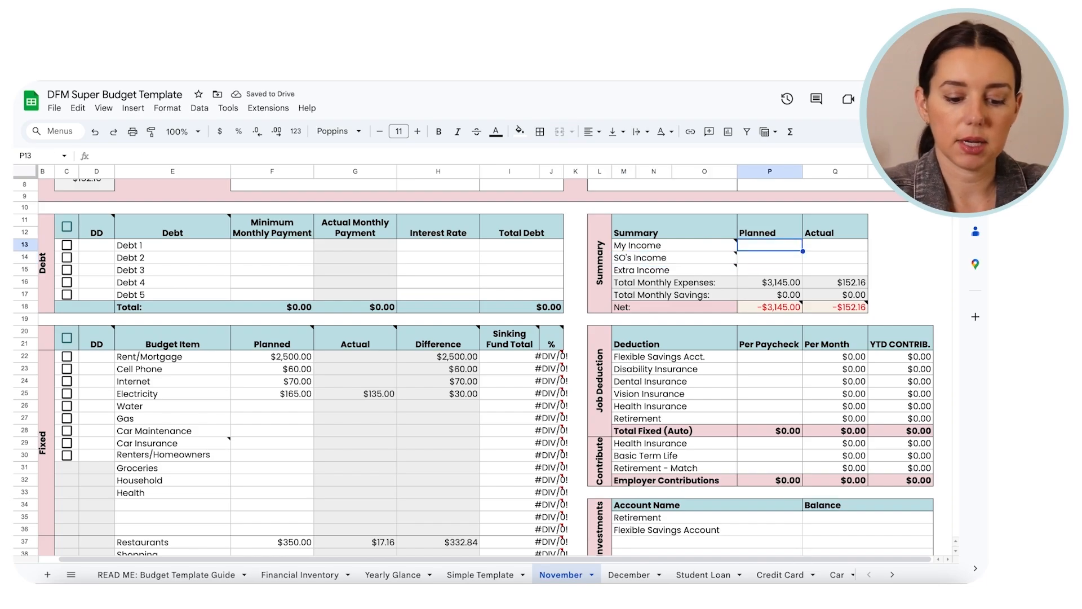
text(5,00)
text(000)
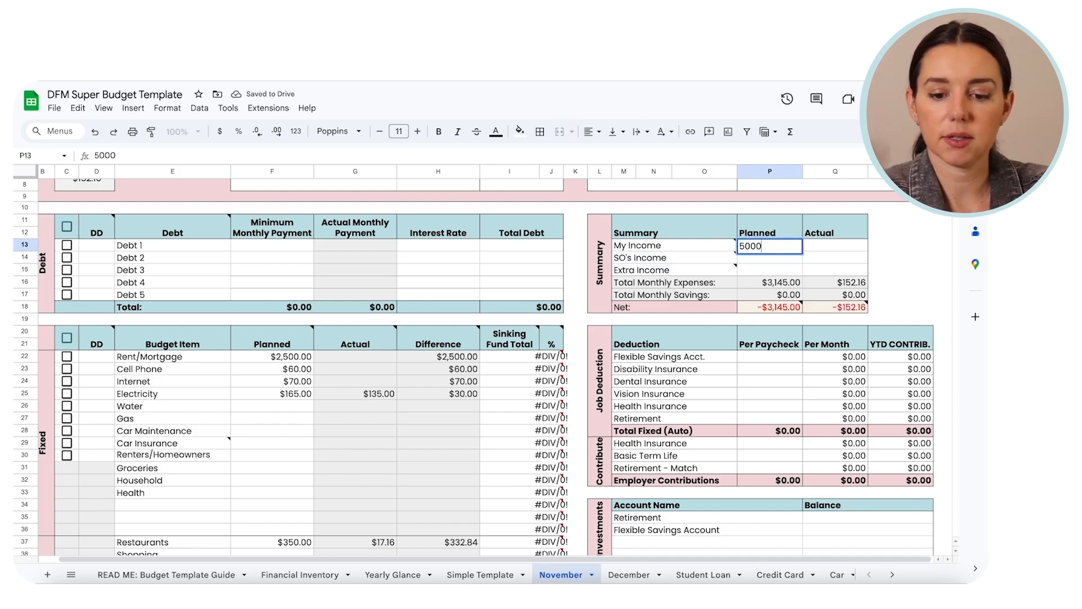
key(Return)
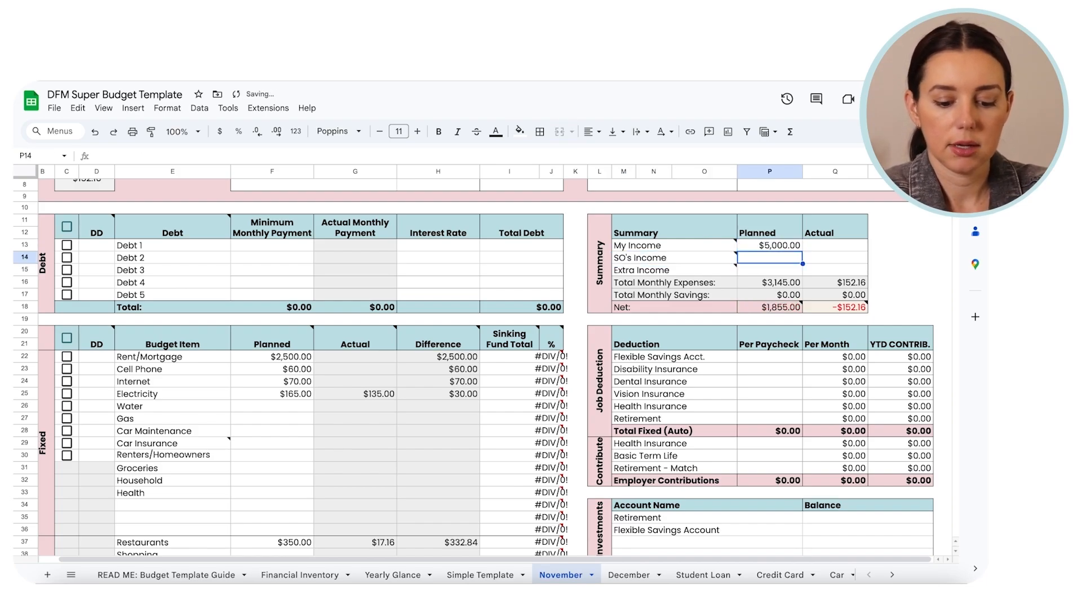
text(6000)
key(Return)
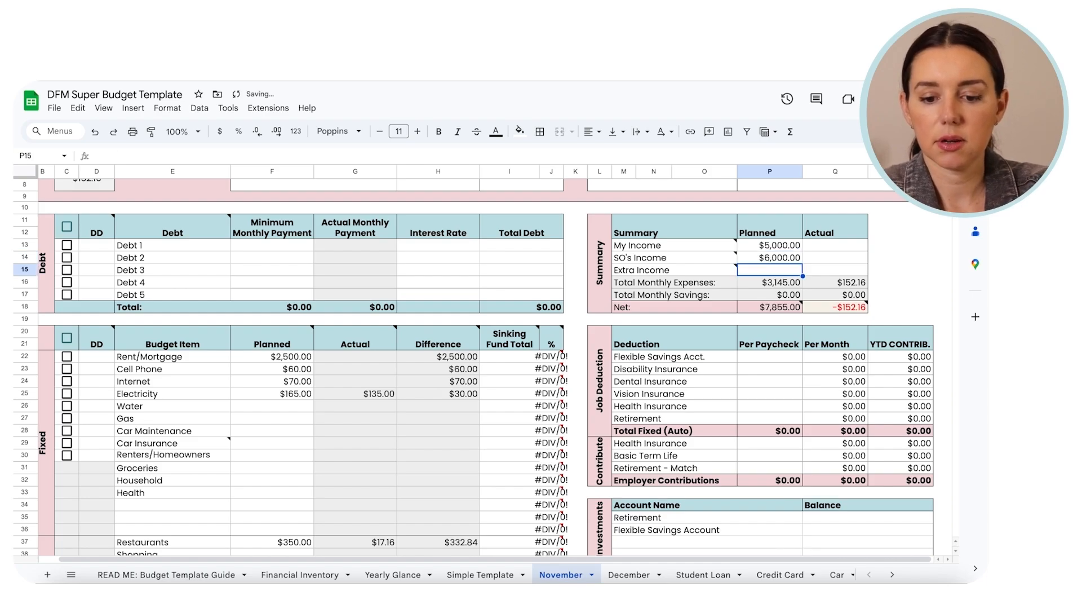
text(0)
key(Return)
Step: Enter 5000 as the actual amount for both My Income and SO's Income in the Summary table
key(Up)
key(Right)
key(Up)
key(Up)
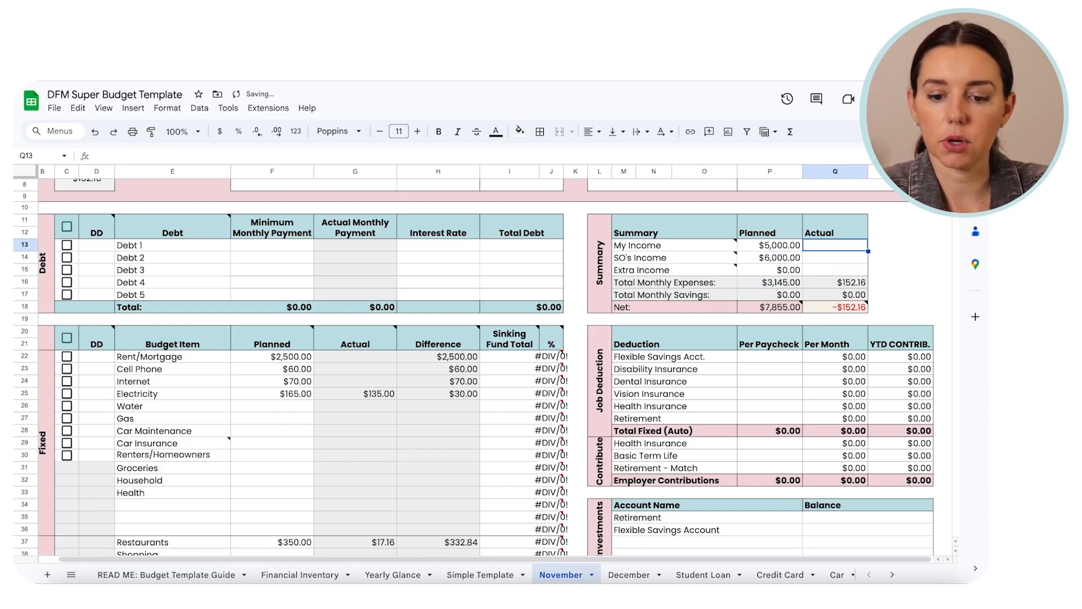
text(5000)
key(Tab)
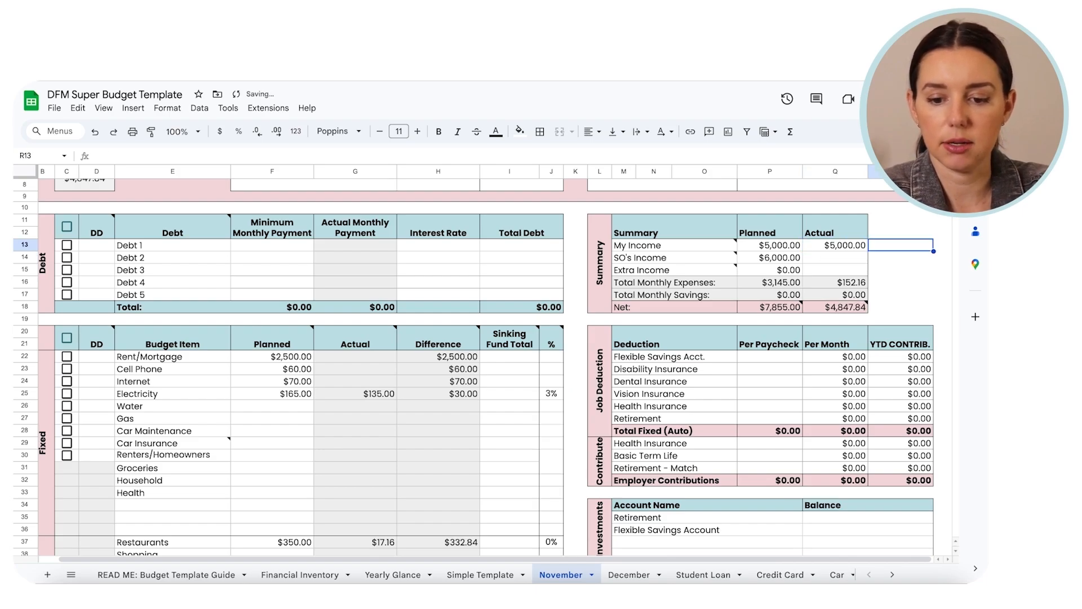
key(Return)
text(5000)
key(Return)
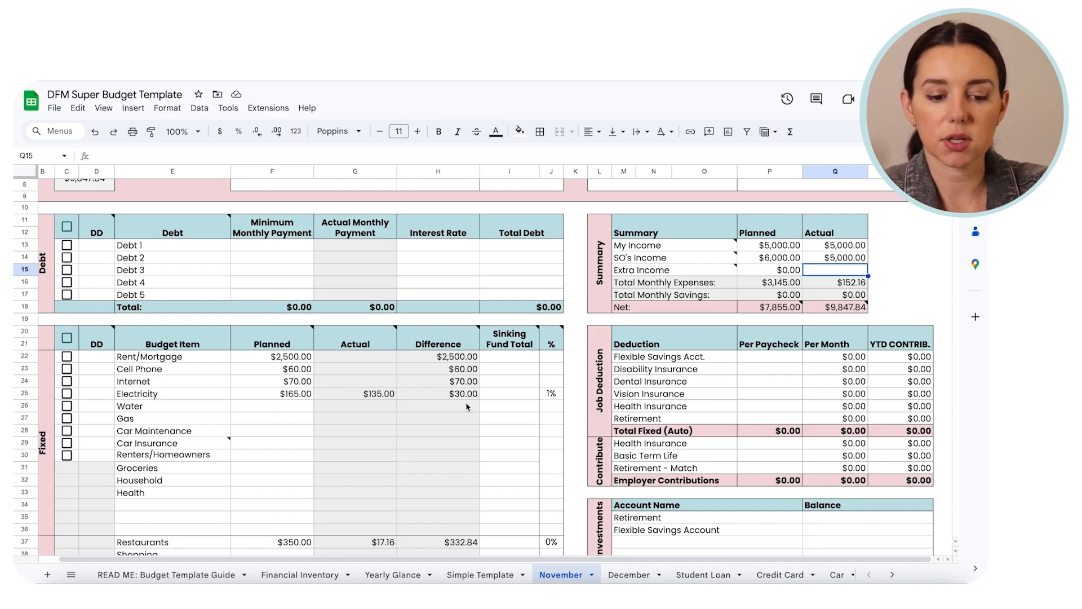
Step: Examine the Review pie chart with its income, expense and balance summaries, along with the Summary table and Daily Expense Tracker
scroll(556, 420, down, 3)
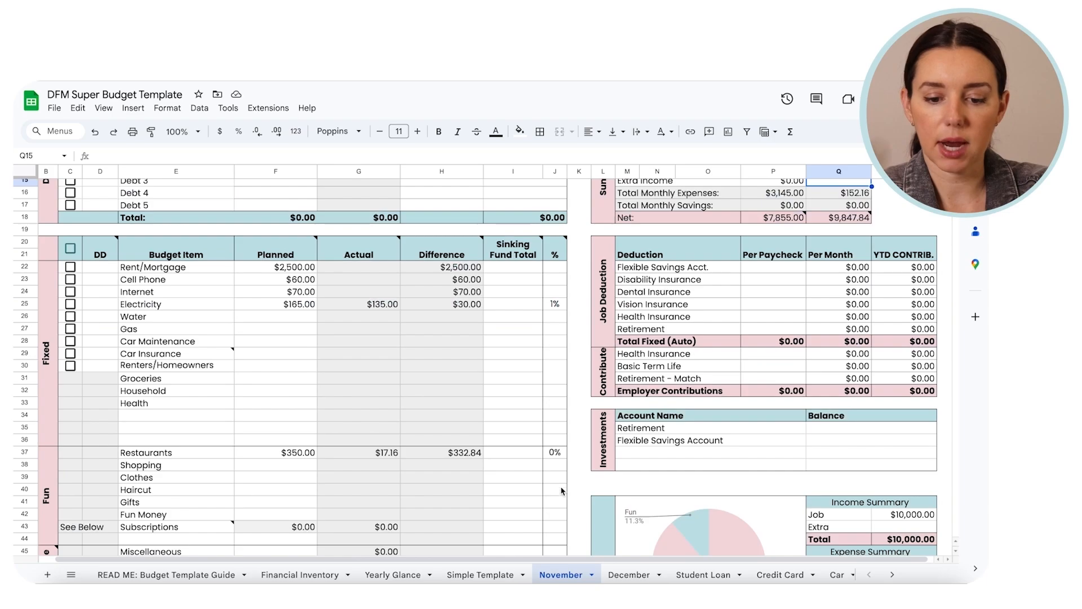
scroll(561, 496, down, 5)
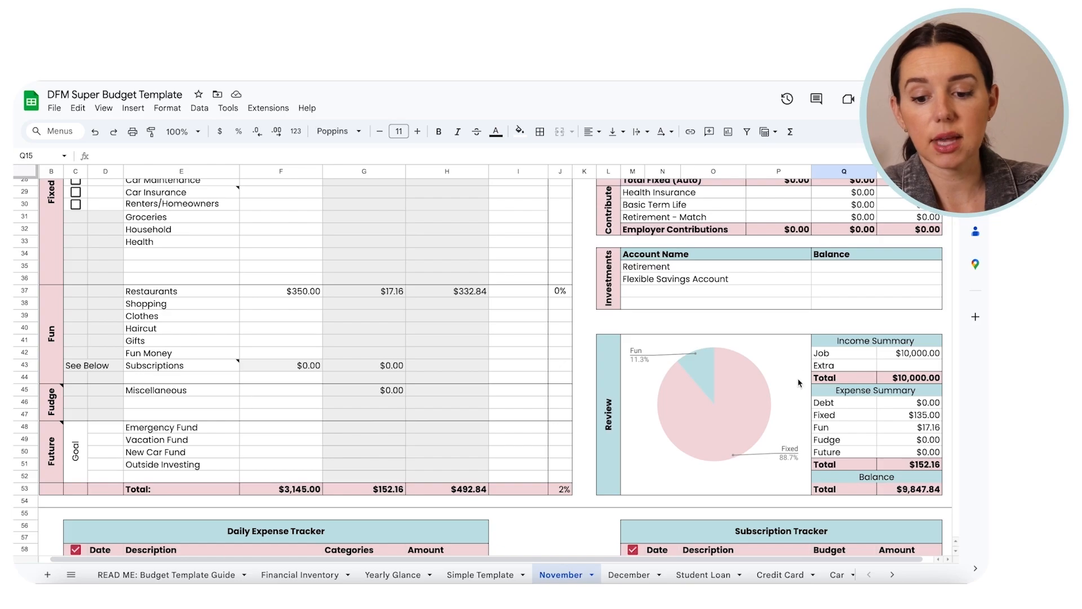
scroll(788, 401, down, 1)
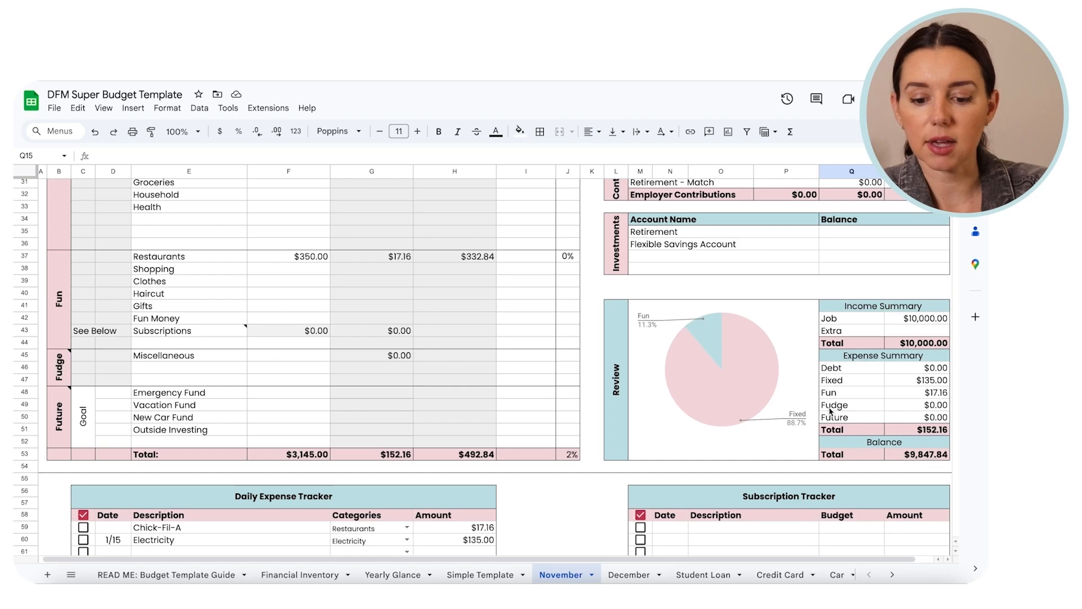
scroll(780, 370, up, 5)
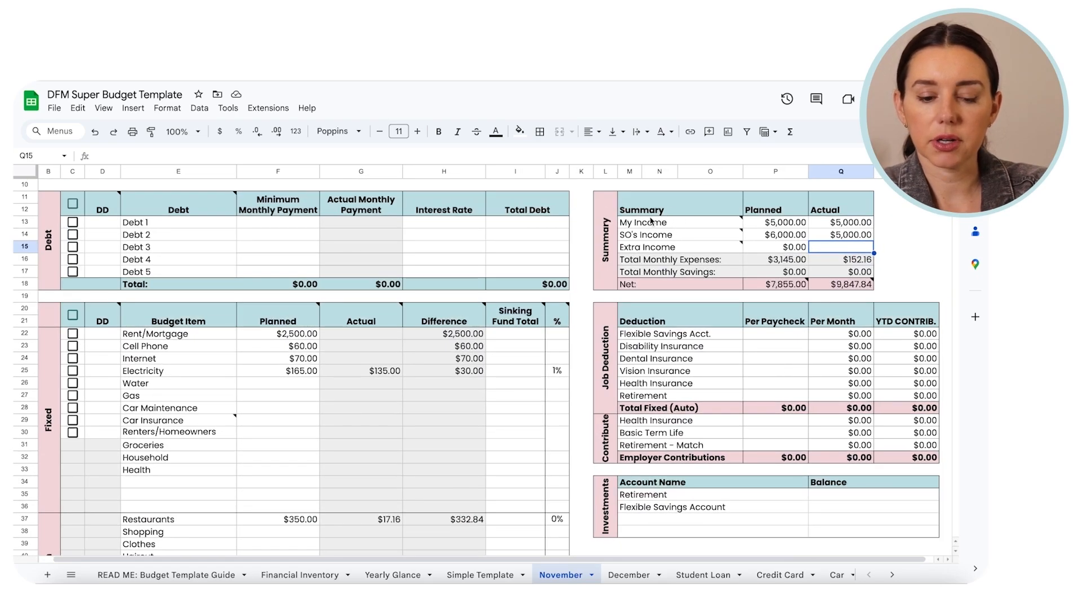
scroll(270, 364, down, 5)
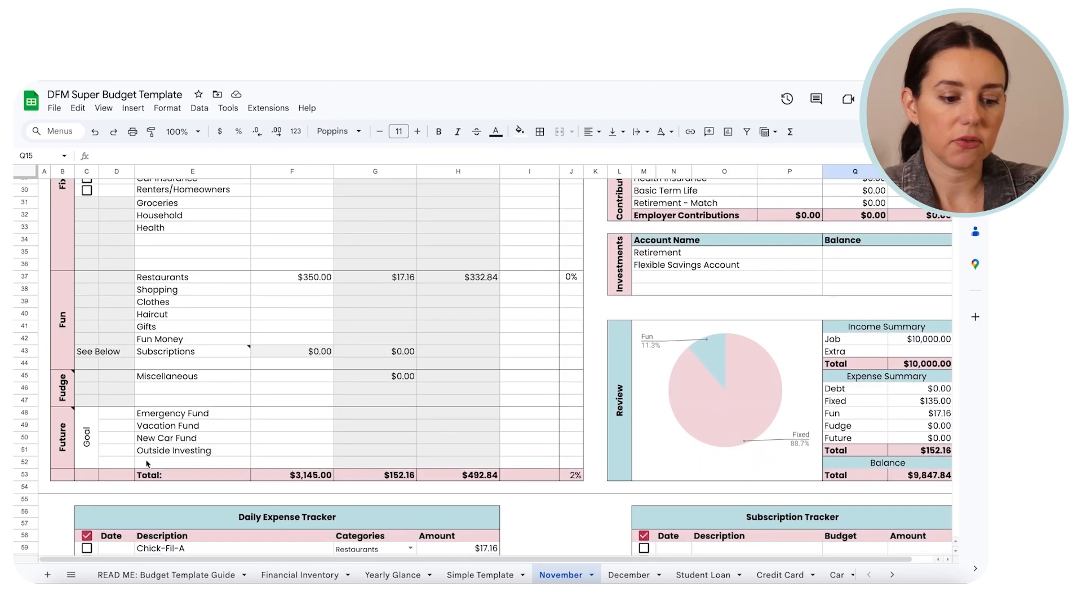
scroll(231, 444, down, 2)
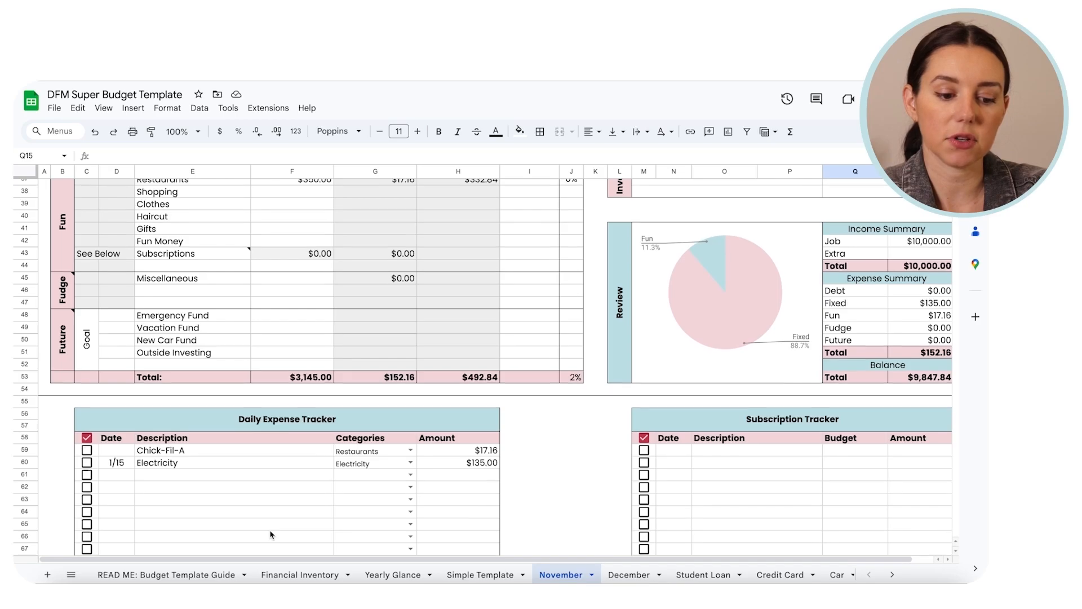
scroll(271, 534, up, 8)
scroll(270, 534, up, 1)
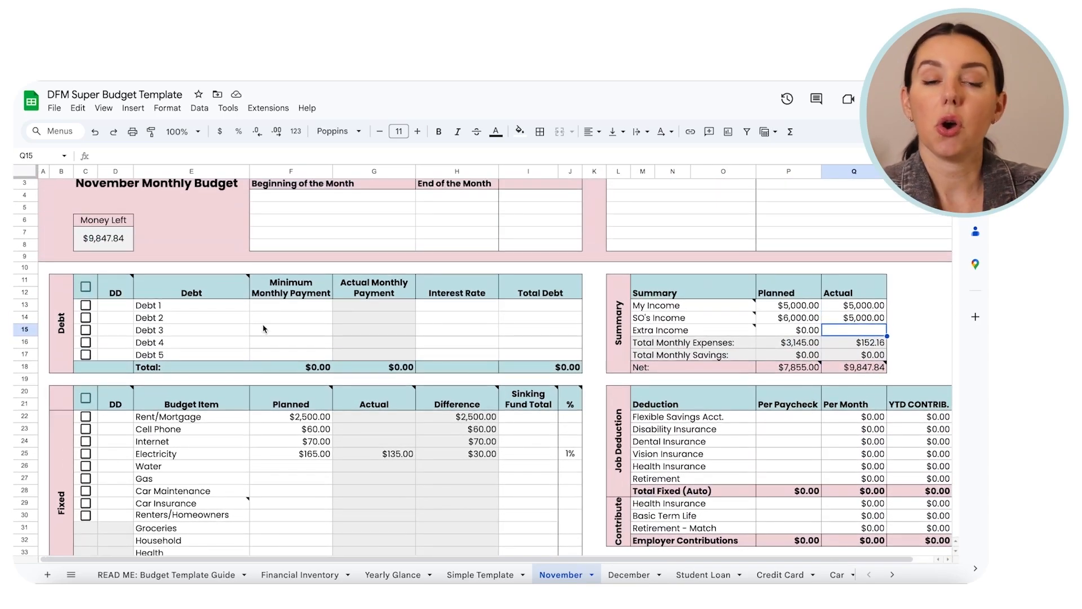
Step: Rename Debt 1 as Discover CC in the Debt table and set its minimum monthly payment to 110
click(205, 309)
text(Di)
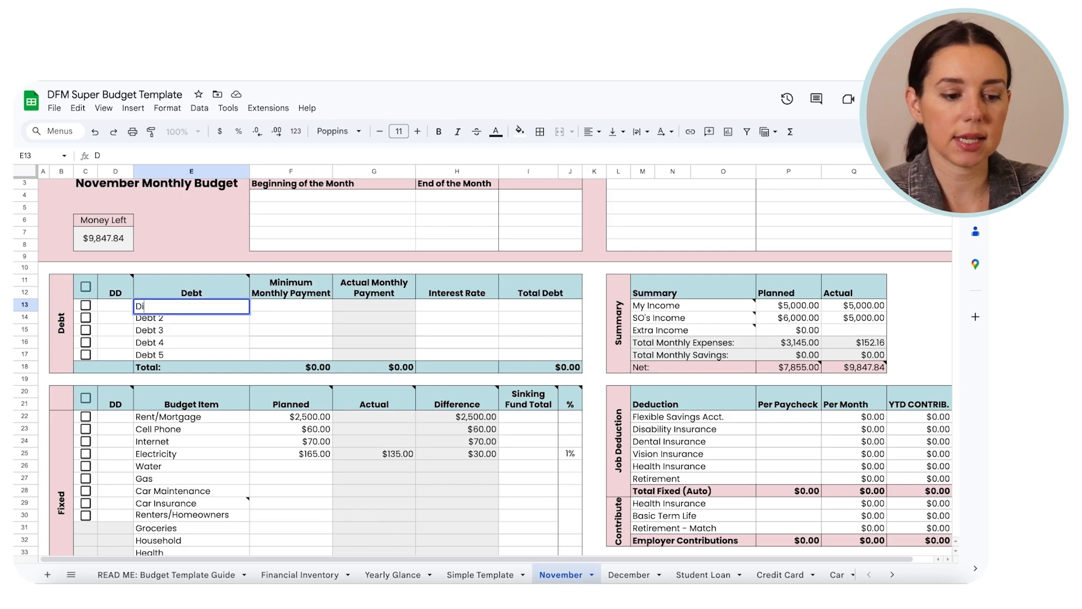
text(scover CC)
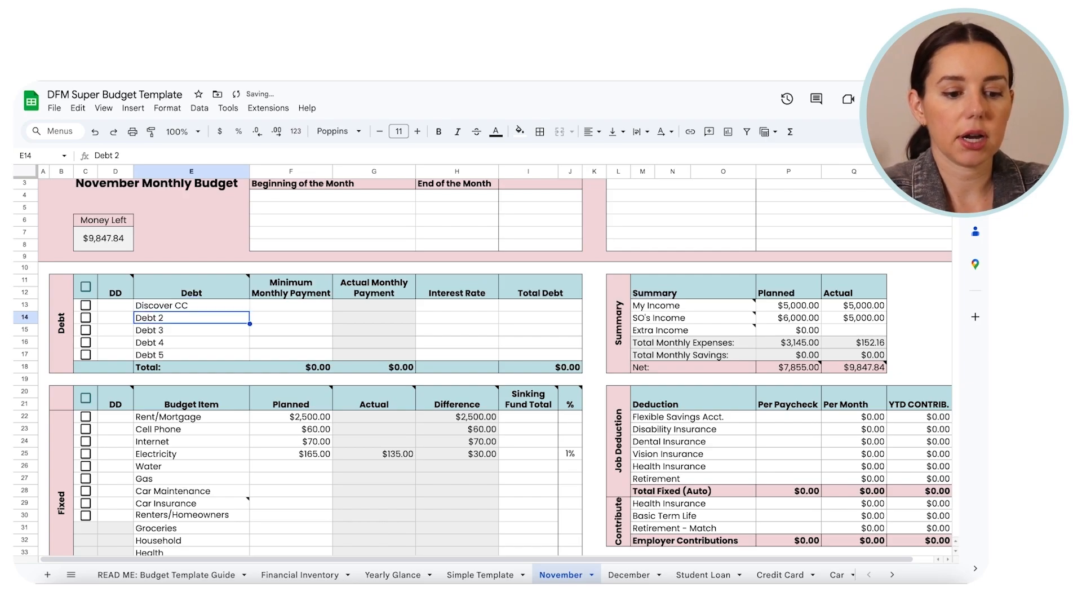
key(Tab)
text(110)
key(Return)
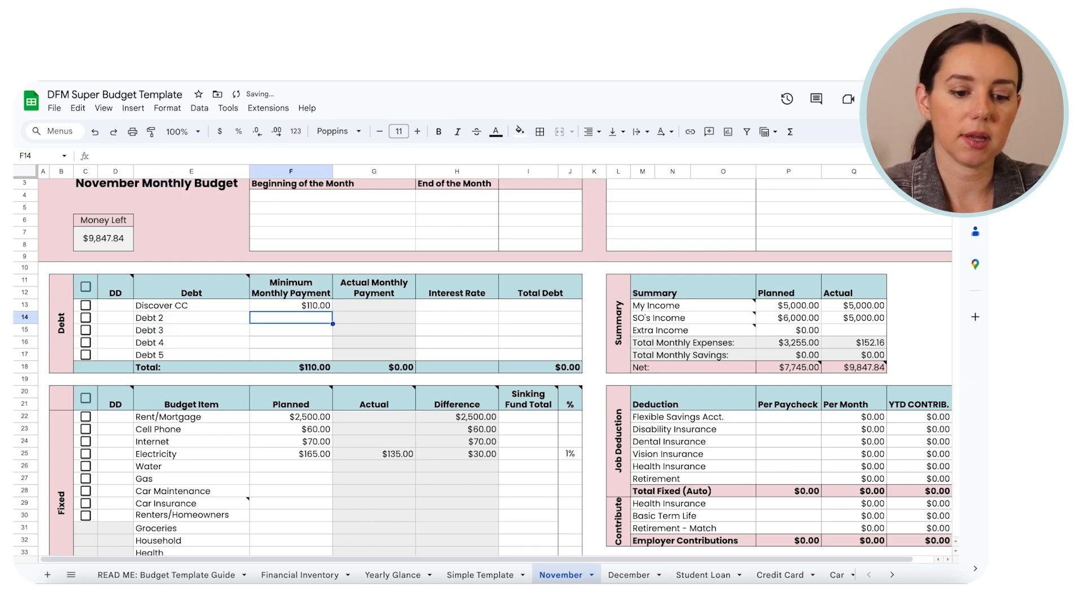
Step: Enter 1/24 as the due date of the Discover CC debt
key(Left)
key(Left)
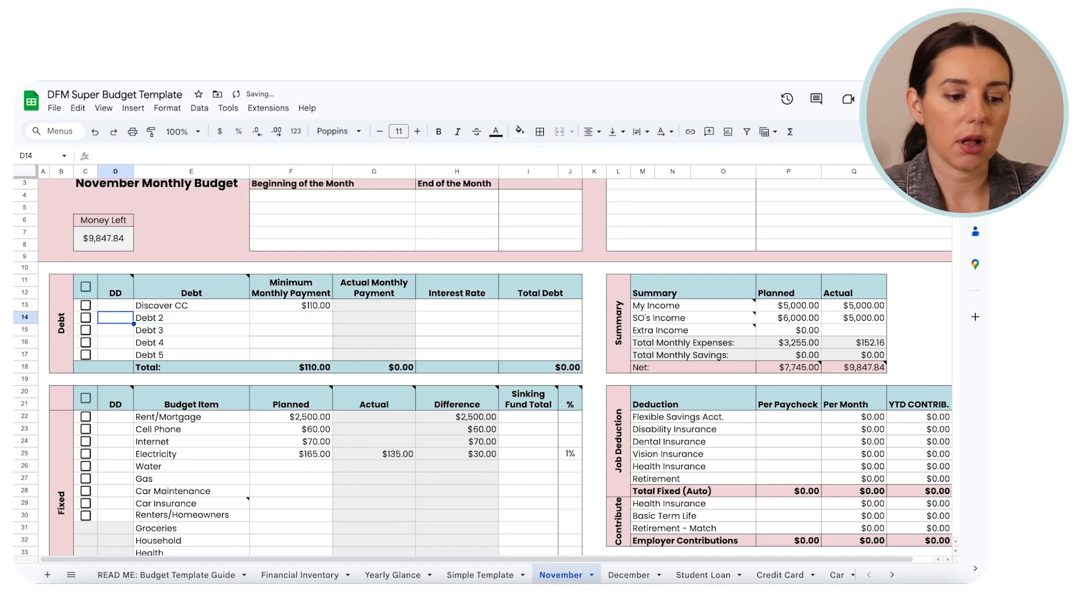
key(Up)
text(1/24)
key(Return)
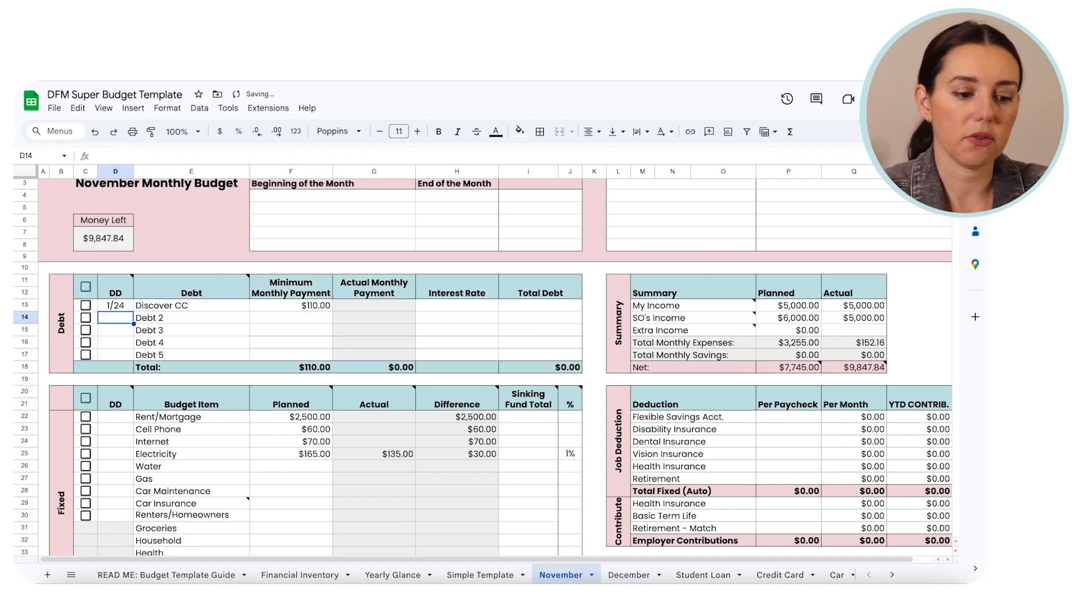
Step: Set the Discover CC interest rate to 24% and its total debt to 3456, formatted as currency
click(459, 309)
key(Tab)
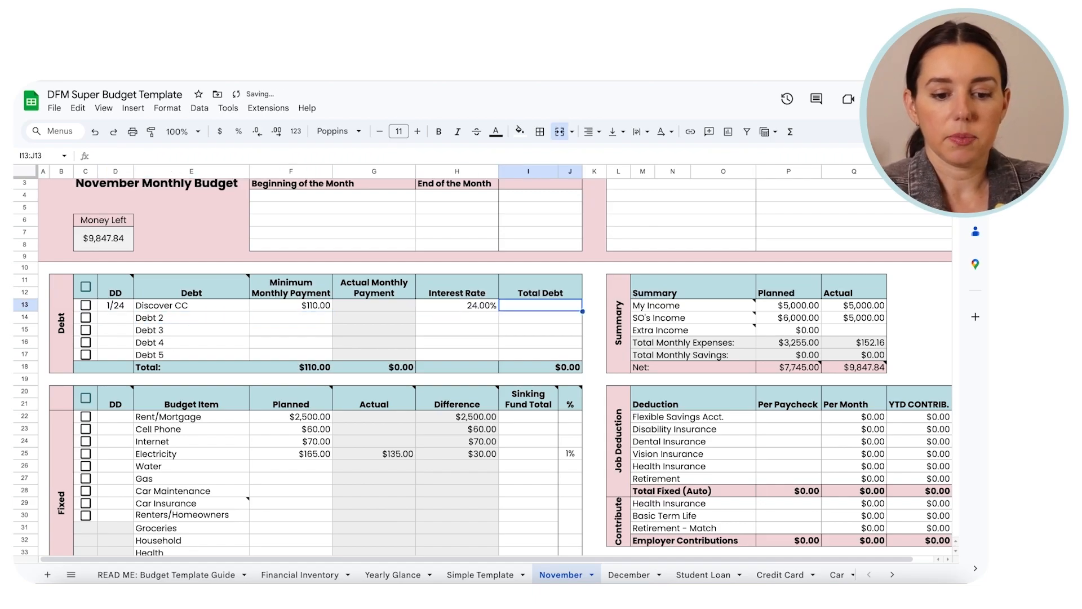
text(3456)
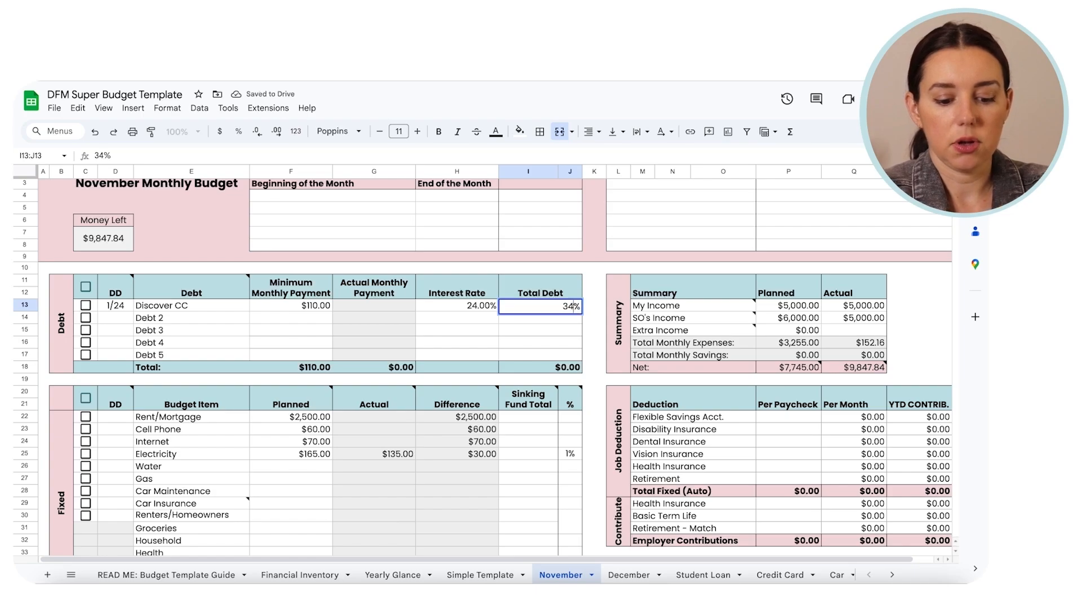
key(Return)
key(Up)
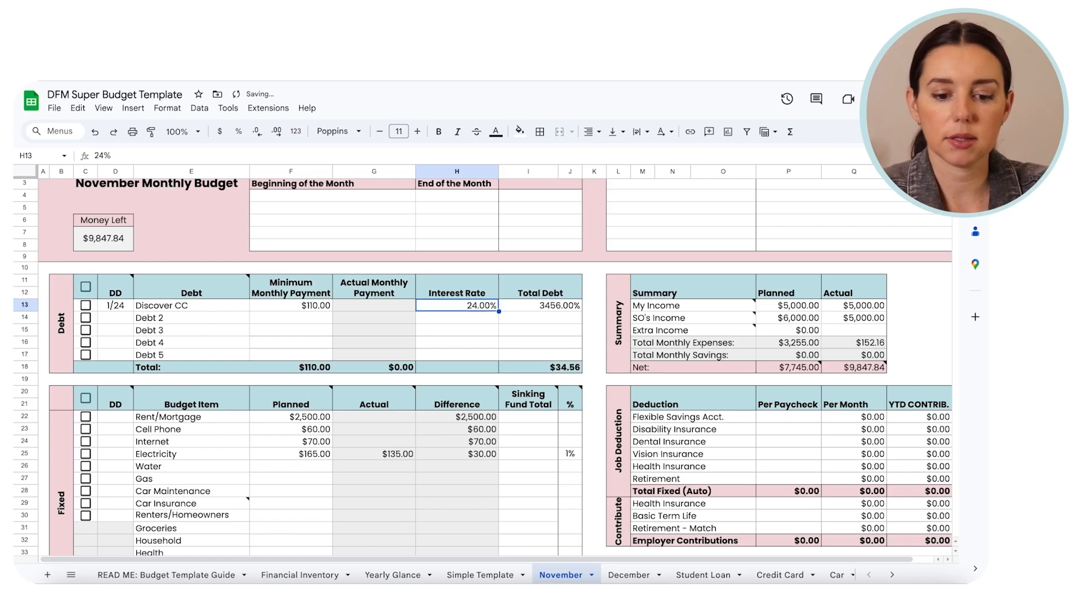
key(Right)
click(220, 131)
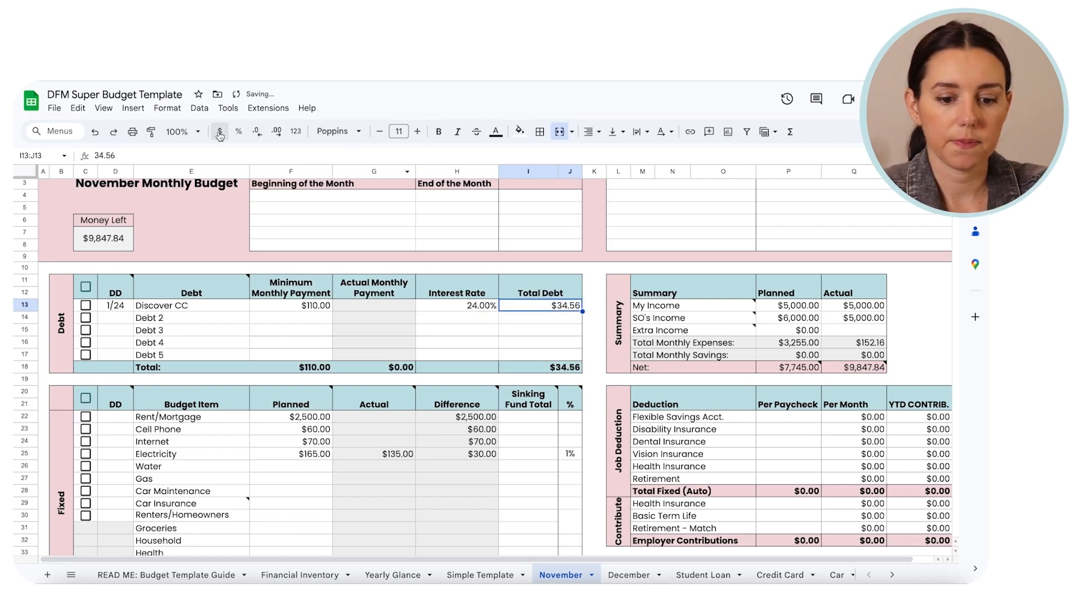
key(Down)
Step: Add a Daily Expense Tracker entry below Electricity with the date 1/24 and the description Discover CC Payment
mouse_move(436, 398)
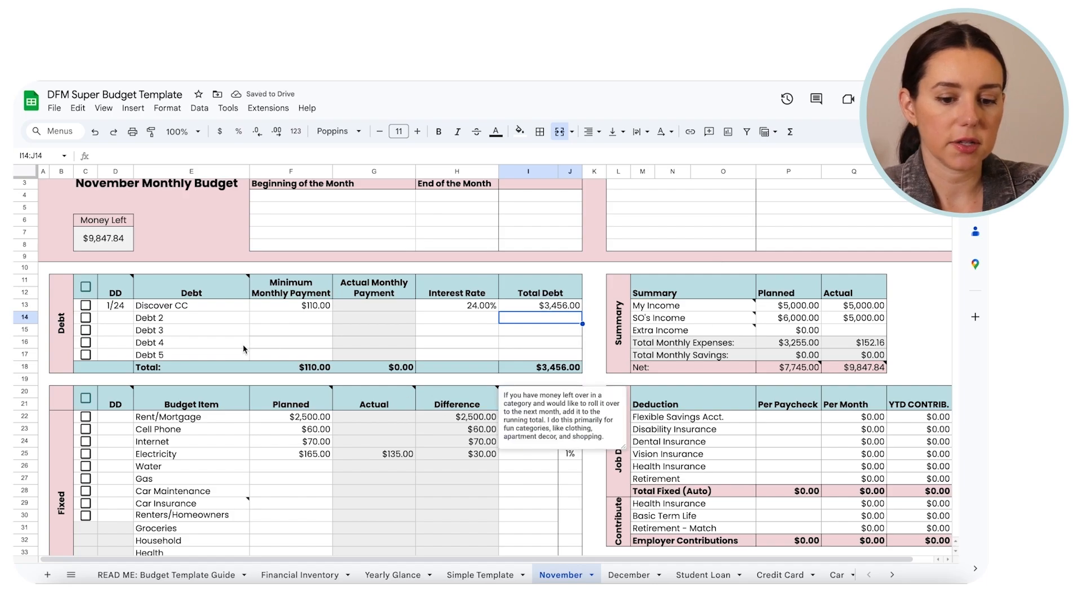
scroll(417, 359, down, 6)
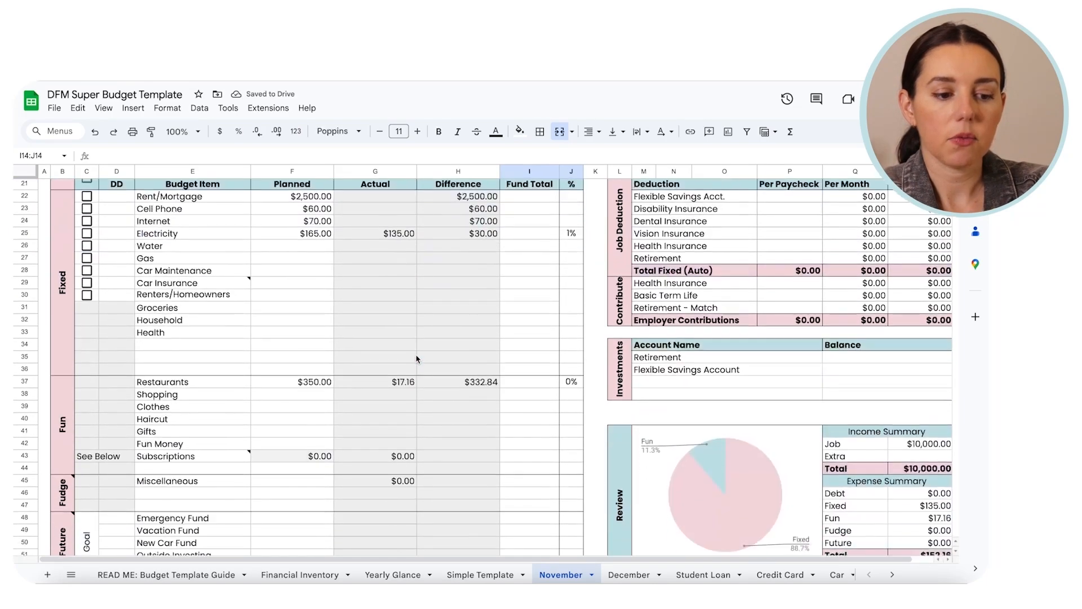
scroll(417, 359, down, 6)
click(152, 327)
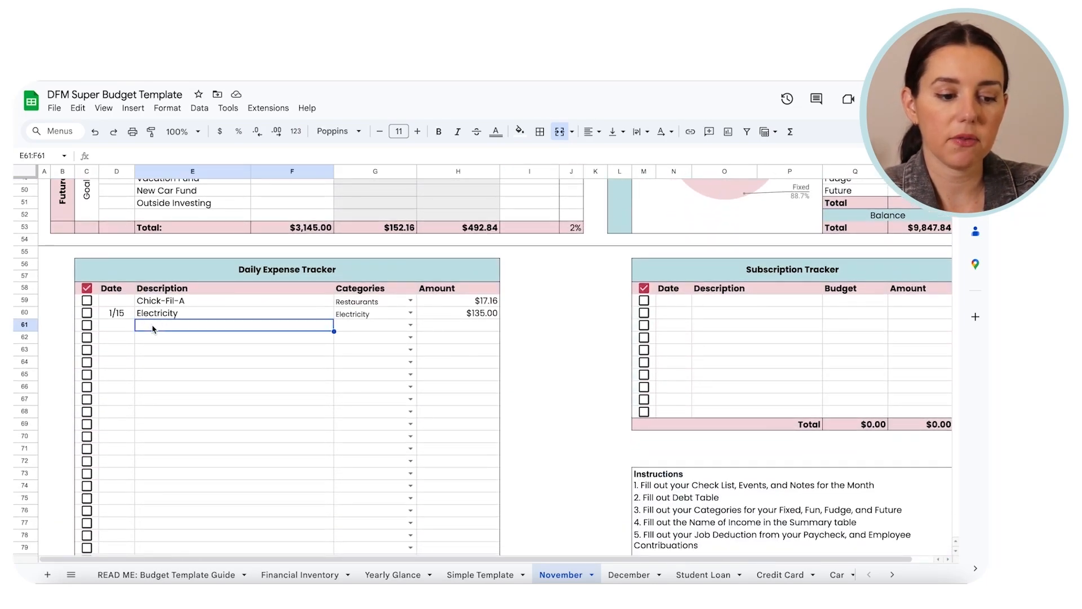
click(115, 328)
text(1/24)
key(Tab)
text(Disc)
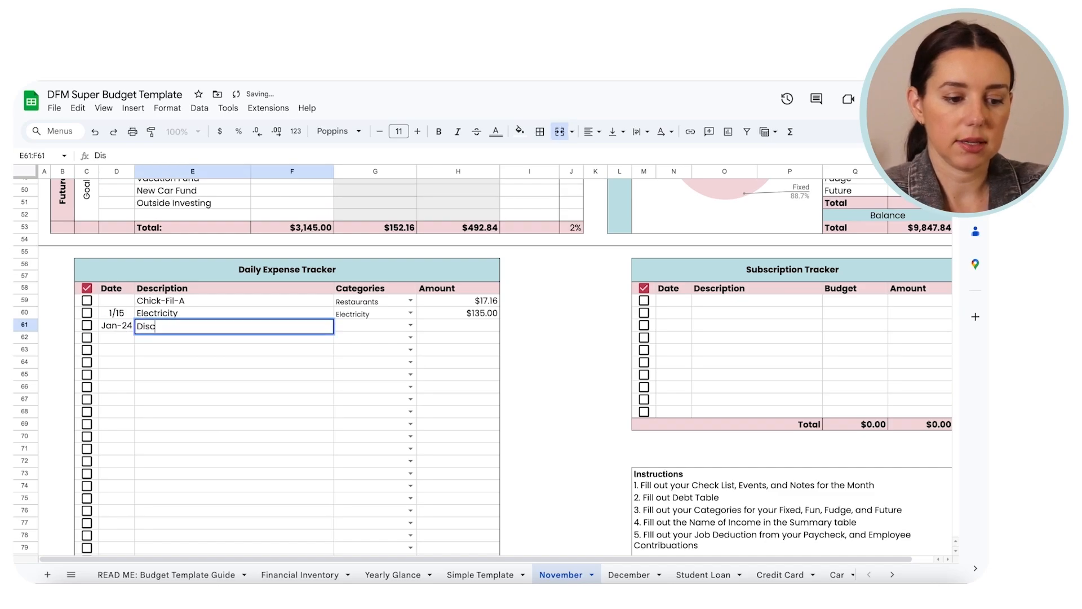
text(over CC Payment)
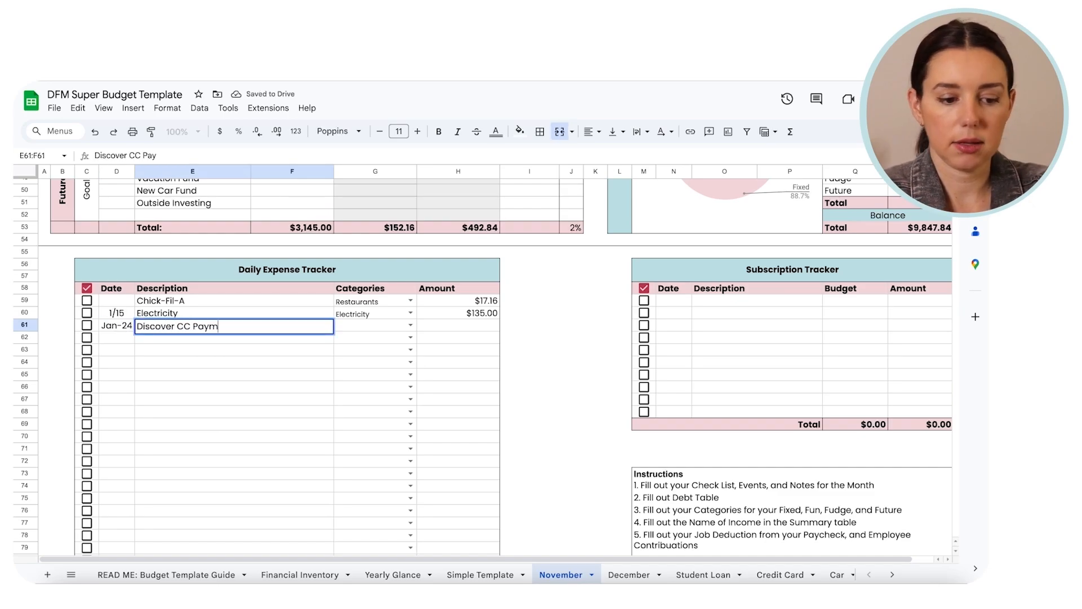
Step: Assign the Discover CC category to the Discover CC Payment expense and enter an amount of 200
key(Tab)
key(Return)
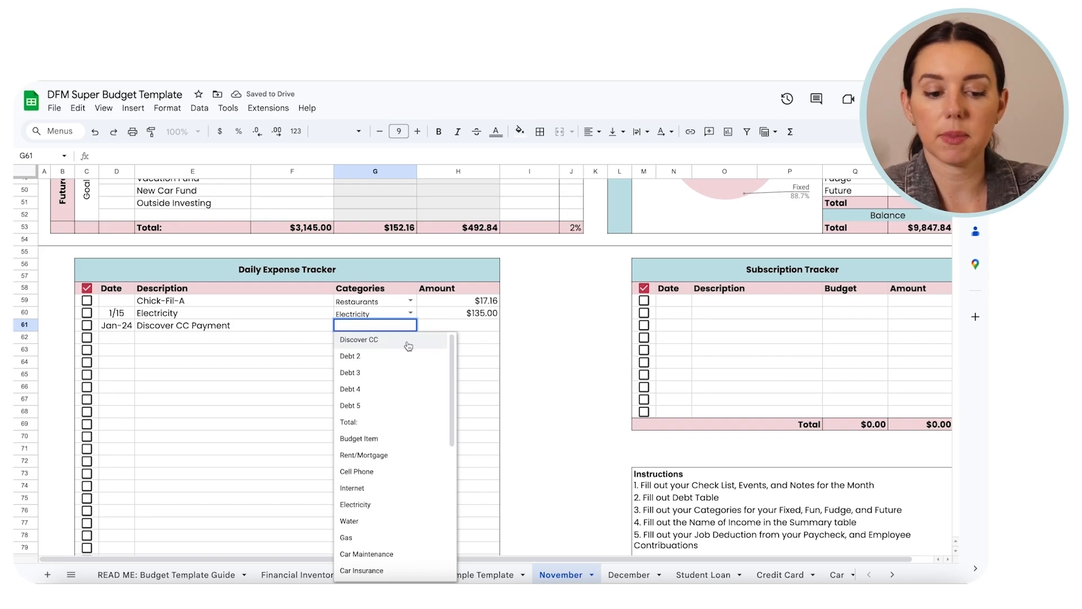
click(372, 340)
click(475, 328)
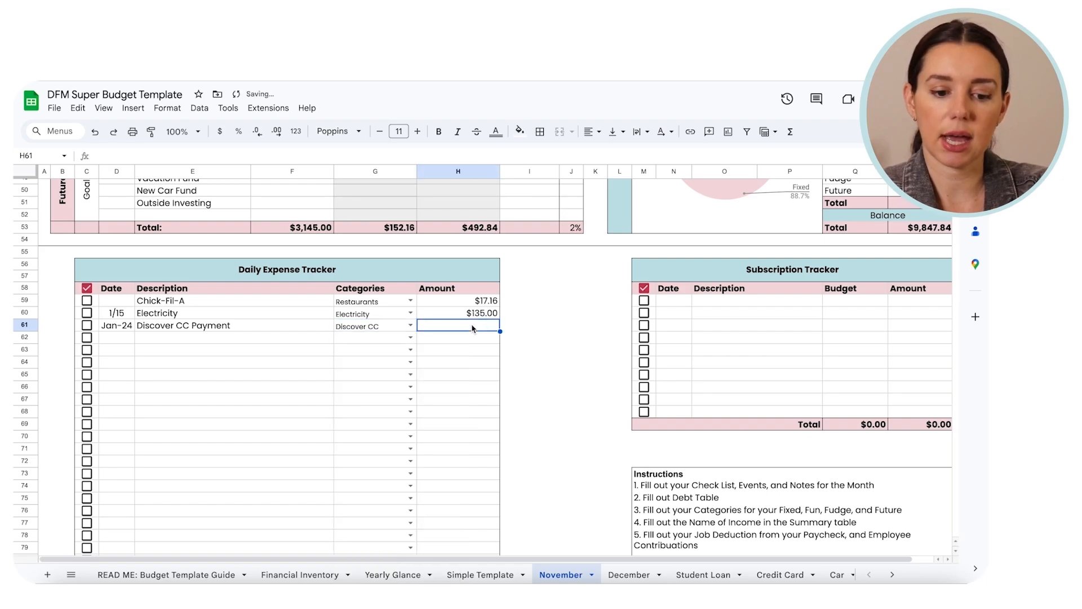
text(200)
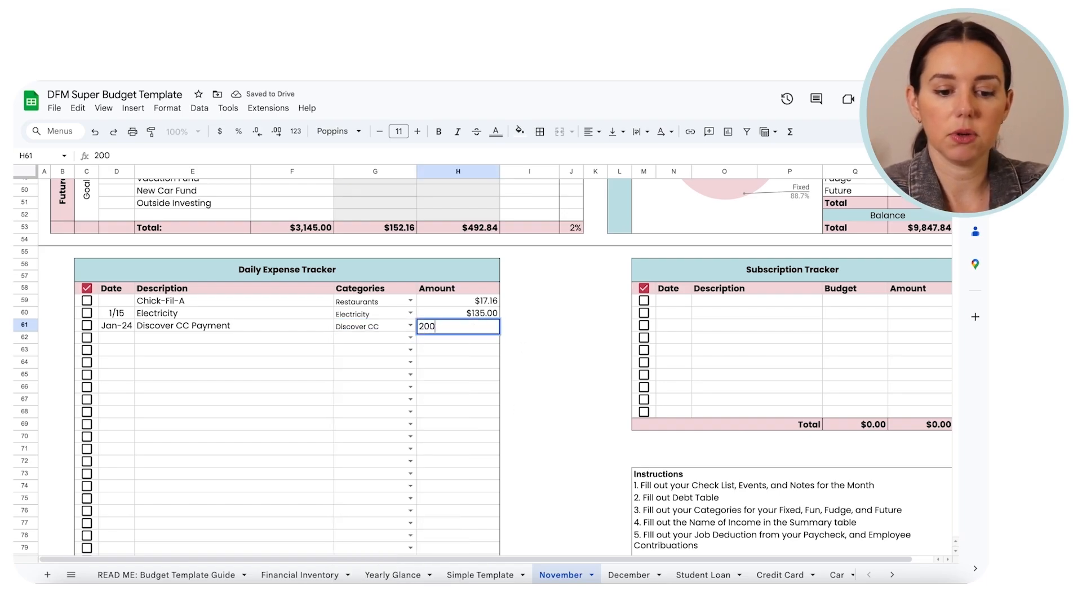
key(Return)
Step: Examine the expense summary, the Debt table's Actual Monthly Payment figures and the SUMIFS formulas behind them
scroll(528, 437, up, 5)
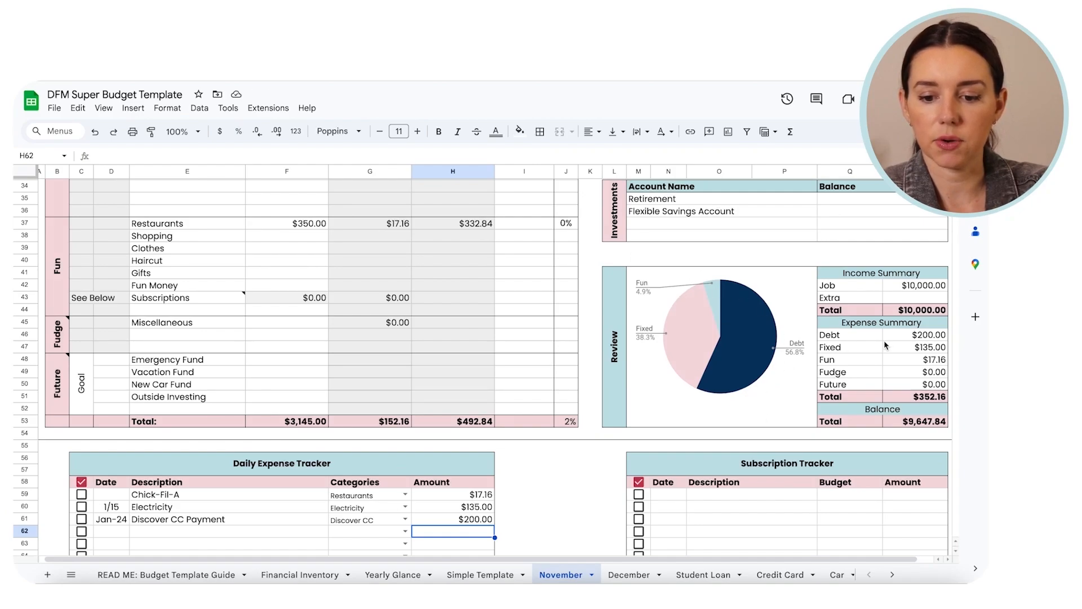
scroll(385, 338, up, 10)
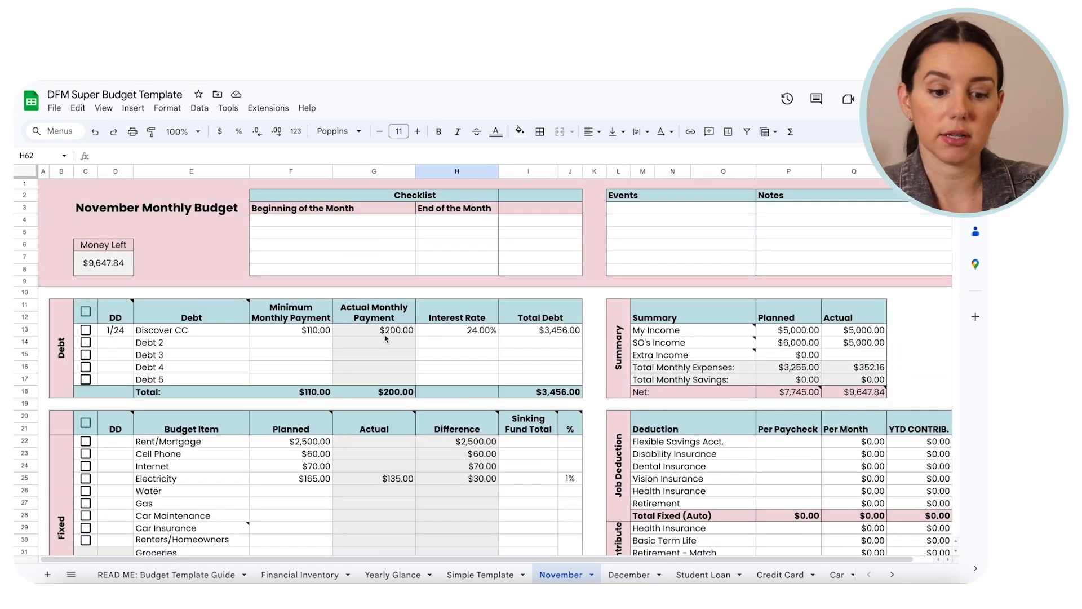
click(385, 333)
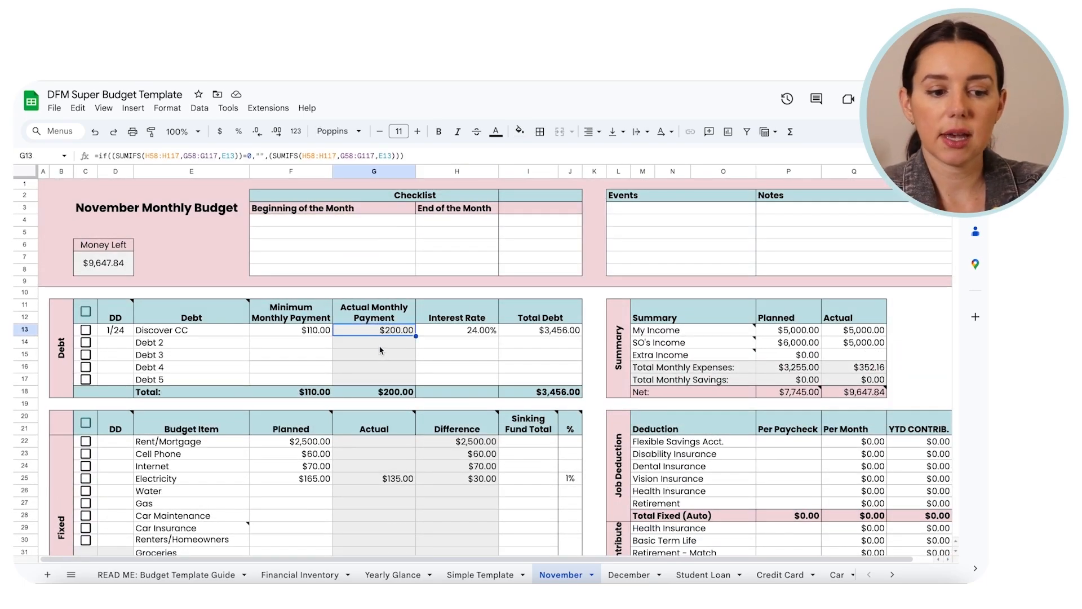
click(411, 368)
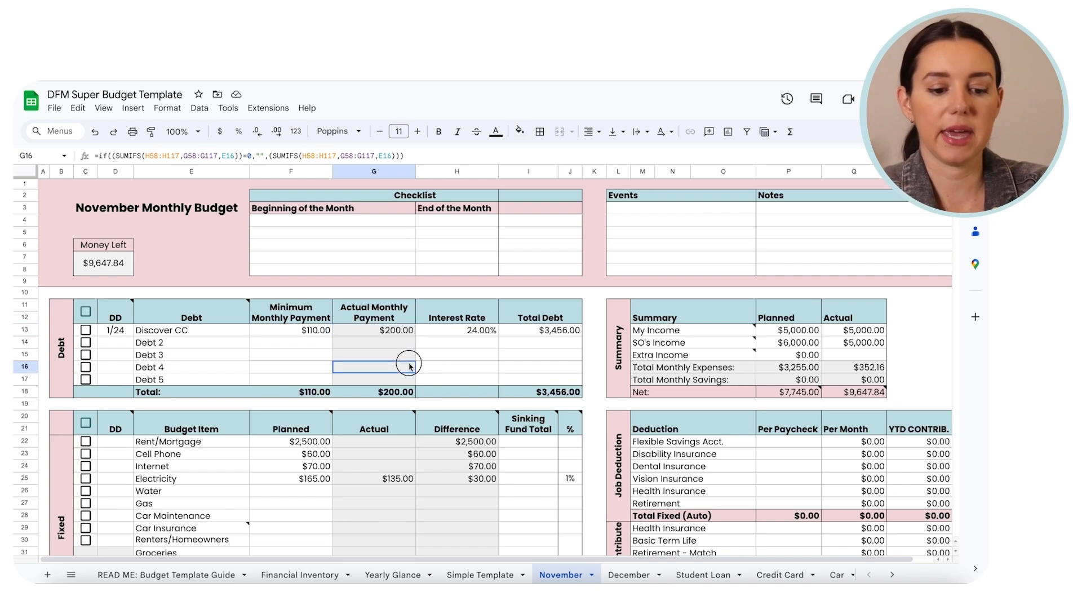
scroll(398, 351, down, 1)
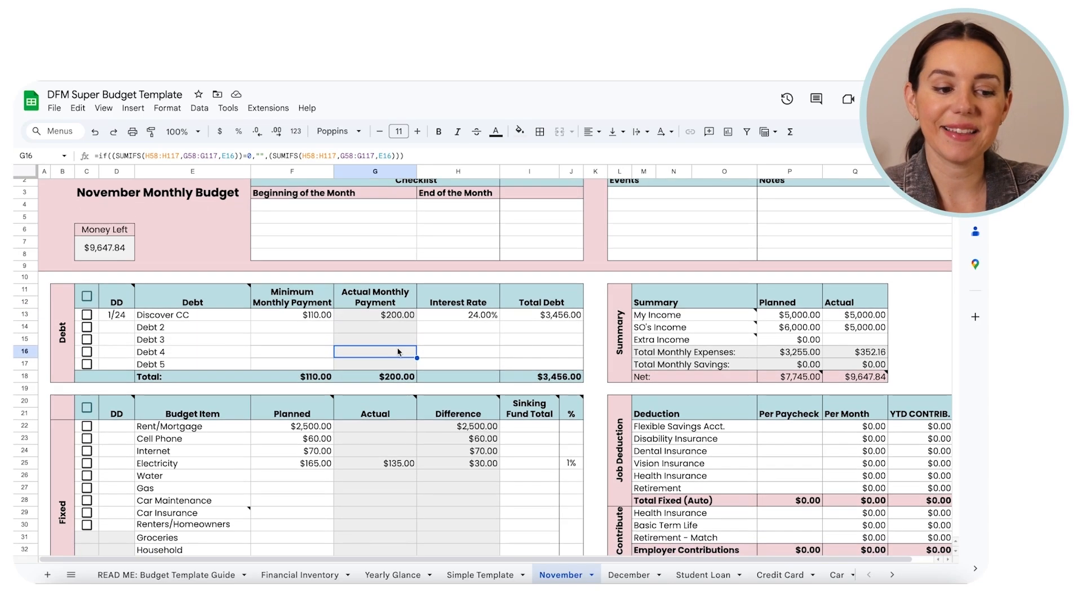
click(320, 156)
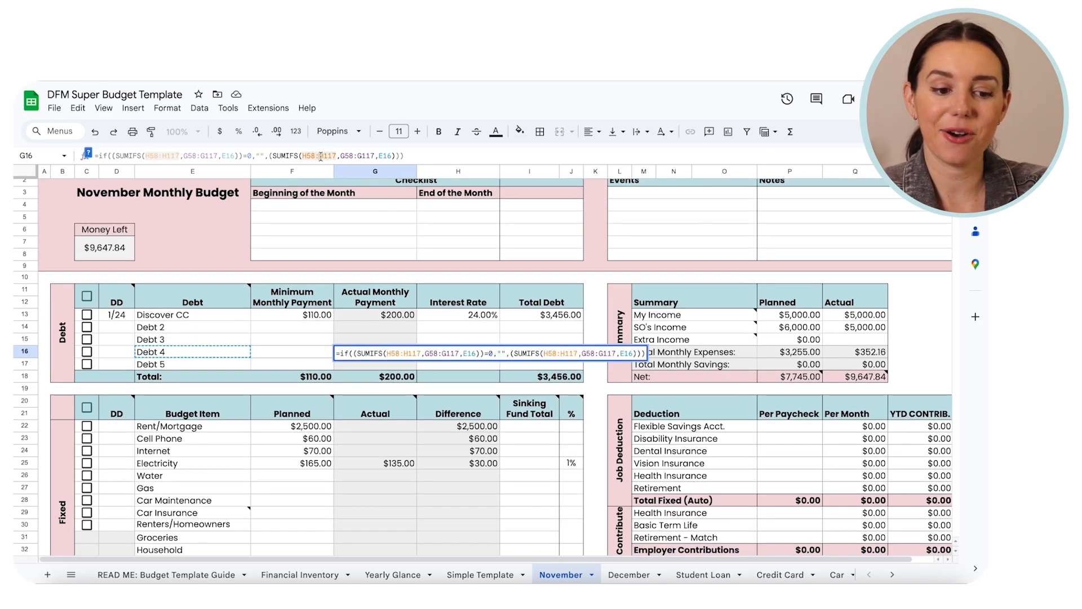
click(403, 333)
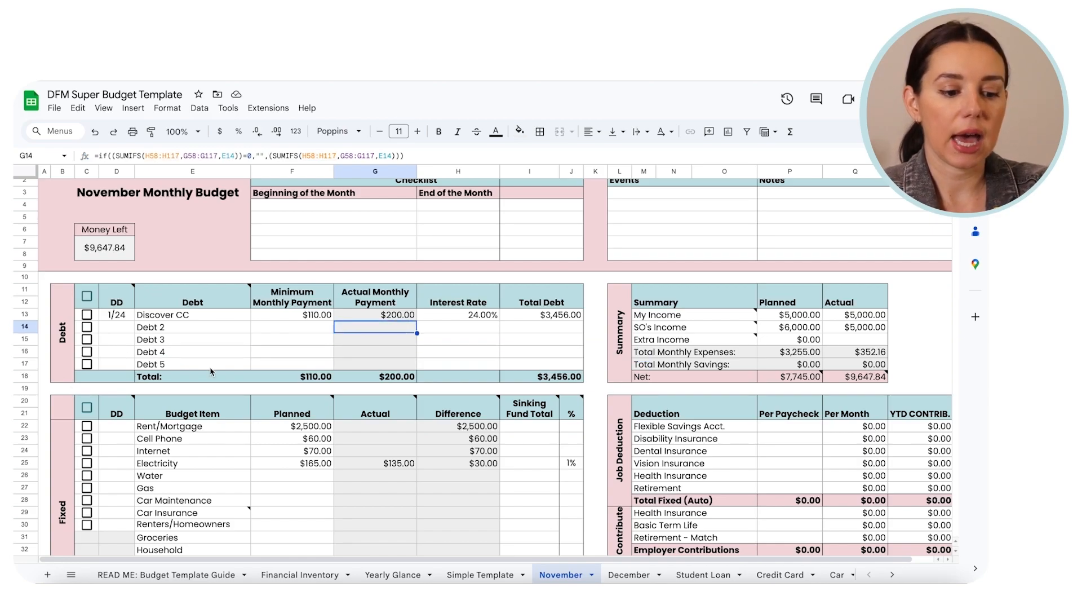
Step: Insert one row above Debt 5 in the Debt table
click(27, 364)
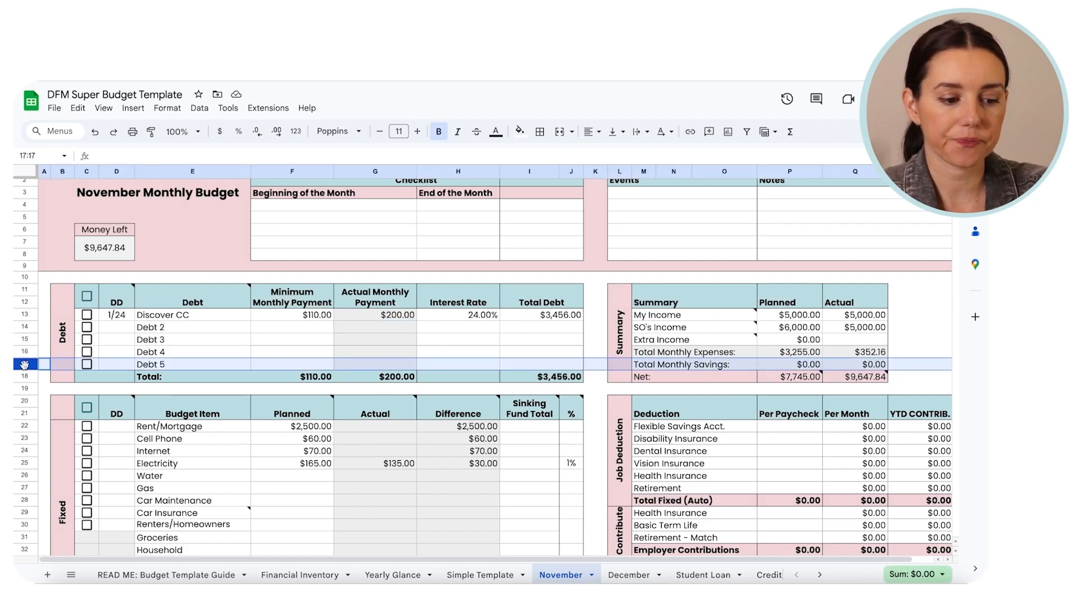
right_click(21, 366)
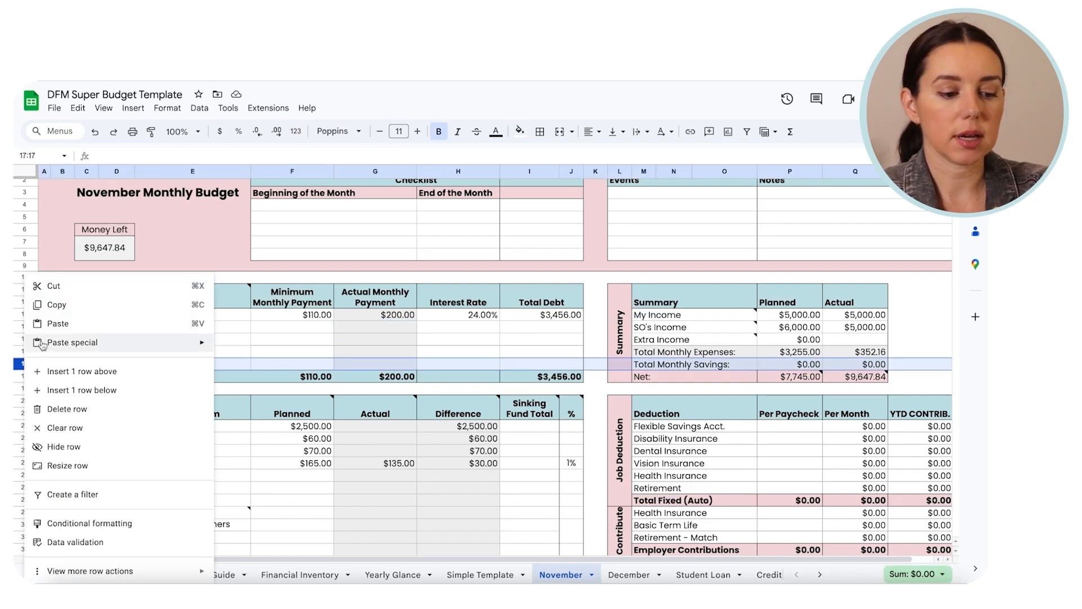
click(68, 372)
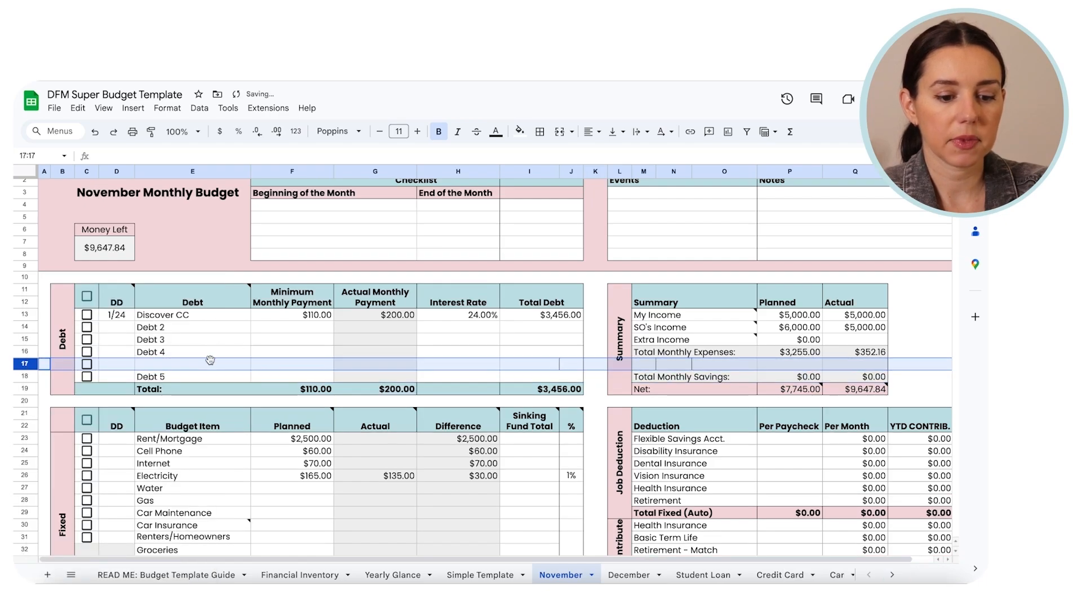
Step: Extend the Actual Monthly Payment formula from the Debt 4 row into the blank row below it
click(374, 365)
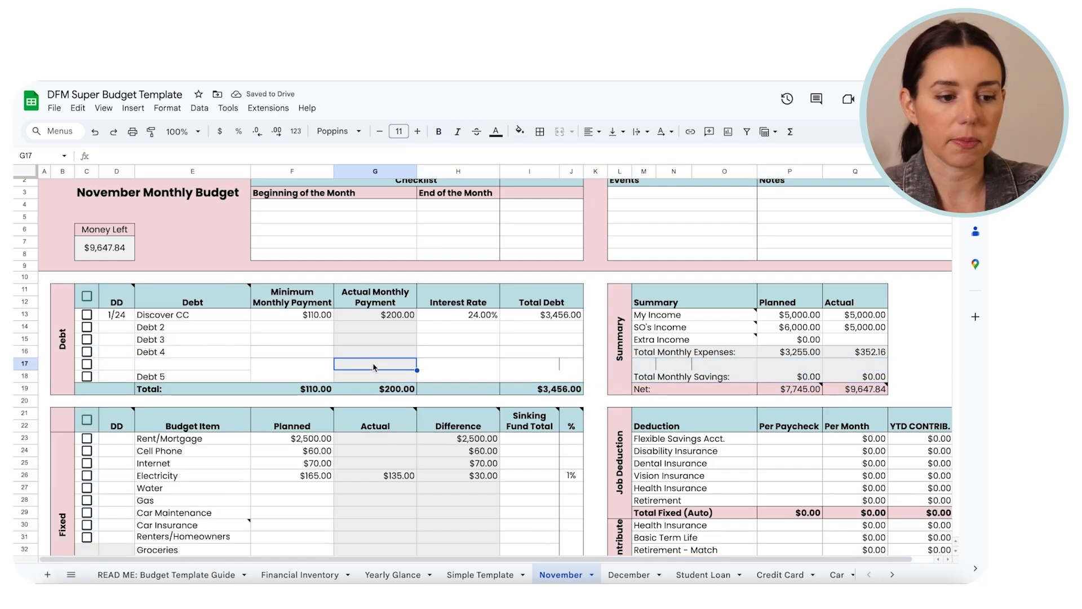
click(401, 376)
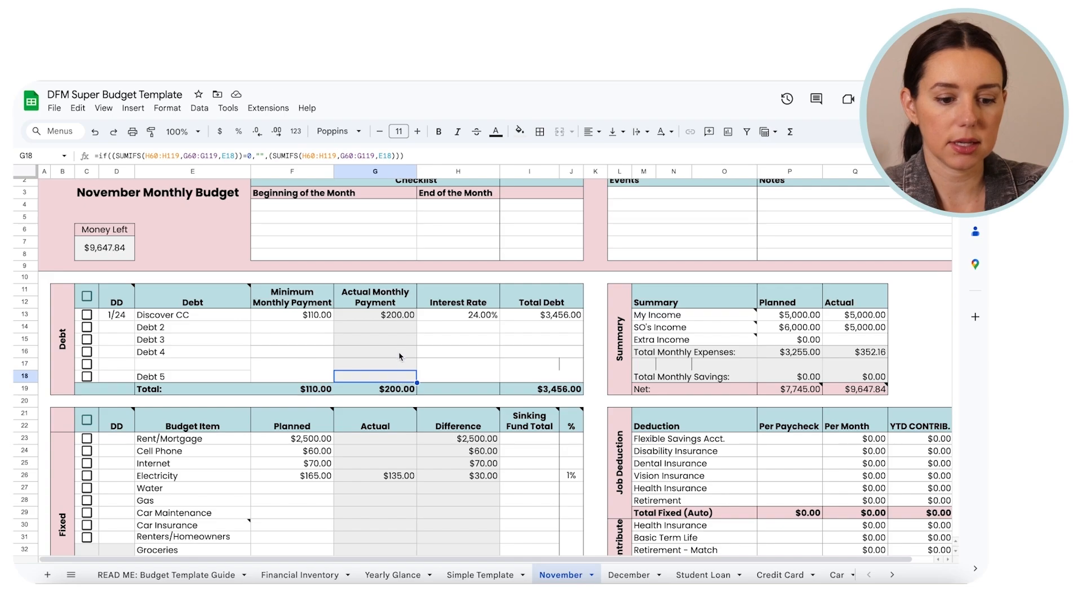
click(399, 354)
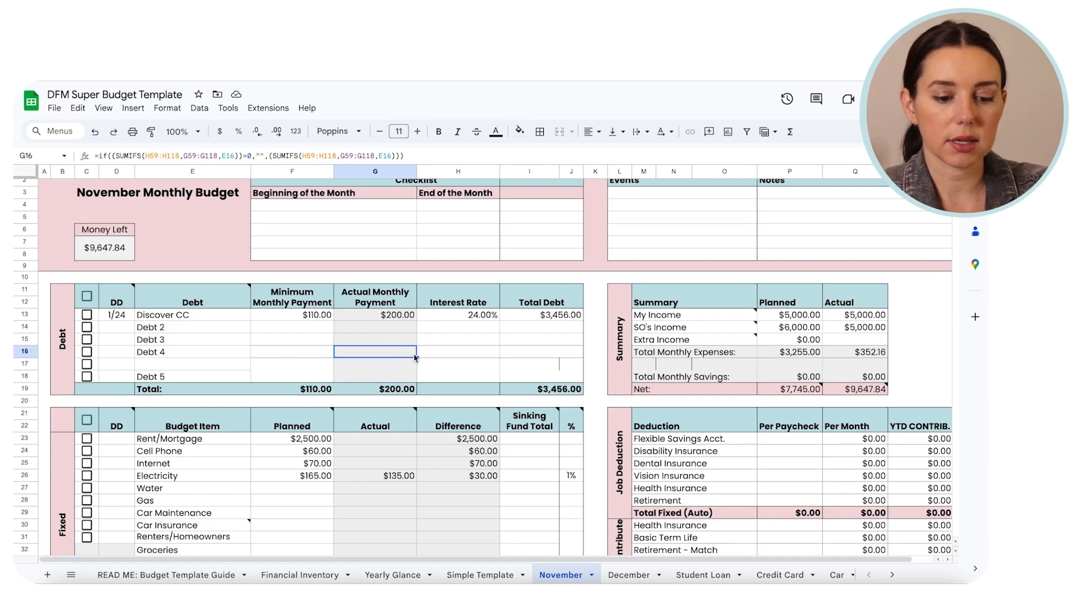
drag(417, 357, 418, 367)
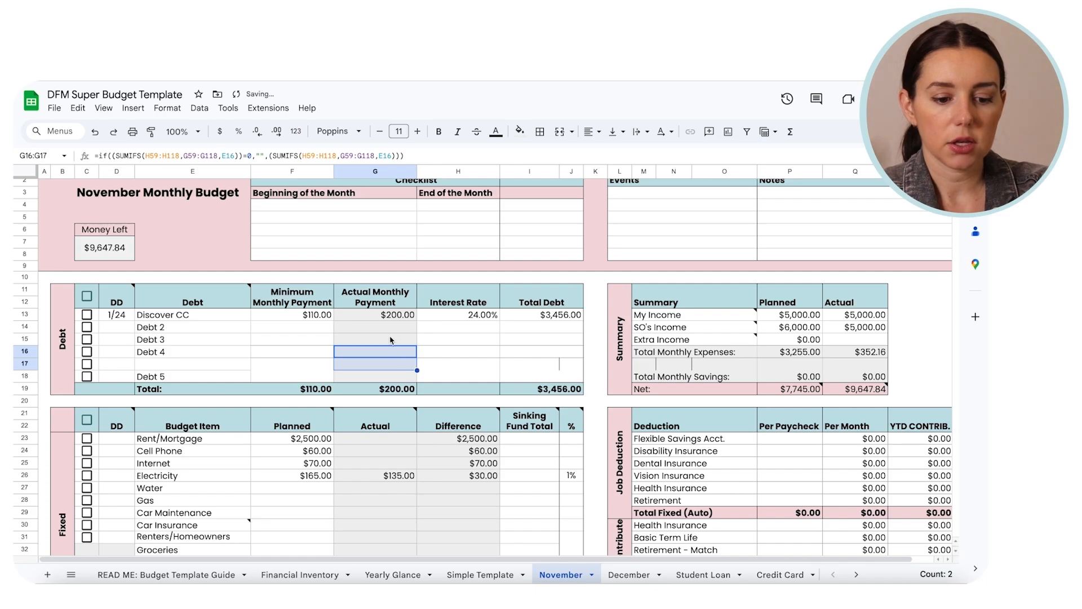
Step: Extend the Debt 4 cells for Minimum Monthly Payment, Interest Rate and Total Debt into the blank row below
click(299, 363)
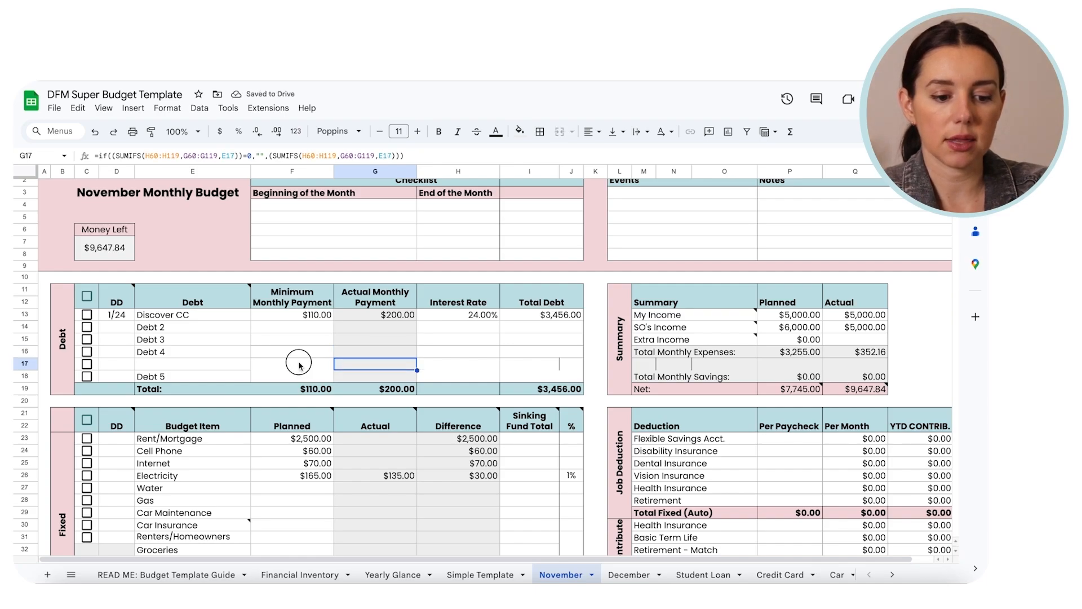
click(304, 355)
drag(334, 358, 332, 372)
click(347, 334)
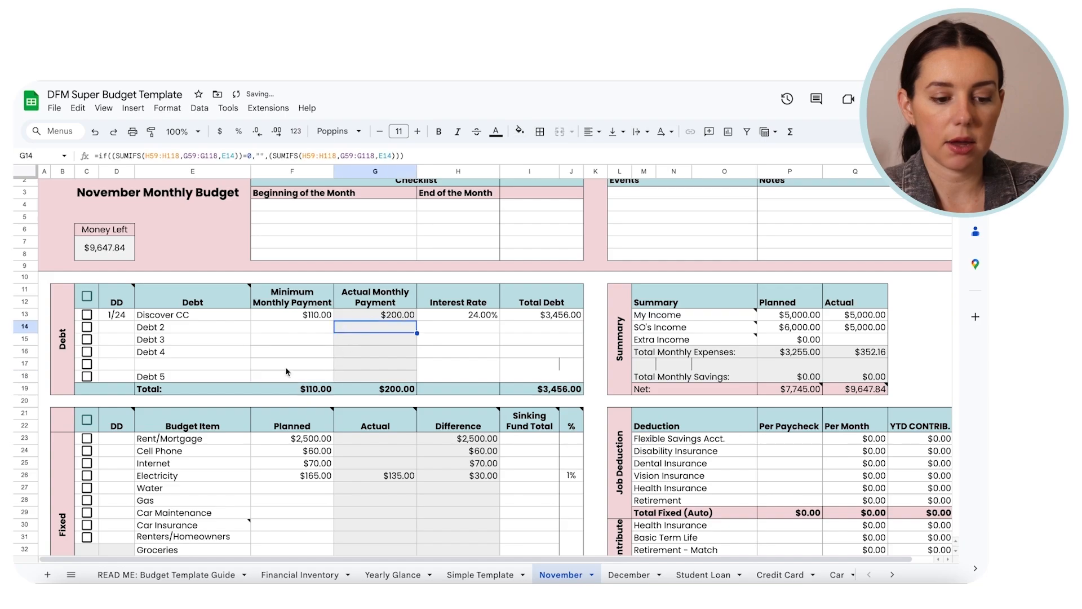
click(472, 352)
drag(472, 351, 584, 365)
click(519, 311)
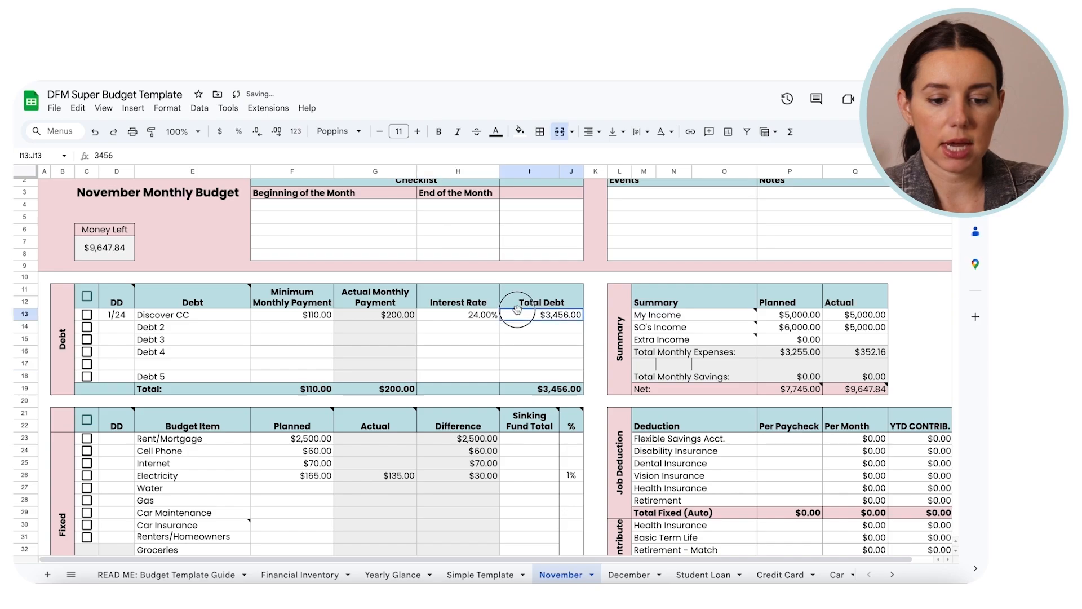
click(469, 376)
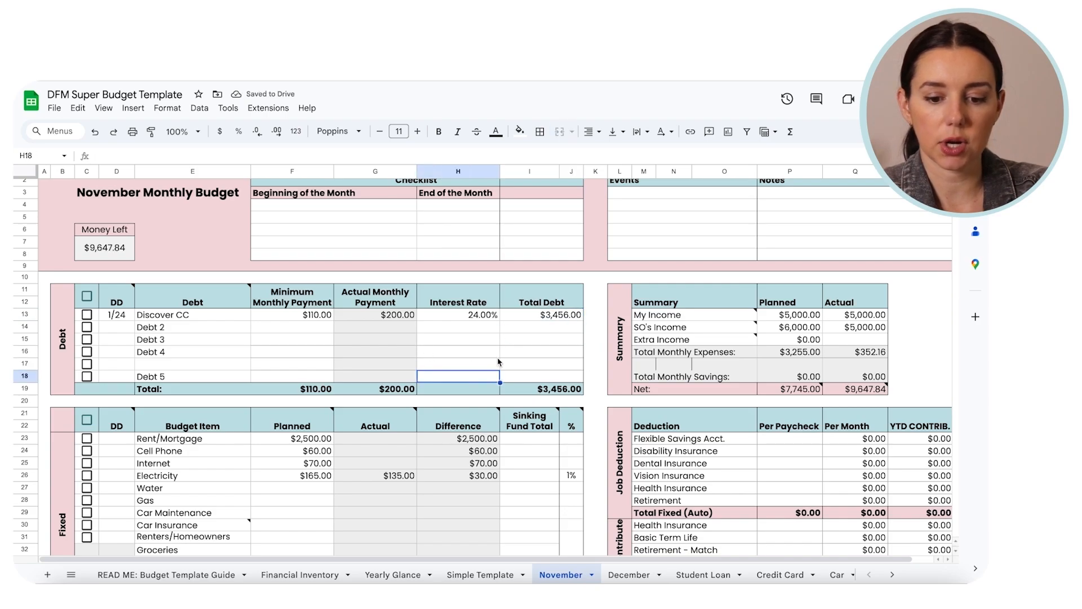
Step: Move the Total Monthly Savings and Net rows of the Summary table up one row to close the gap
click(684, 366)
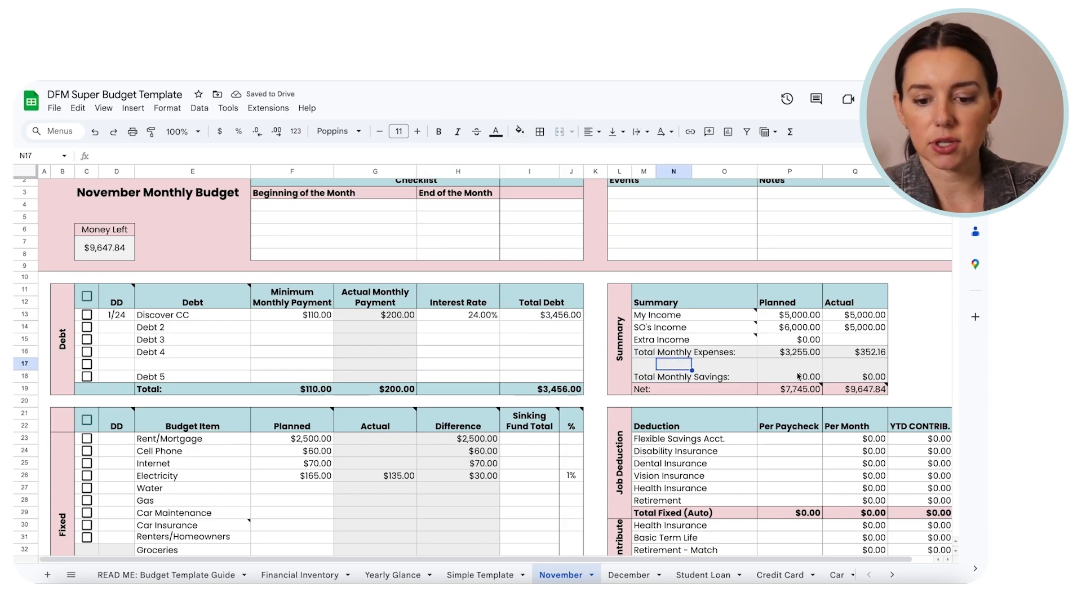
click(622, 368)
click(640, 369)
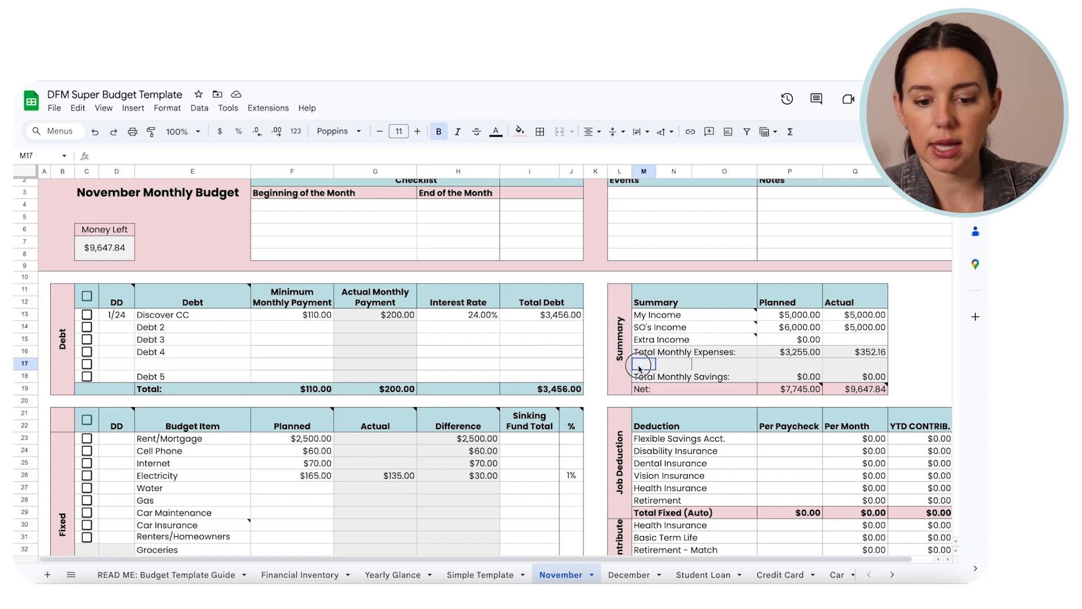
drag(645, 379, 845, 389)
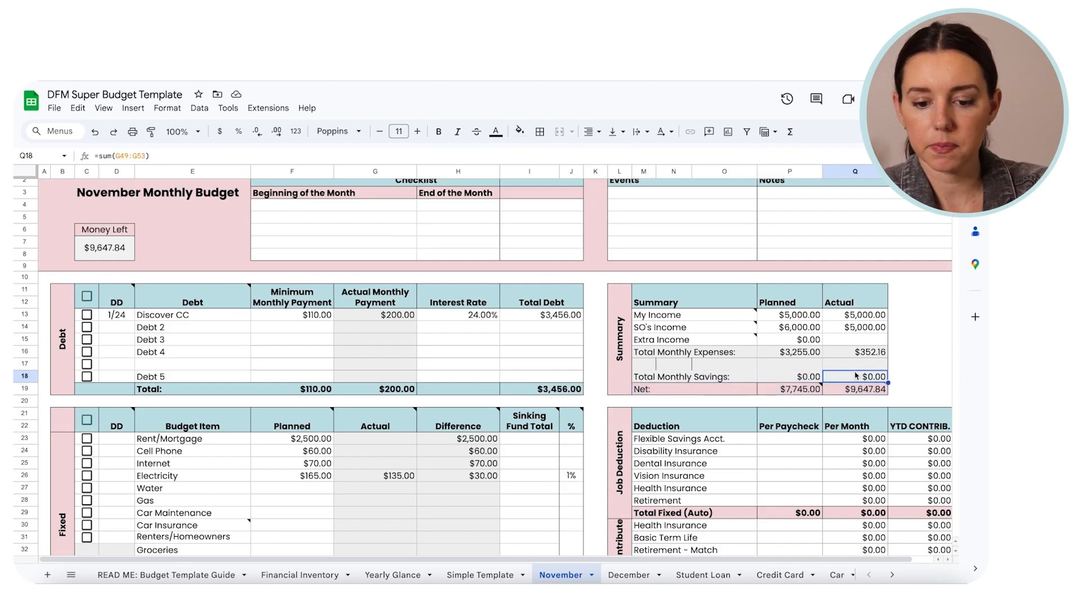
drag(842, 369, 843, 369)
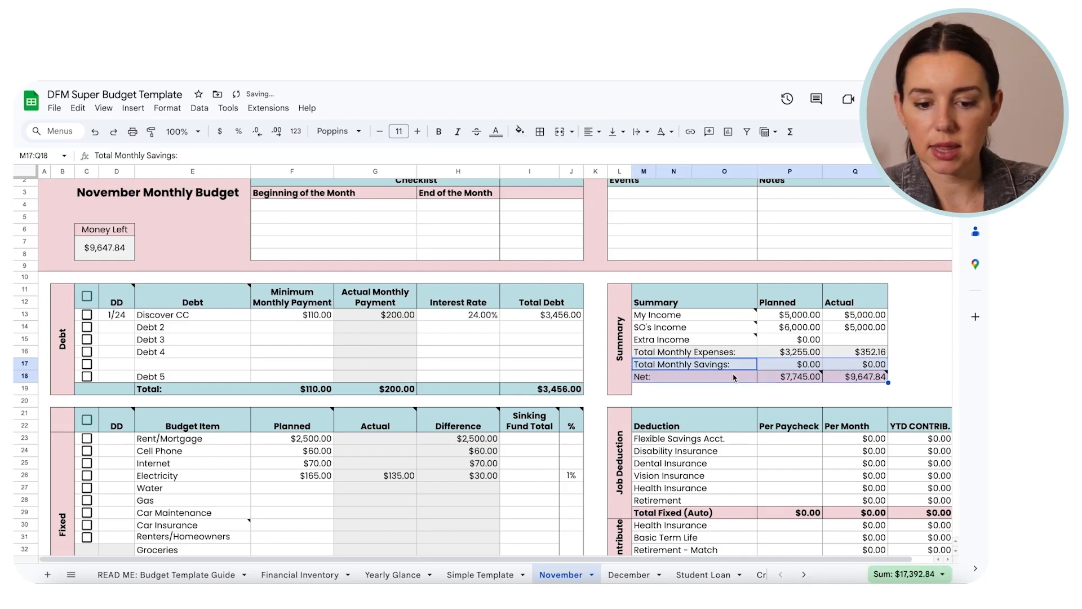
Step: Unmerge the vertical Summary label and merge it again over L11:L18 only
click(625, 366)
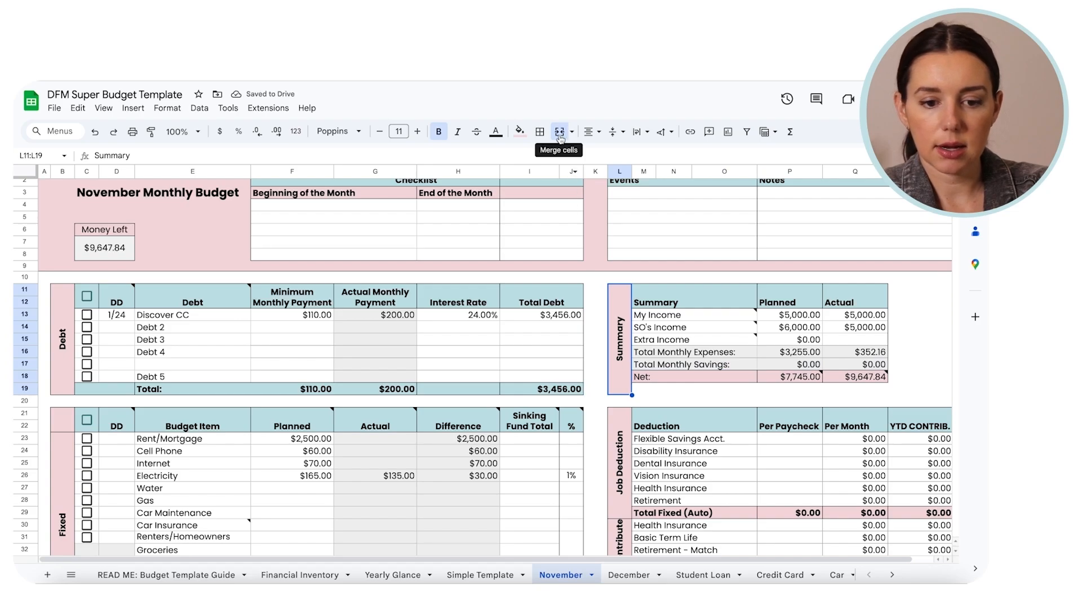
click(559, 131)
shift+click(630, 372)
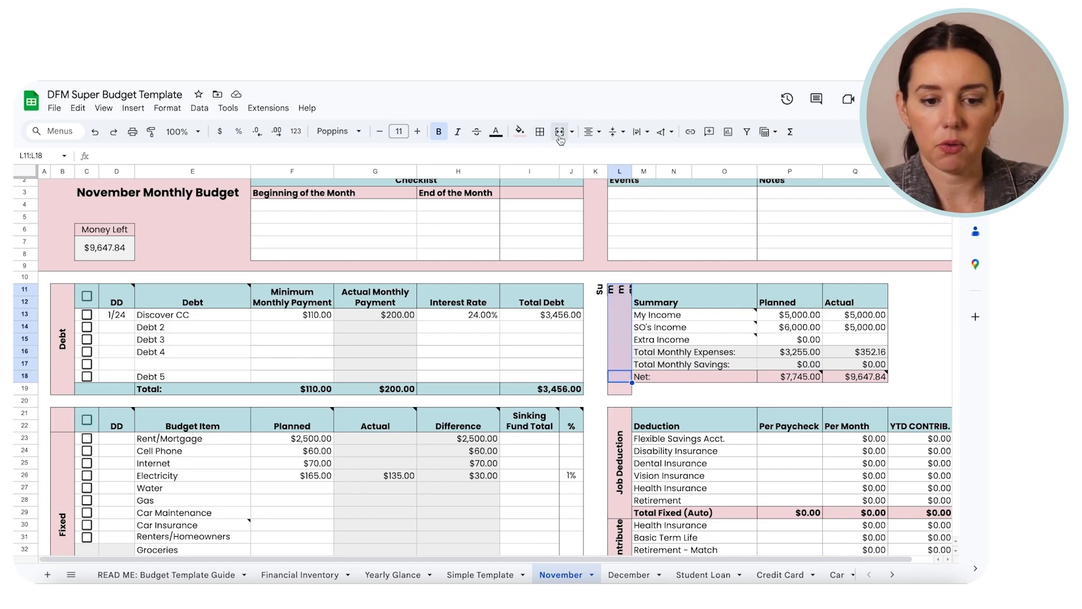
click(559, 135)
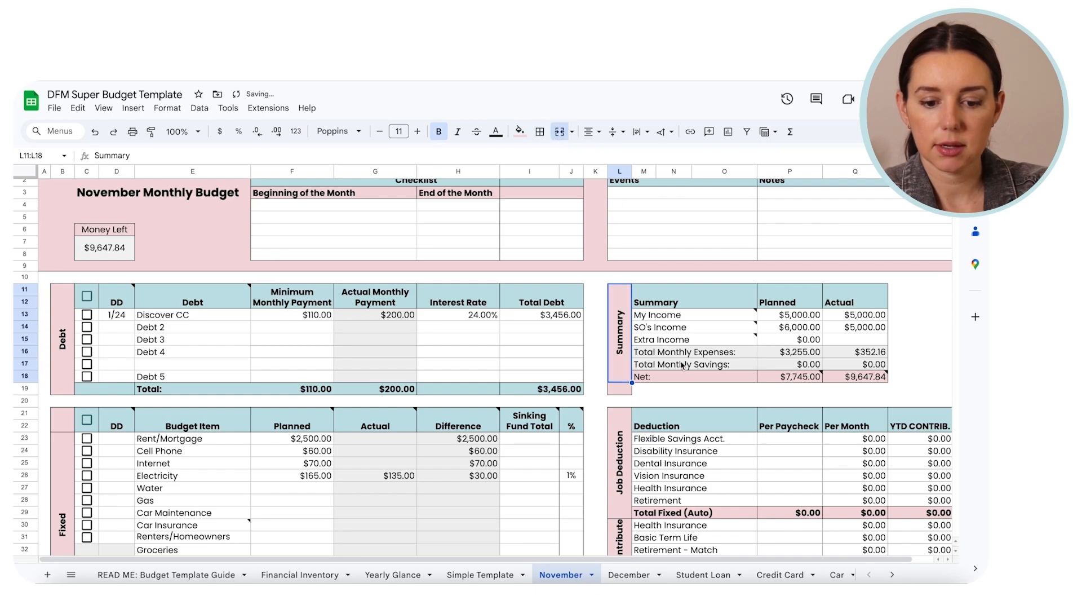
Step: Remove the pink fill from cell L19 below the Summary label
click(620, 390)
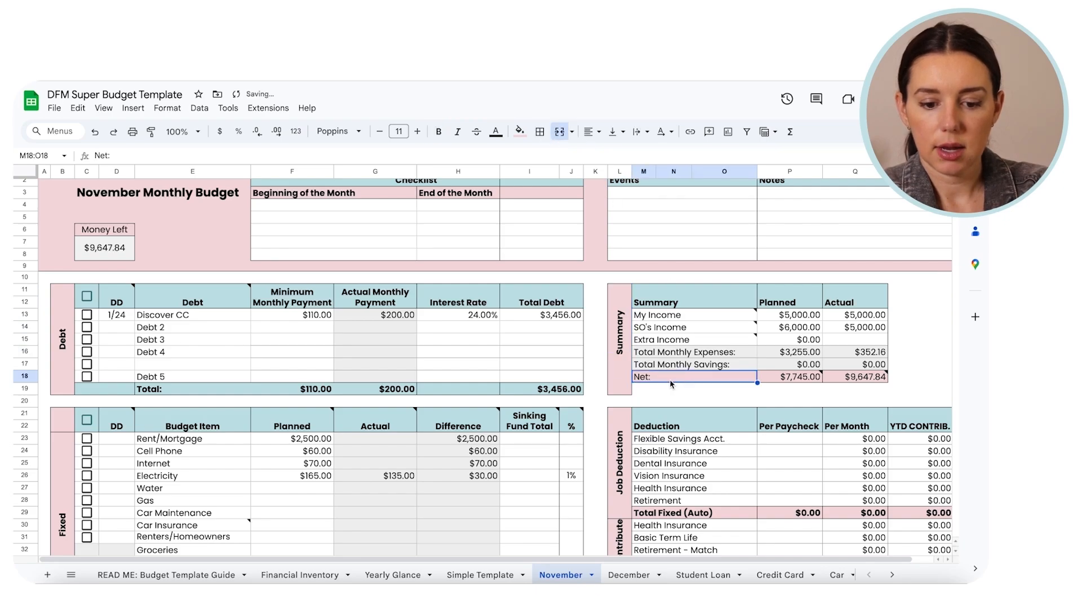
click(519, 131)
click(525, 149)
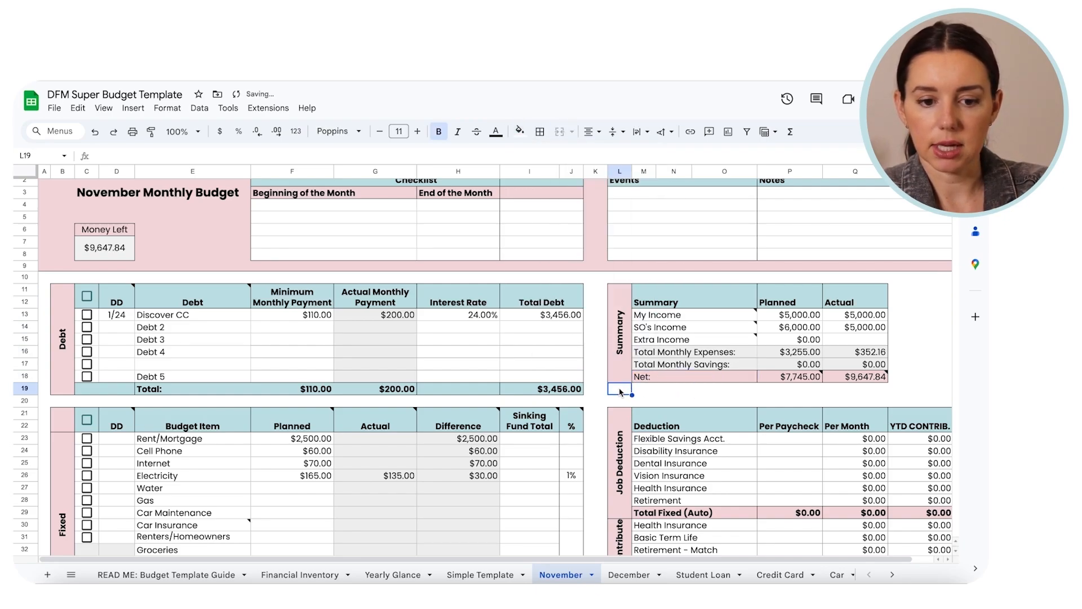
click(724, 401)
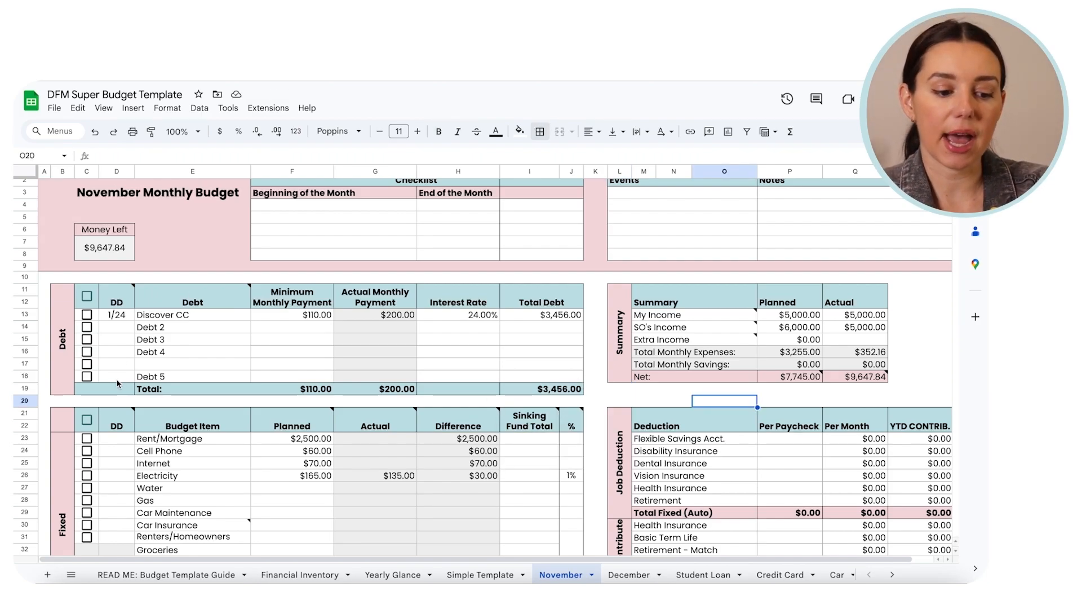
Step: Name the blank debt row Debt 5 and rename the row below it Debt 6
click(196, 366)
text(D)
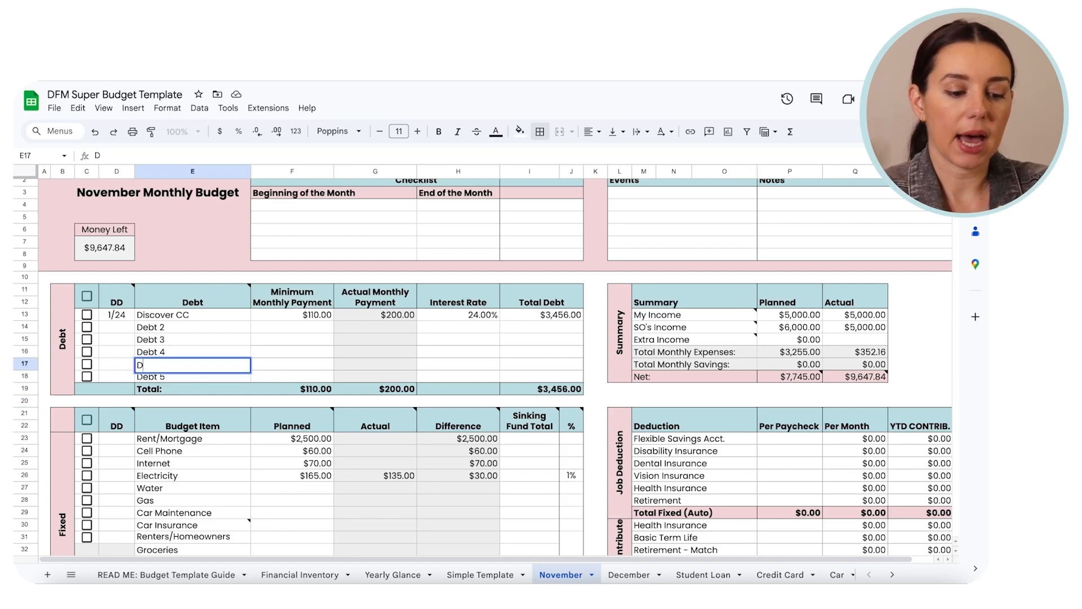
text(ebt 5)
key(Return)
text(D)
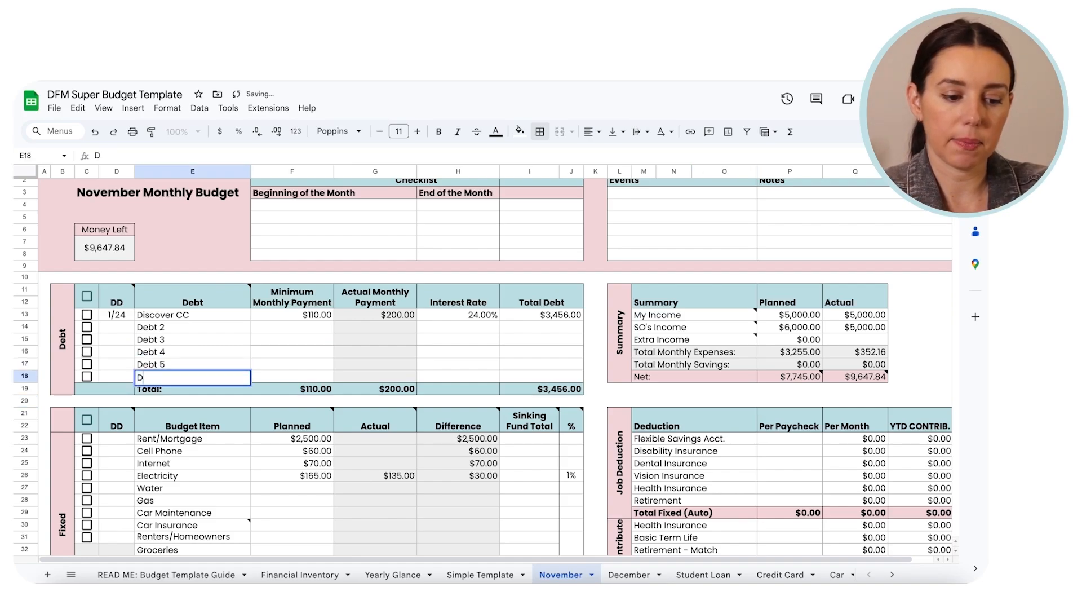
text(ebt 6)
key(Return)
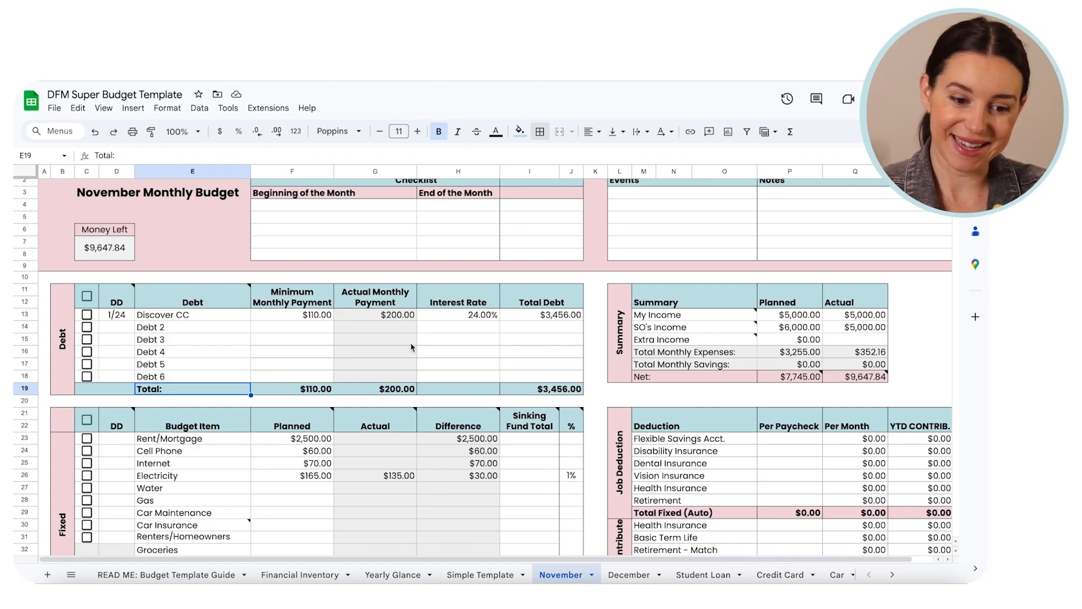
scroll(411, 347, down, 3)
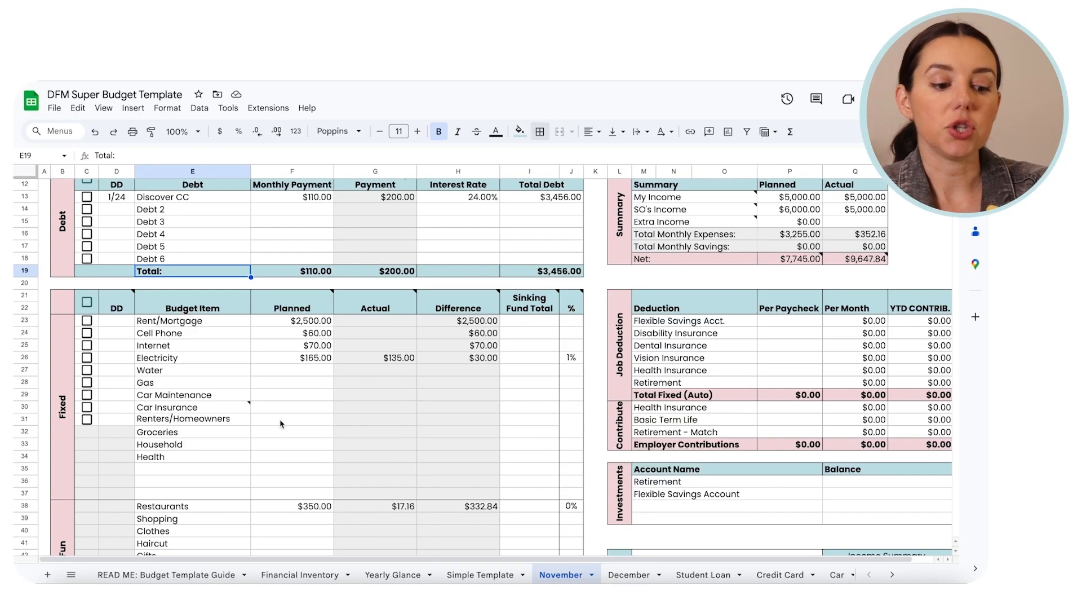
Step: Review the Fixed, Fun, Fudge and Future budget categories and the Subscription Tracker below them
scroll(198, 330, down, 5)
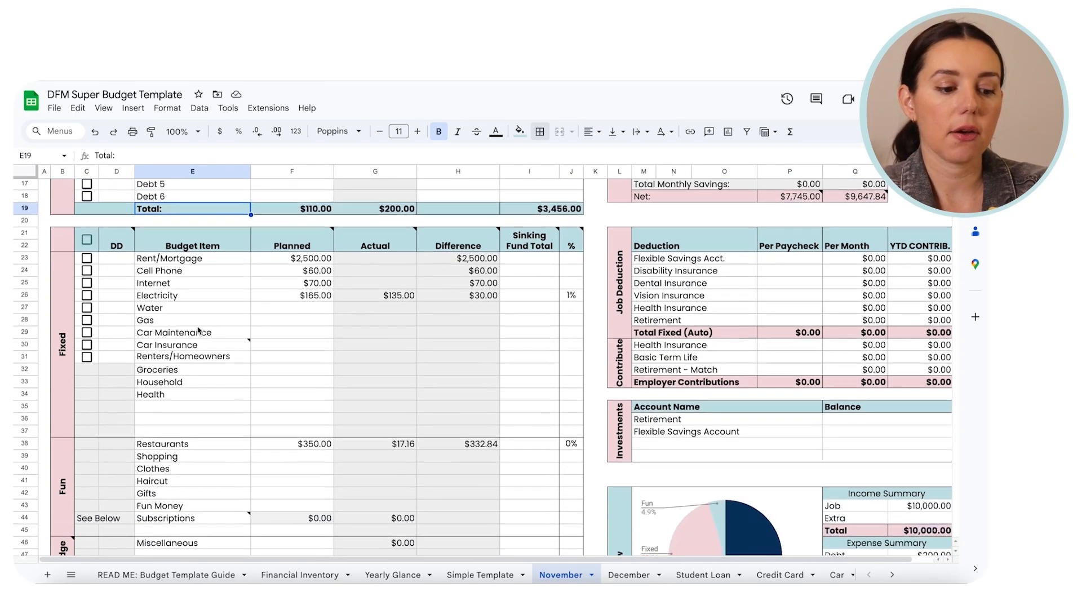
scroll(200, 432, down, 2)
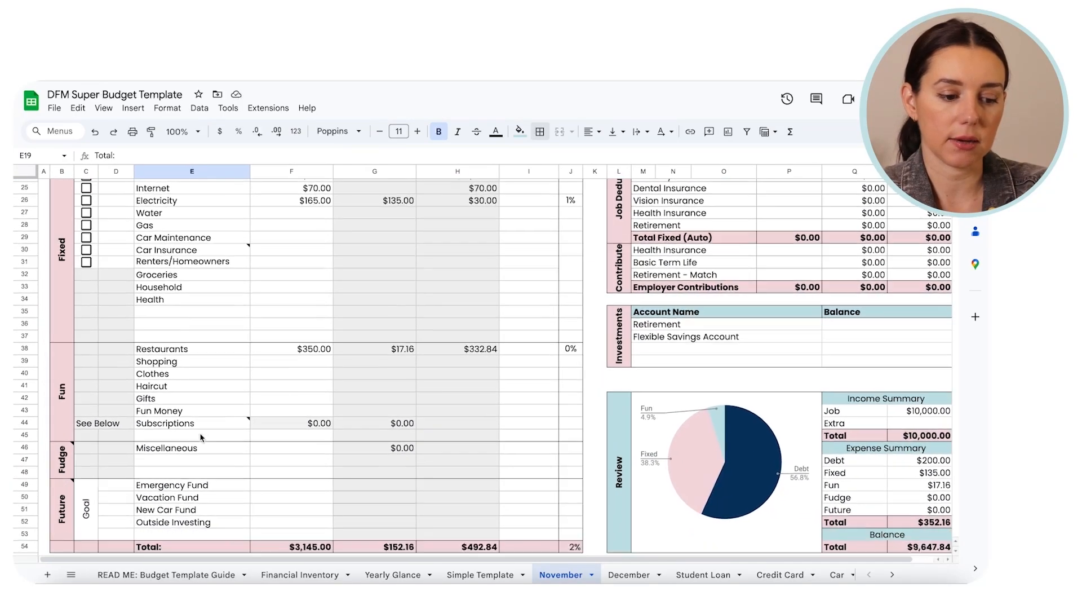
click(185, 419)
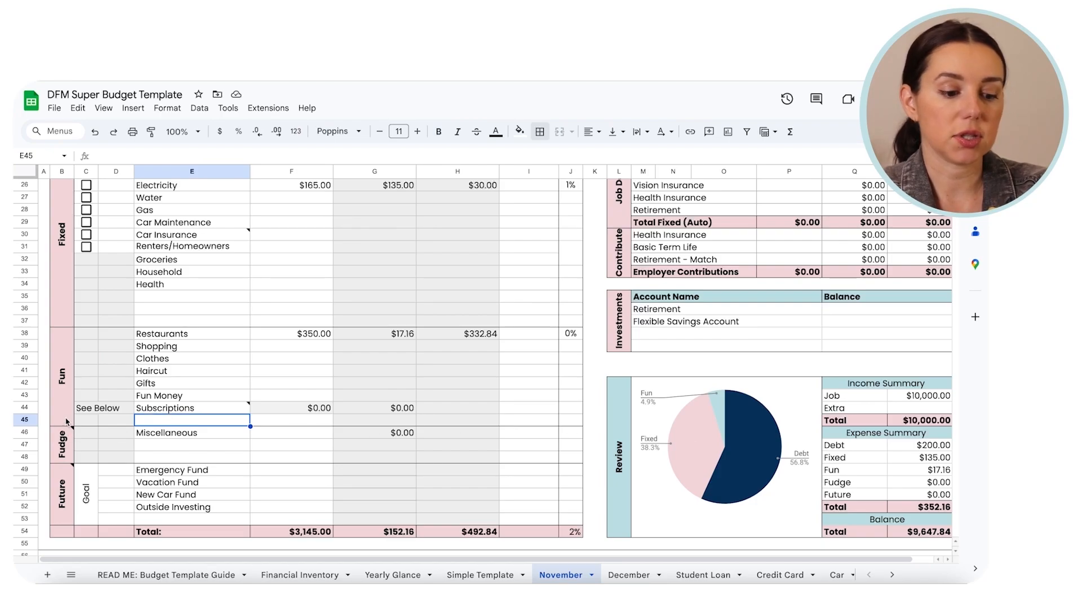
click(25, 419)
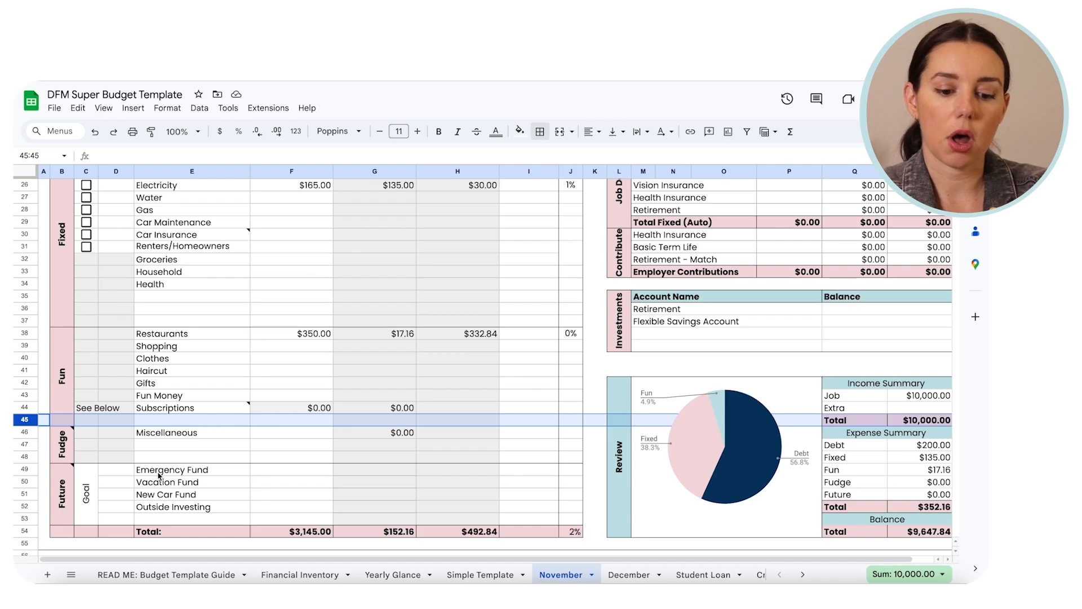
mouse_move(200, 411)
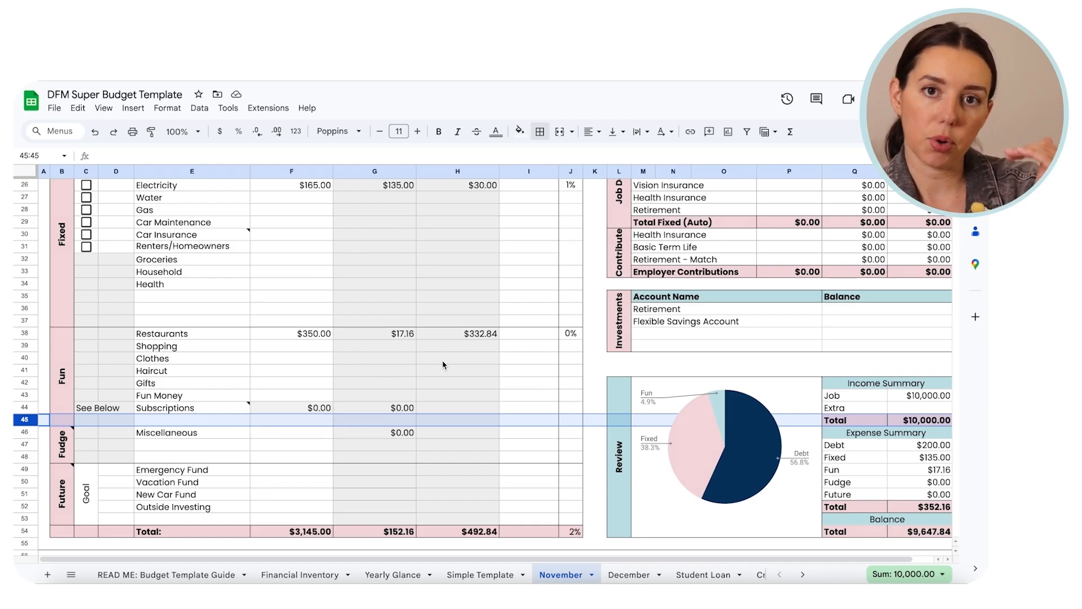
click(489, 398)
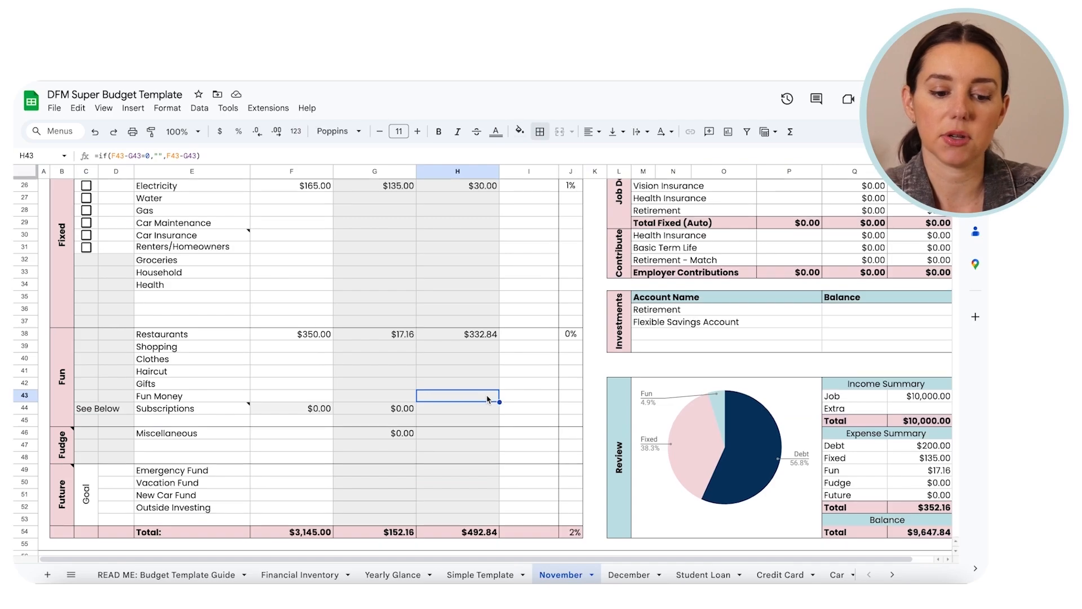
scroll(488, 398, up, 2)
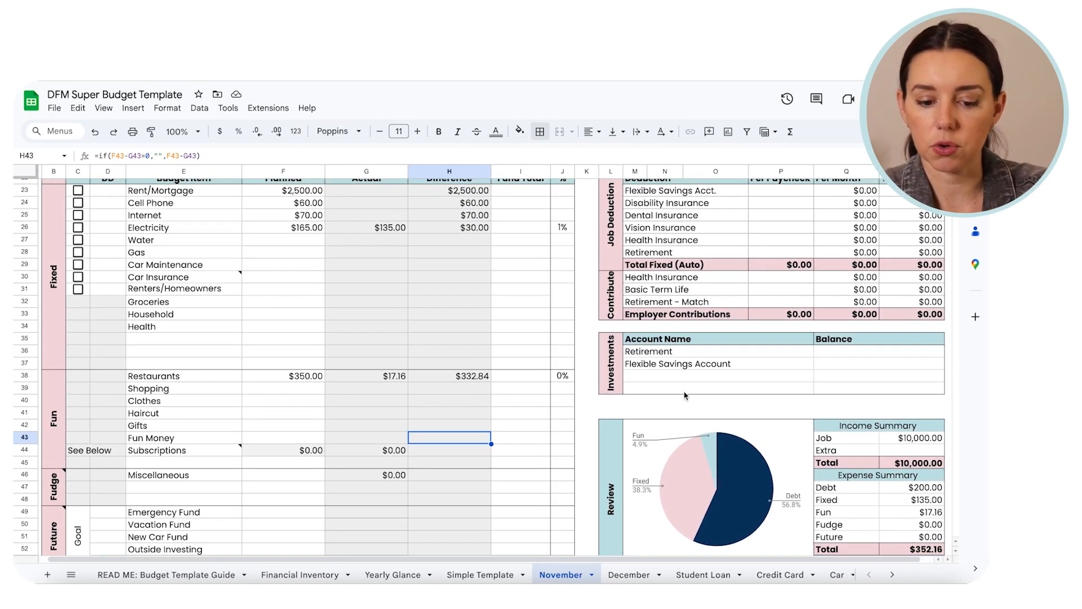
scroll(685, 395, down, 5)
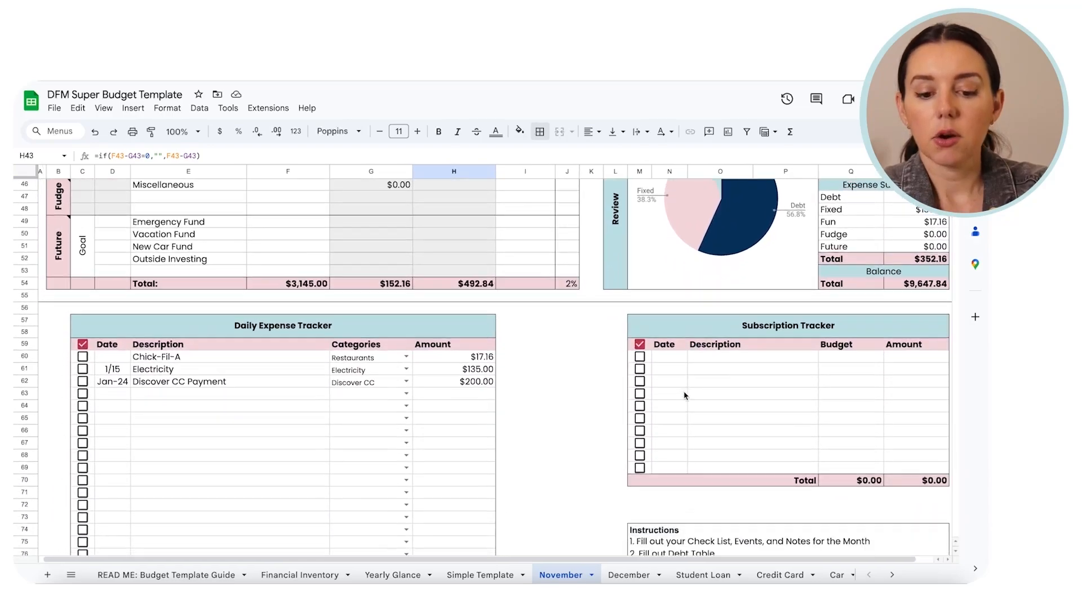
scroll(684, 396, right, 1)
scroll(775, 367, up, 1)
drag(633, 328, 857, 491)
click(856, 488)
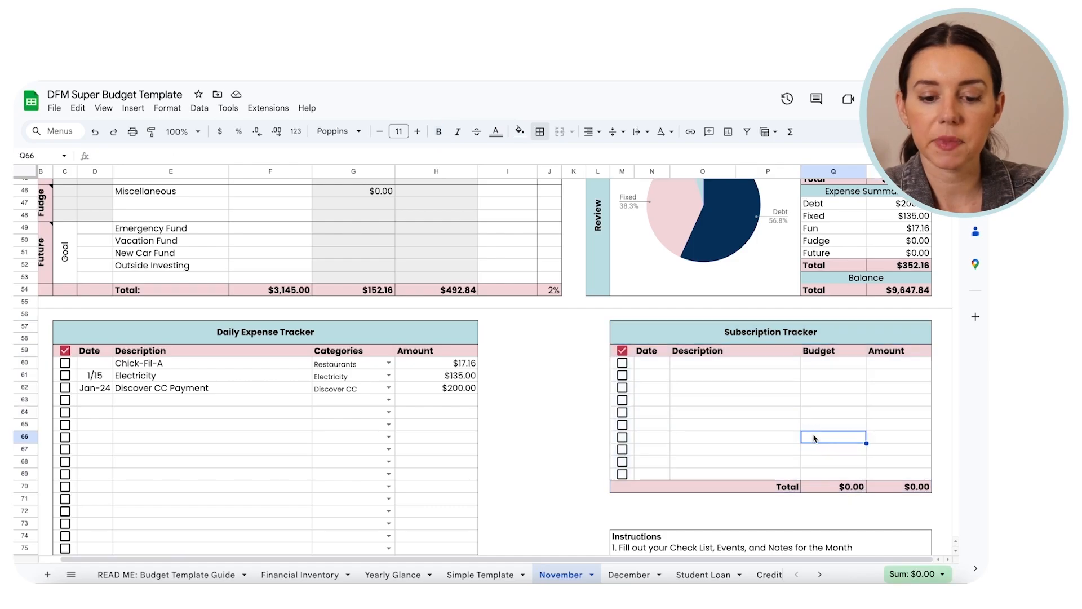
Step: List Netflix, Gym, Disney+ and Calm App as the first four descriptions in the Subscription Tracker
click(678, 366)
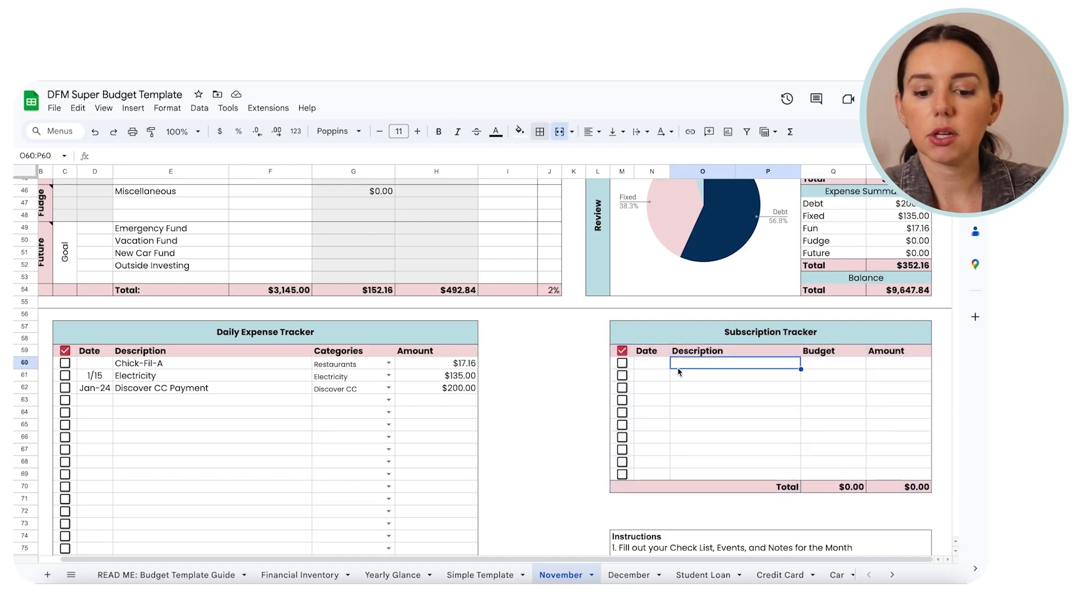
text(Netlflix)
key(Return)
text(Gym)
key(Return)
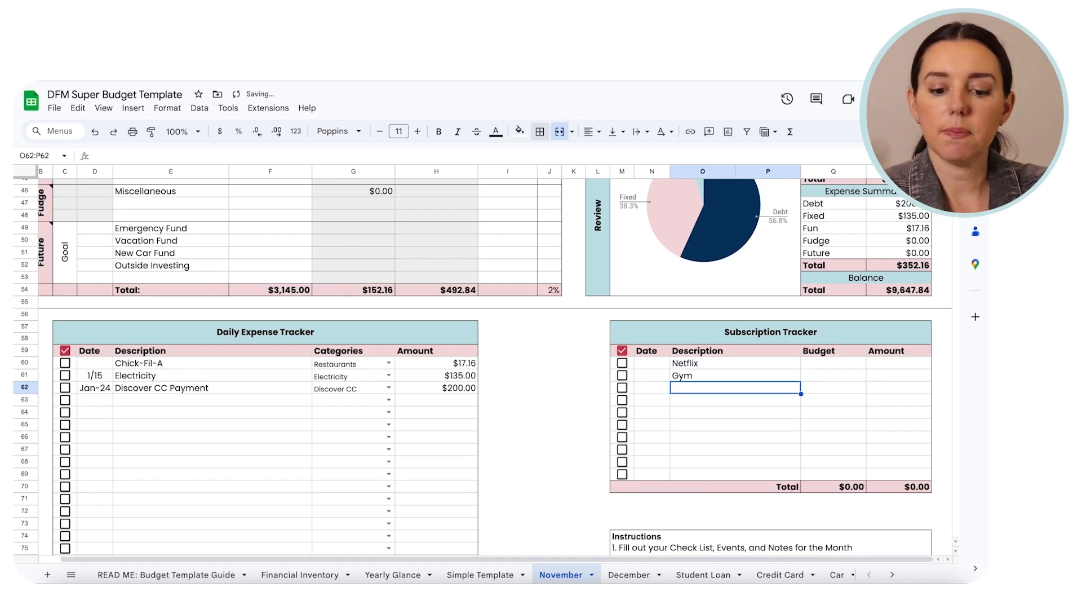
text(Disney+)
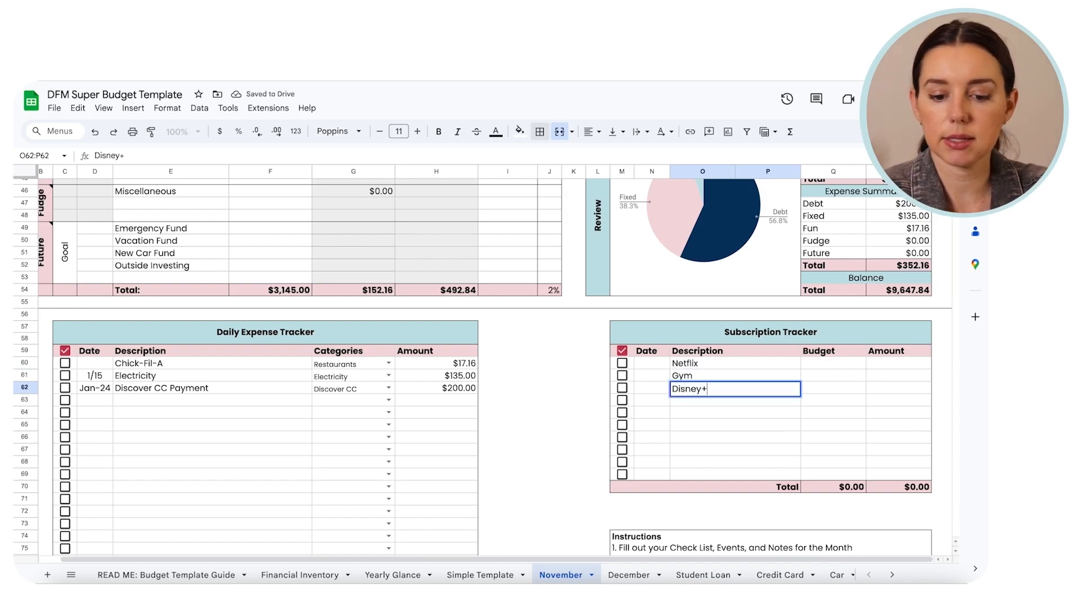
key(Return)
text(C)
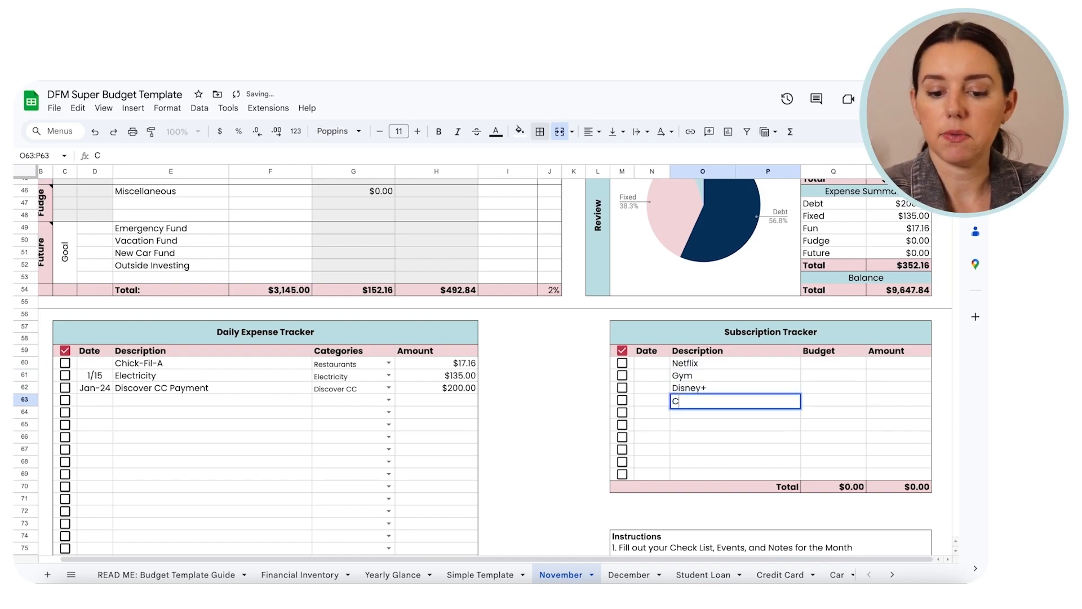
text(alm App)
key(Up)
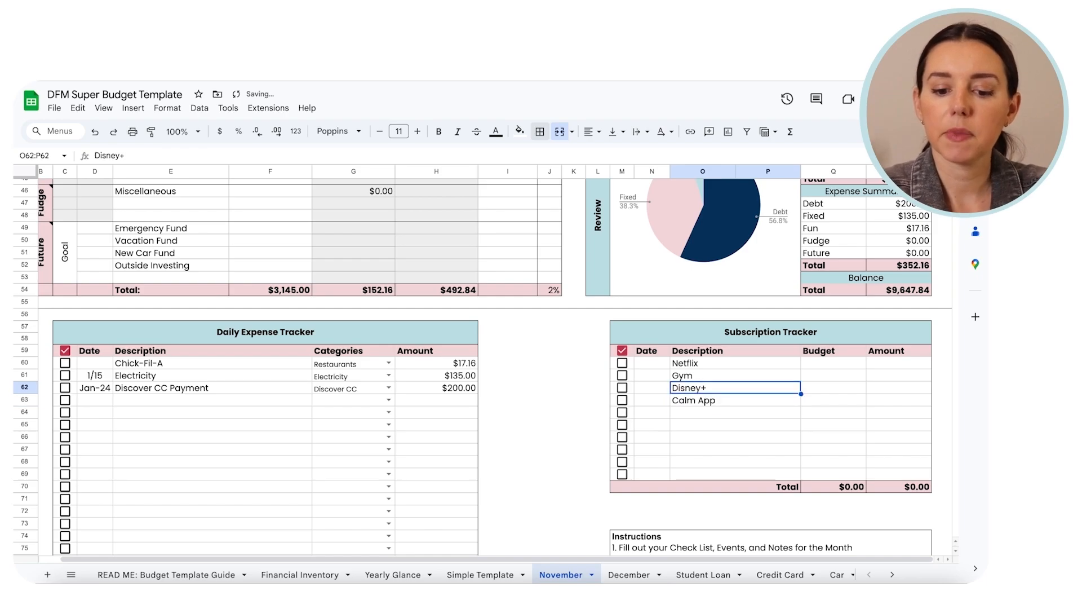
Step: Enter subscription budgets of 15 for Netflix, 75 for Gym, 9 for Disney+ and 6 for Calm App
key(Up)
key(Up)
key(Down)
key(Down)
key(Down)
key(Up)
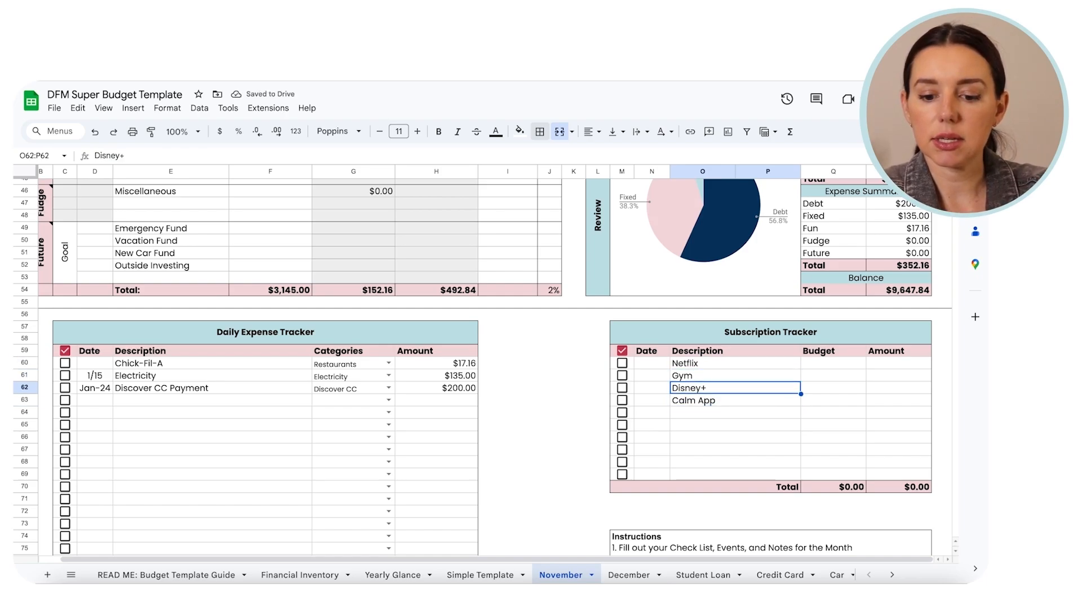
key(Up)
key(Up)
key(Right)
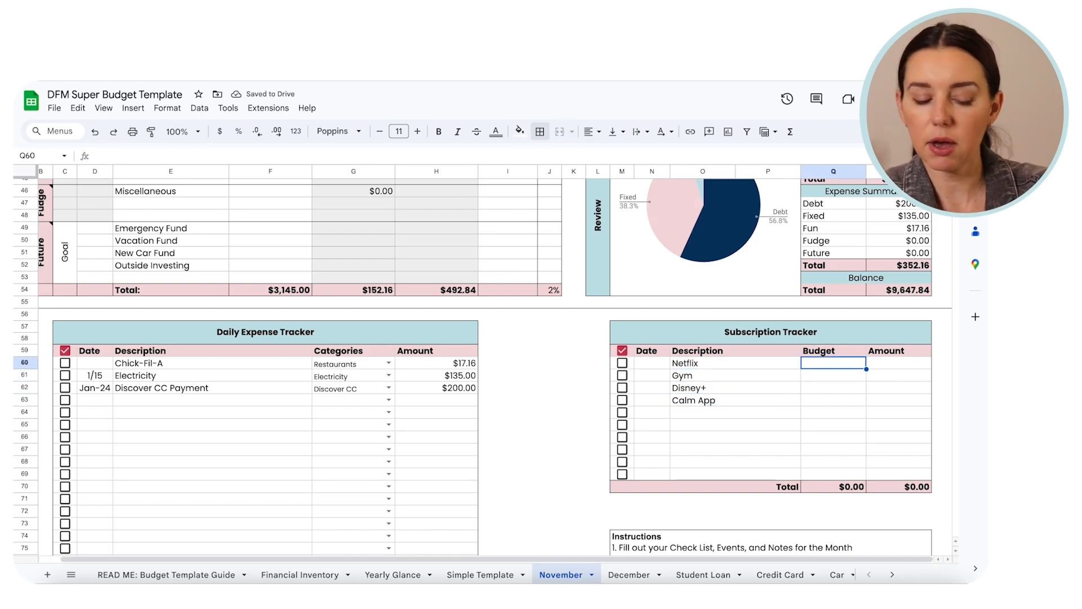
text(15)
key(Return)
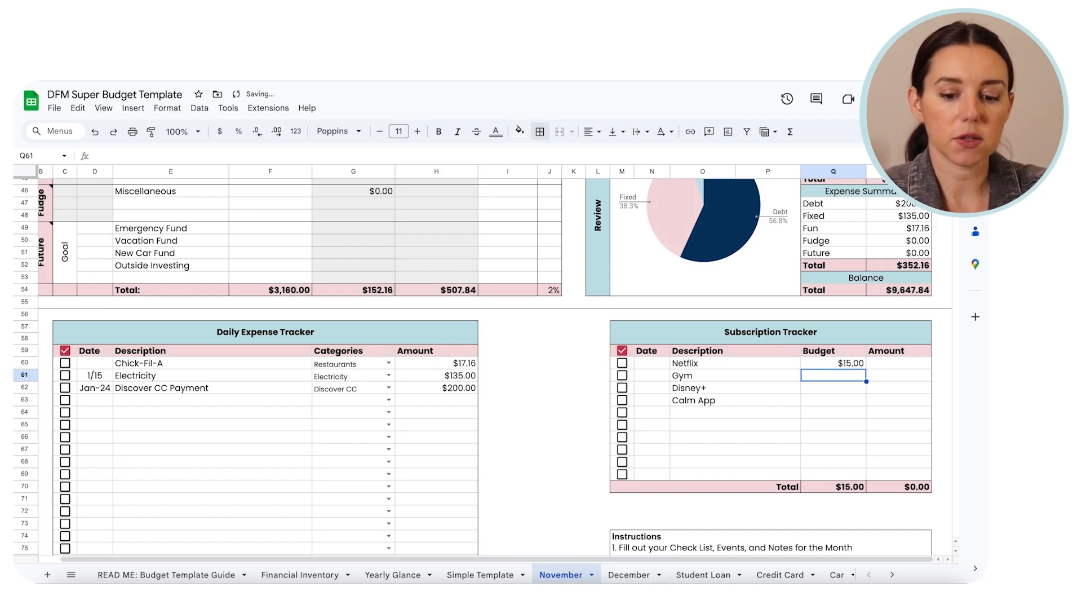
text(75)
key(Return)
text(9)
key(Return)
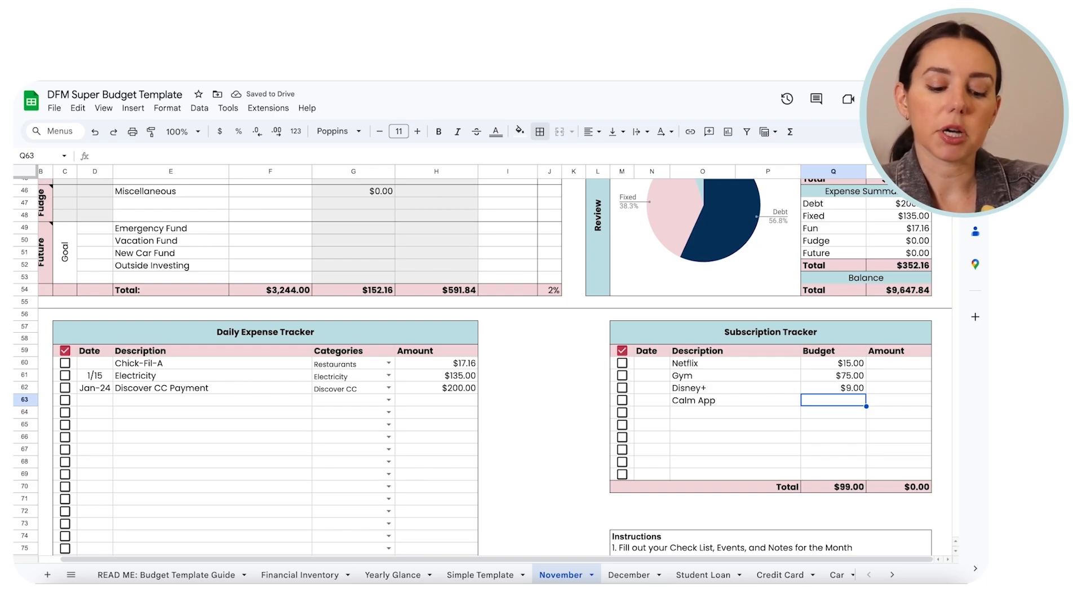
text(6)
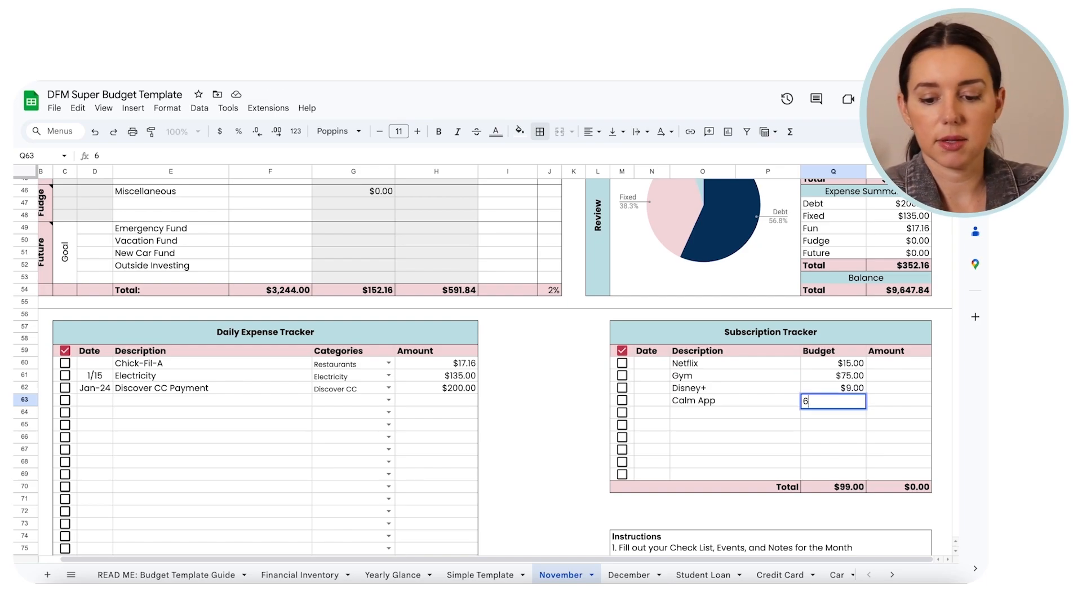
key(Return)
Step: Inspect the Planned cell's formula and the note on the Subscriptions row in the Fun section
key(Up)
key(Up)
key(Up)
key(Up)
key(Right)
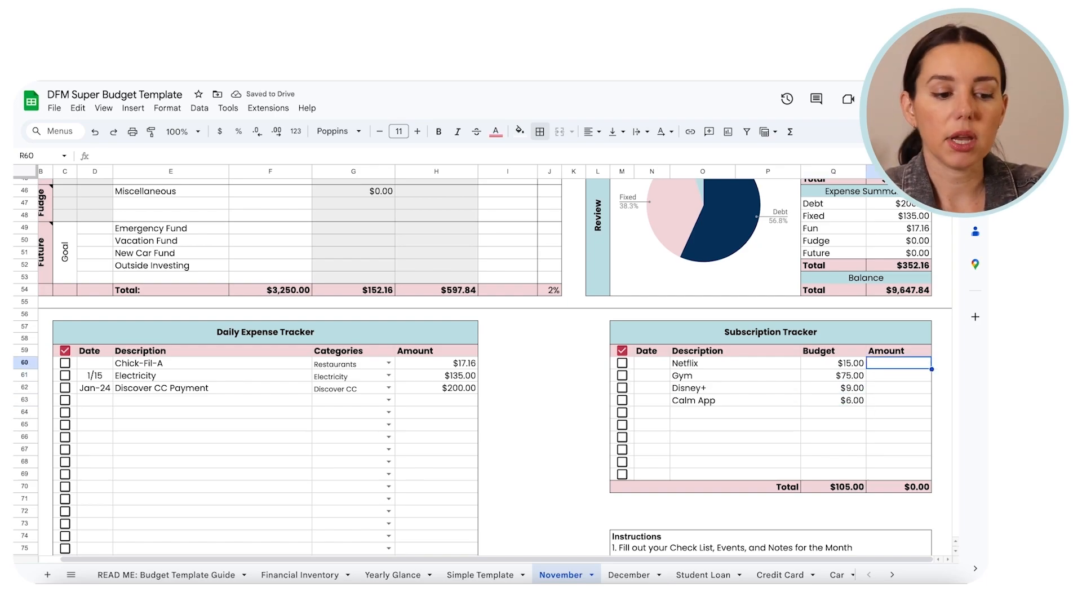
scroll(397, 410, up, 3)
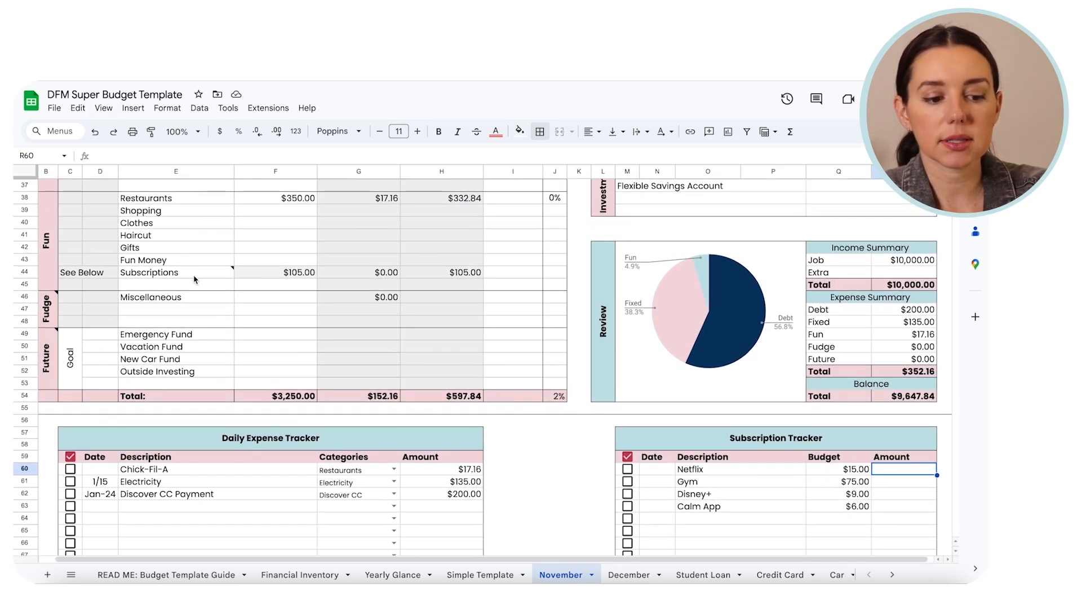
click(285, 253)
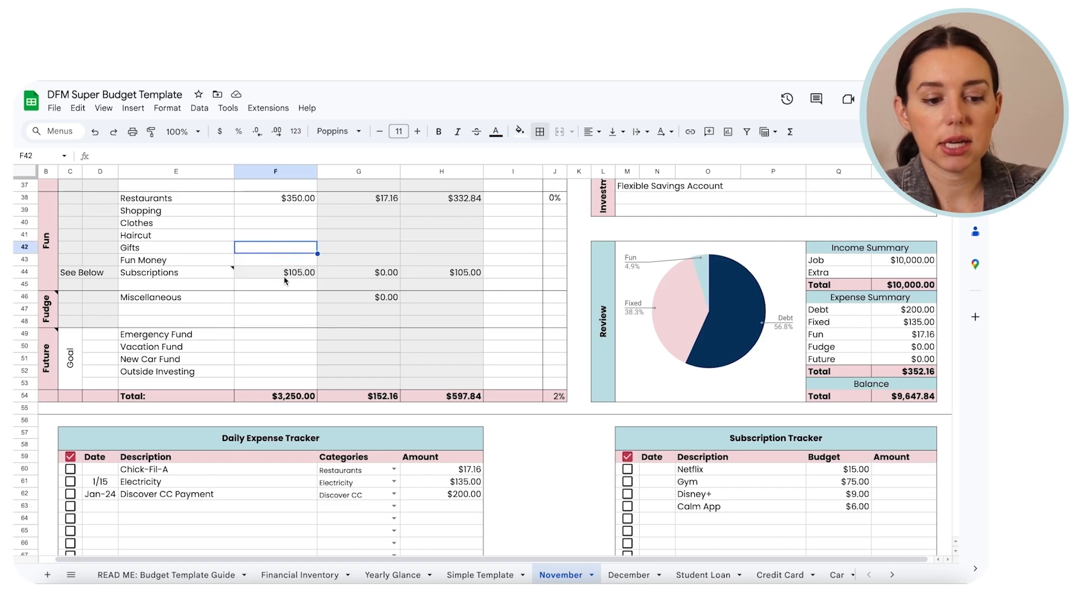
click(286, 273)
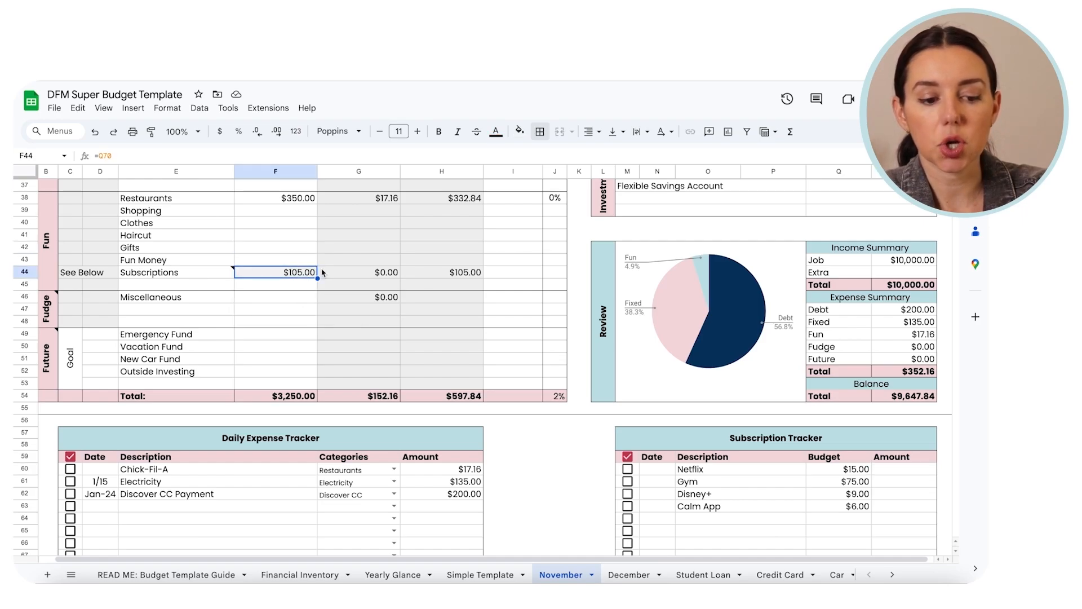
mouse_move(145, 275)
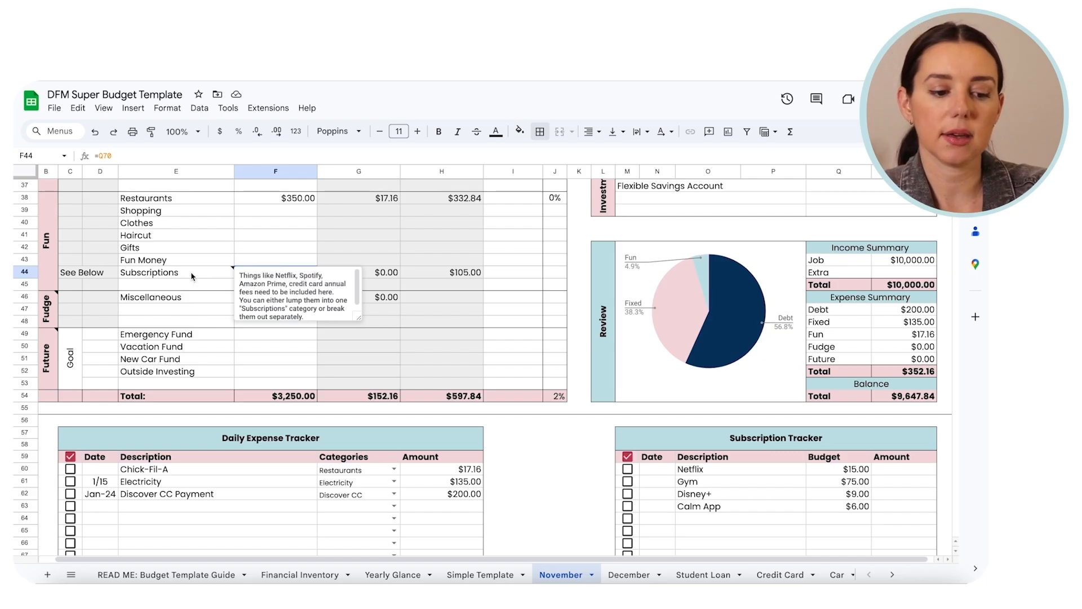
click(268, 248)
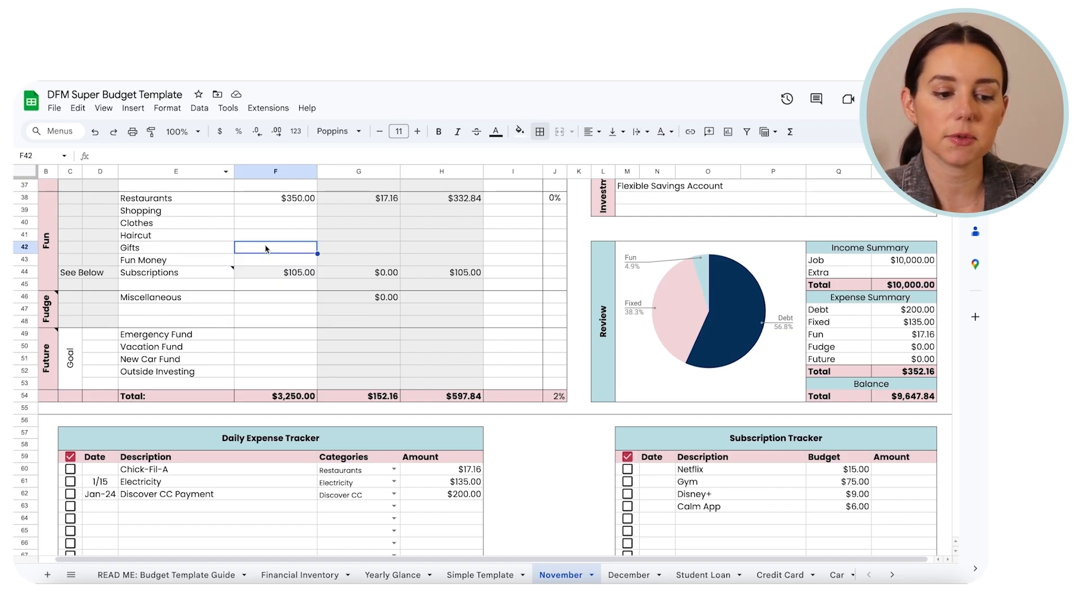
Step: Enter 15 as the Netflix amount in the Subscription Tracker
scroll(711, 494, down, 1)
scroll(712, 494, down, 3)
drag(714, 377, 726, 480)
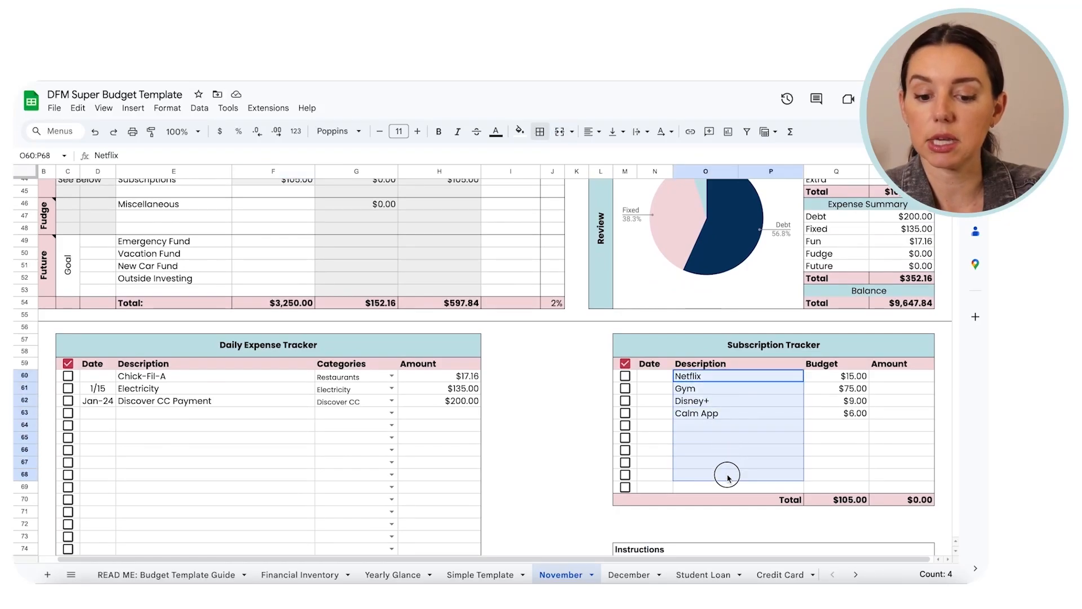
click(727, 478)
click(902, 376)
text(15)
key(Return)
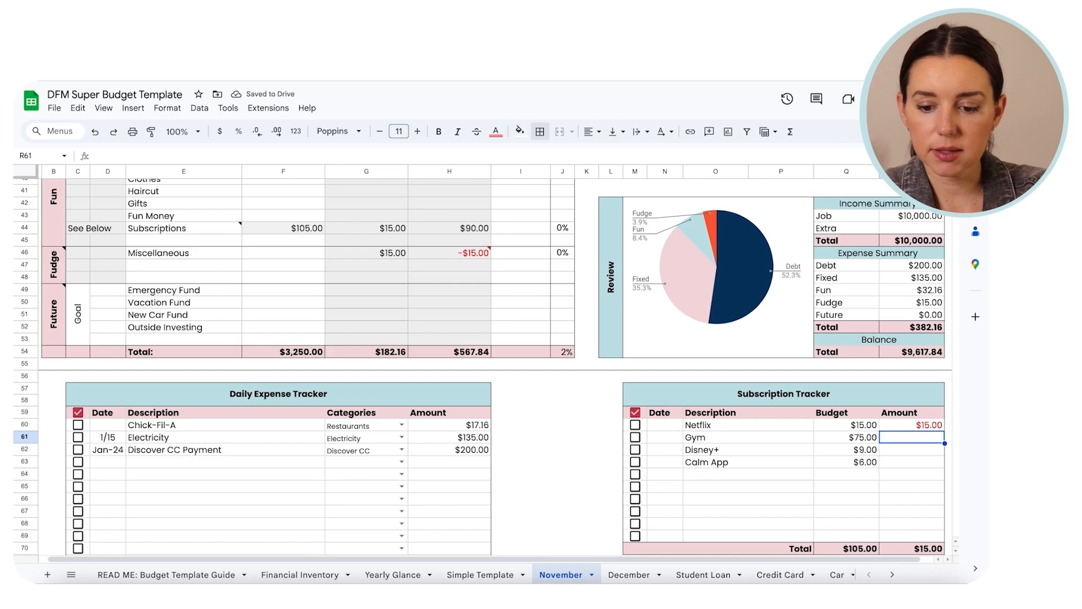
Step: Fill in the Subscription Tracker amounts with 75 for Gym, 9 for Disney+ and 6 for Calm App
key(Up)
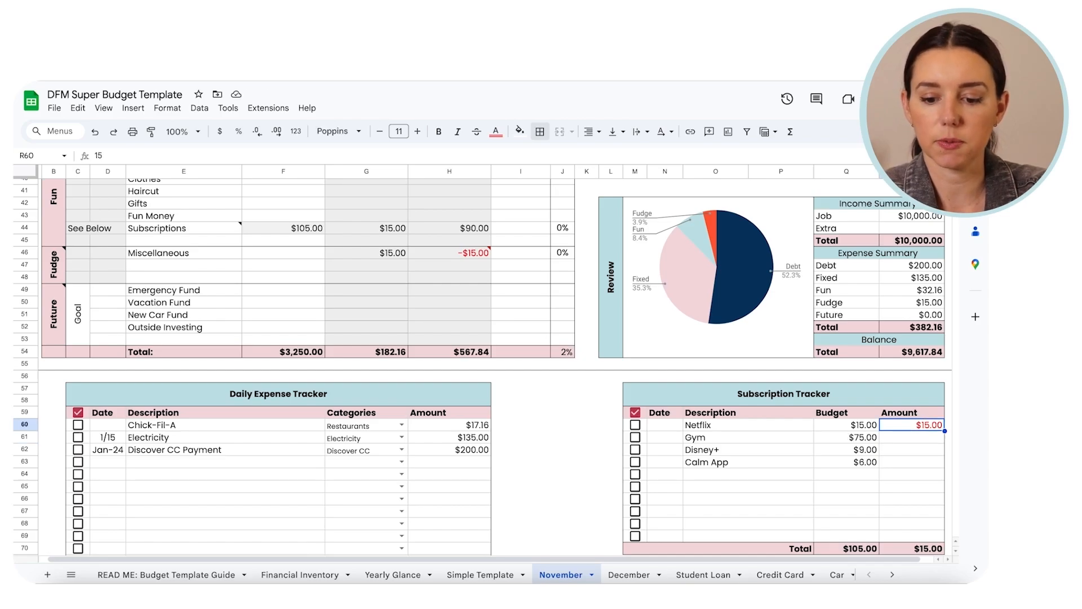
key(Left)
key(Right)
key(Down)
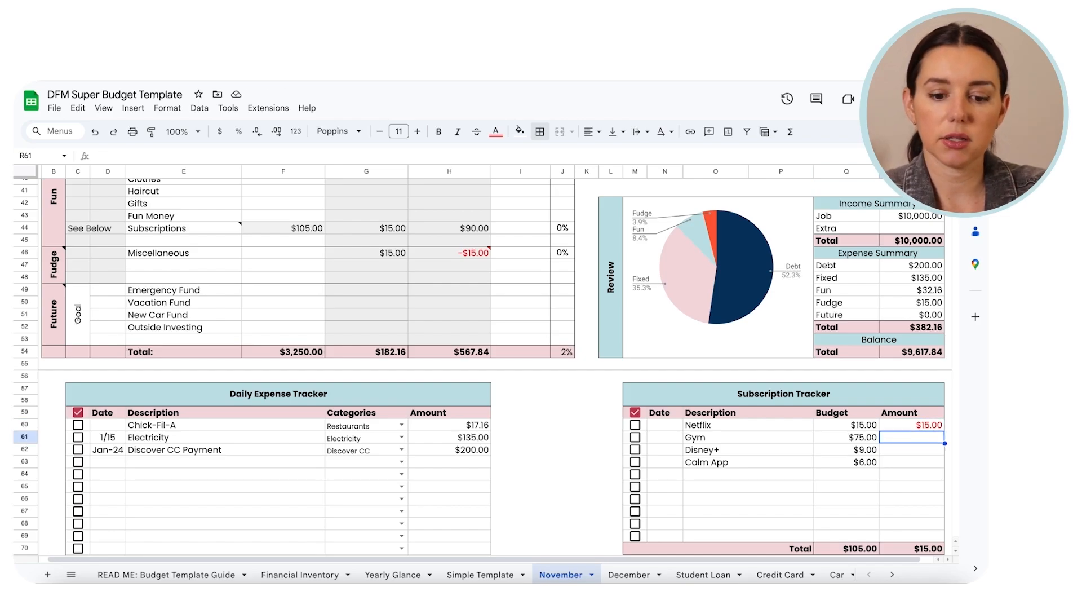
text(75)
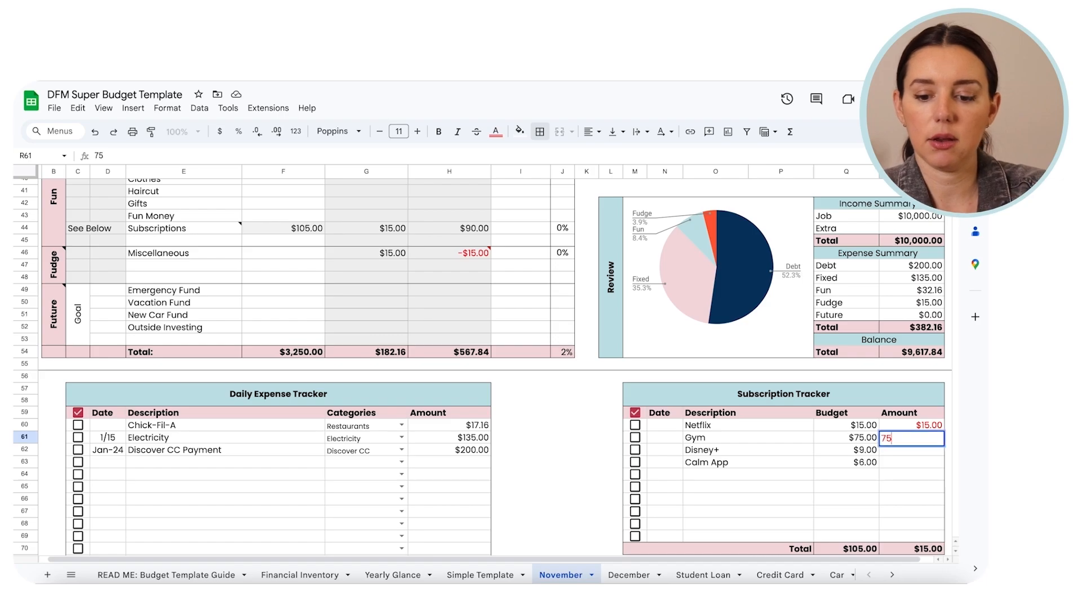
key(Return)
text(9)
key(Return)
text(6)
key(Return)
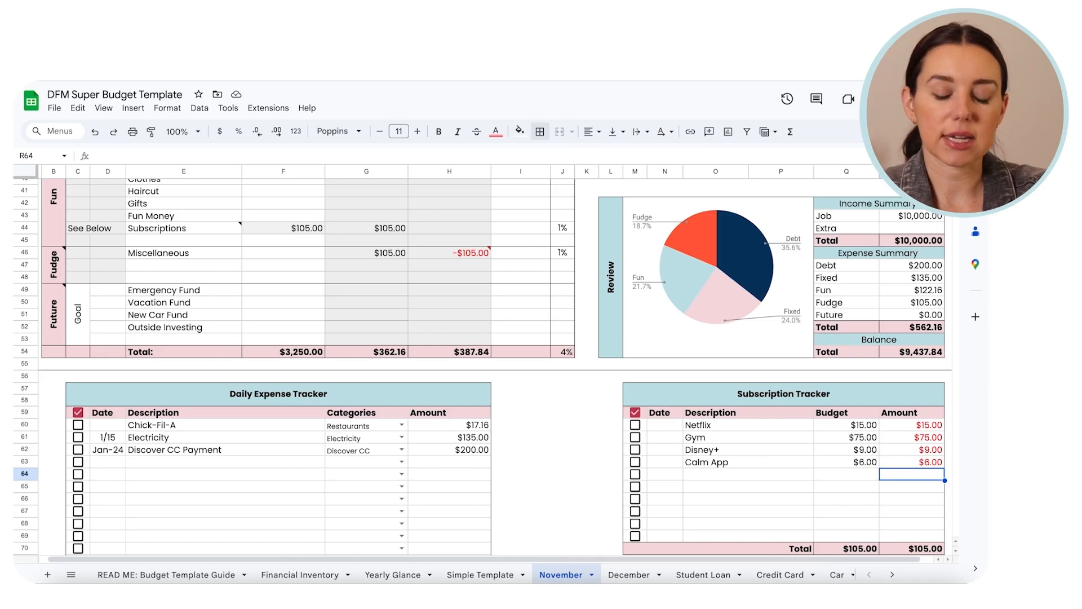
Step: Set the planned Shopping amount in the Fun section to 100
scroll(392, 261, up, 2)
click(392, 268)
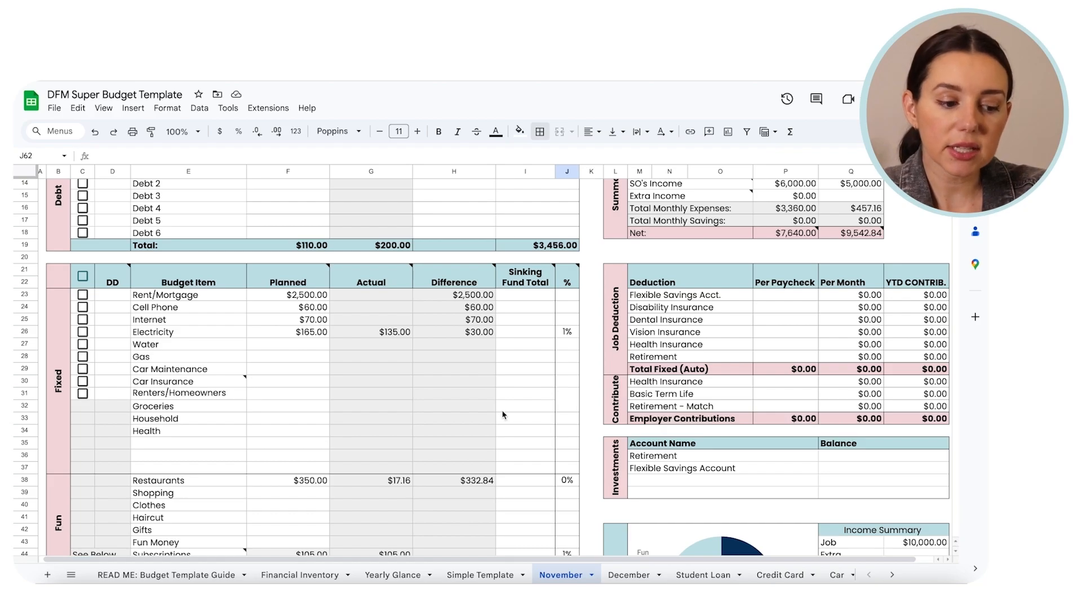
scroll(489, 357, down, 2)
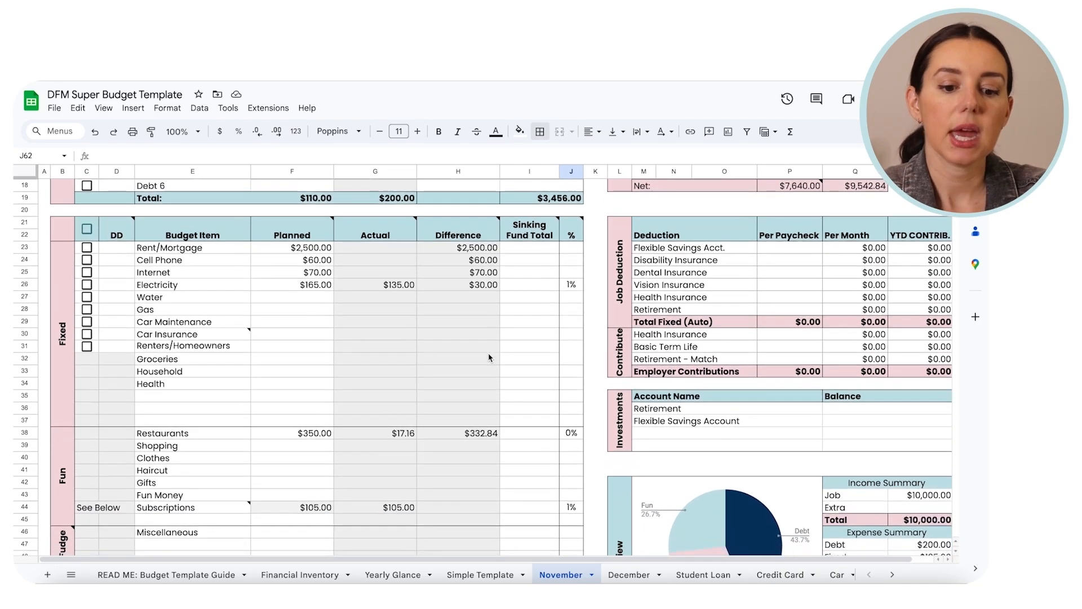
scroll(297, 333, down, 4)
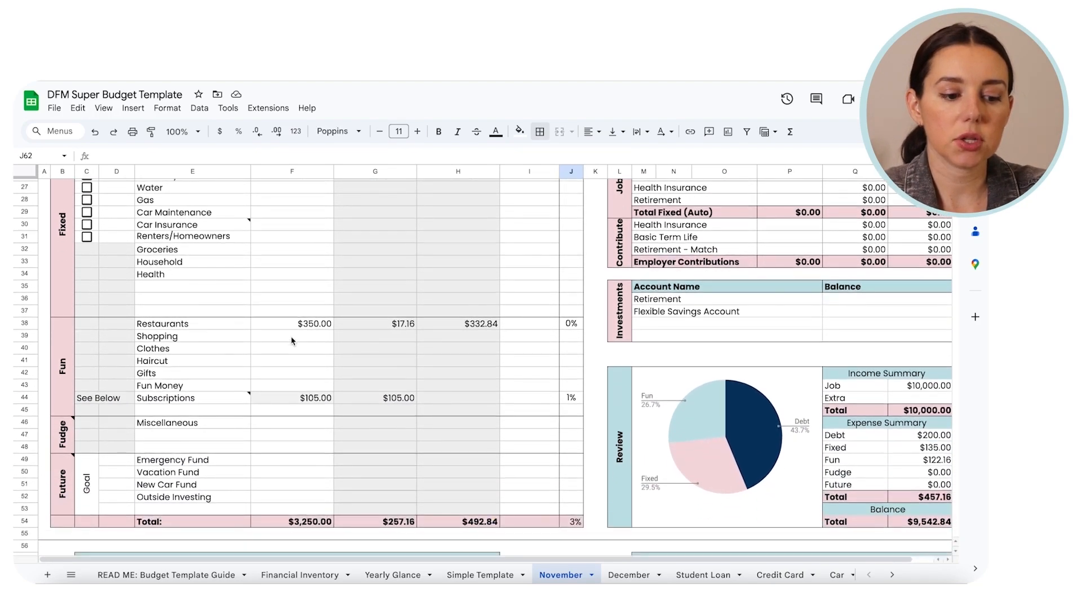
click(286, 353)
click(289, 338)
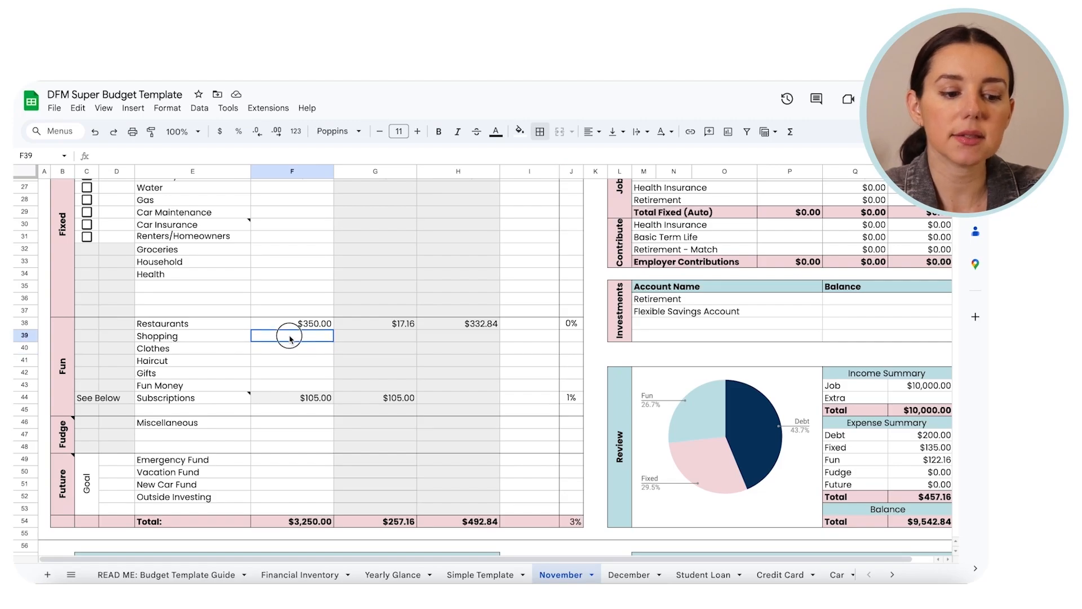
text(100)
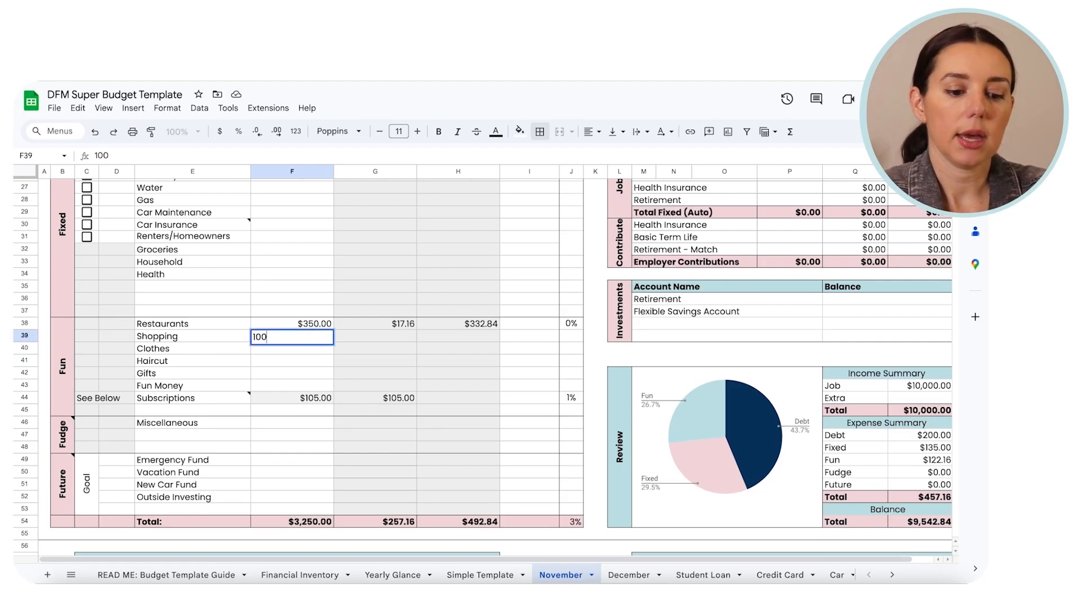
key(Return)
Step: Log a "Transfer to Savings" expense of 100 in the Shopping category in the next free row of the Daily Expense Tracker
scroll(327, 386, down, 6)
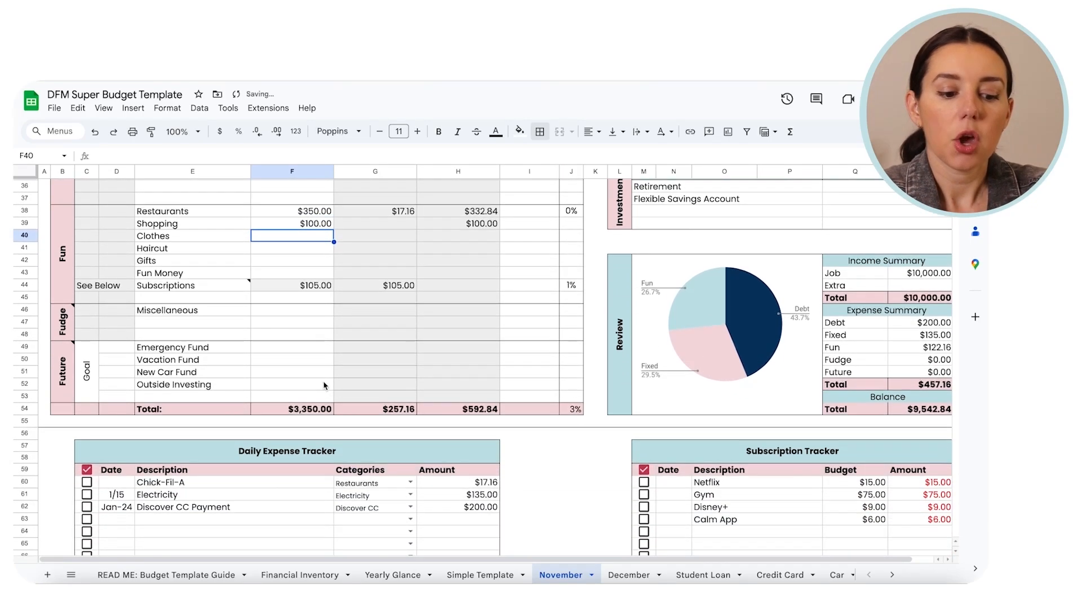
click(184, 465)
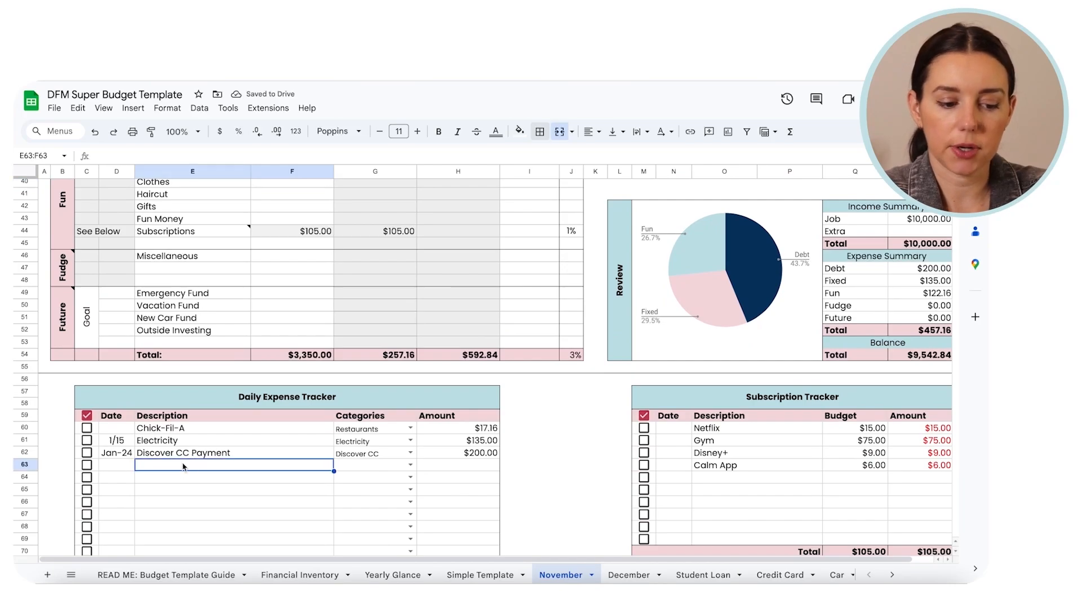
text(Transfer)
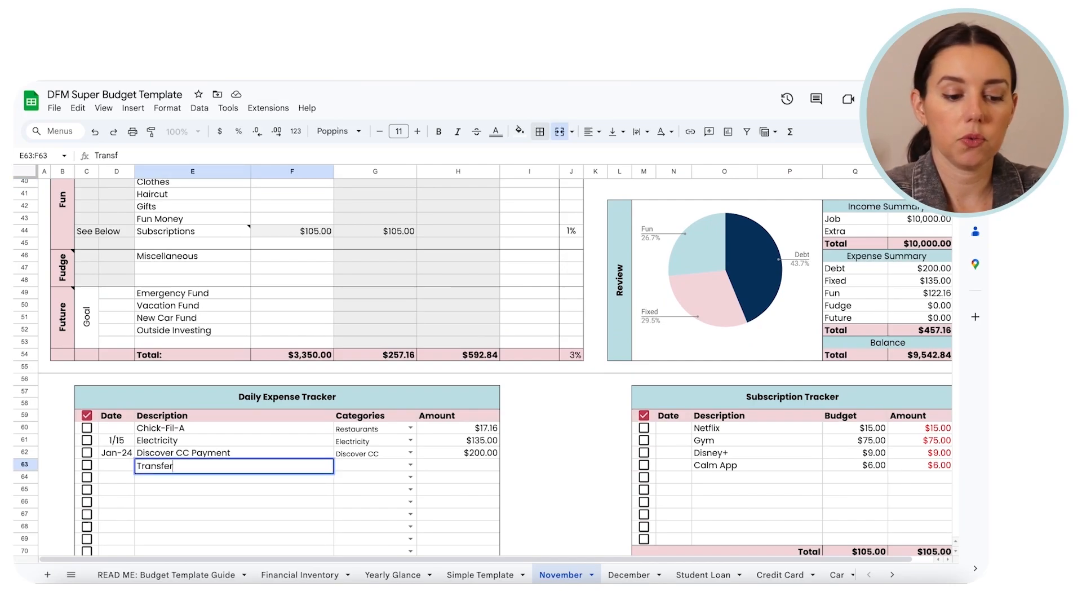
text( to Savings)
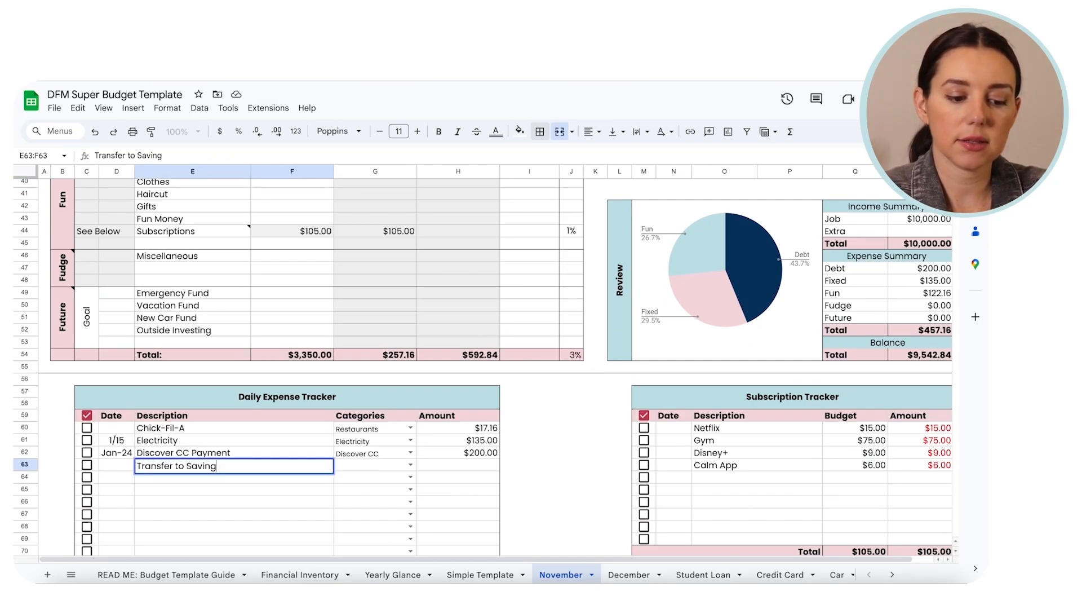
key(Tab)
text(sh)
key(Return)
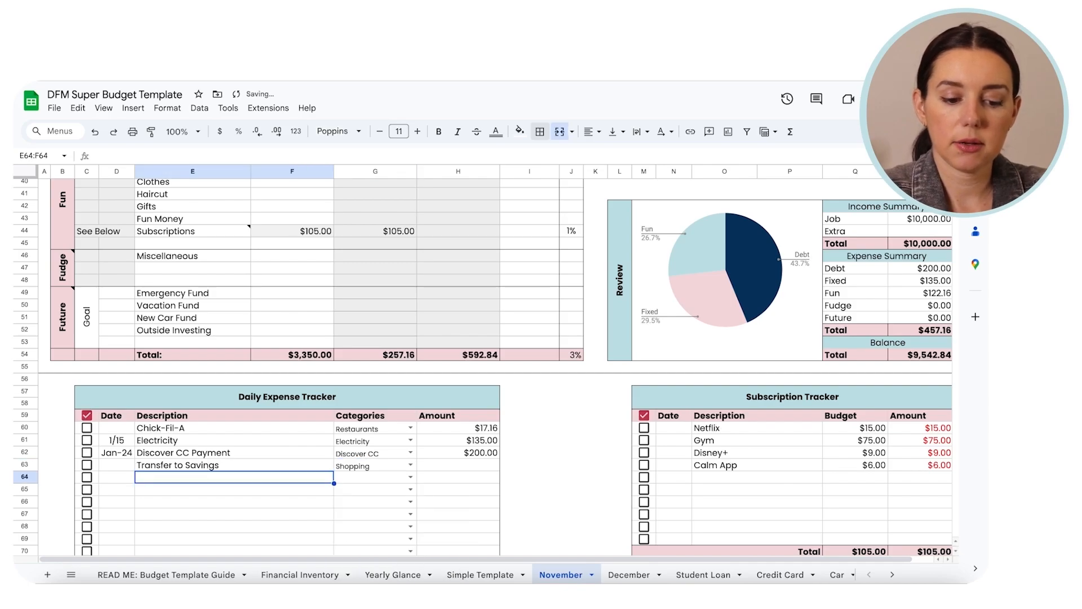
key(Tab)
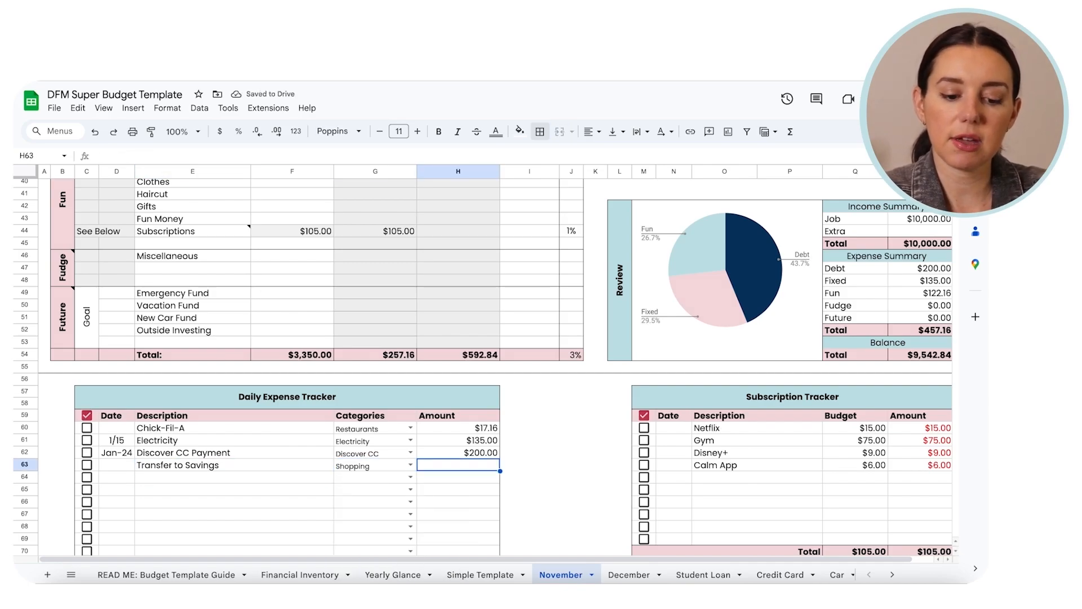
text(100)
key(Return)
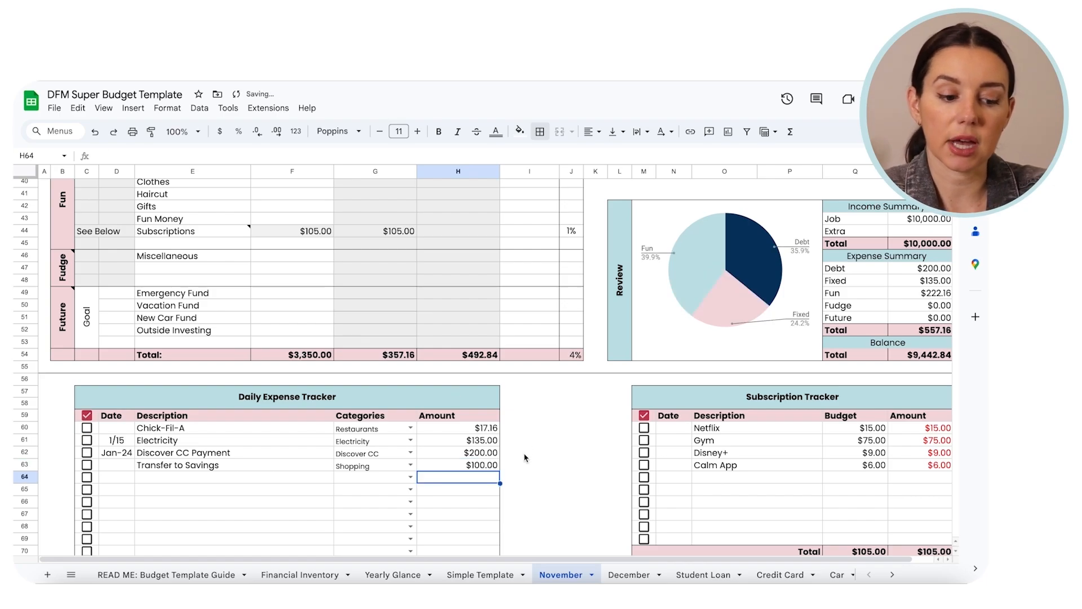
Step: Enter =100 as the Sinking Fund Total for Shopping
scroll(523, 452, up, 6)
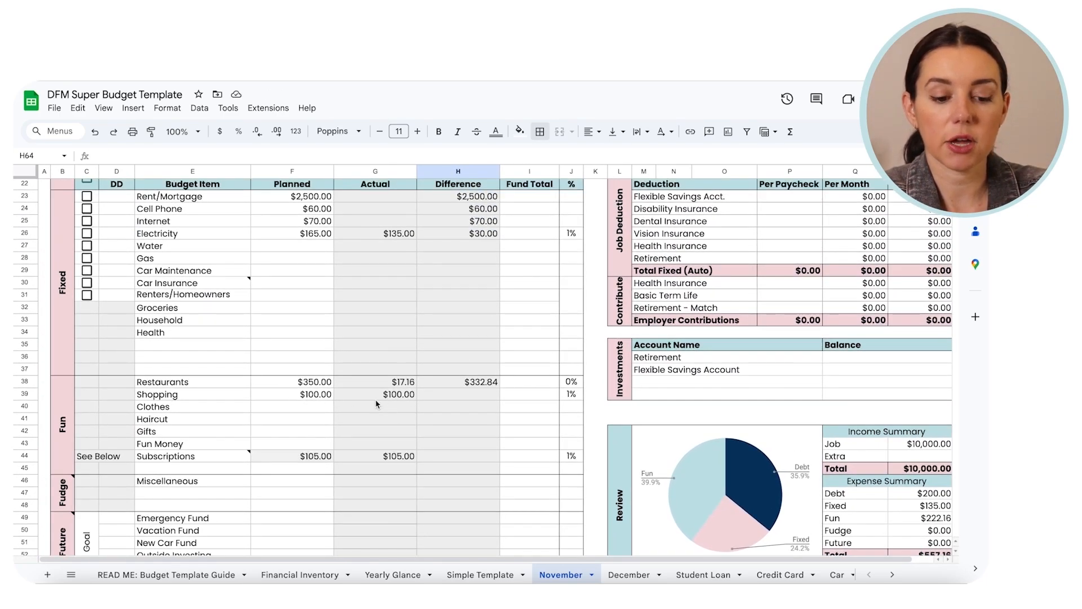
click(538, 396)
scroll(538, 396, up, 1)
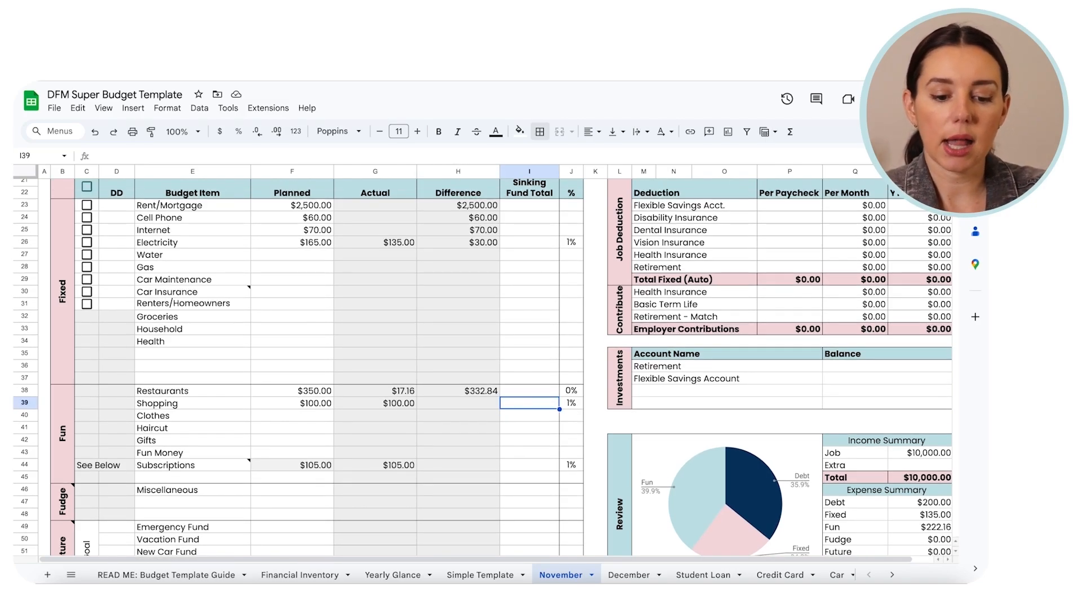
text(=100)
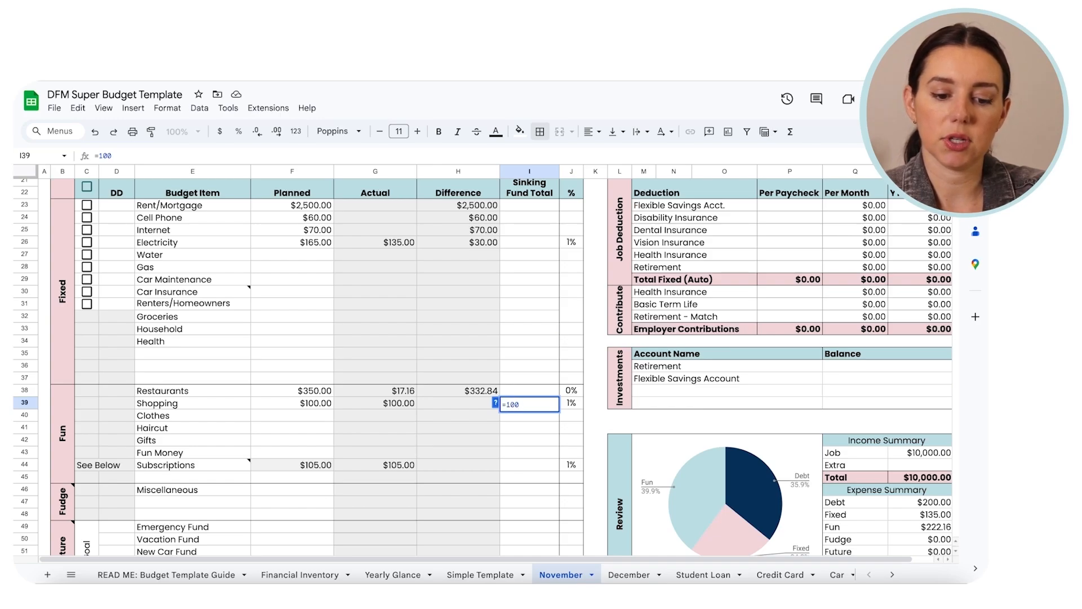
key(Return)
key(Up)
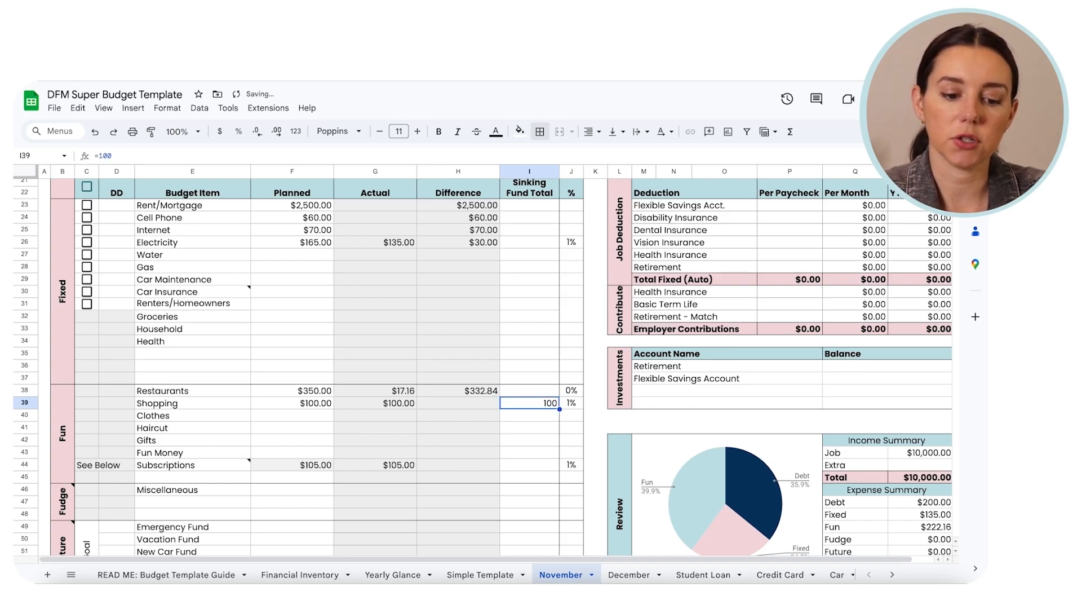
Step: Link Shopping's Sinking Fund Total to its Actual amount with the formula =G39
text(=)
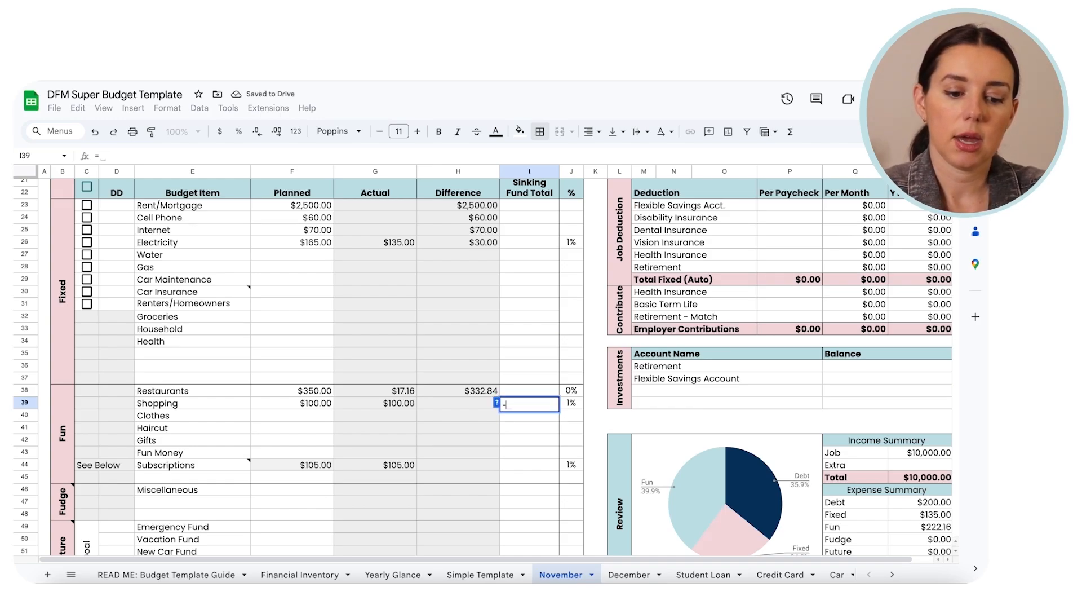
click(399, 410)
key(Return)
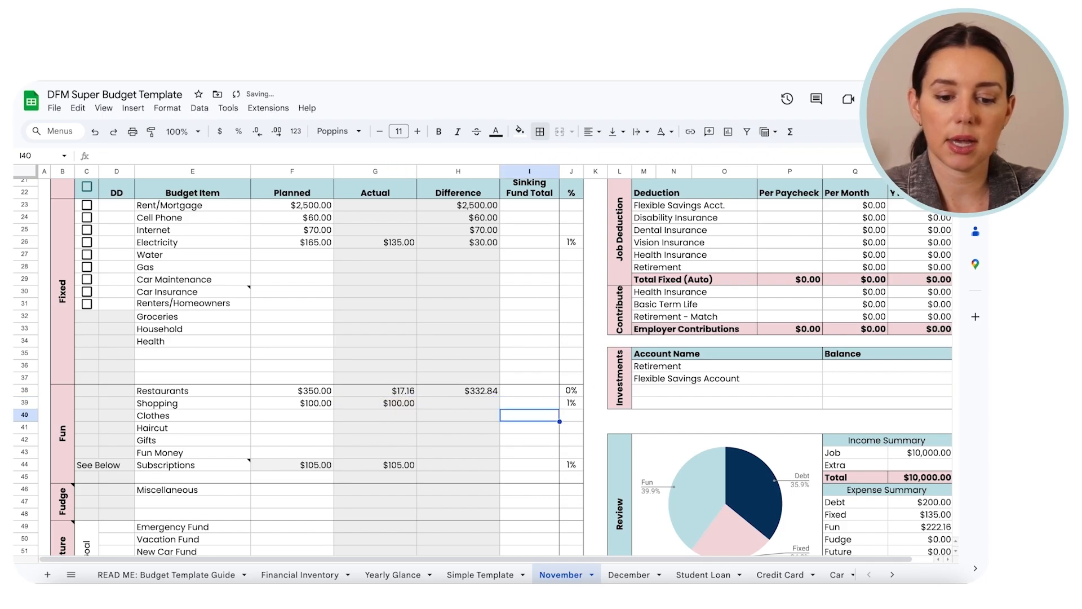
key(Up)
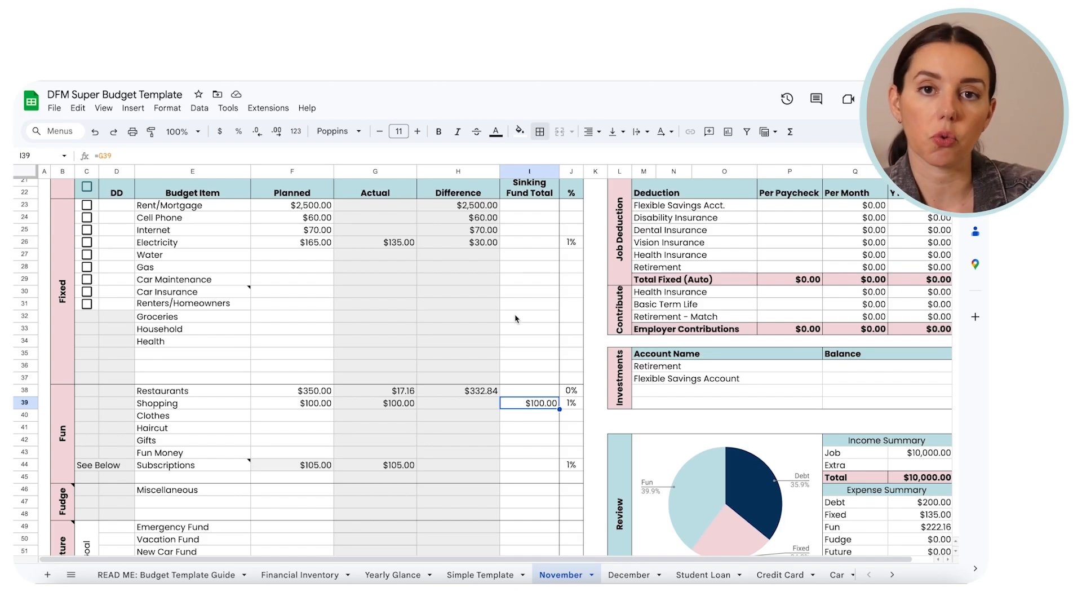
Step: Examine the Job Deduction and employer contribution tables, including the Per Month formula for Health Insurance and the contribution items
scroll(516, 318, up, 5)
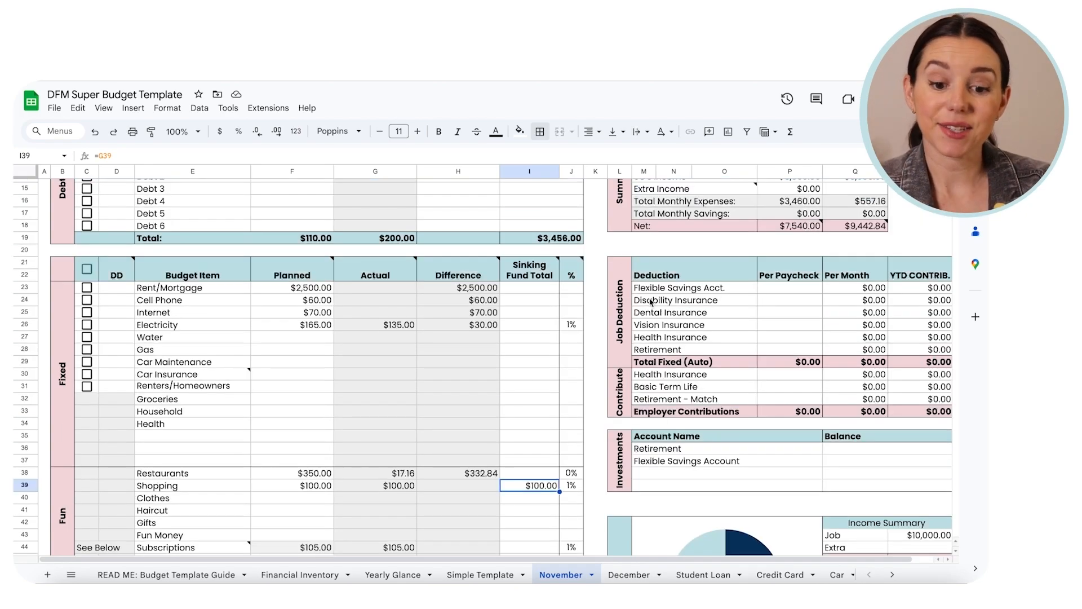
scroll(649, 302, down, 1)
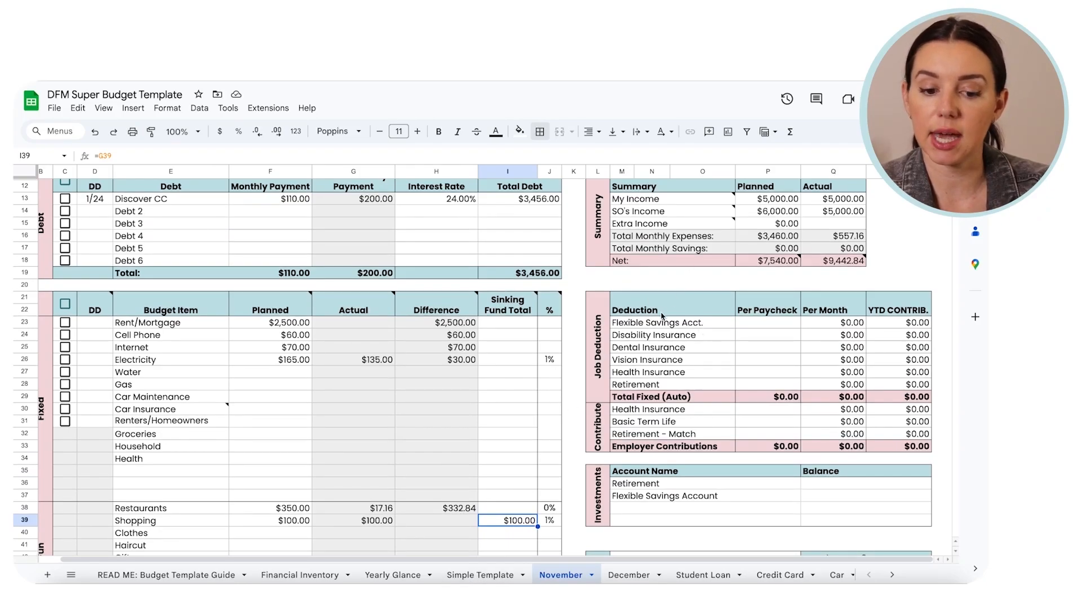
drag(657, 322, 820, 372)
click(828, 372)
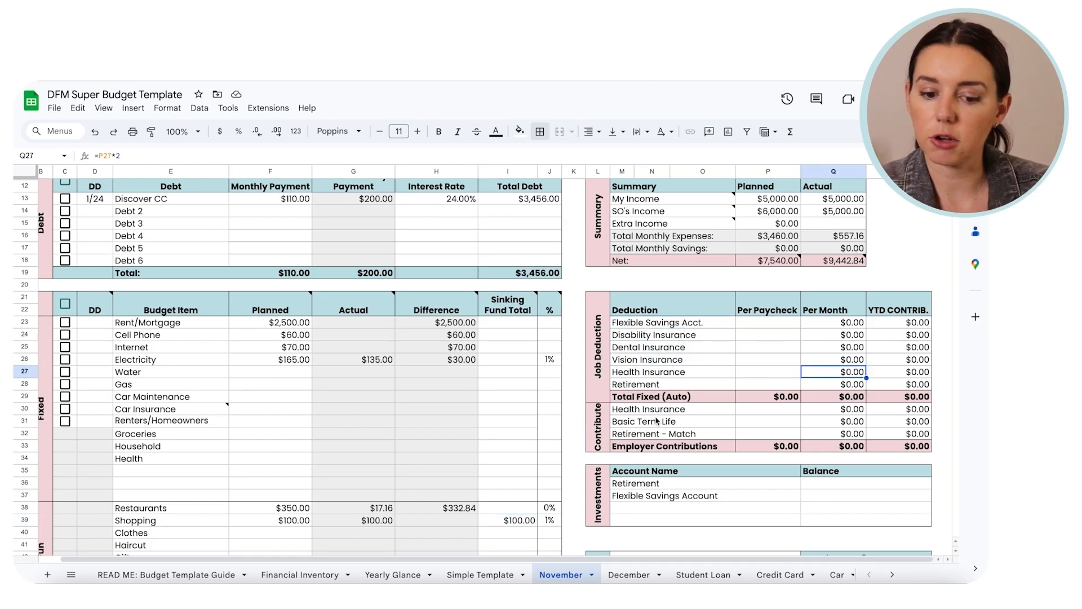
scroll(656, 420, down, 1)
click(697, 419)
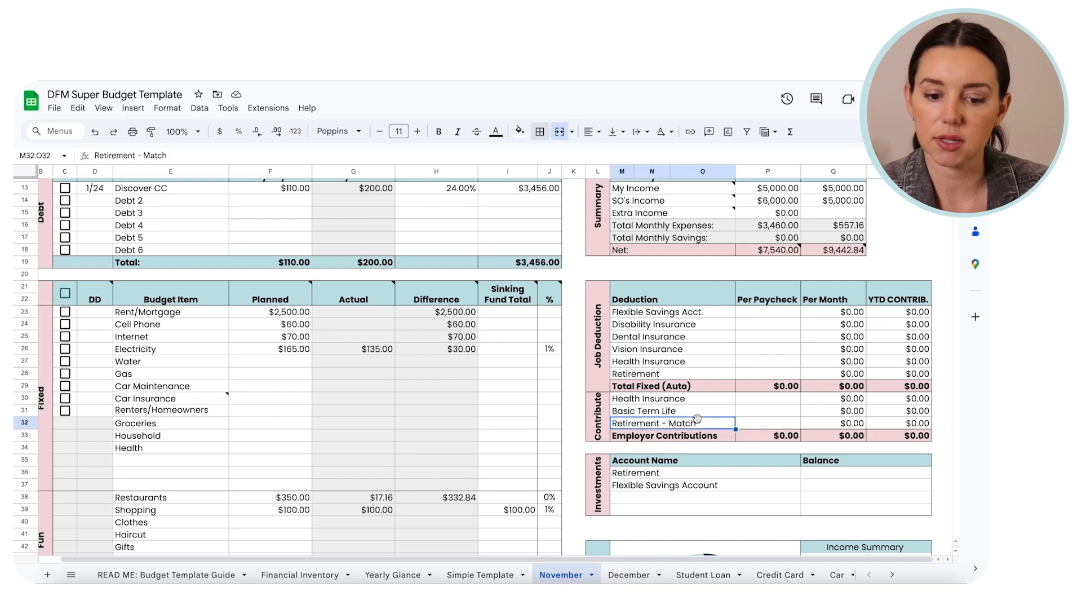
click(697, 413)
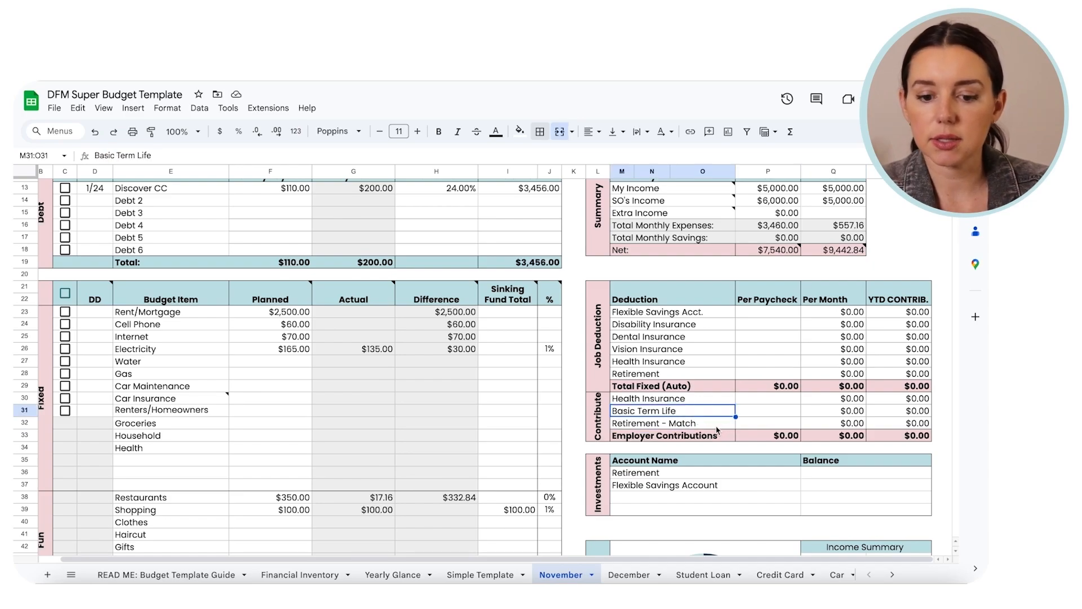
Step: Examine the Investments table's Retirement and Flexible Savings Account entries and the Balance cell beside them
scroll(704, 432, down, 2)
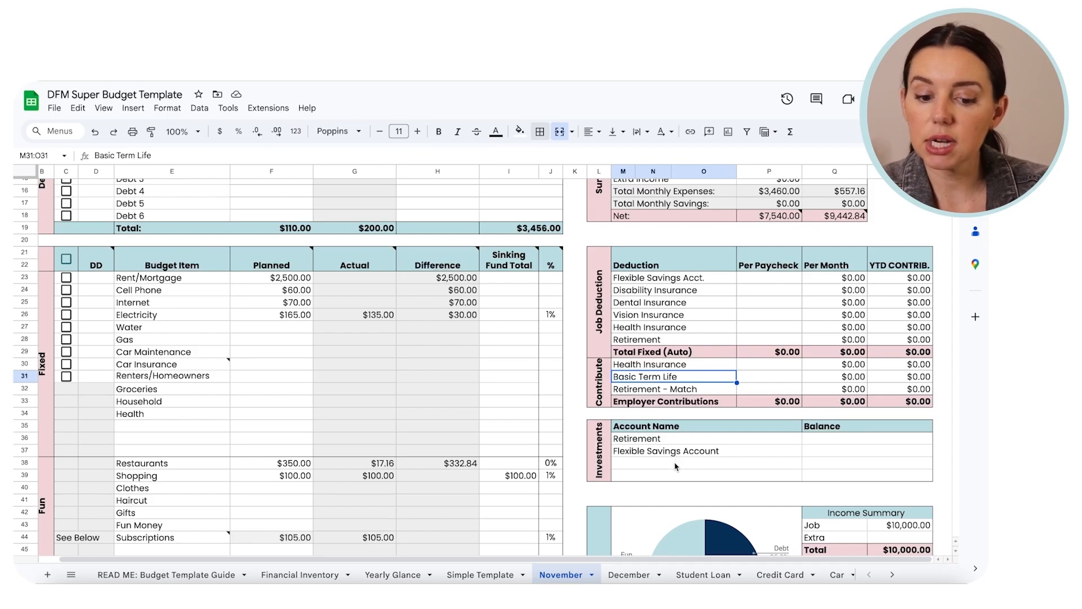
click(644, 441)
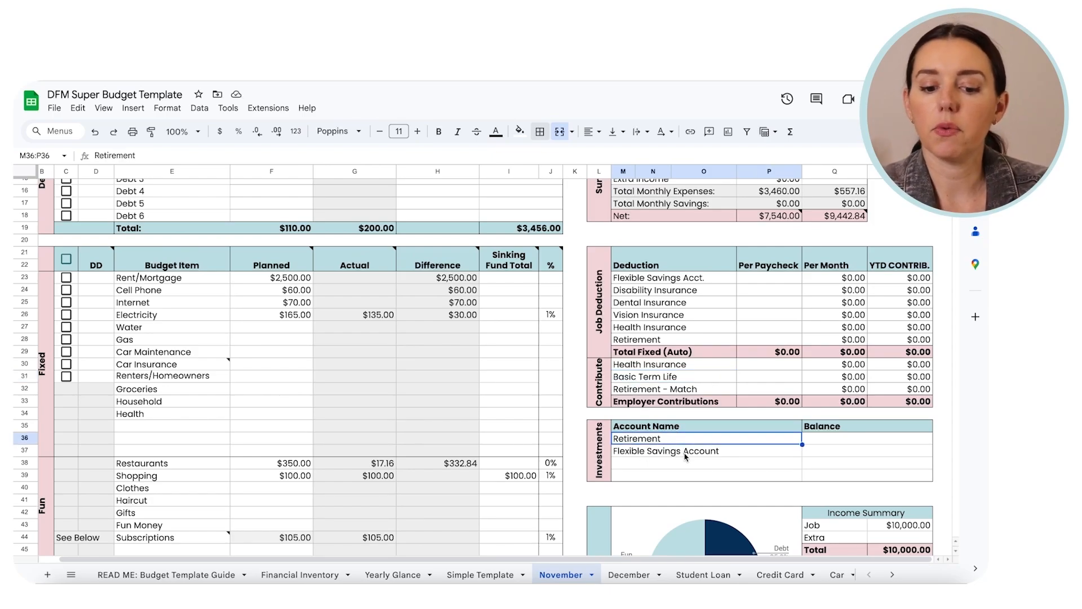
click(686, 453)
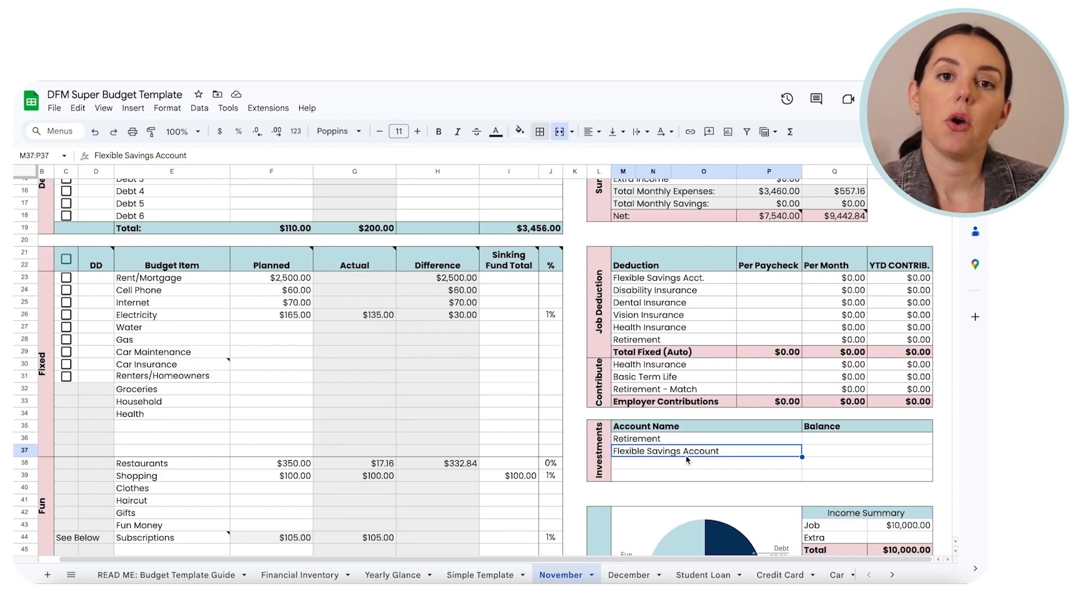
click(849, 454)
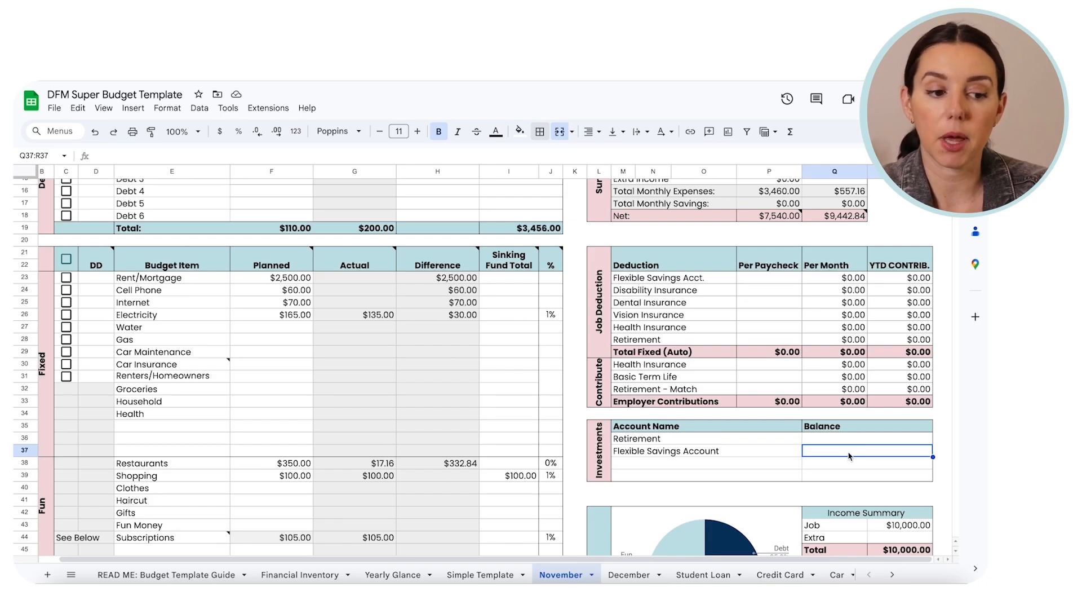
Step: Read the instructions and the gray-box note below the Subscription Tracker
scroll(849, 456, down, 2)
scroll(849, 454, down, 15)
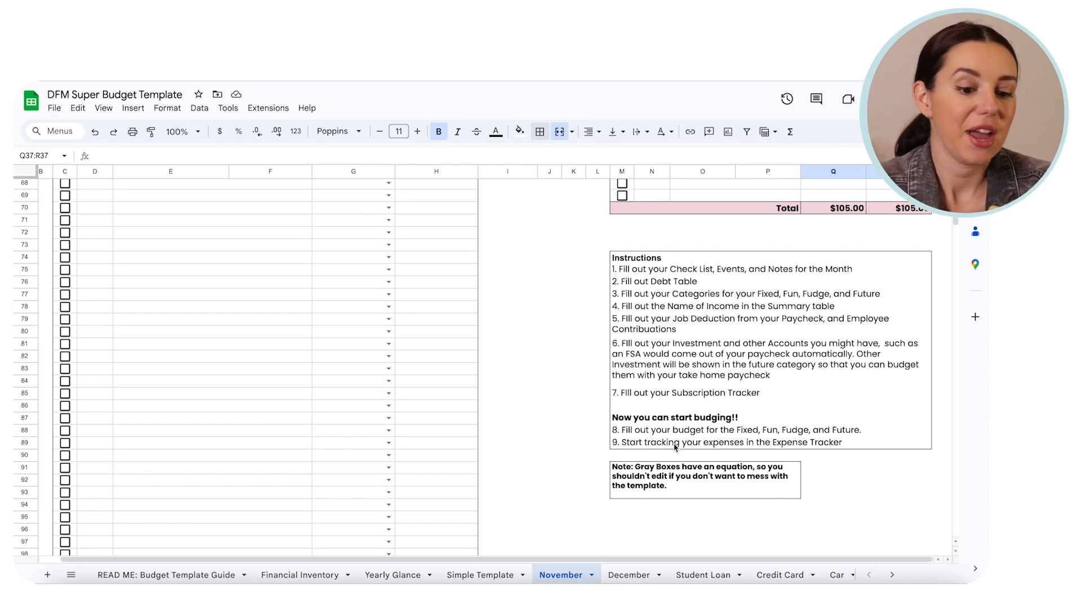
scroll(707, 492, up, 6)
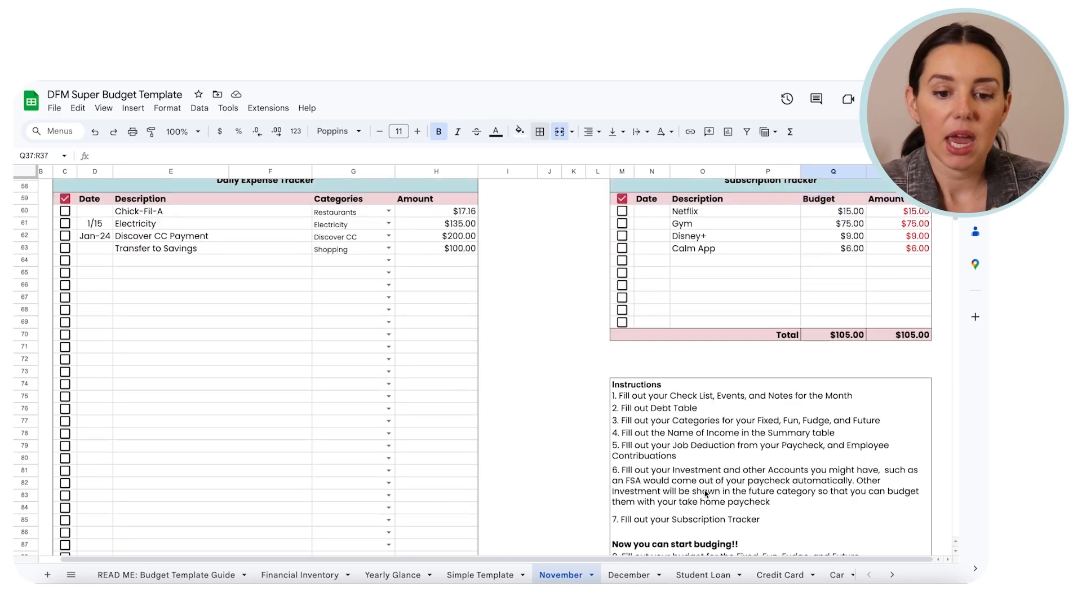
scroll(704, 494, up, 8)
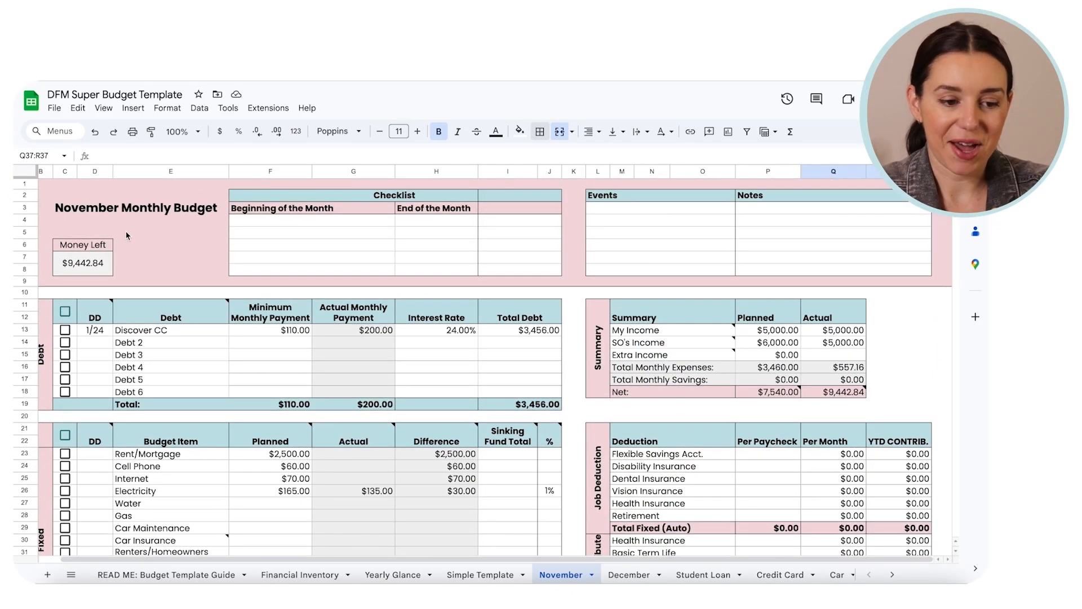
Step: Inspect the Money Left formula and the Checklist cells for the beginning and end of the month
click(88, 268)
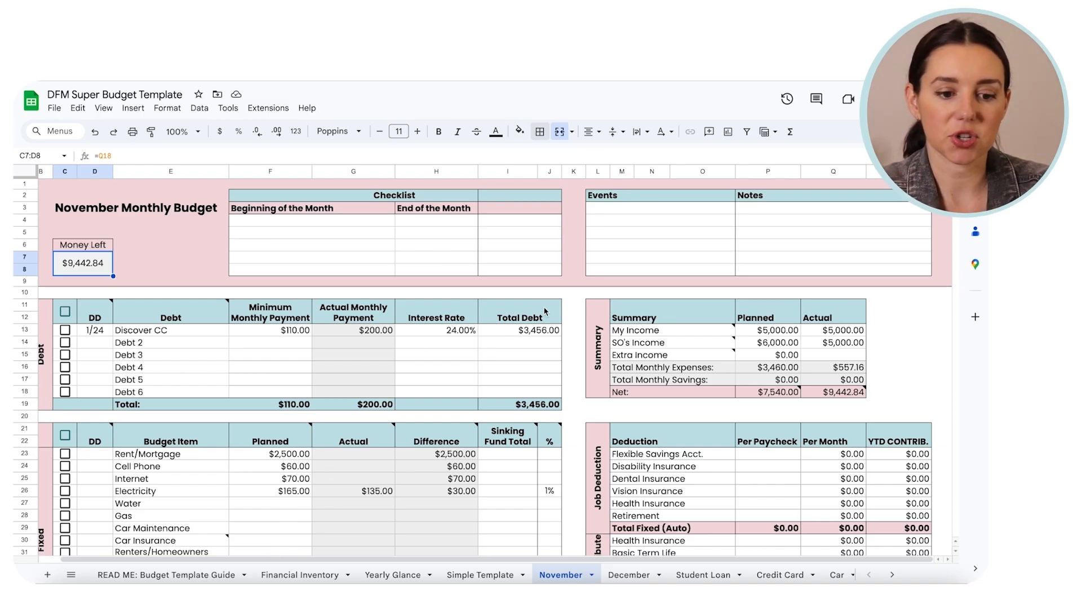
click(369, 231)
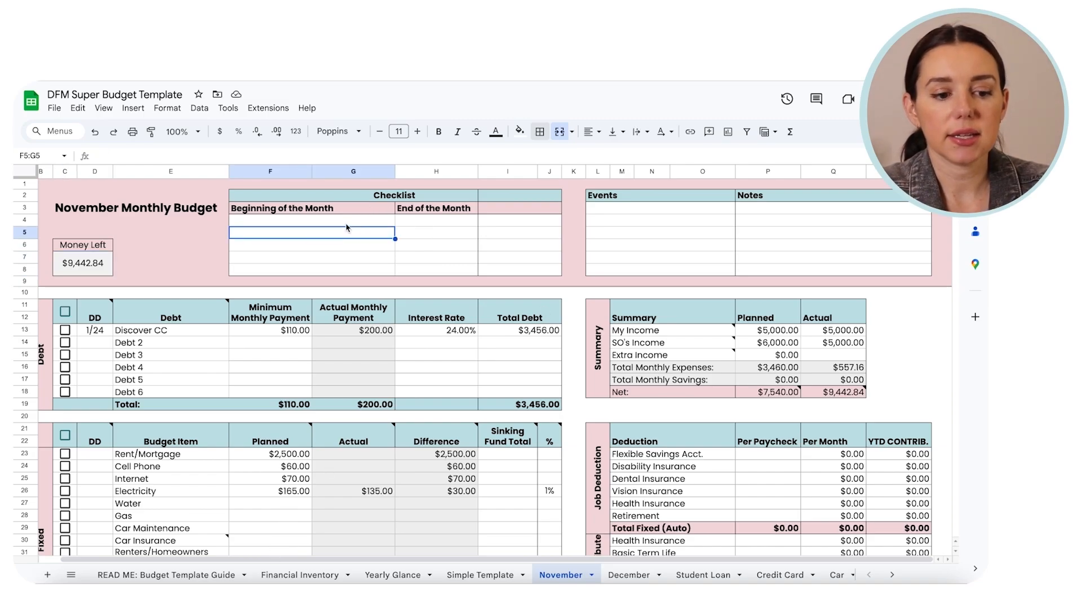
click(346, 225)
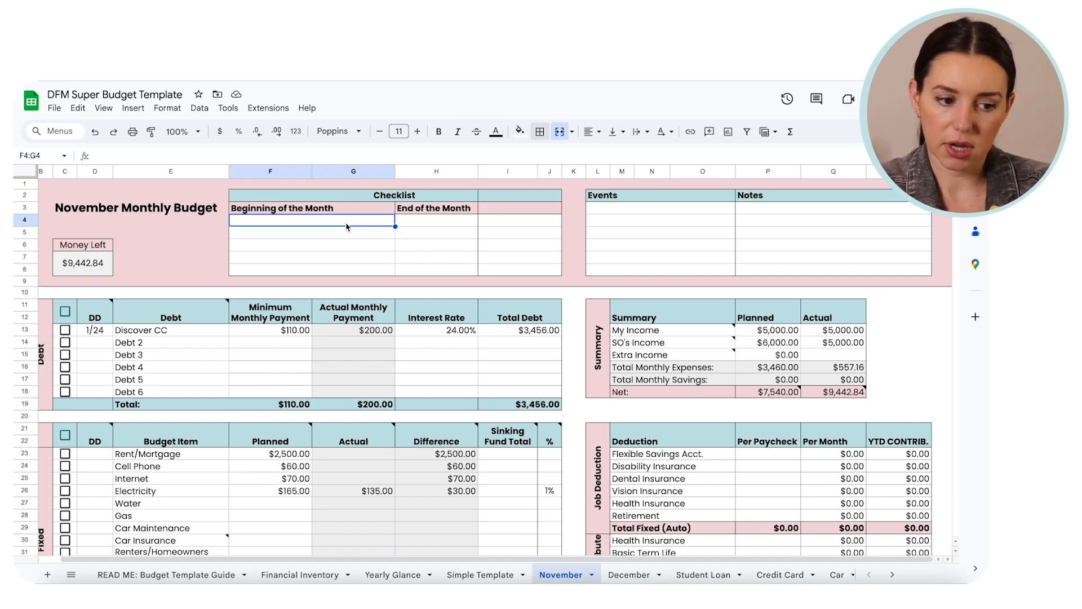
click(469, 225)
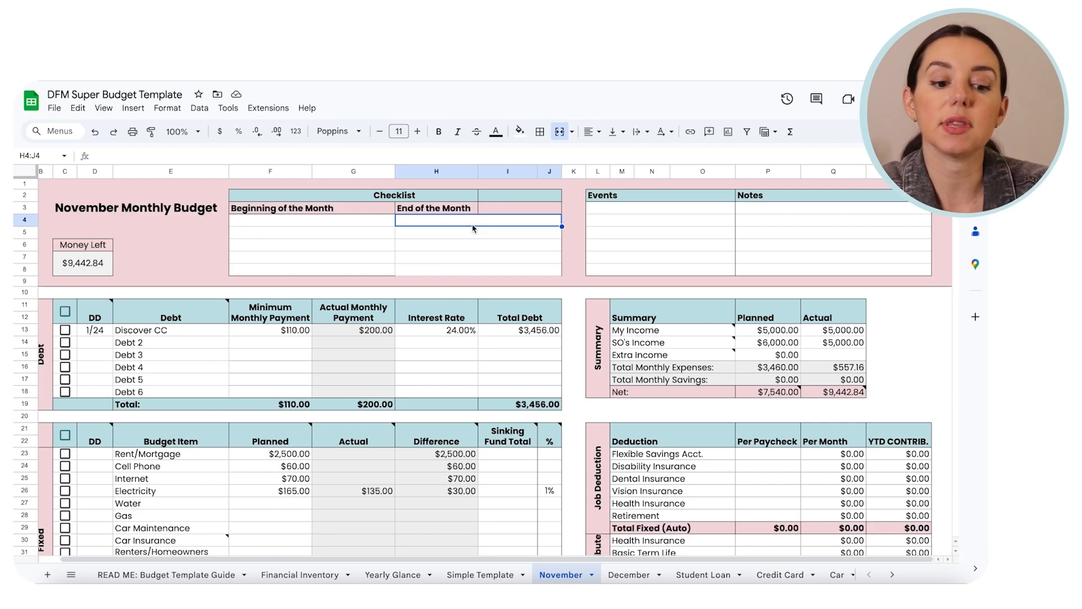
Step: List two November events: Mom's B-day, preceded by its date, and Thanksgiving
click(703, 215)
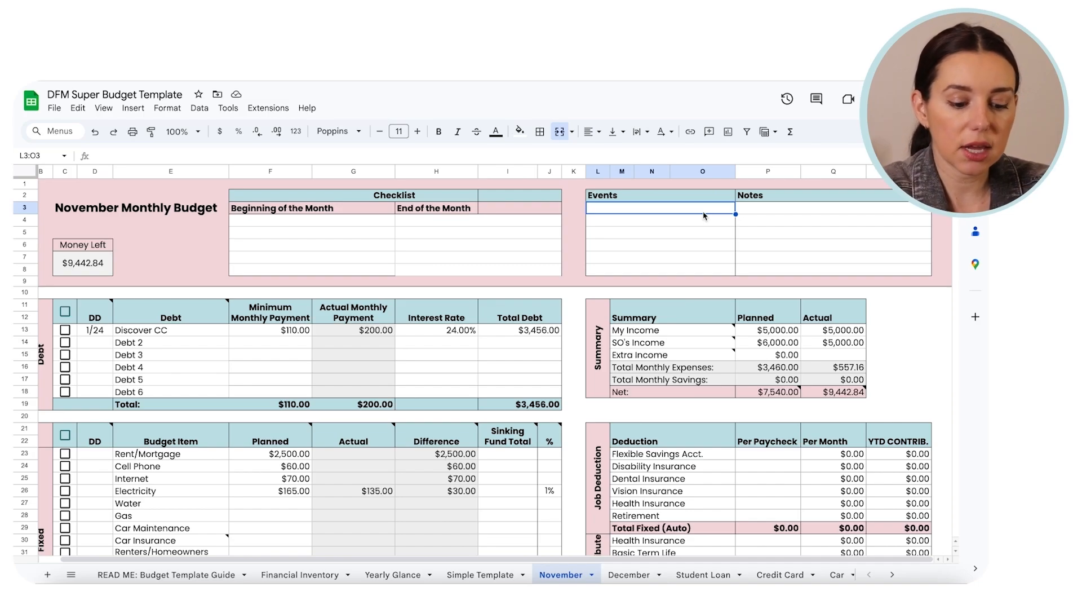
text(11/21 - Mom's B-day)
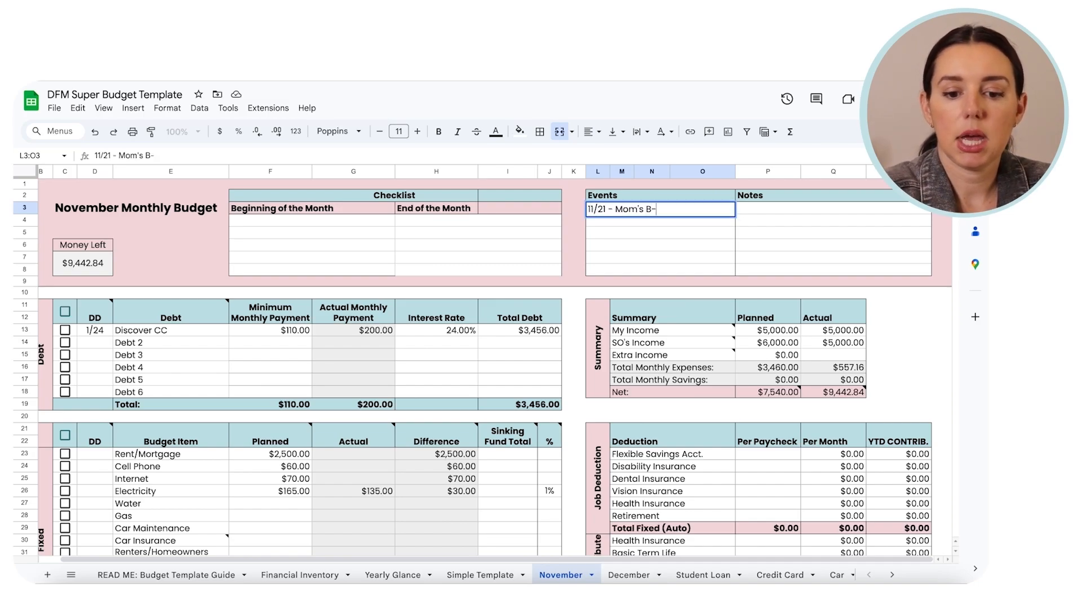
key(Return)
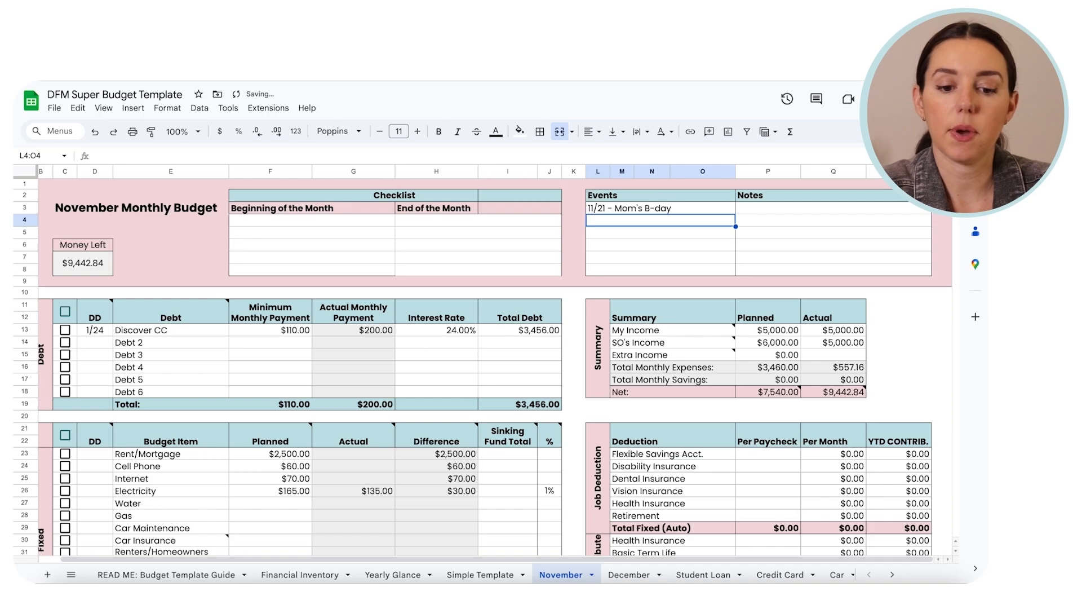
text(Thanks)
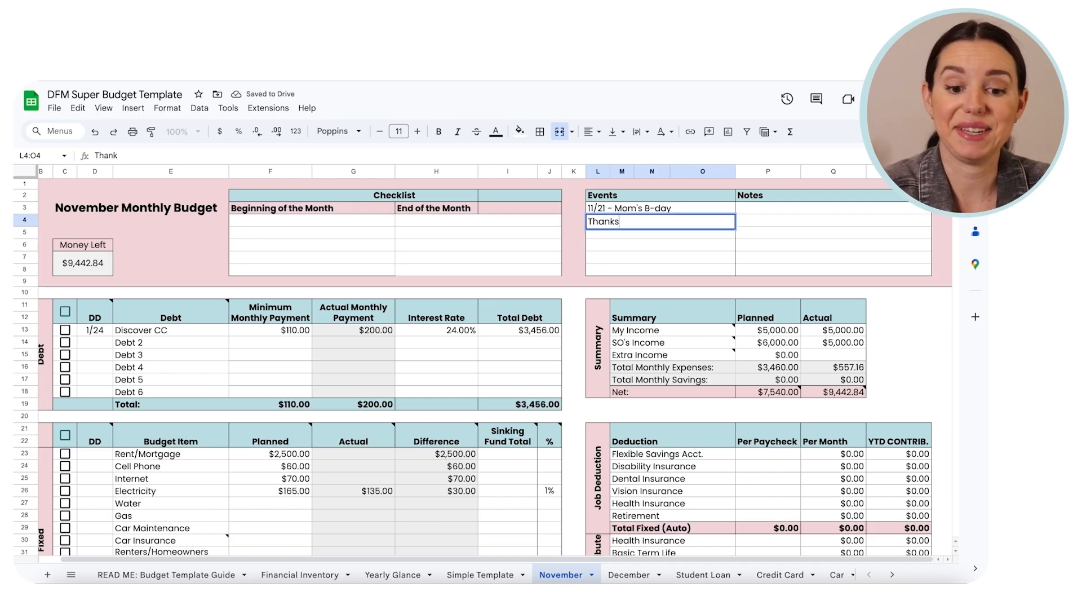
text(giving)
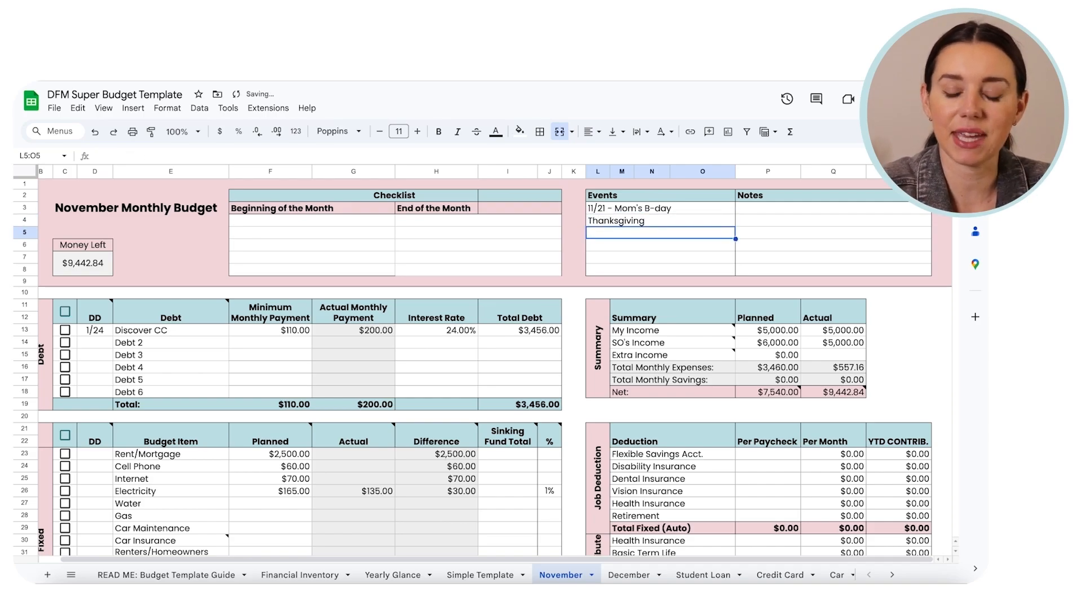
Step: Add the note "Increase grocery budget" beside the Thanksgiving event
key(Tab)
key(Down)
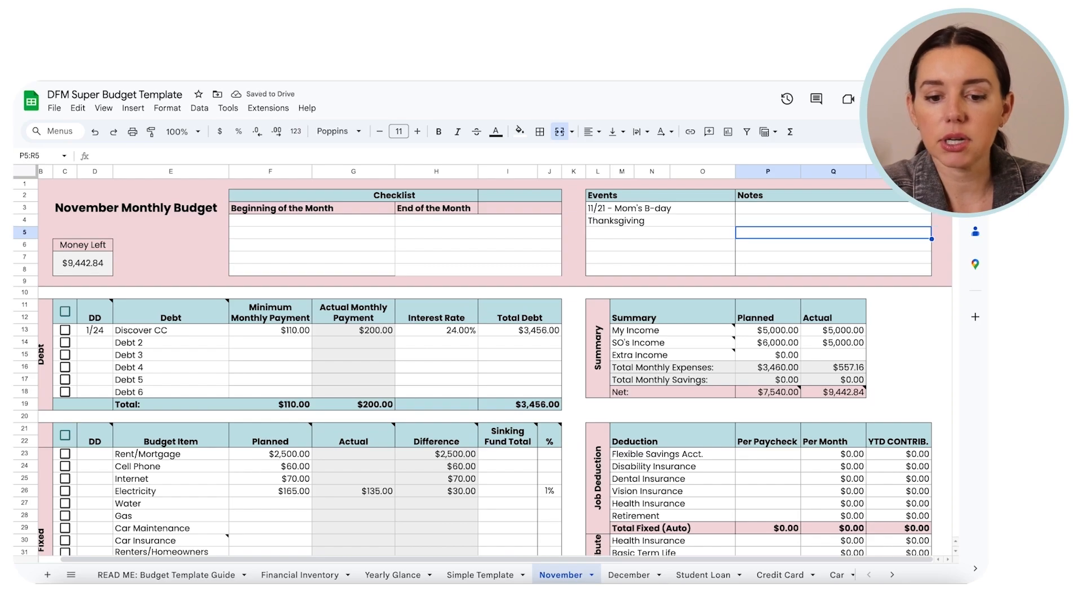
key(Up)
text(Incr)
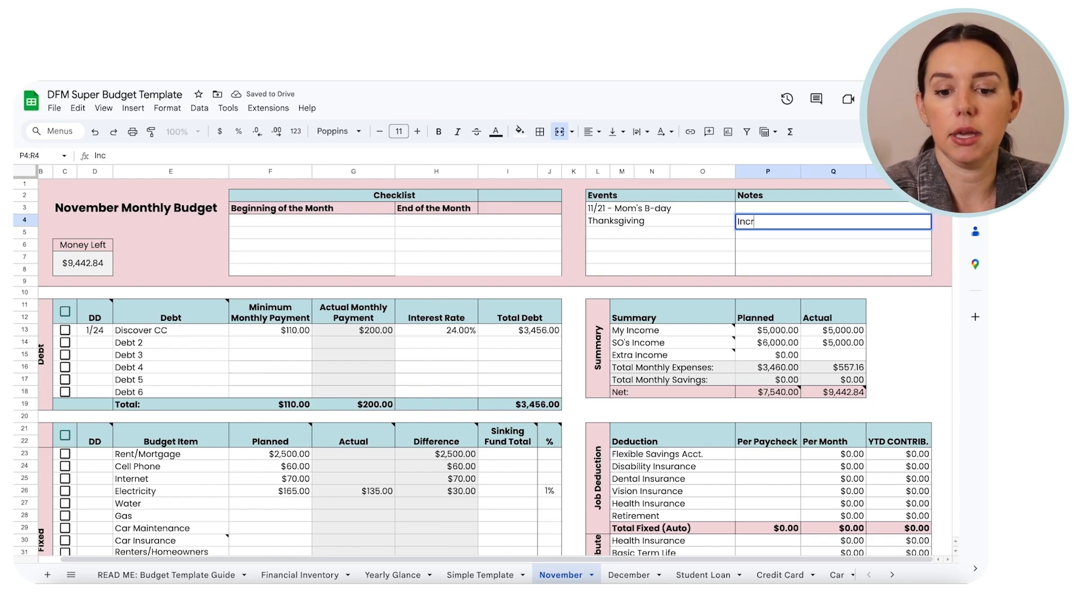
text(ease grocery budget)
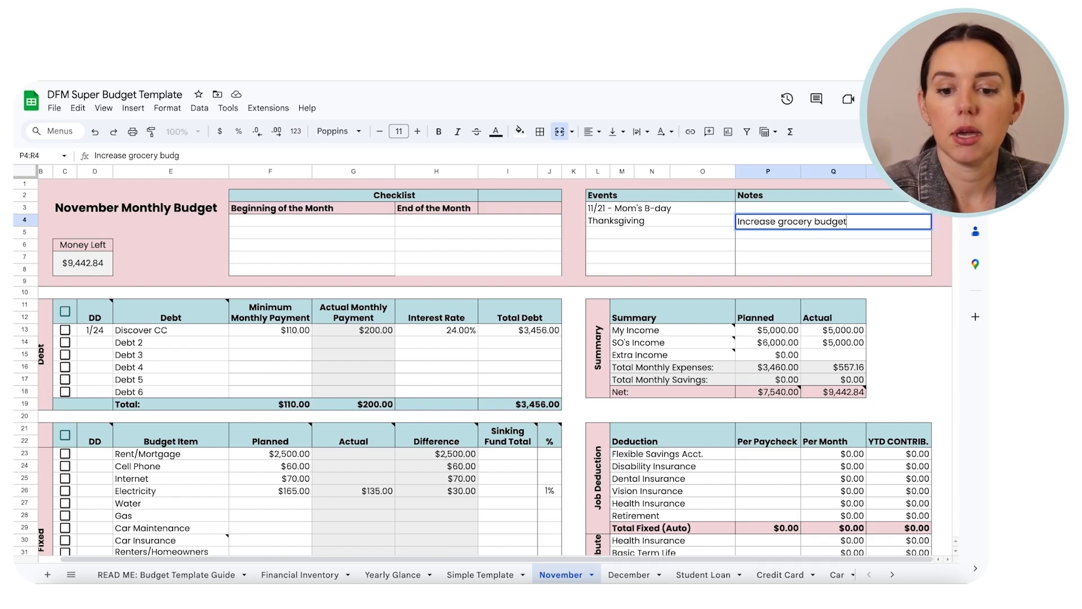
key(Return)
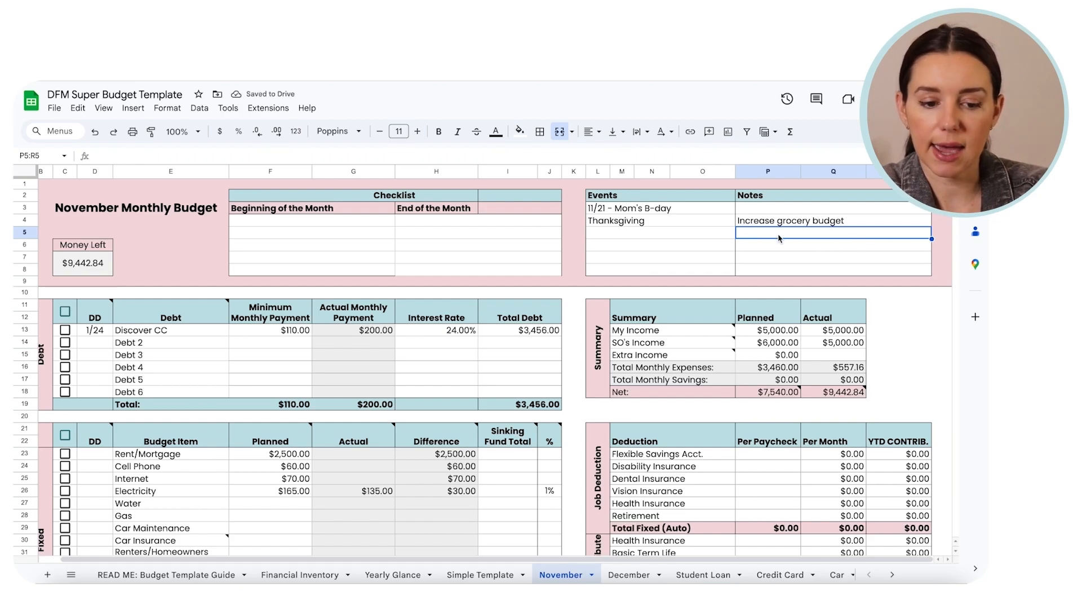
Step: Review the November sheet's Fixed budget items and the Discover CC entry in the Debt table
scroll(329, 295, down, 3)
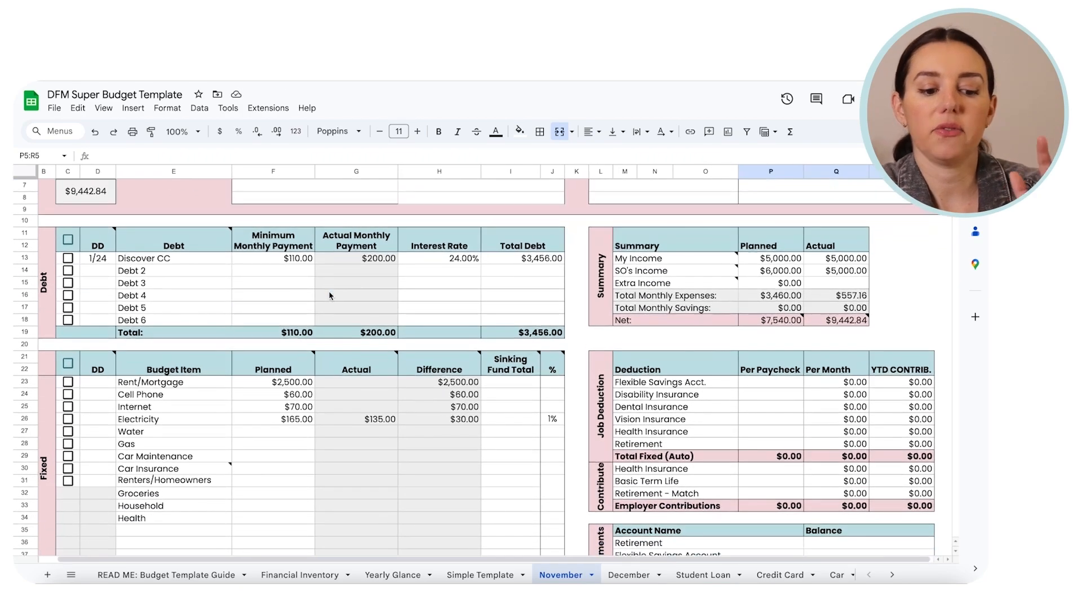
scroll(329, 295, down, 5)
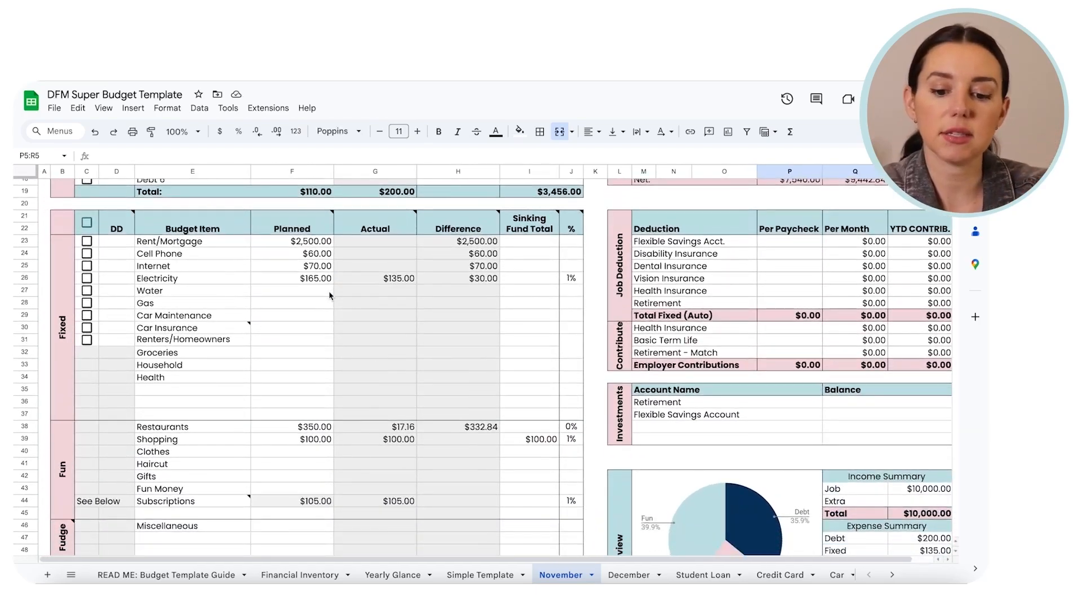
scroll(330, 295, up, 3)
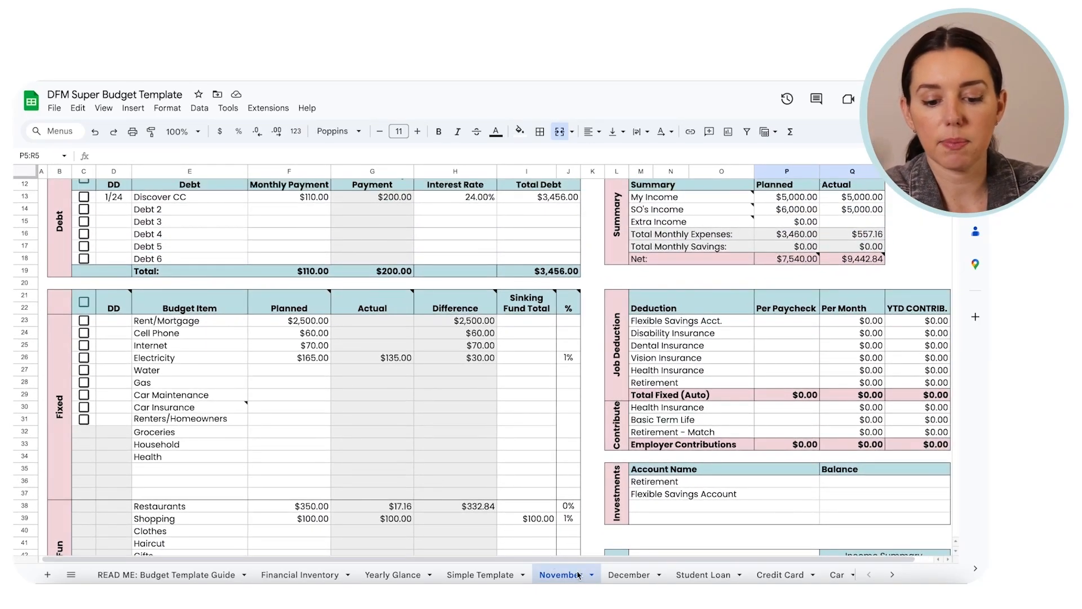
drag(174, 326, 197, 475)
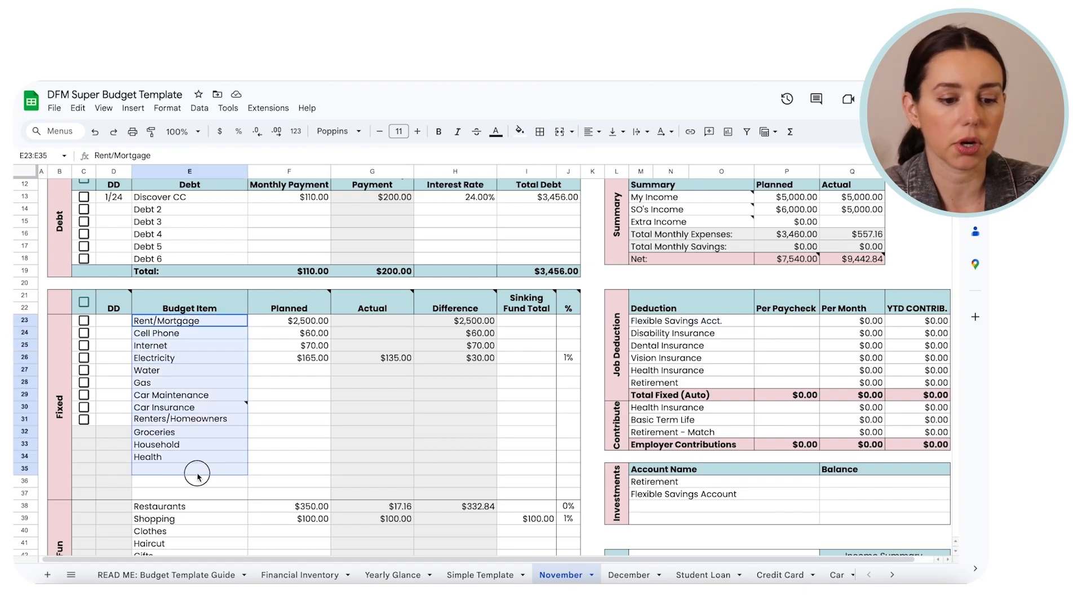
click(158, 202)
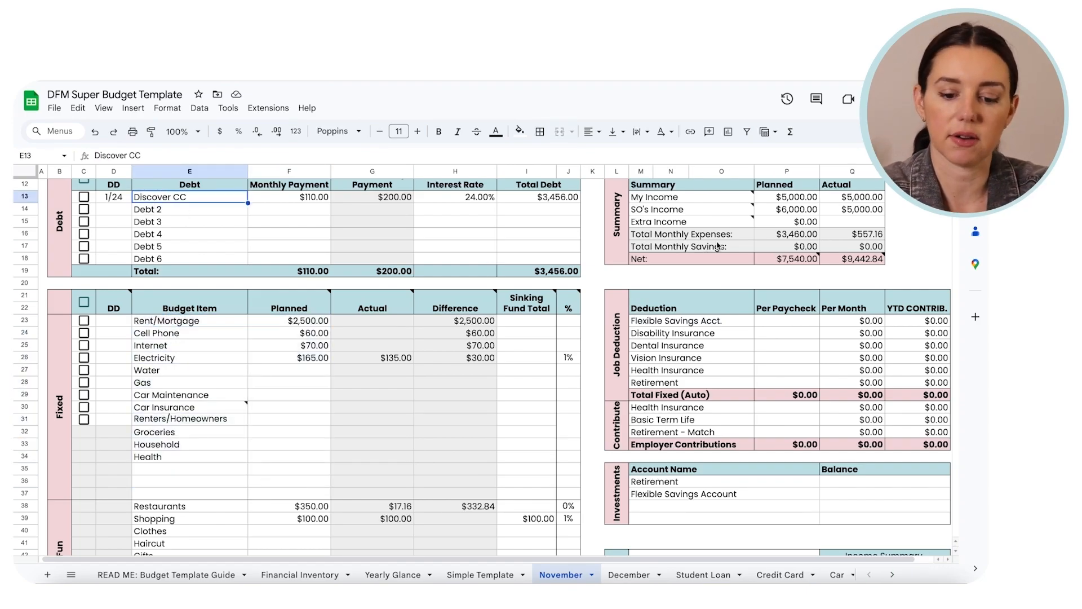
Step: Change the December sheet's title to "December Monthly Budget"
click(625, 575)
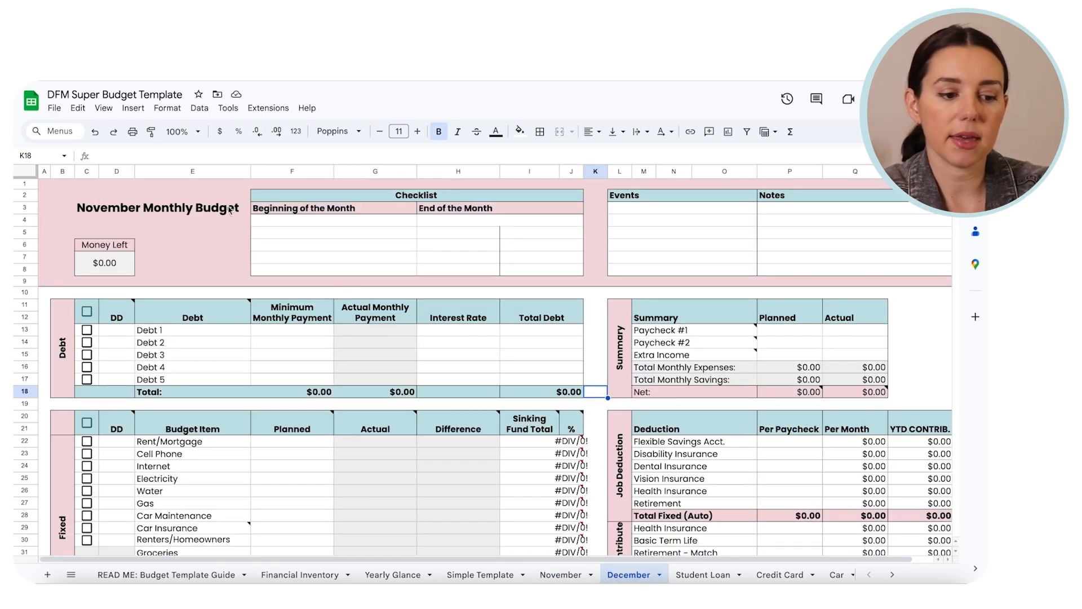
click(113, 209)
double_click(116, 155)
text(December)
key(Return)
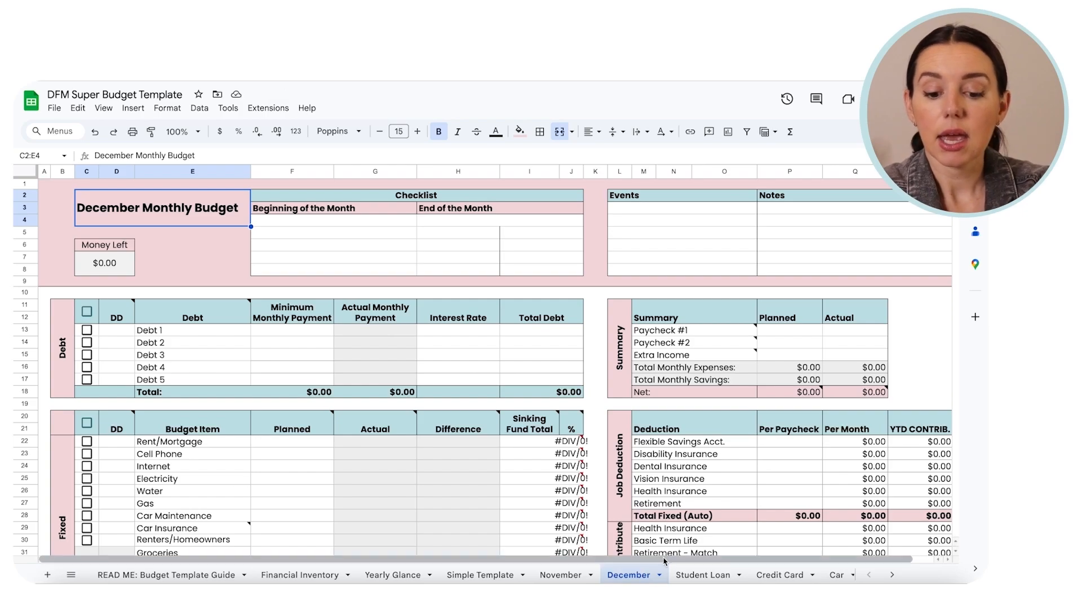
Step: Set the Last Updated date on the Student Loan sheet to 11/1
click(704, 575)
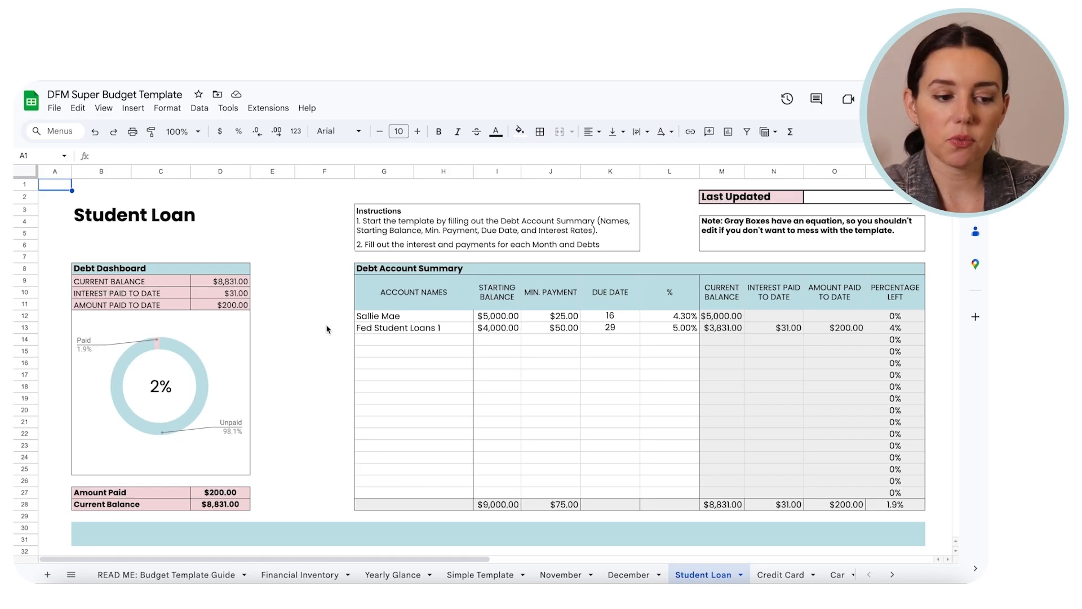
click(883, 200)
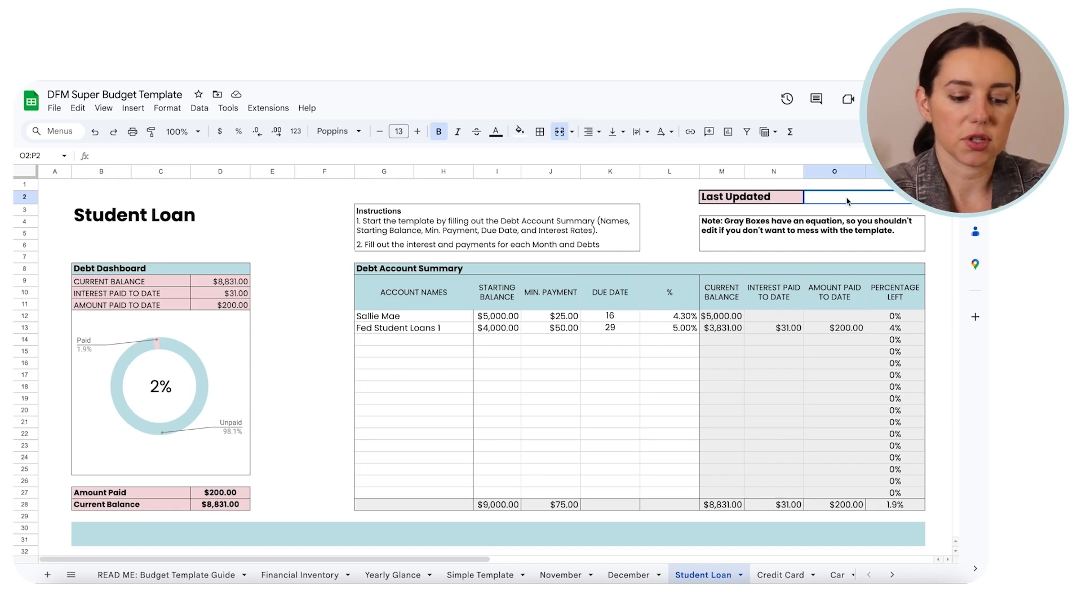
text(11/1)
key(Return)
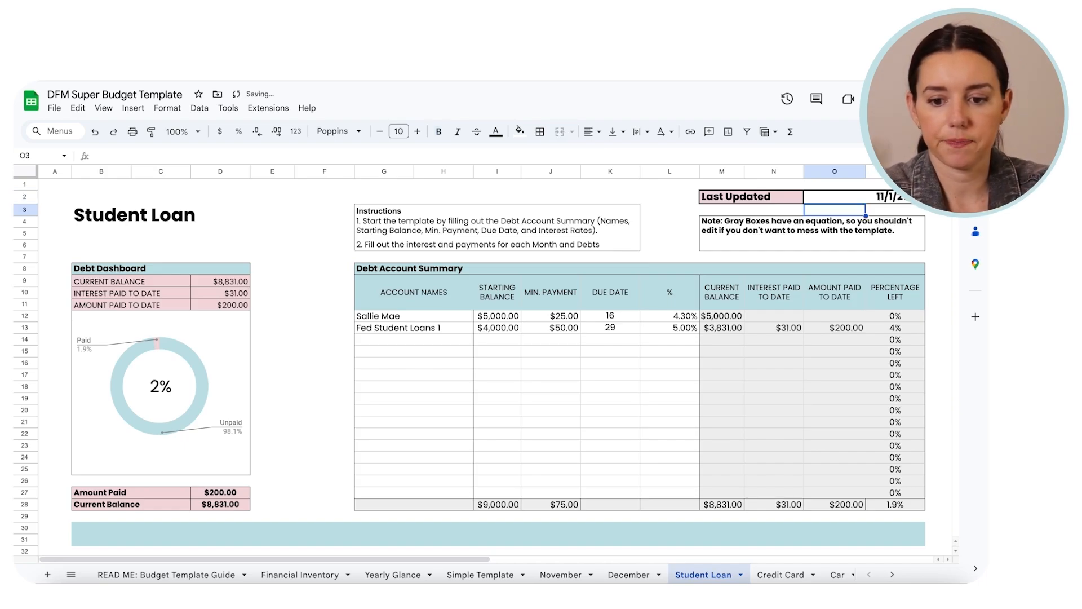
Step: Add an account named "Student Loan AB" below Fed Student Loans 1 in the Debt Account Summary
click(422, 317)
click(423, 329)
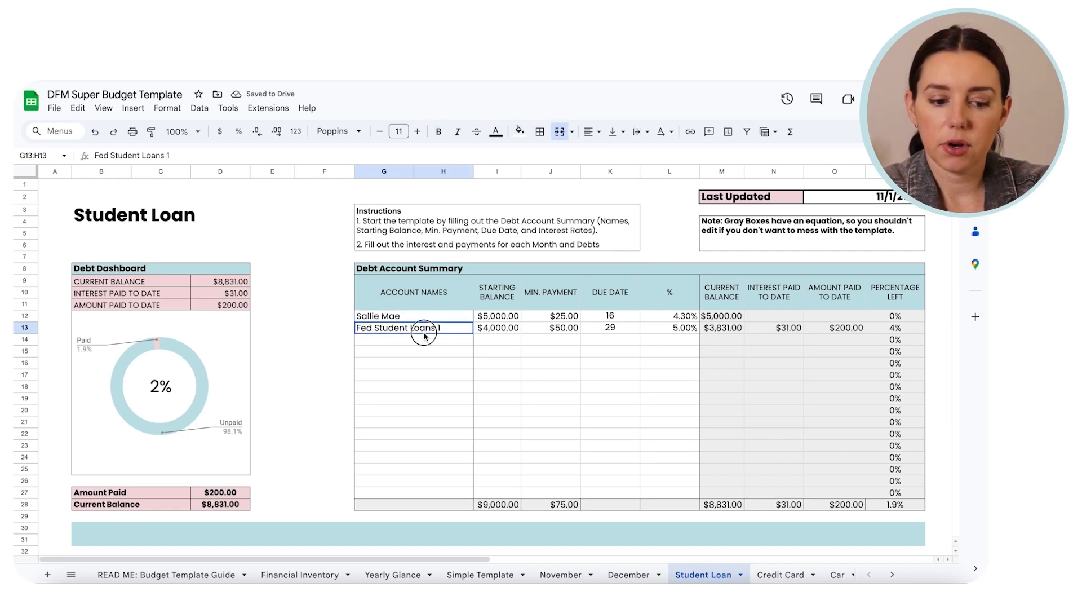
click(425, 341)
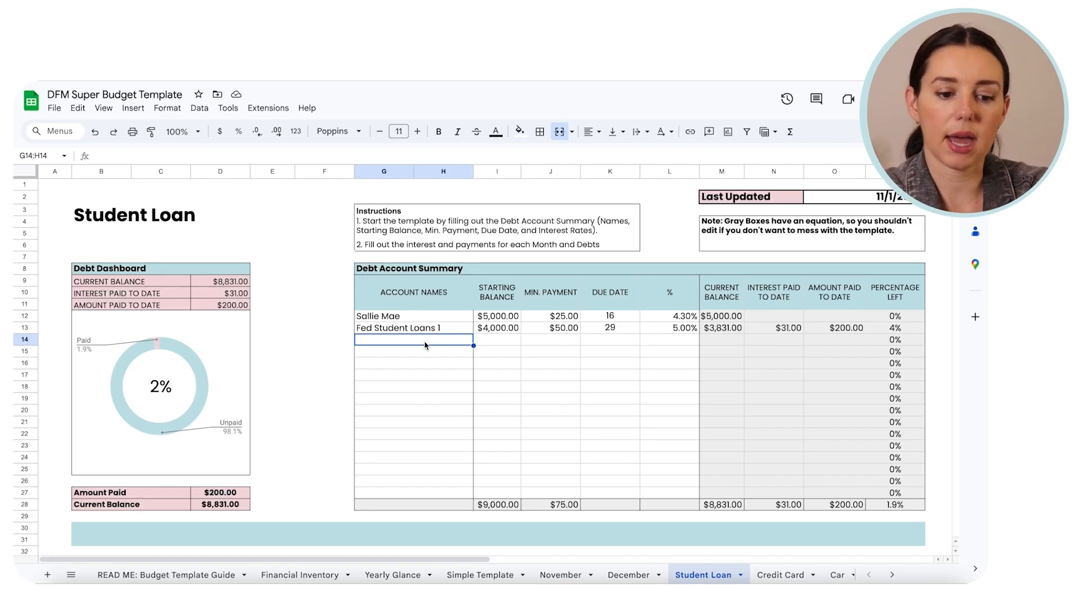
text(Student Laon)
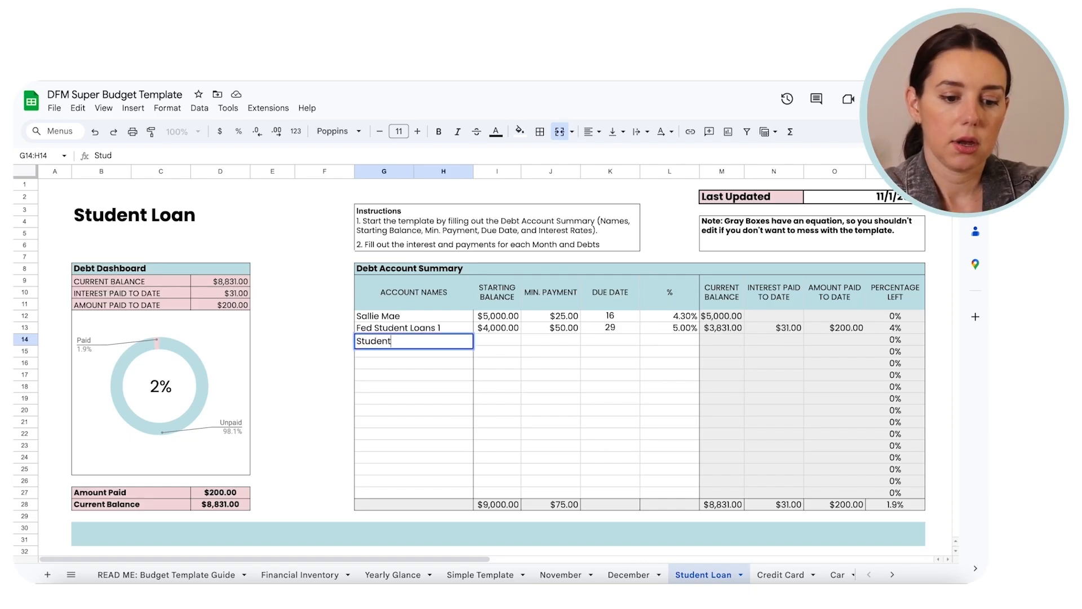
key(BackSpace)
key(BackSpace)
key(BackSpace)
text(oan AB)
key(Tab)
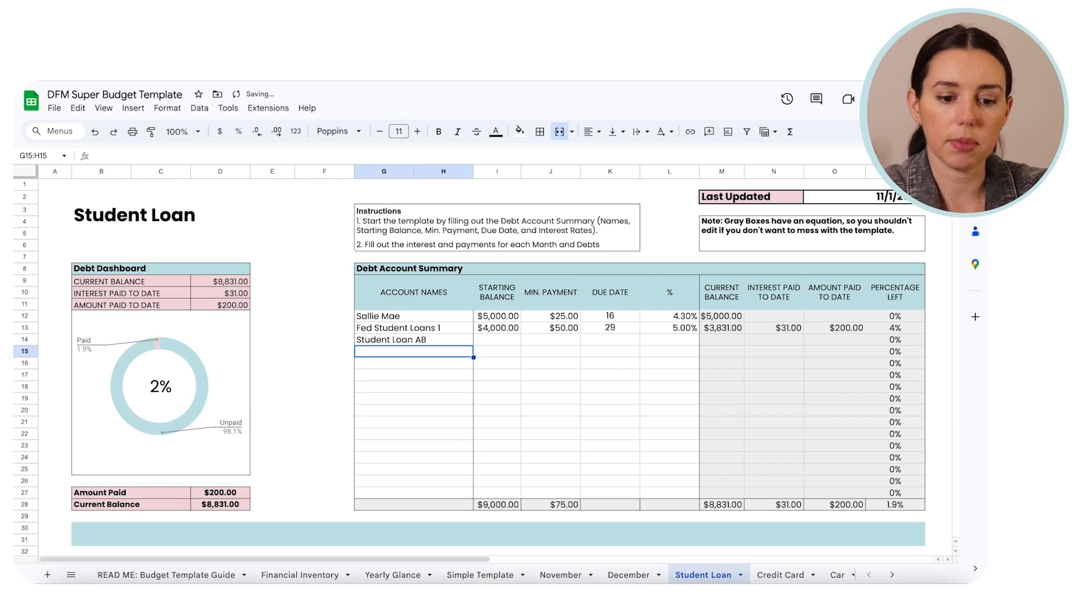
Step: Give Student Loan AB a starting balance of $3,400, minimum payment of $12, due date of 23 and 5% interest
text(3400)
key(Tab)
text(12)
key(Tab)
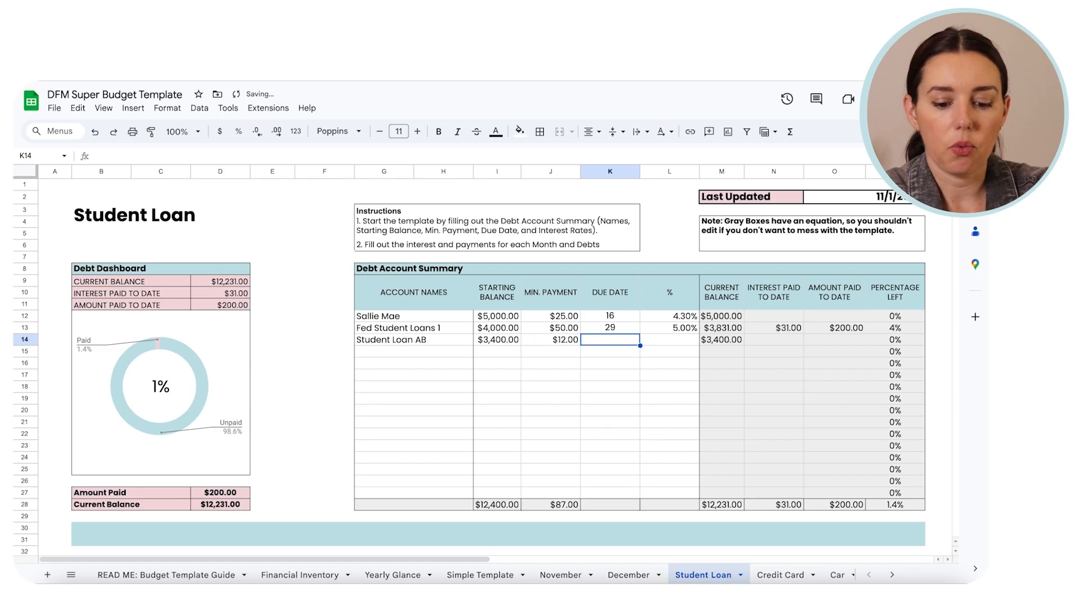
text(23)
key(Tab)
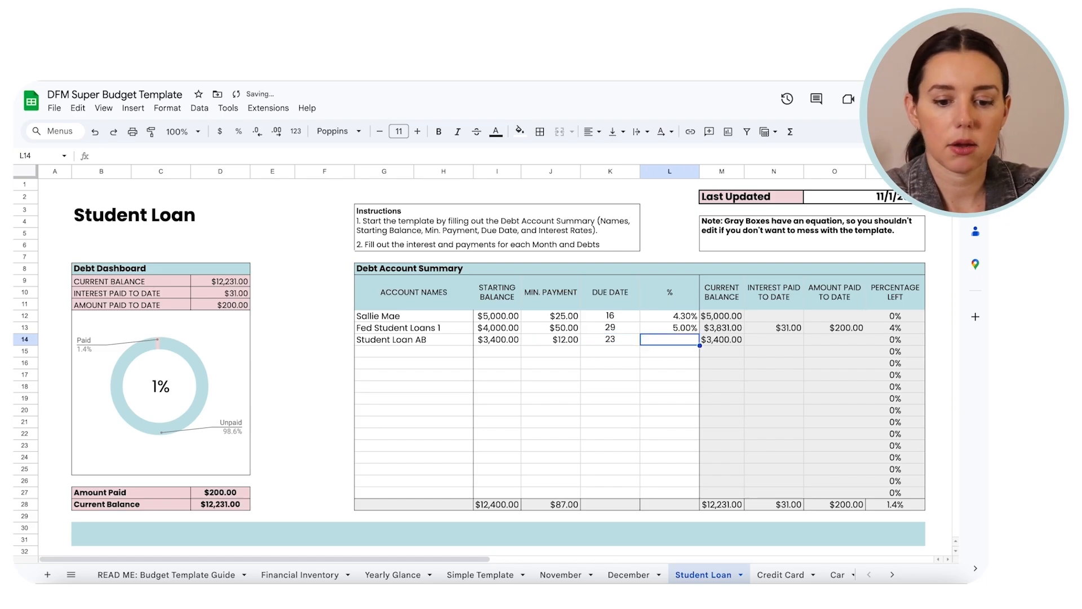
text(5)
key(Return)
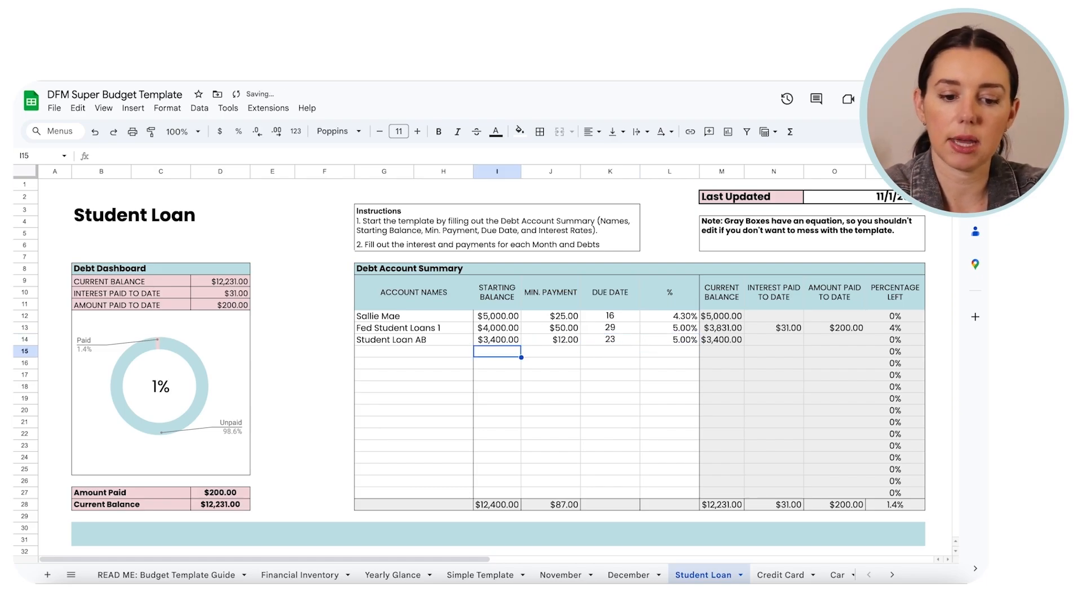
Step: Examine the individual loan trackers and the Fed Student Loans 1 formulas for current balance, interest paid and amount paid
scroll(310, 358, down, 1)
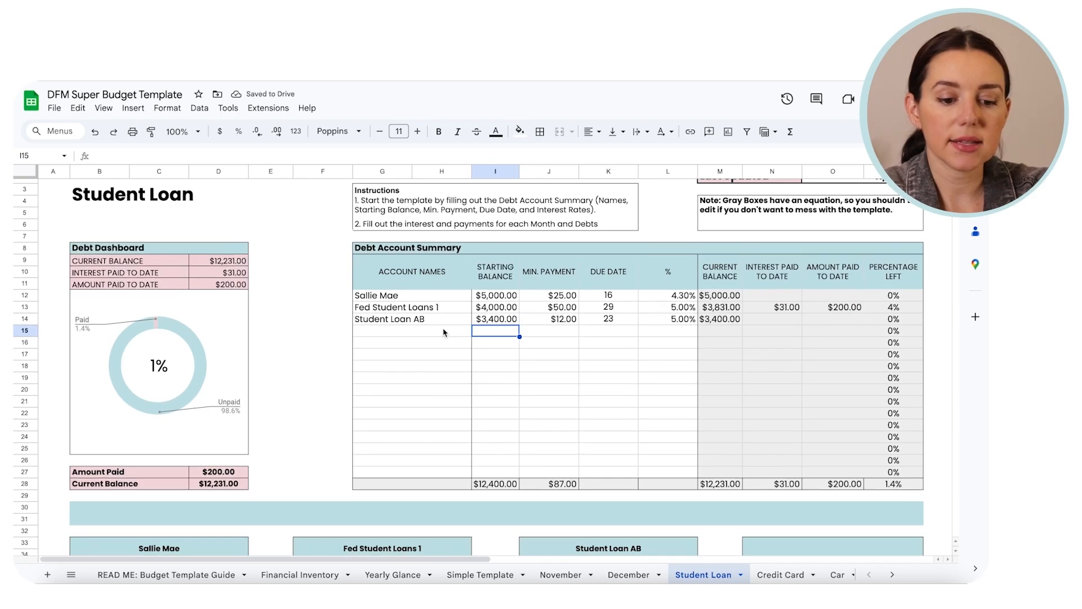
scroll(440, 319, down, 5)
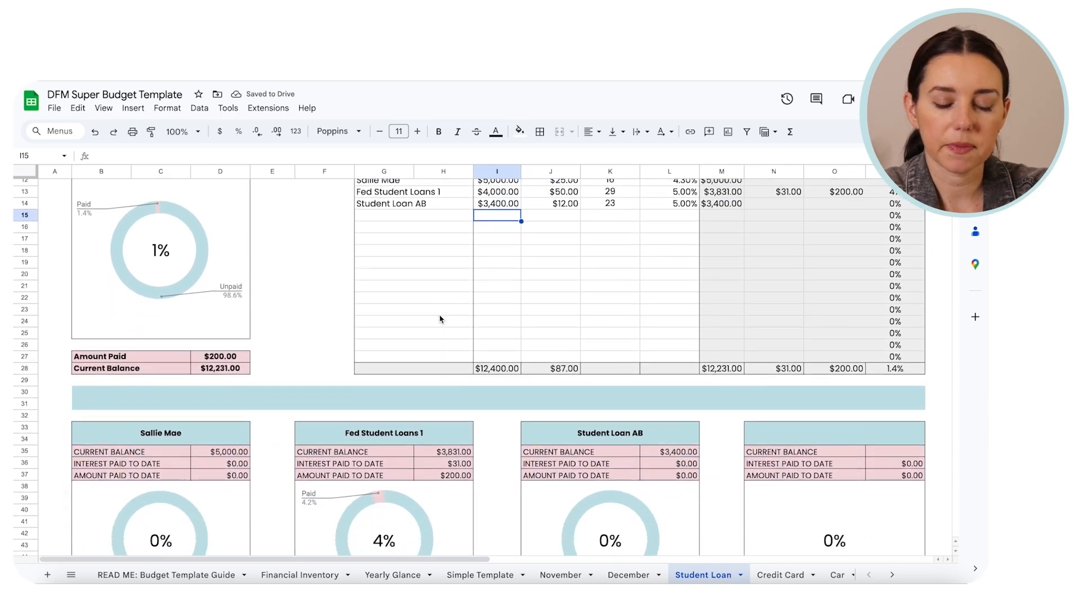
scroll(440, 319, down, 5)
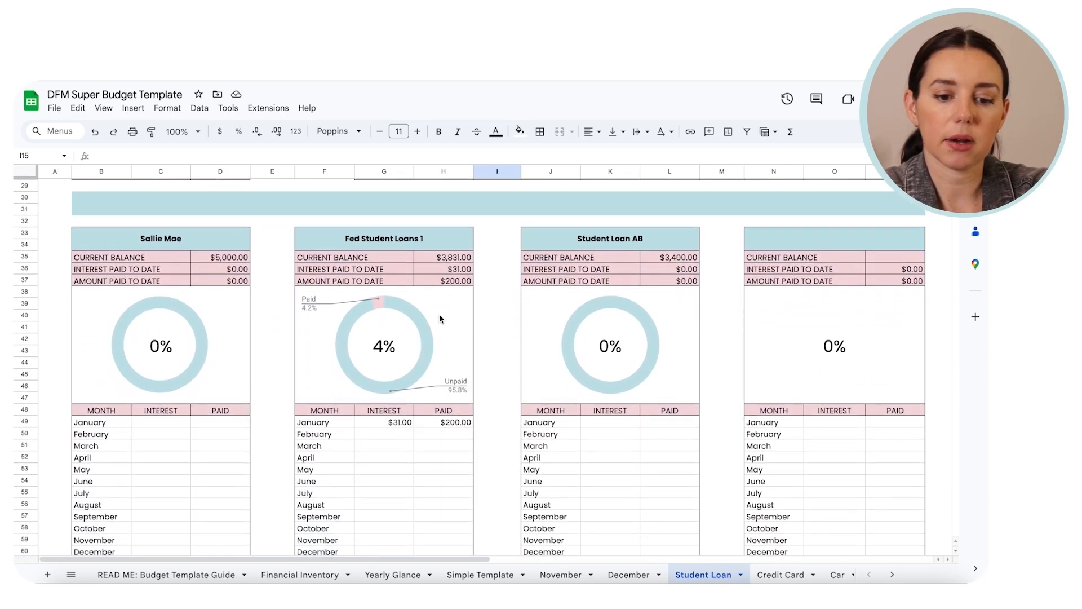
scroll(440, 319, down, 1)
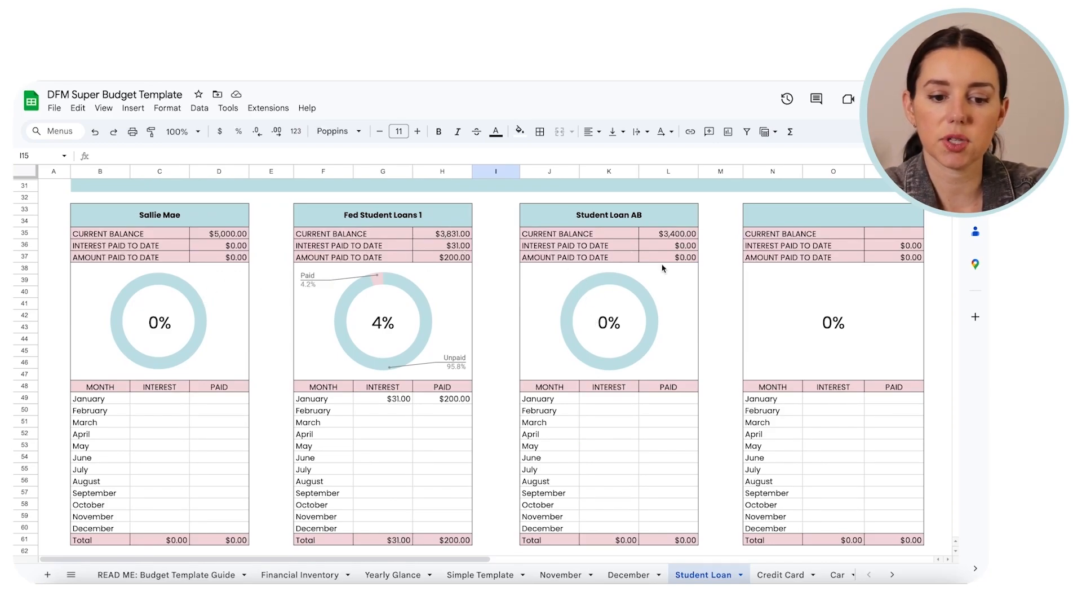
click(441, 236)
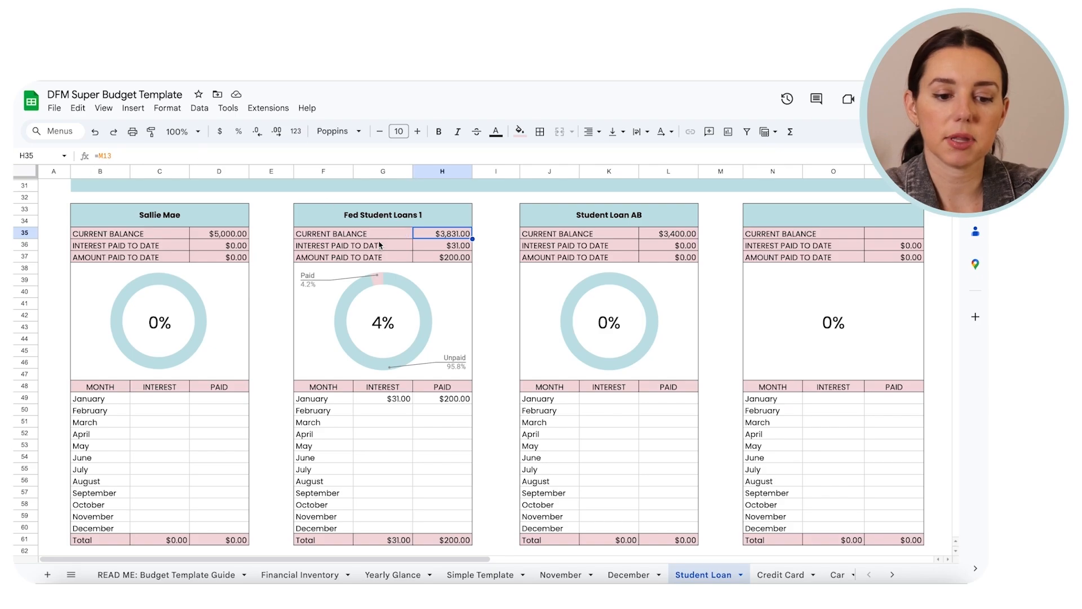
click(444, 248)
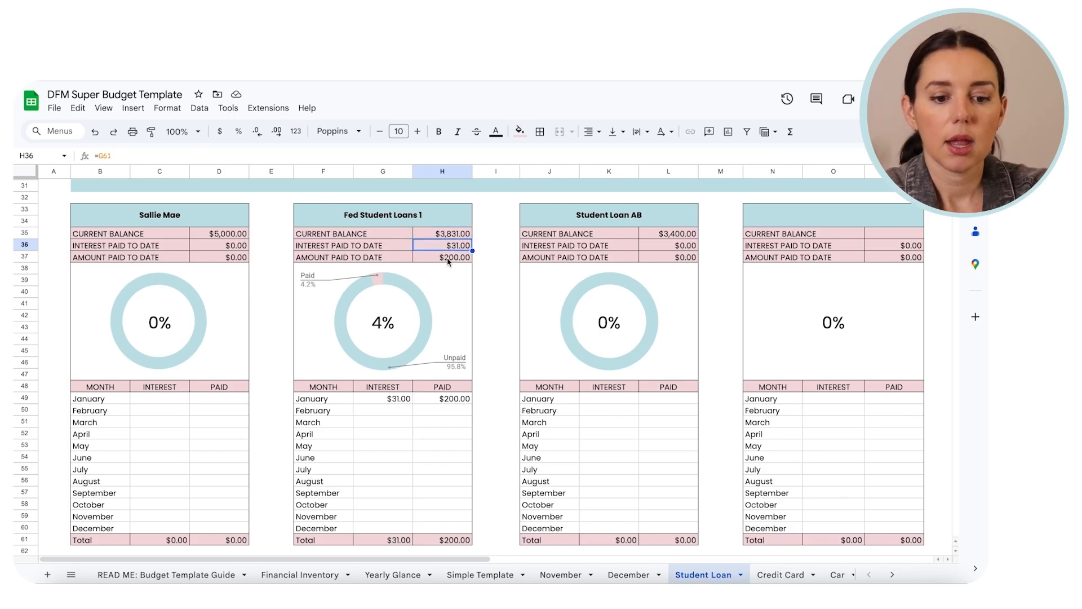
click(459, 258)
Step: Inspect the Debt Dashboard's Current Balance formula and the overall paid versus unpaid chart
scroll(674, 248, up, 6)
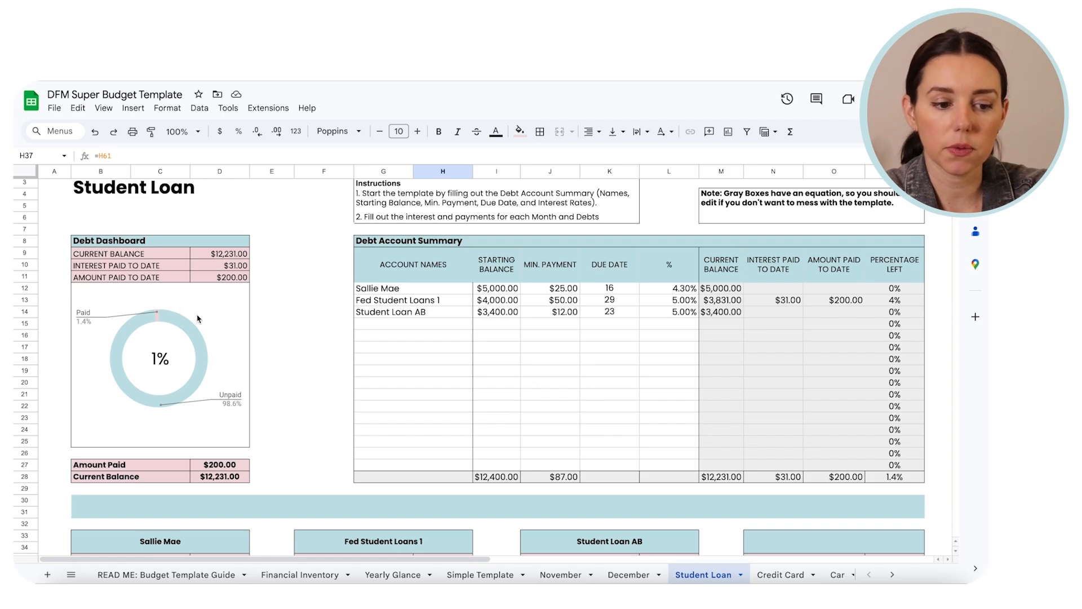
click(216, 256)
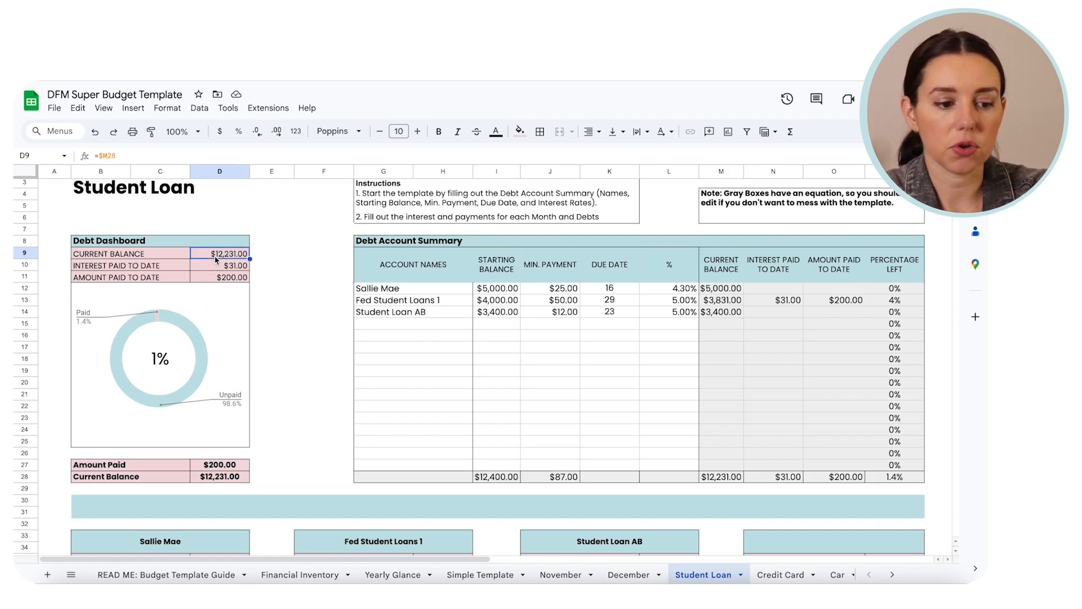
click(237, 418)
click(238, 409)
click(298, 386)
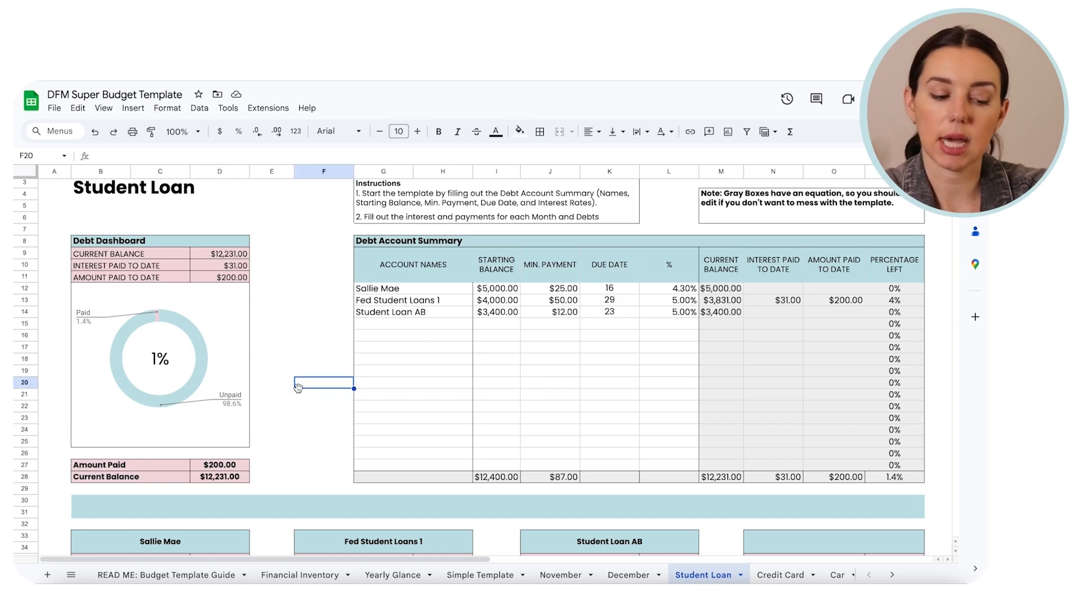
Step: Examine the individual student loan trackers down the sheet, including the blank ones below the named accounts, and return to the Debt Account Summary
scroll(299, 387, down, 1)
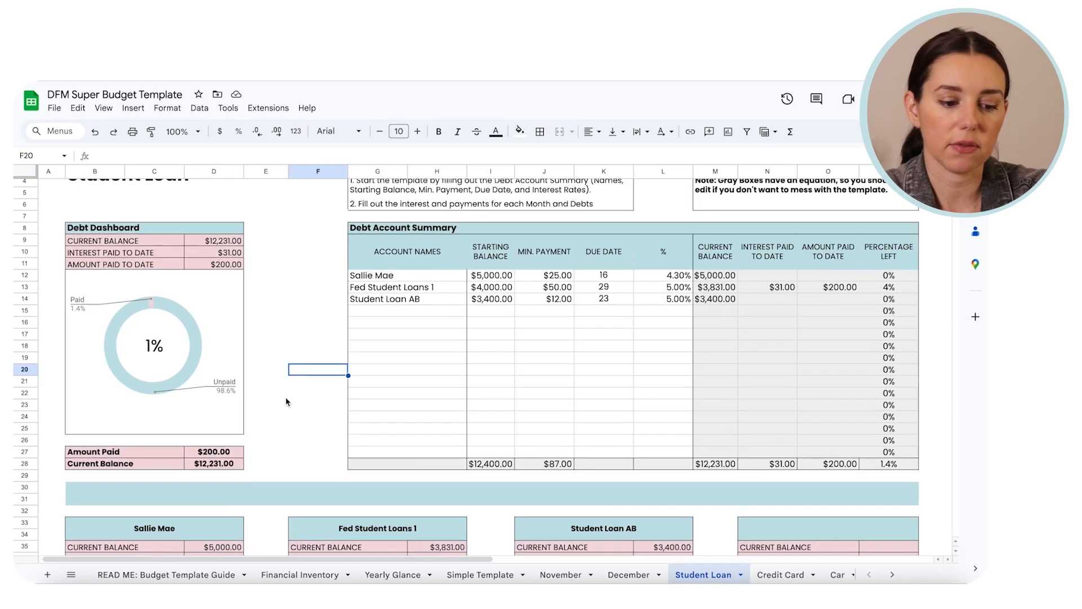
scroll(324, 415, down, 5)
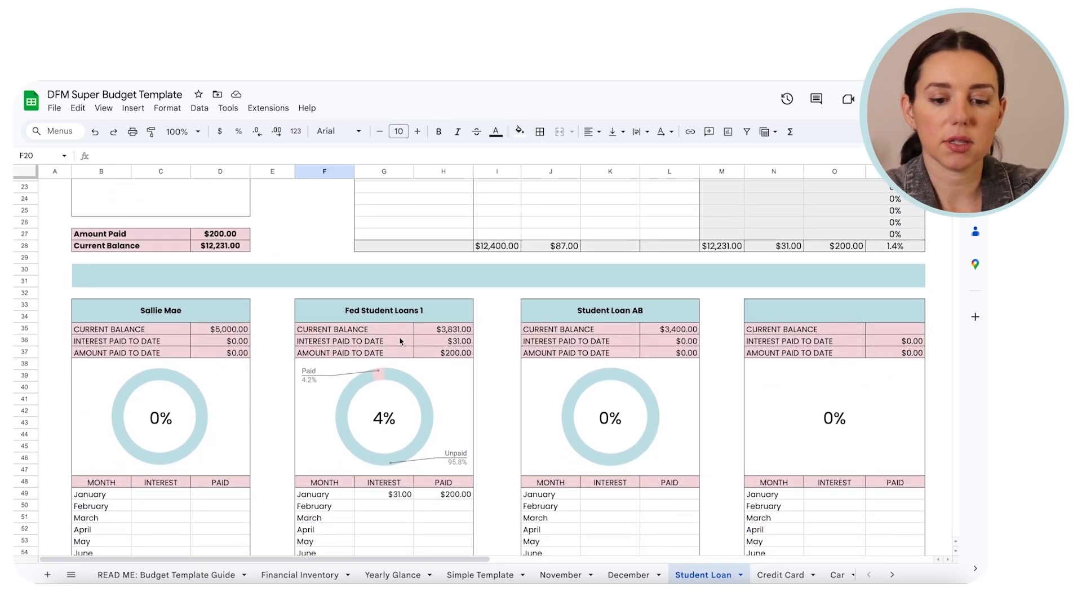
scroll(575, 345, down, 10)
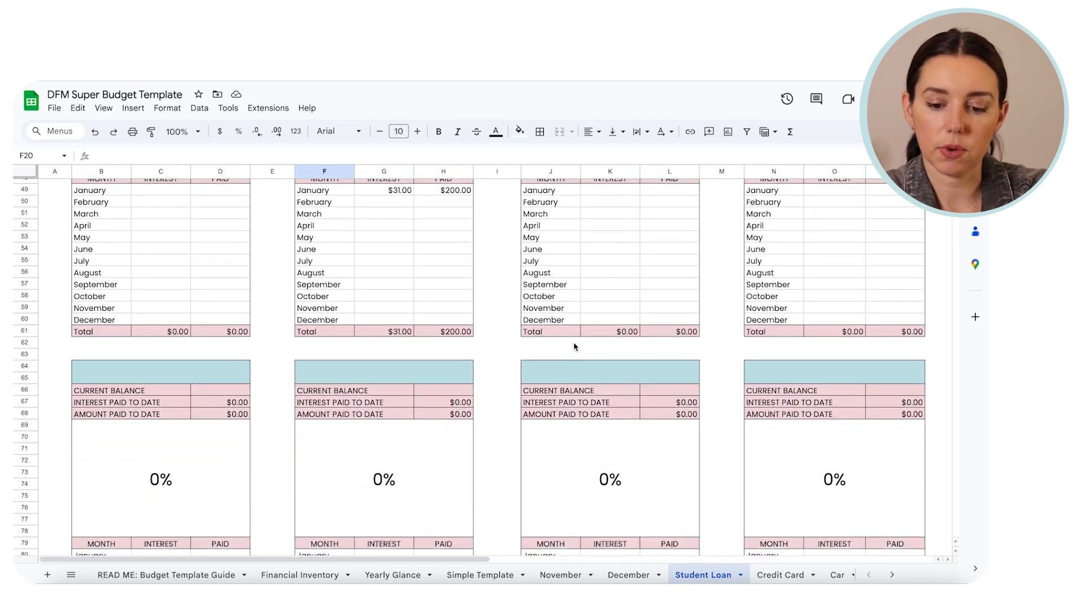
scroll(574, 345, down, 11)
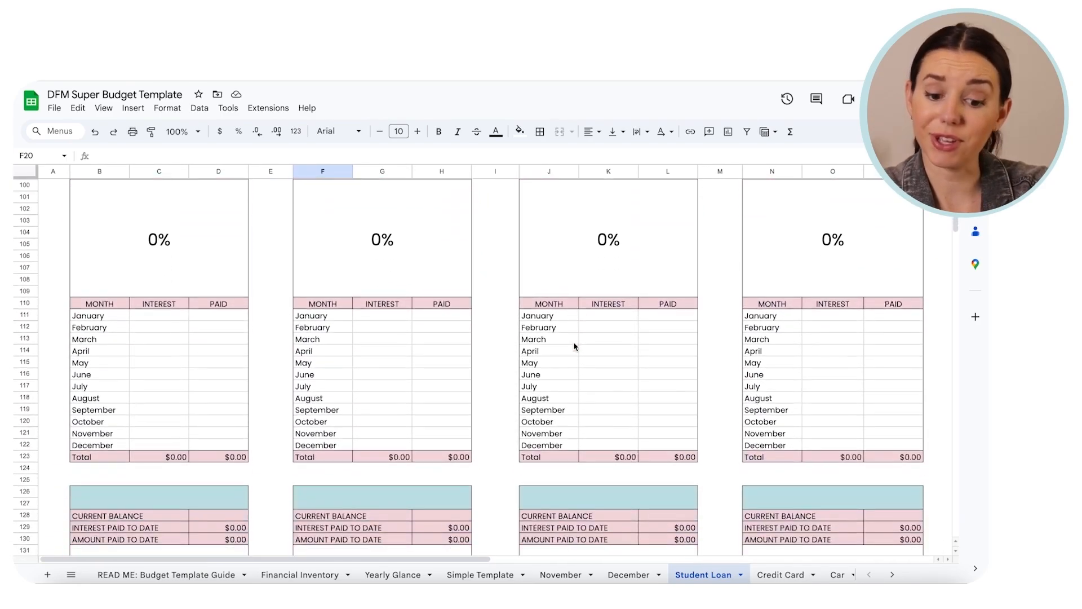
scroll(574, 345, down, 2)
scroll(574, 345, up, 18)
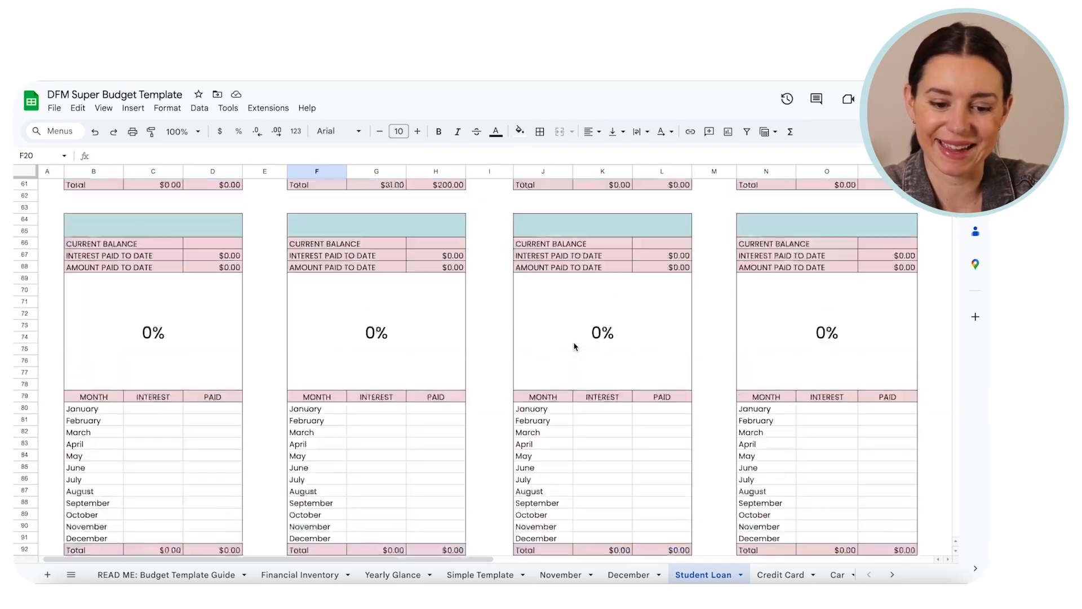
scroll(574, 345, up, 9)
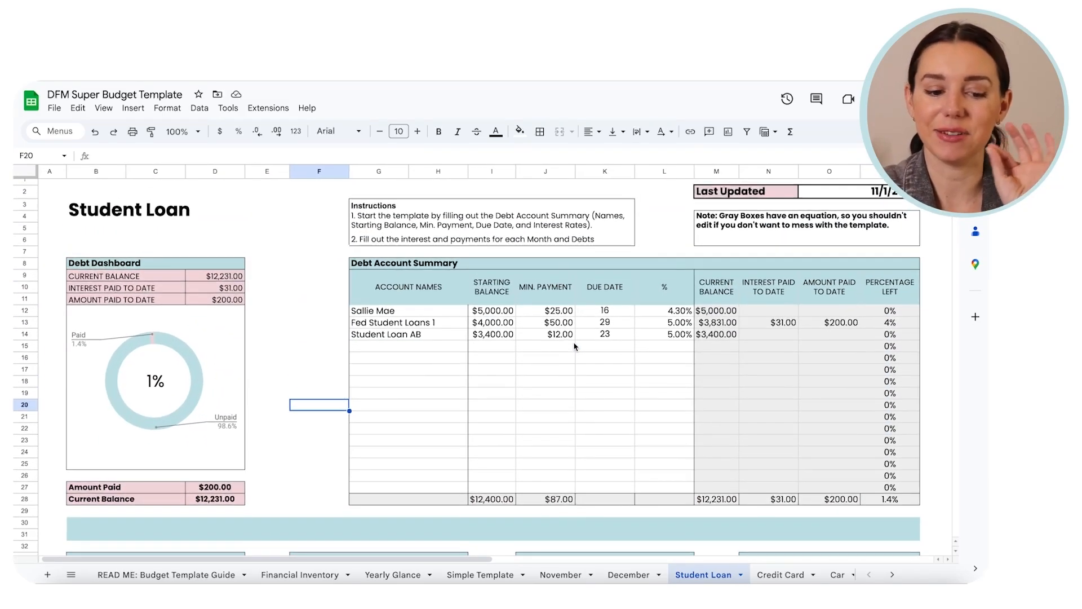
scroll(575, 346, up, 1)
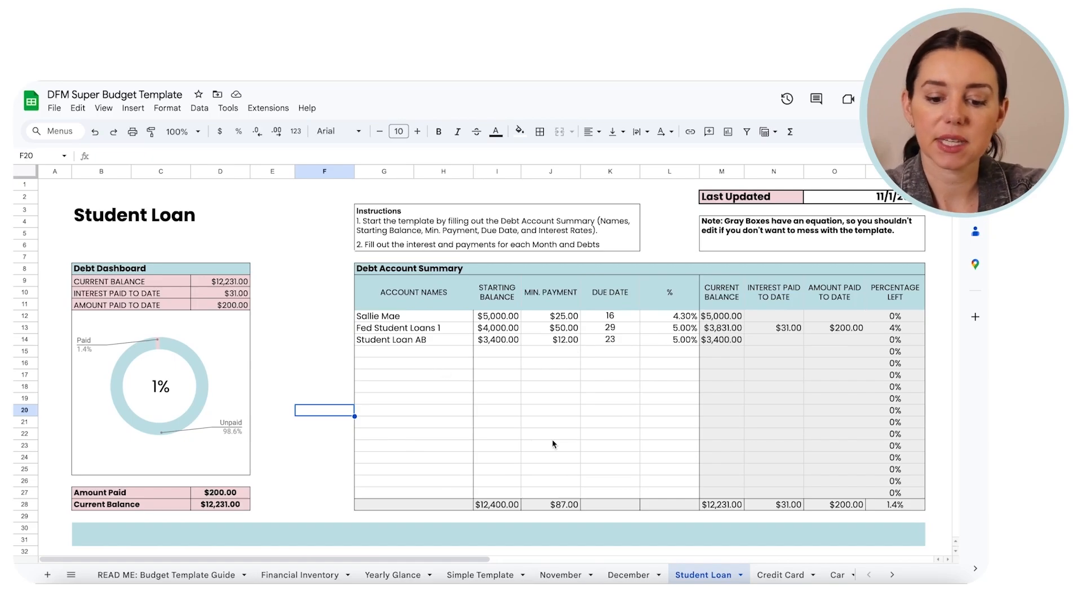
Step: On the Credit Card sheet, add accounts Discover CC, Capital One Venture and Chase Freedom to the Debt Account Summary
click(780, 574)
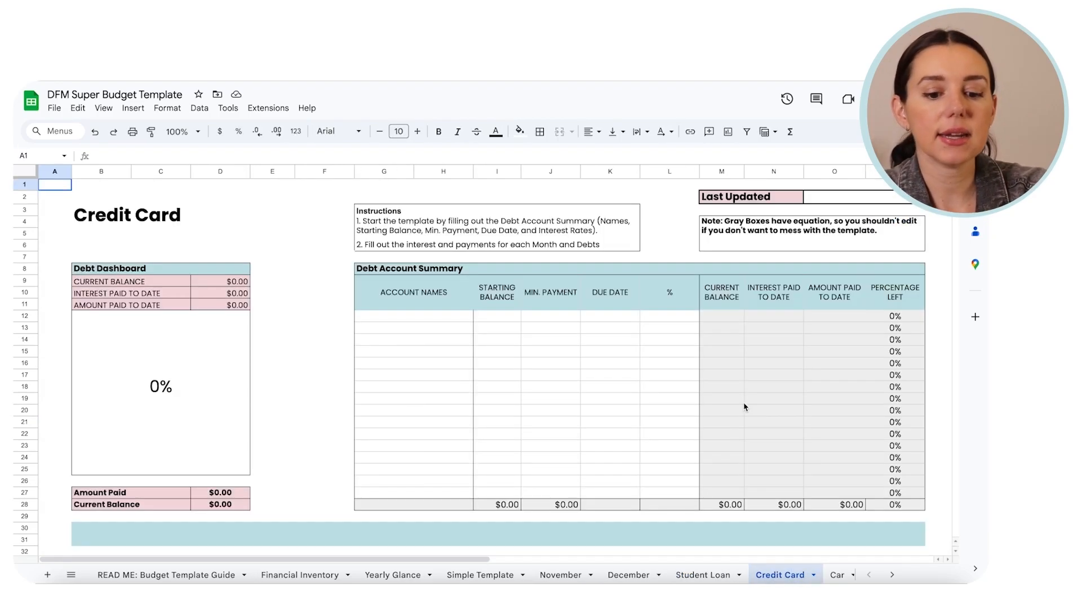
scroll(320, 364, down, 5)
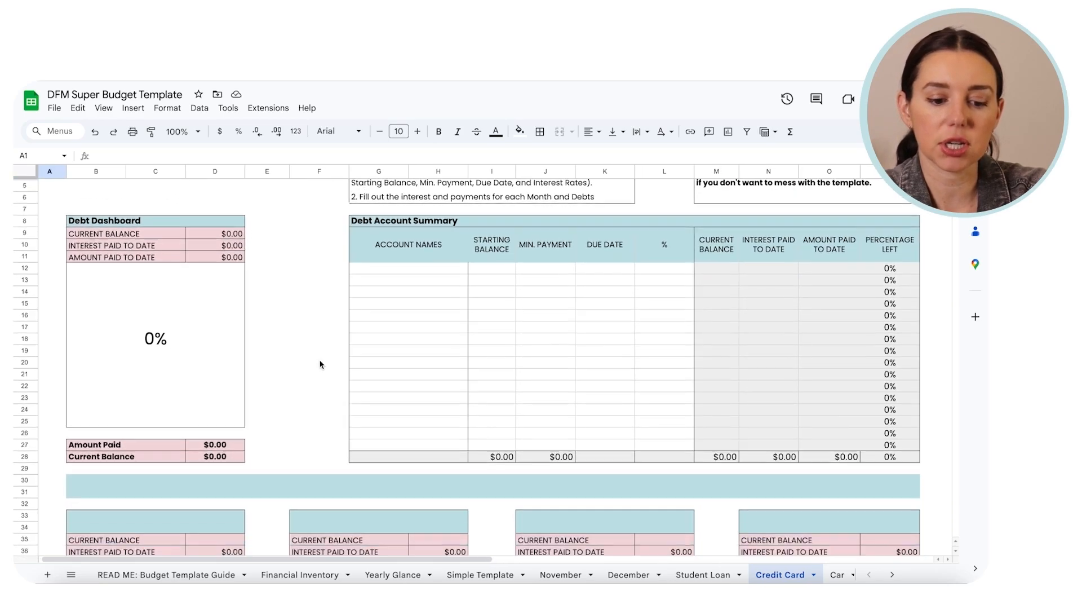
scroll(319, 364, down, 3)
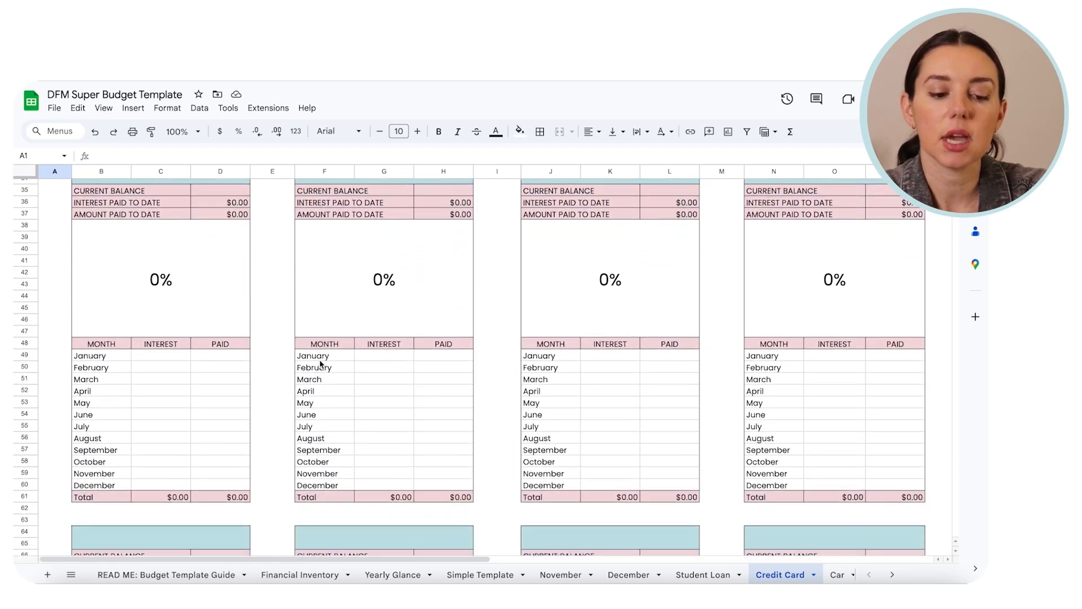
scroll(623, 340, up, 3)
scroll(592, 310, up, 5)
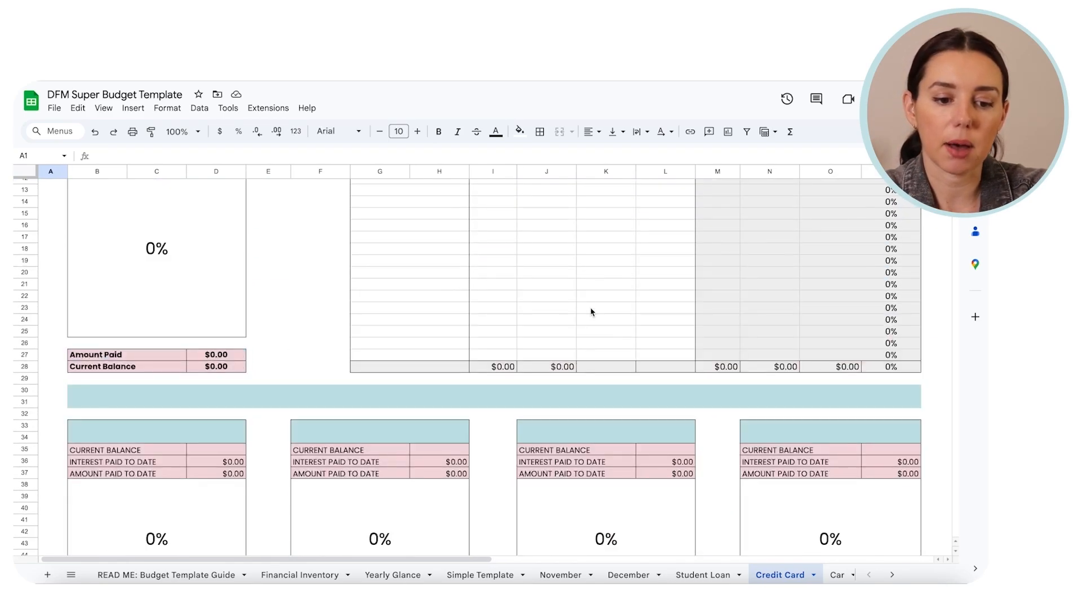
click(431, 307)
text(Discover CC)
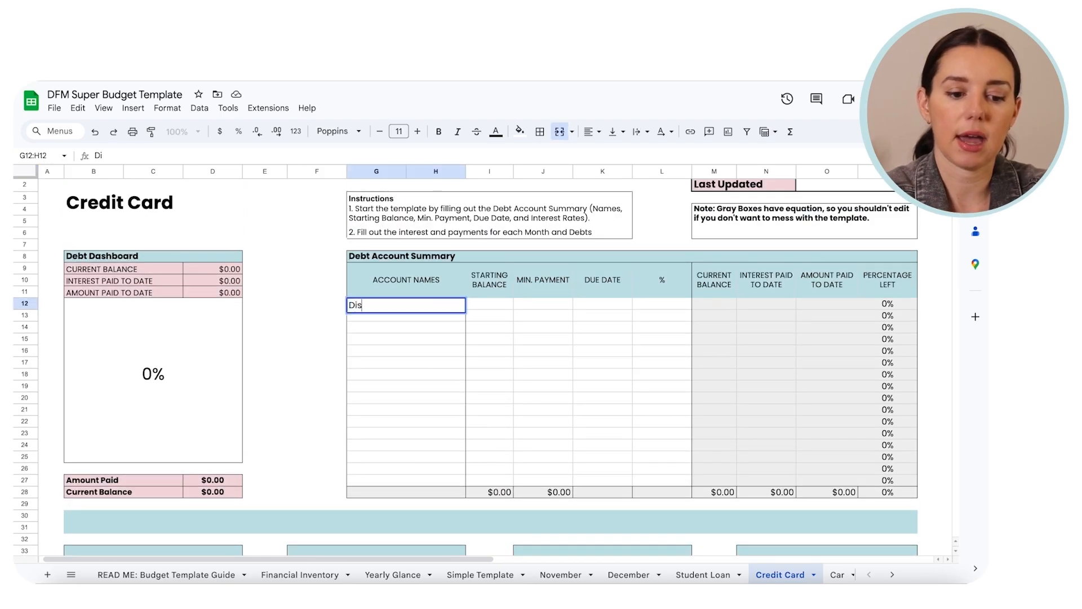
key(Return)
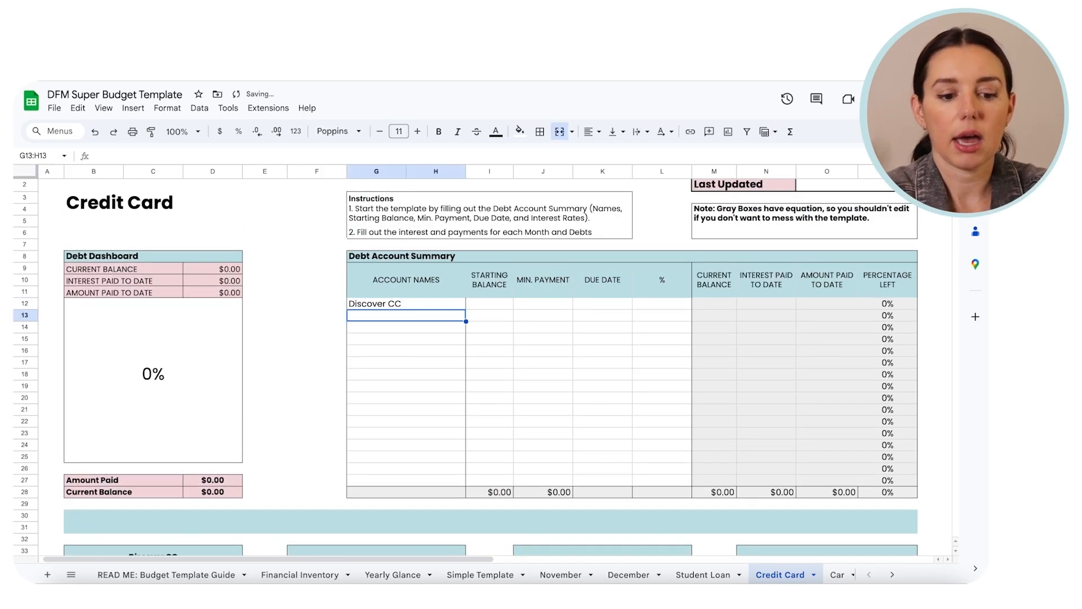
text(Capital One Venture)
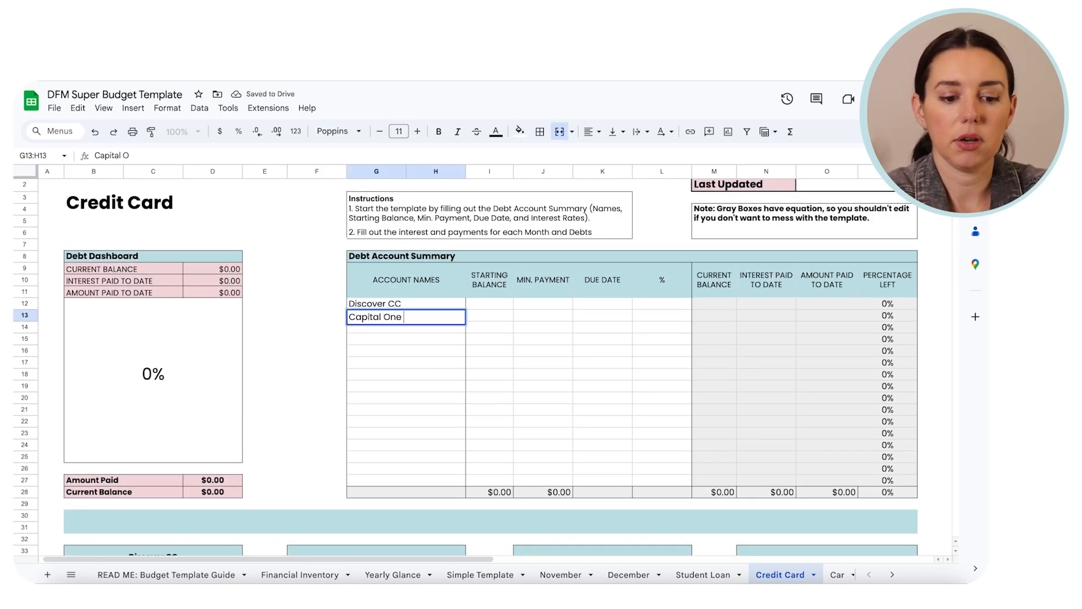
key(Return)
text(Chase Freedom)
key(Return)
Step: Enter a starting balance of $1,234 for Discover CC in the Debt Account Summary
key(Up)
key(Right)
key(Right)
key(Left)
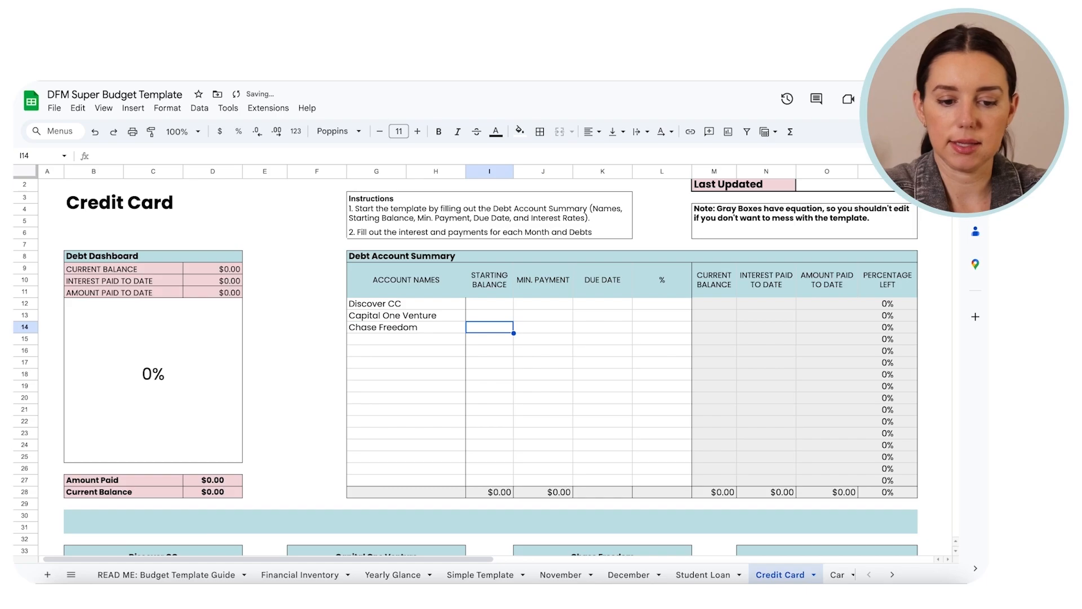
key(Up)
key(Up)
text(1,2)
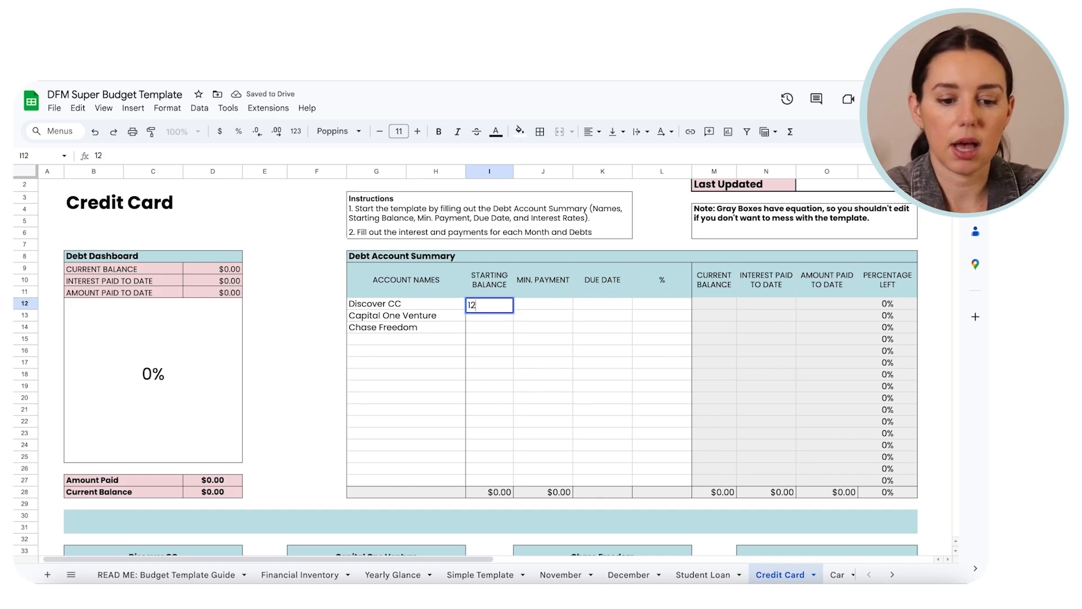
text(34)
key(Return)
Step: Set the Credit Card sheet's Last Updated date to 11/1/24
scroll(561, 326, up, 1)
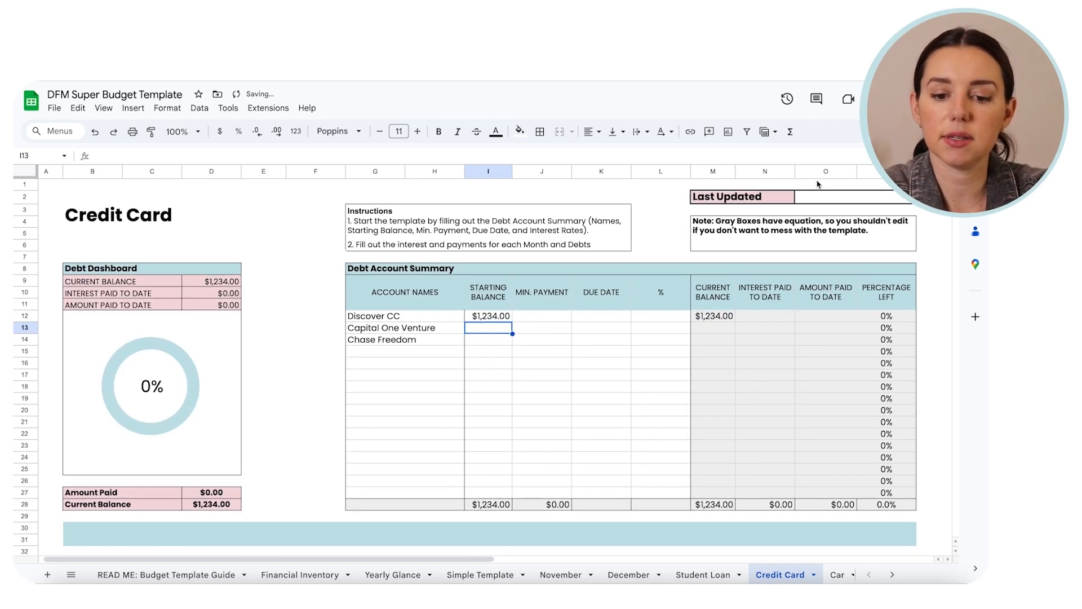
click(833, 197)
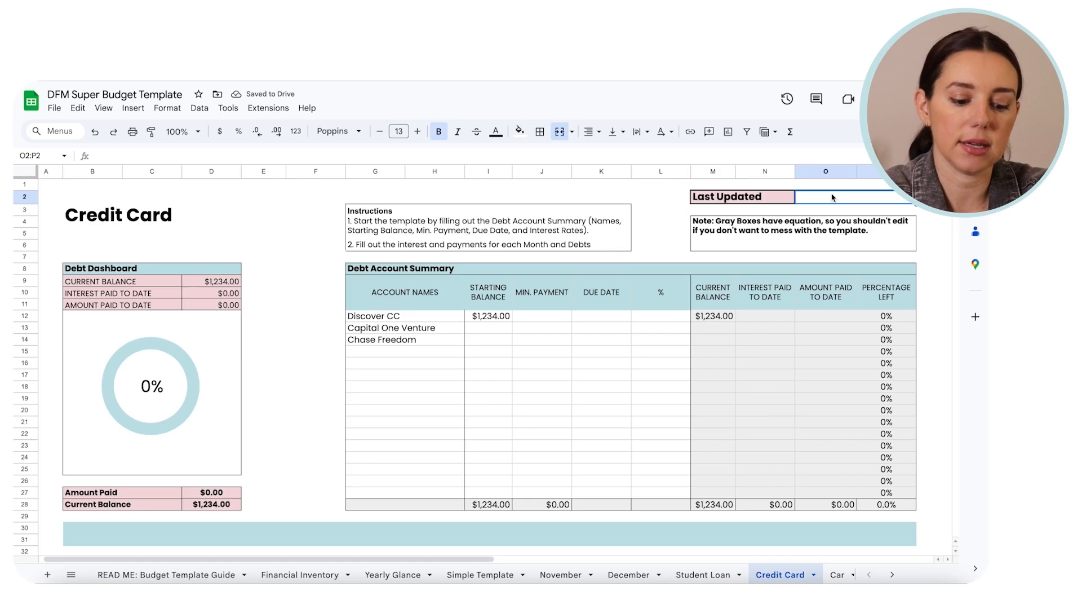
text(11/1/)
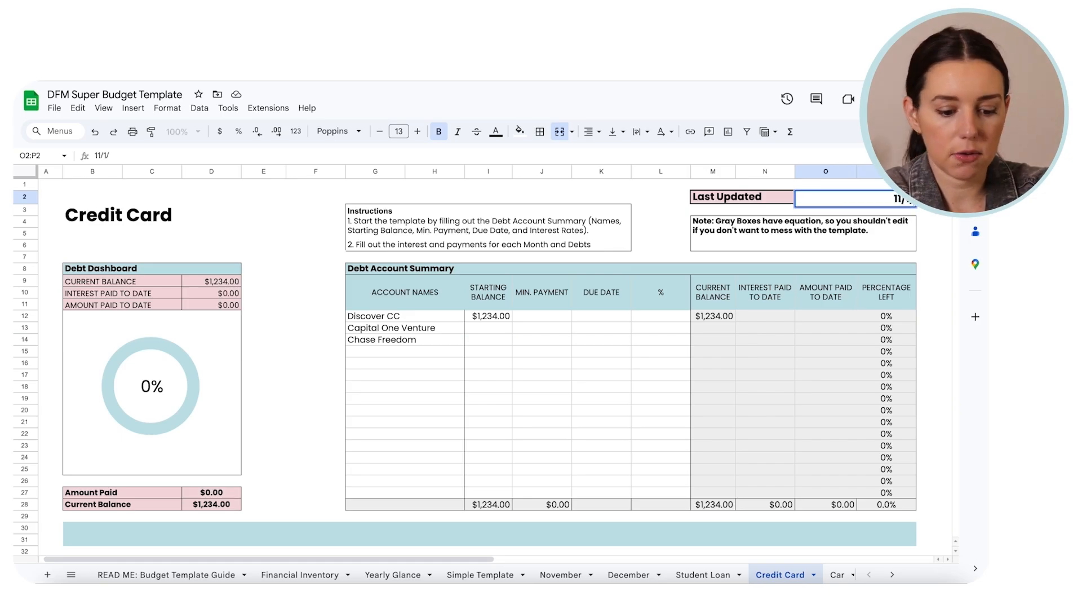
text(24)
key(Return)
Step: Enter starting balances of $235 for Capital One Venture and $675 for Chase Freedom
click(494, 326)
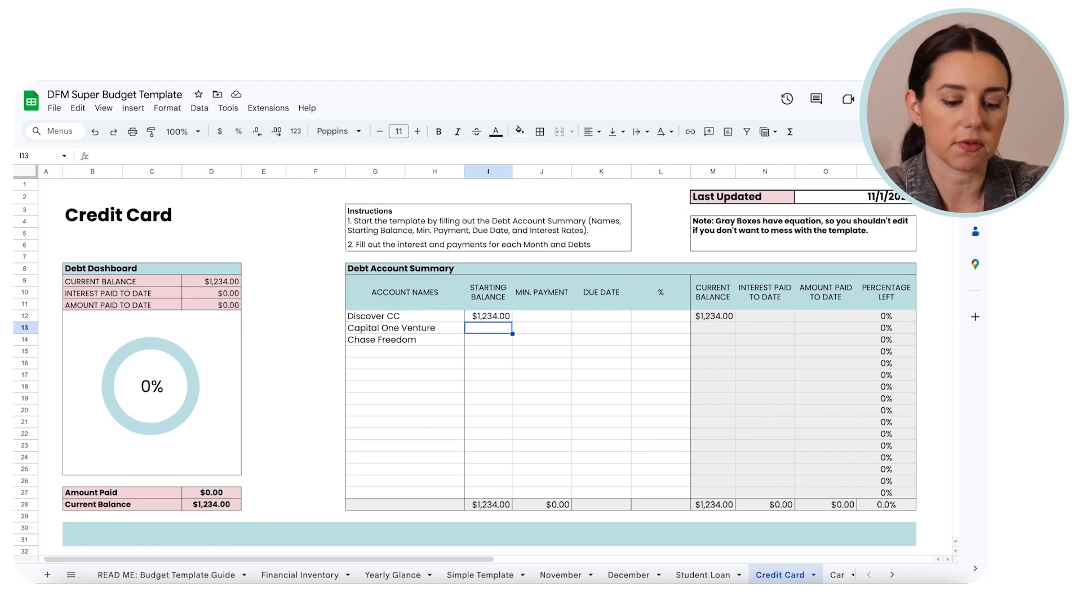
text(235)
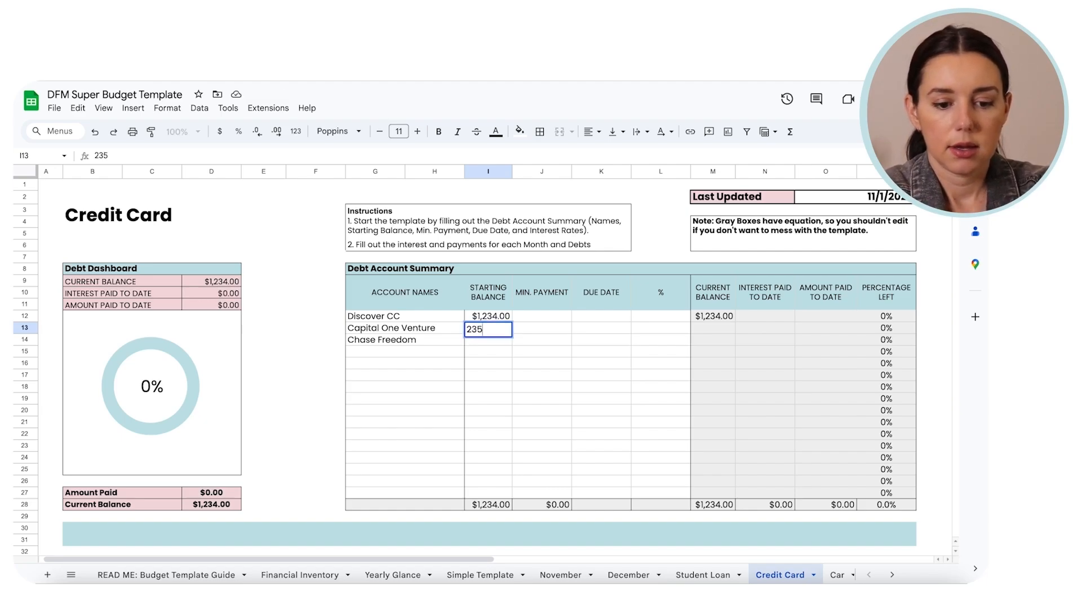
key(Return)
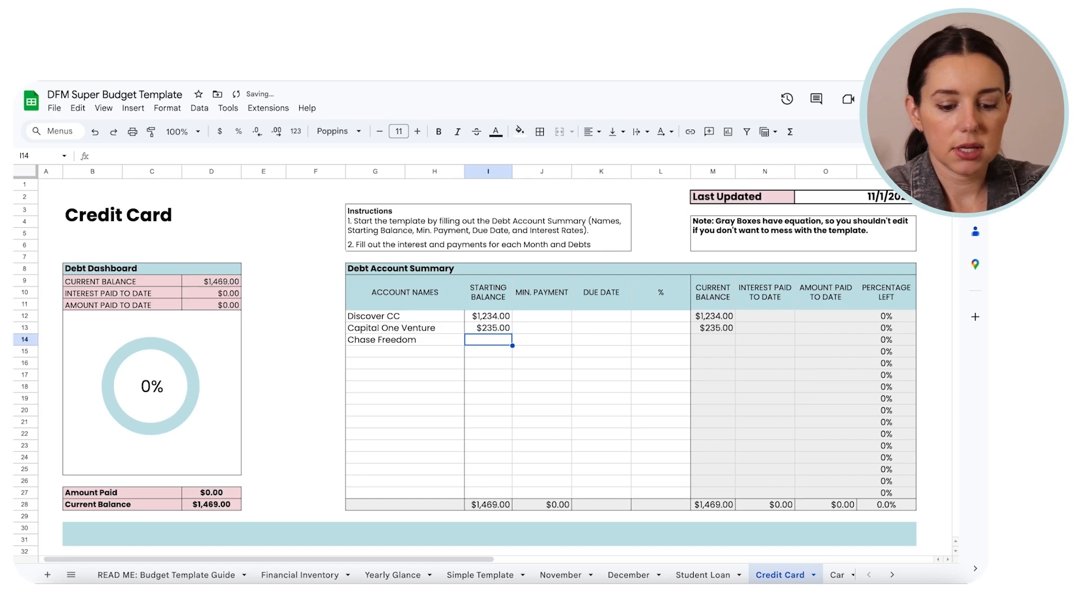
text(675)
key(Return)
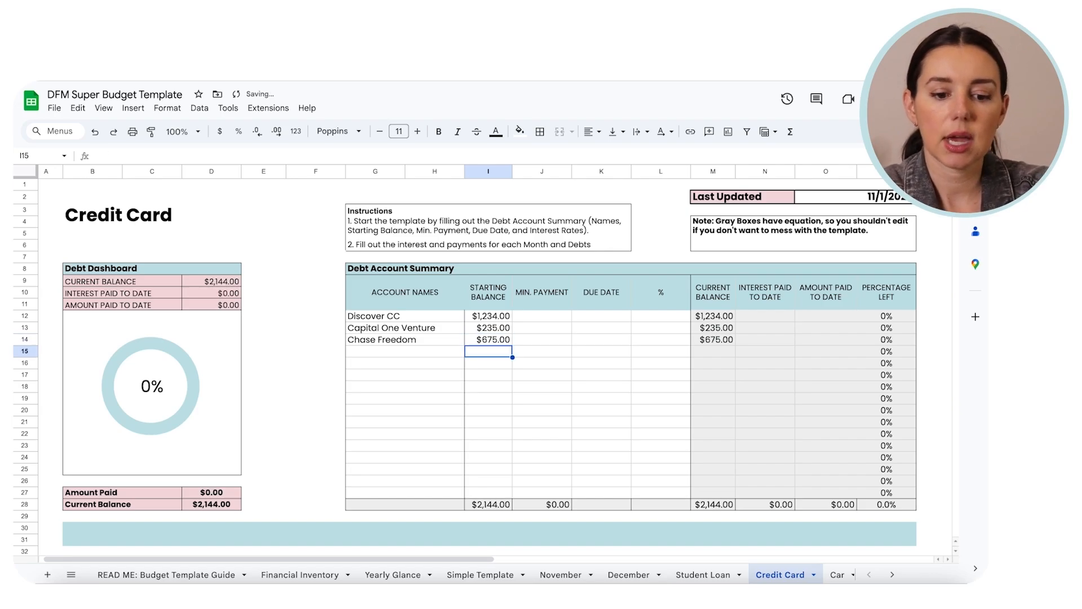
Step: Enter minimum payments of $21 for Discover CC, $36 for Capital One Venture and $122 for Chase Freedom
click(553, 319)
text(179)
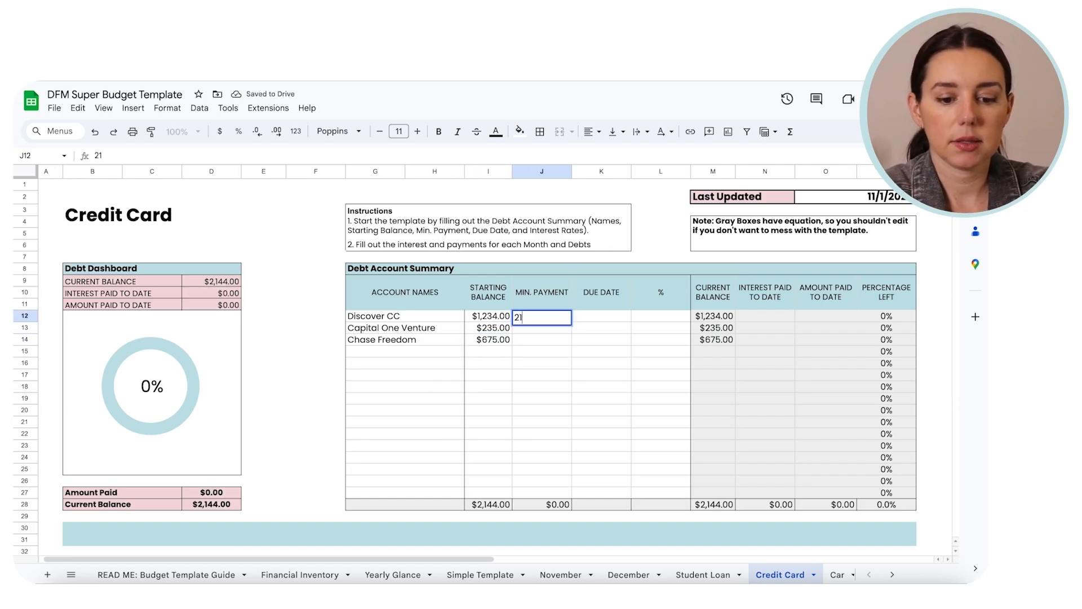
key(Return)
Step: Examine the individual credit card trackers and their monthly Interest and Paid columns alongside the Debt Account Summary
scroll(424, 340, down, 5)
scroll(424, 340, down, 4)
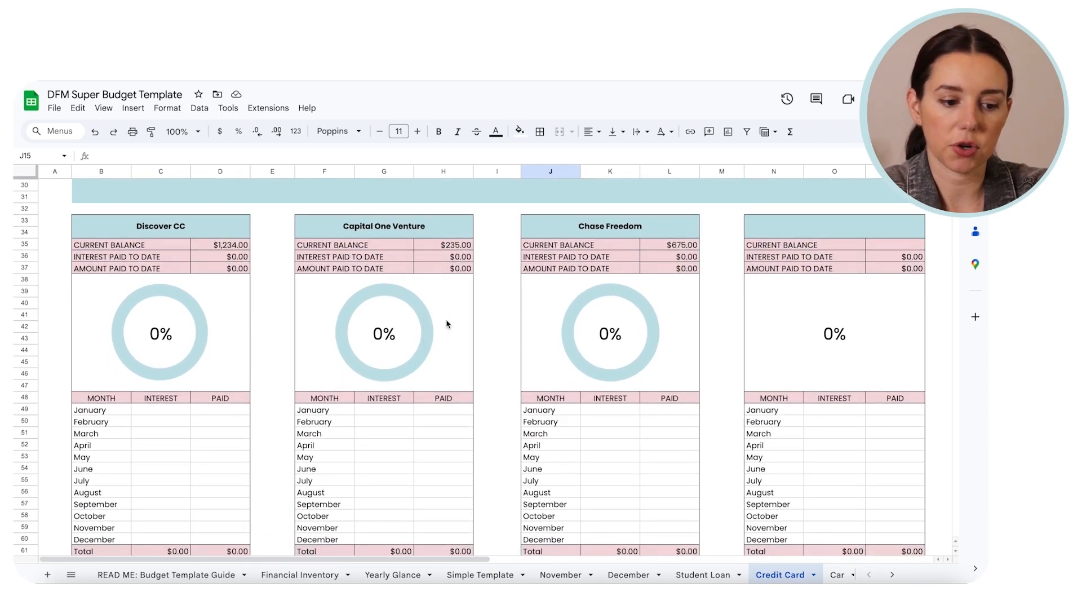
click(163, 420)
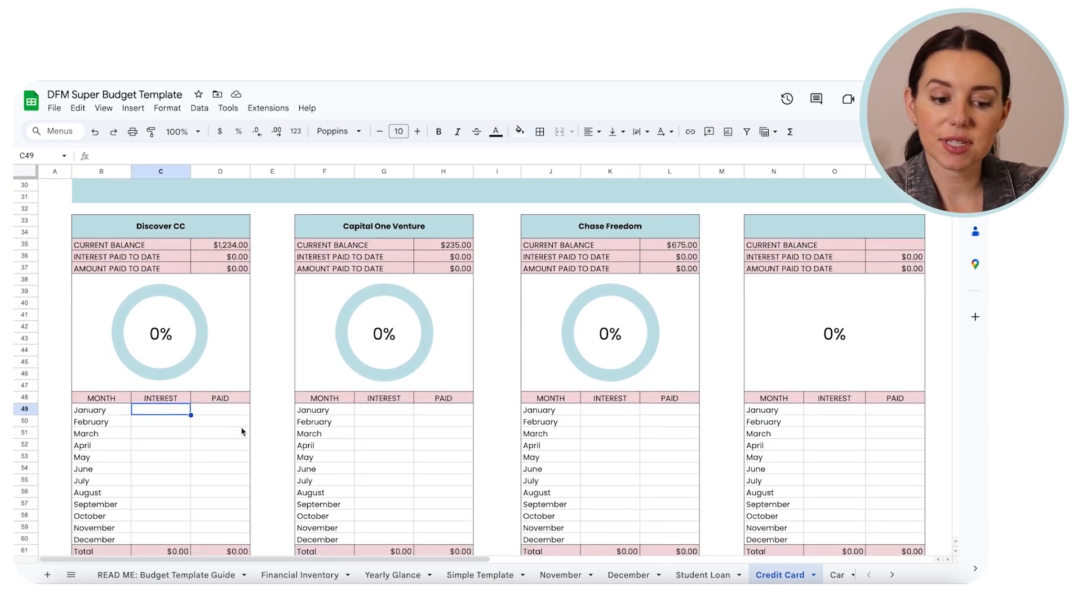
scroll(242, 431, down, 1)
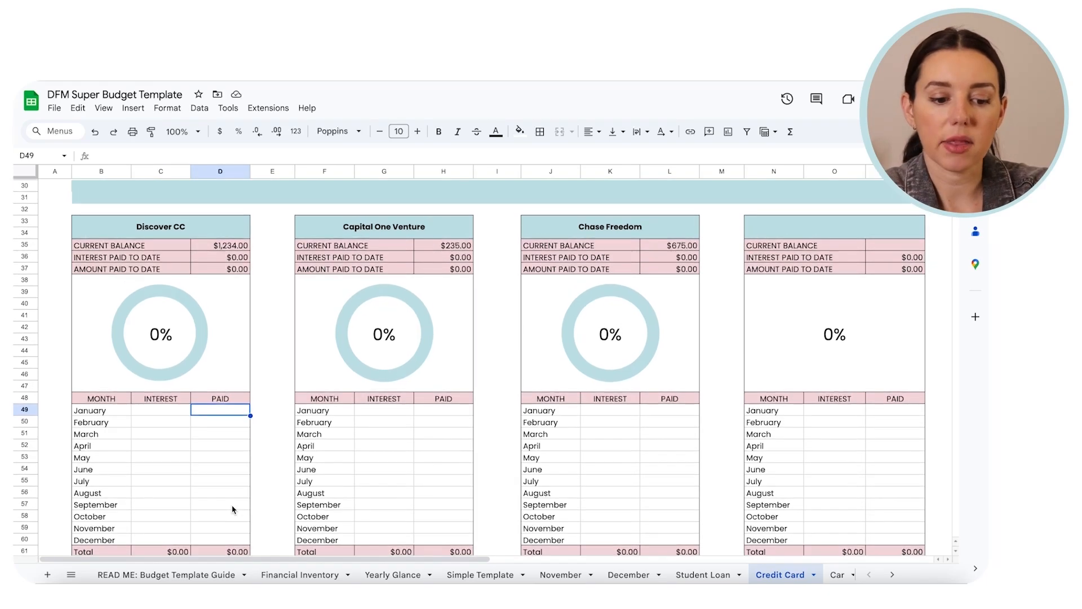
scroll(233, 509, up, 5)
scroll(233, 510, up, 3)
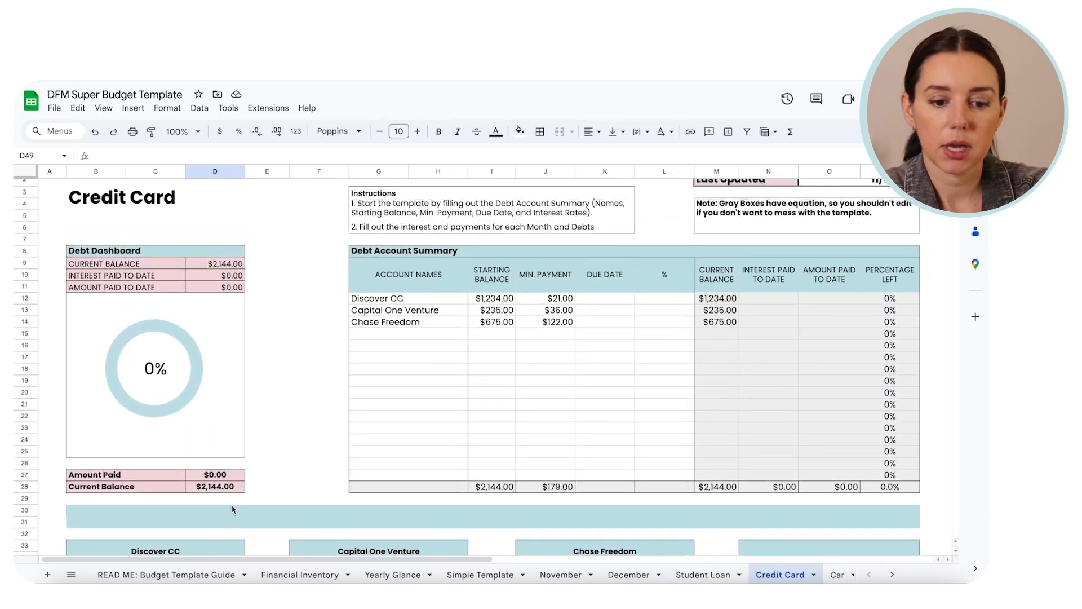
scroll(233, 509, down, 8)
click(158, 430)
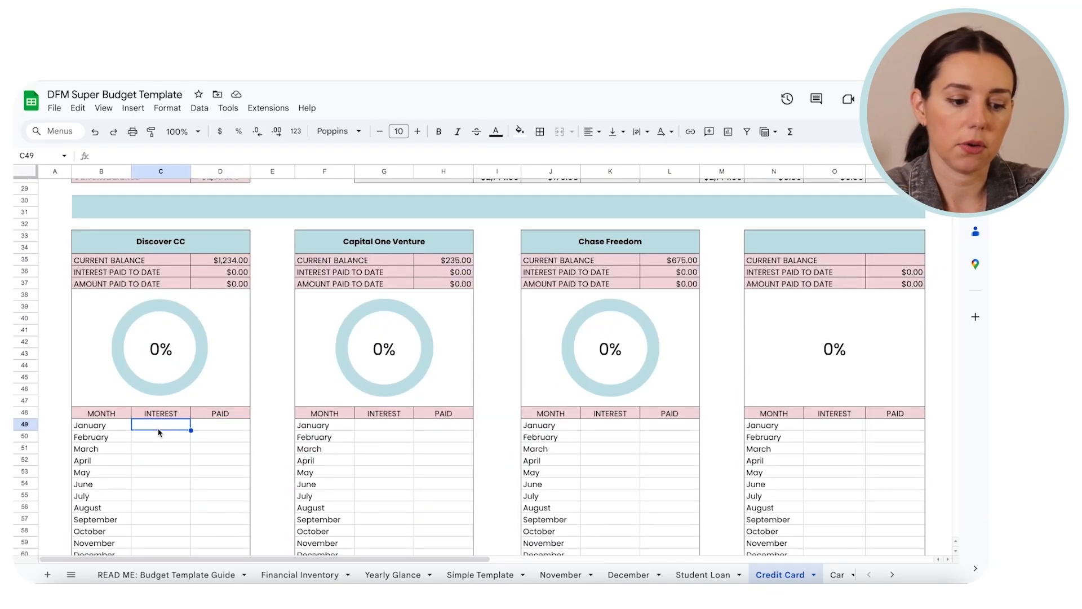
Step: Record November interest of $89 and a payment of $245 in the Discover CC tracker
scroll(158, 434, down, 1)
click(139, 518)
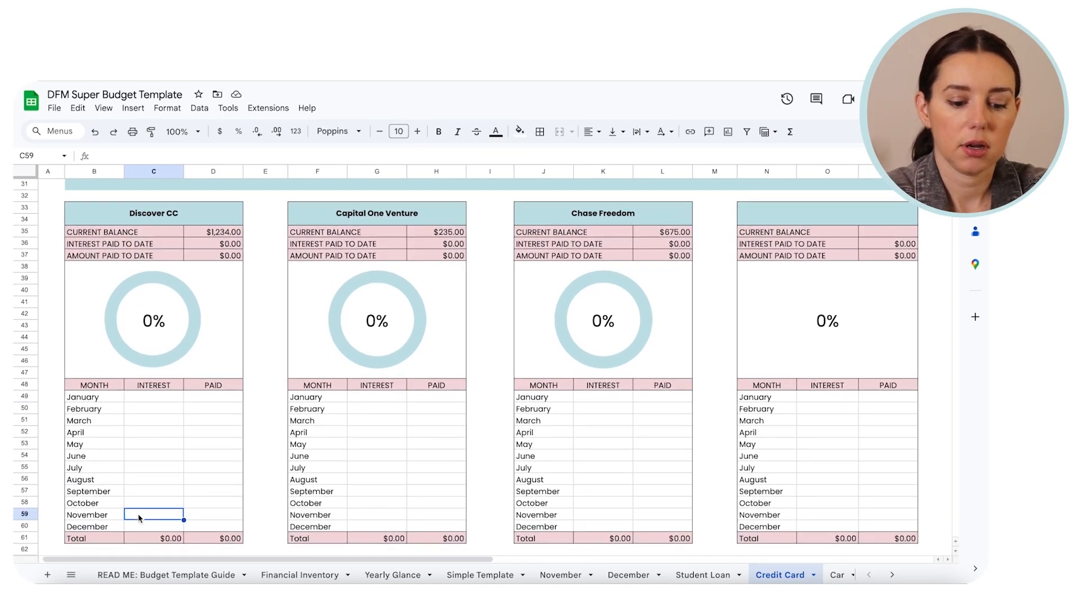
text(89)
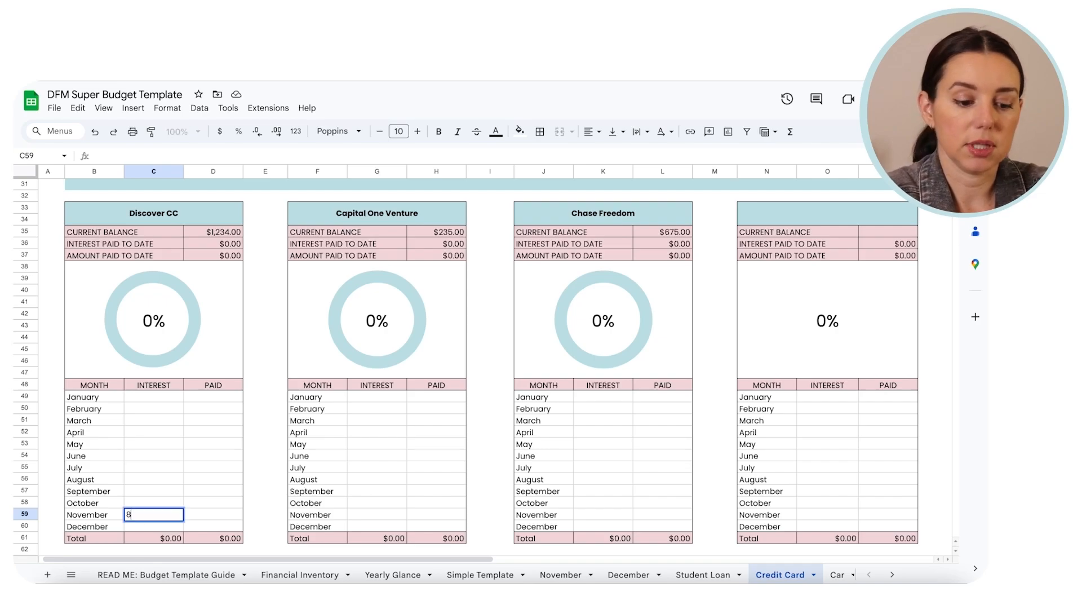
key(Return)
click(213, 514)
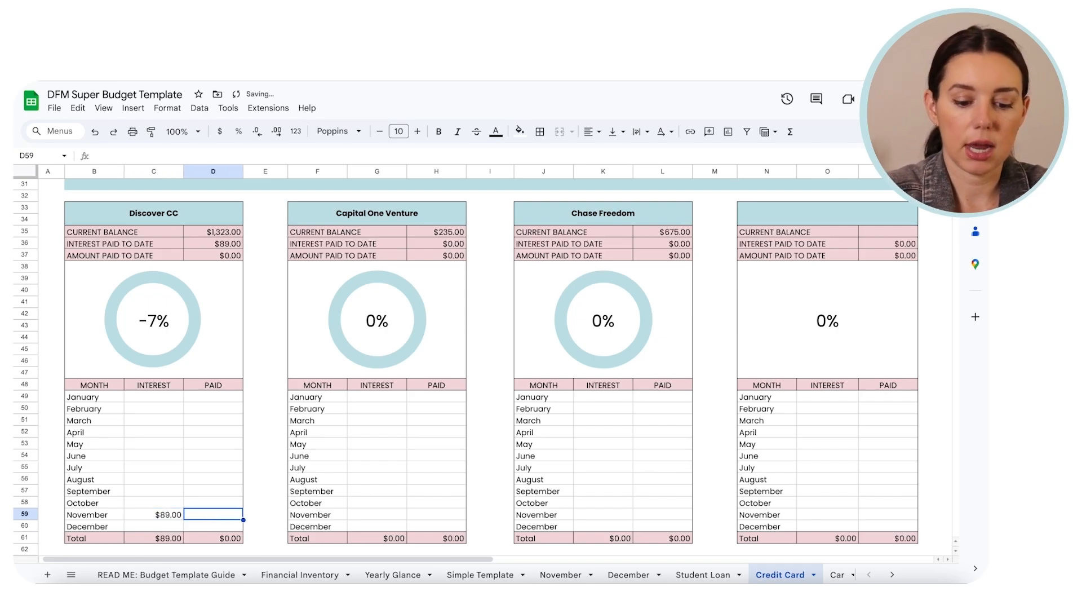
text(245)
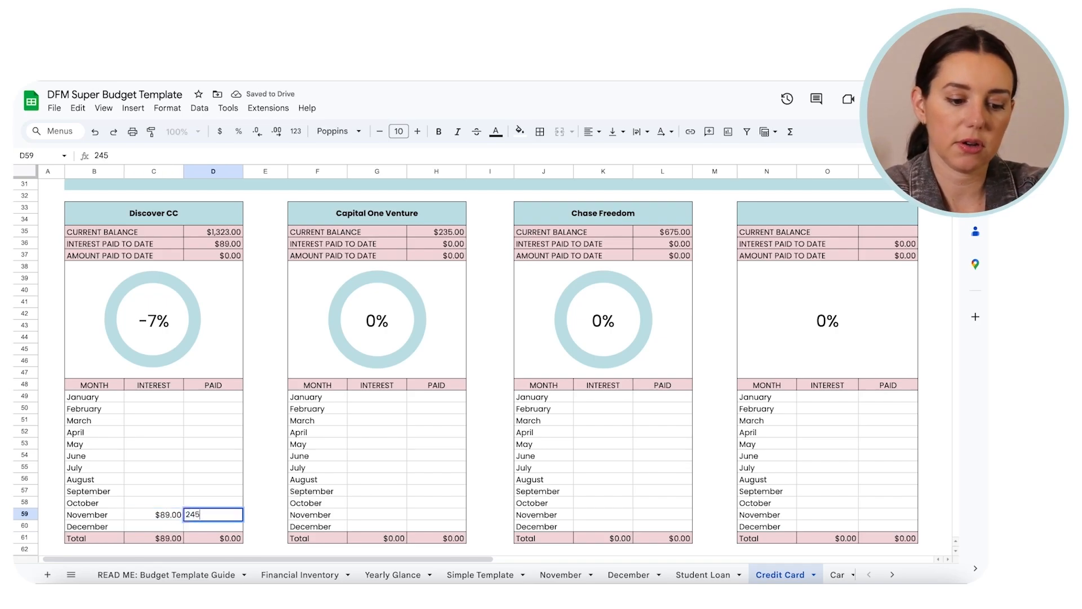
key(Return)
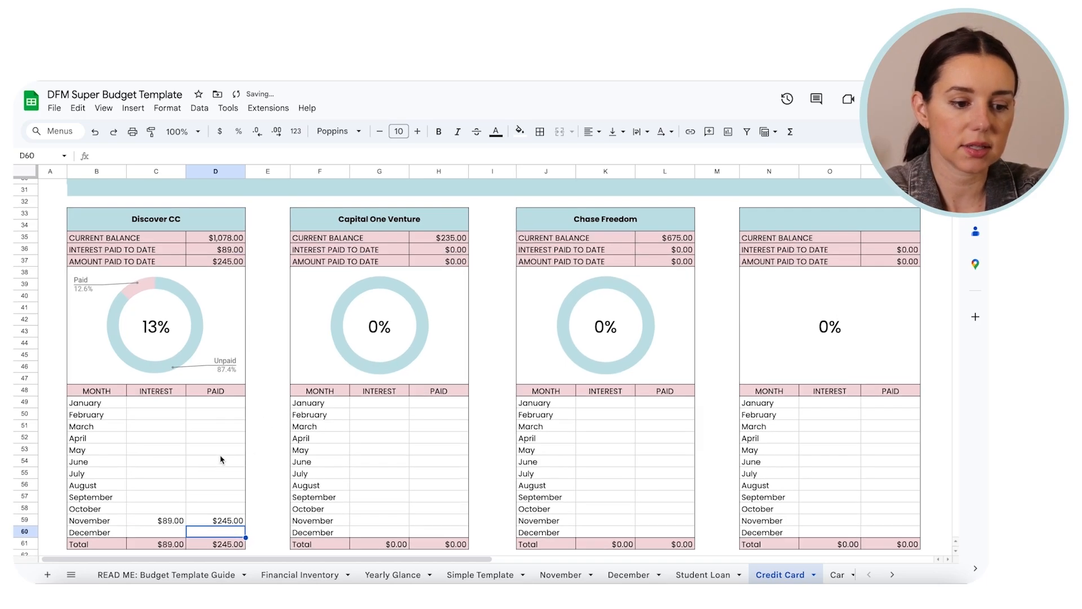
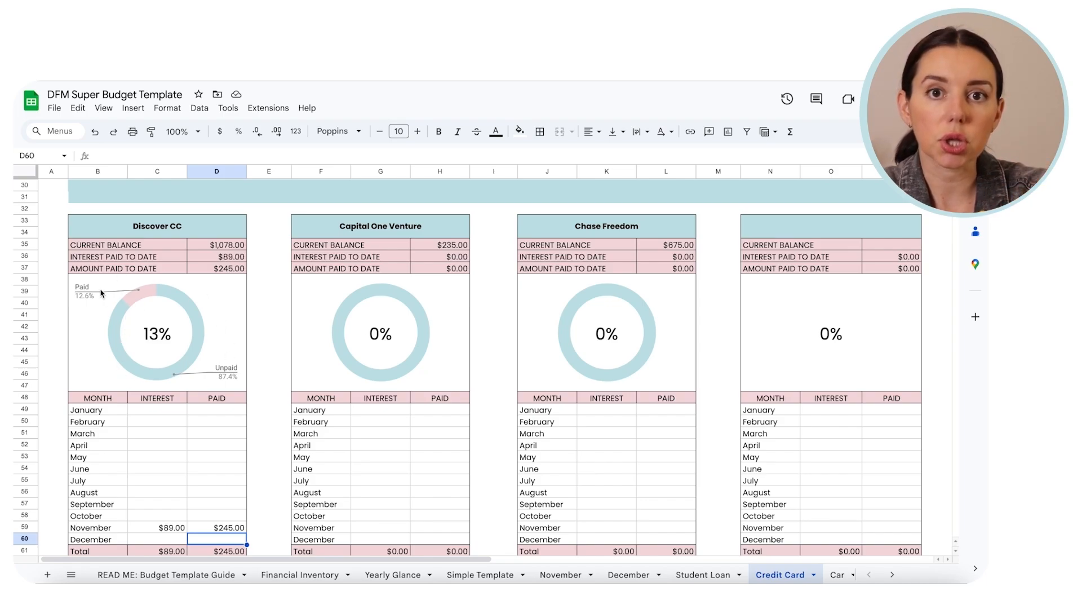
Step: Review the Credit Card Debt Account Summary, and examine the Car sheet's debt summary and monthly trackers
scroll(355, 316, up, 10)
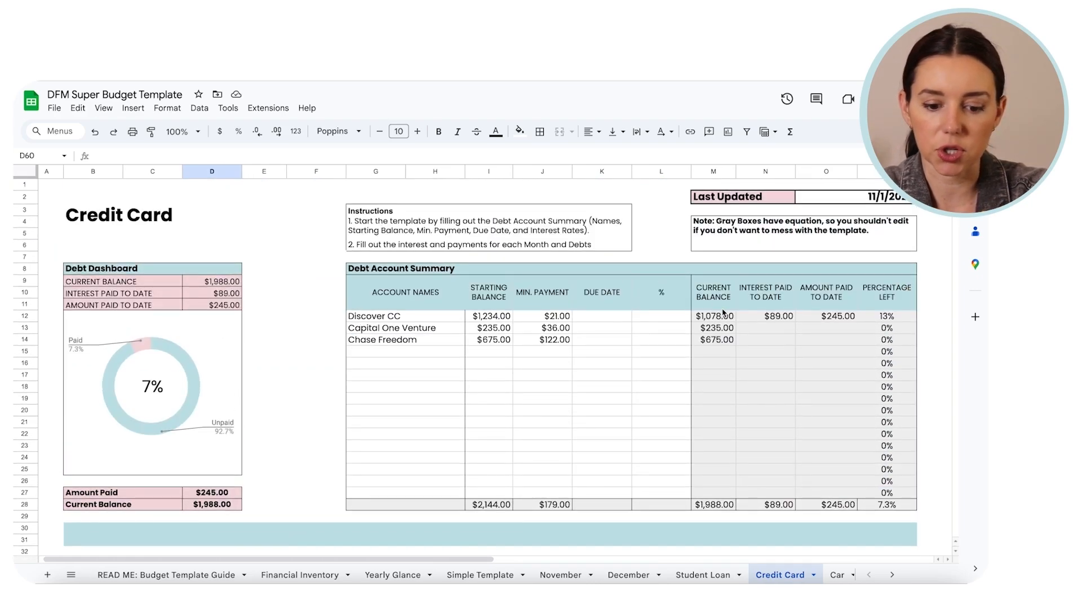
click(837, 574)
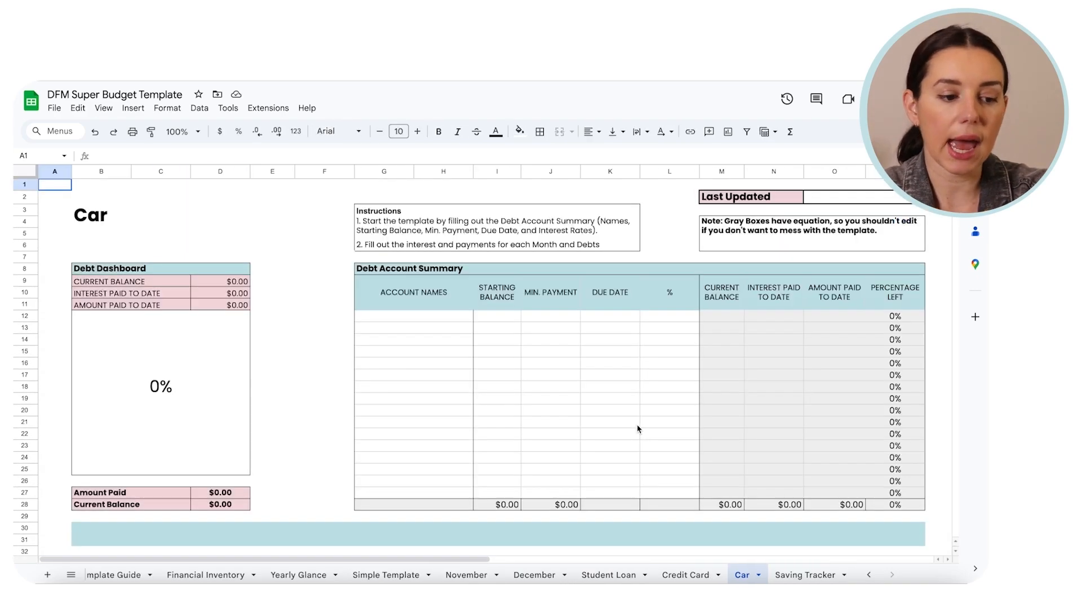
scroll(637, 431, down, 7)
scroll(637, 429, down, 11)
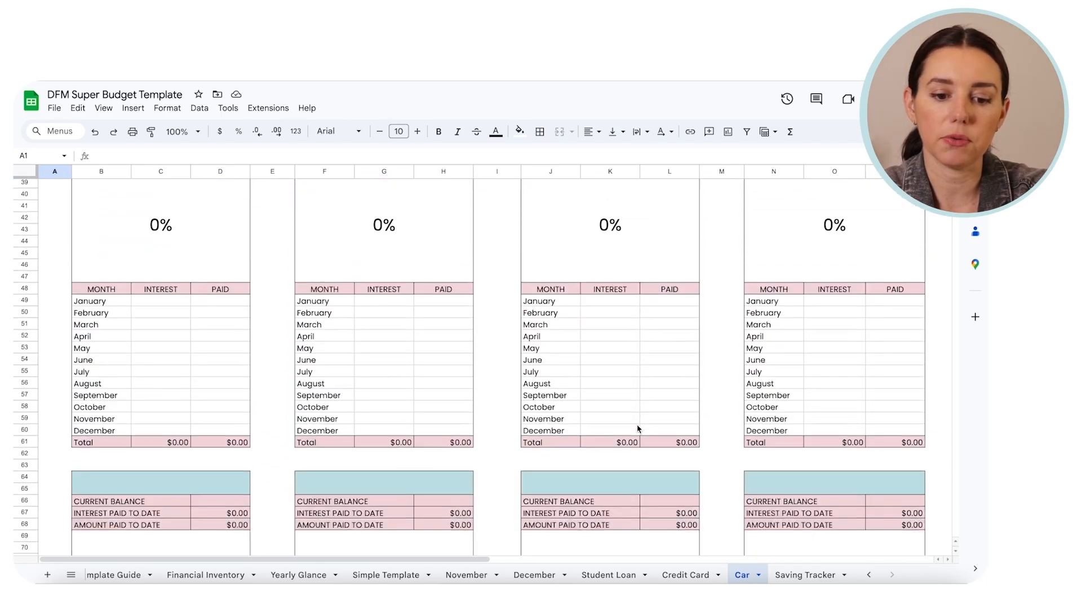
scroll(637, 428, up, 18)
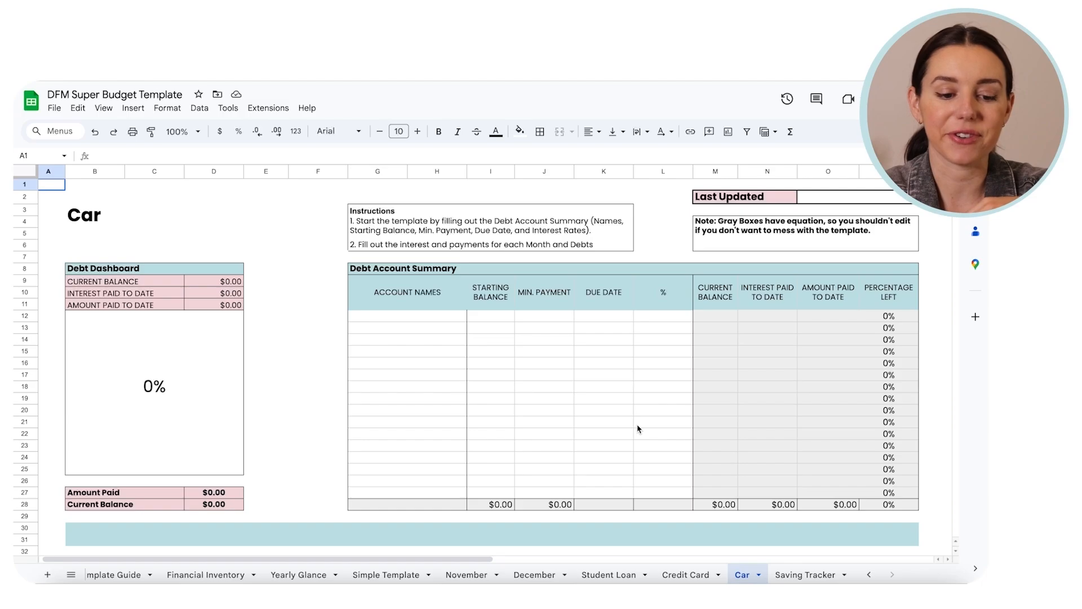
Step: Examine the Saving Tracker sheet's Emergency Fund tracker and its starting balance, goal and monthly savings entries in the Save Account Summary
click(806, 575)
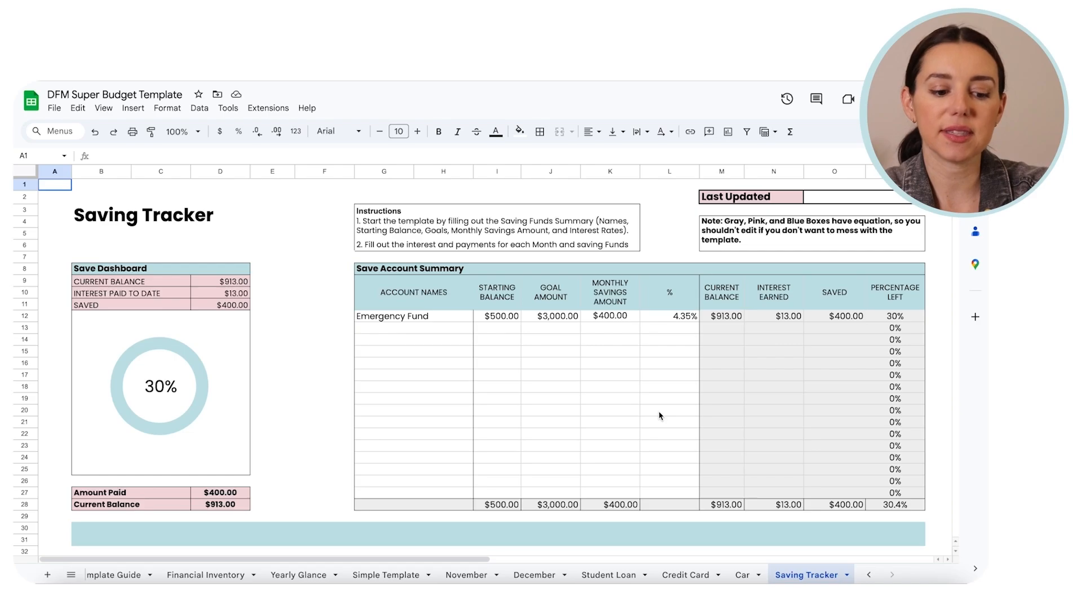
scroll(659, 416, down, 5)
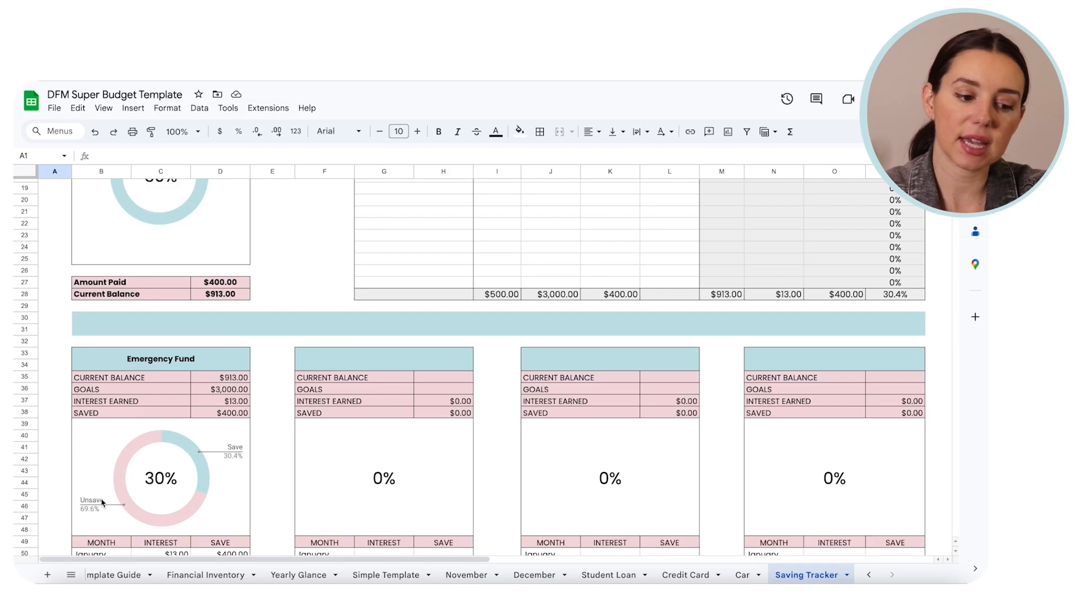
scroll(173, 431, down, 2)
scroll(173, 484, up, 7)
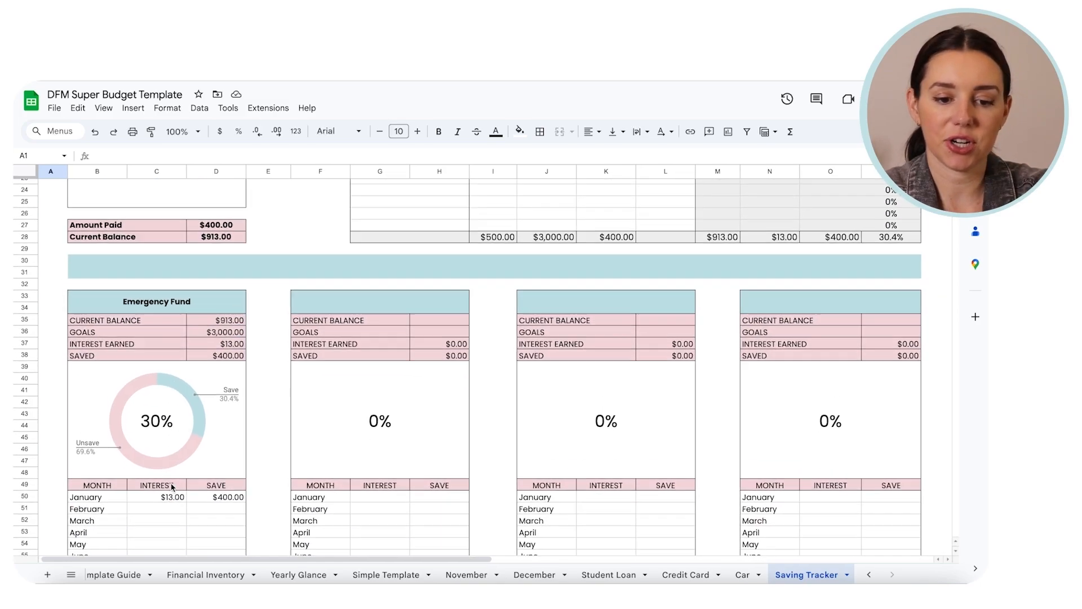
scroll(172, 487, up, 1)
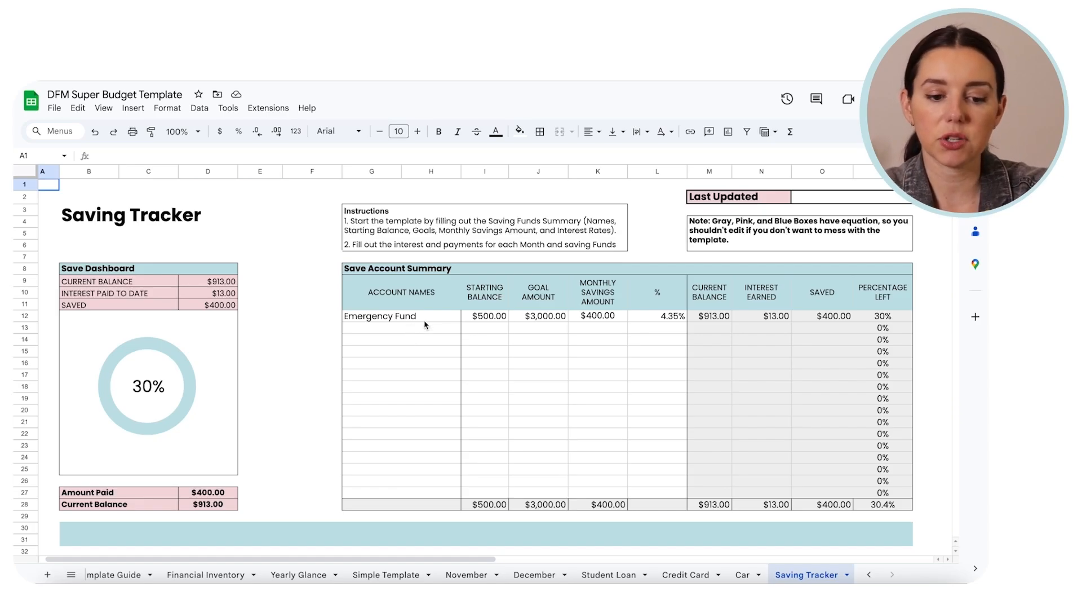
click(495, 320)
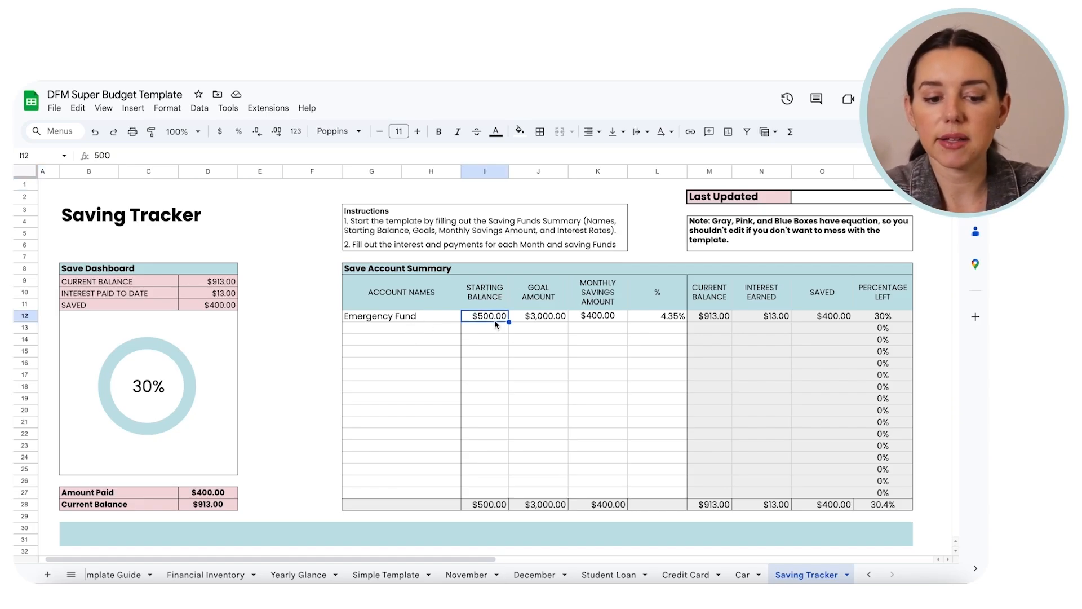
key(Tab)
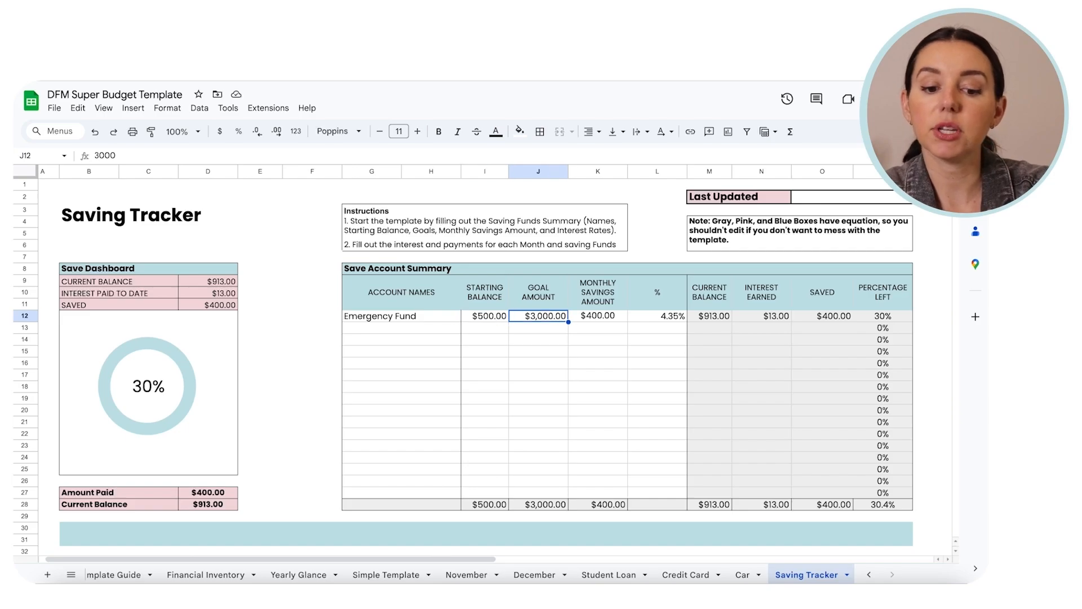
key(Tab)
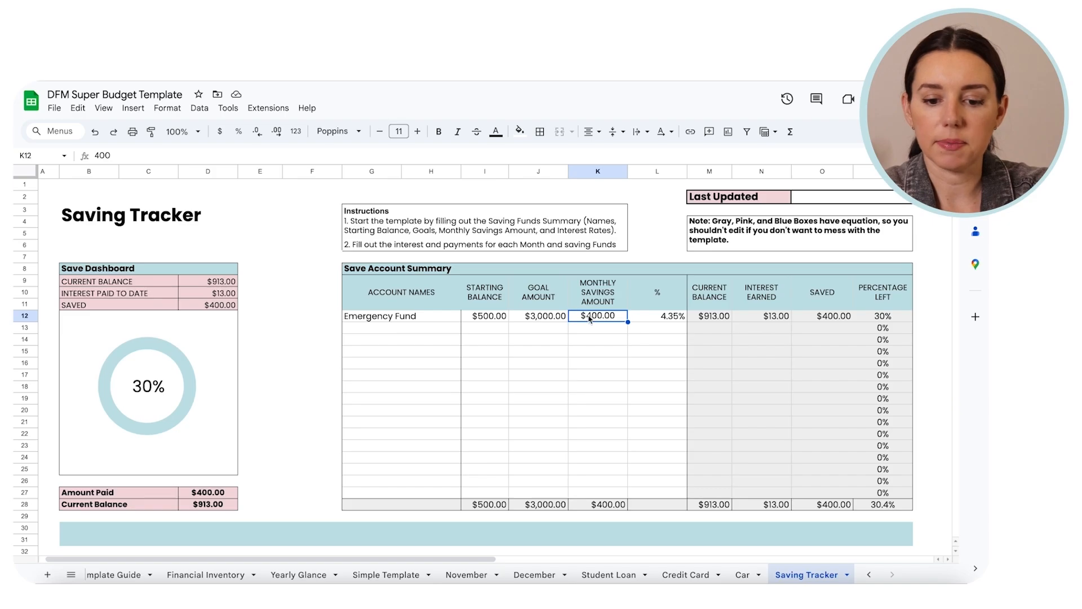
scroll(589, 316, down, 5)
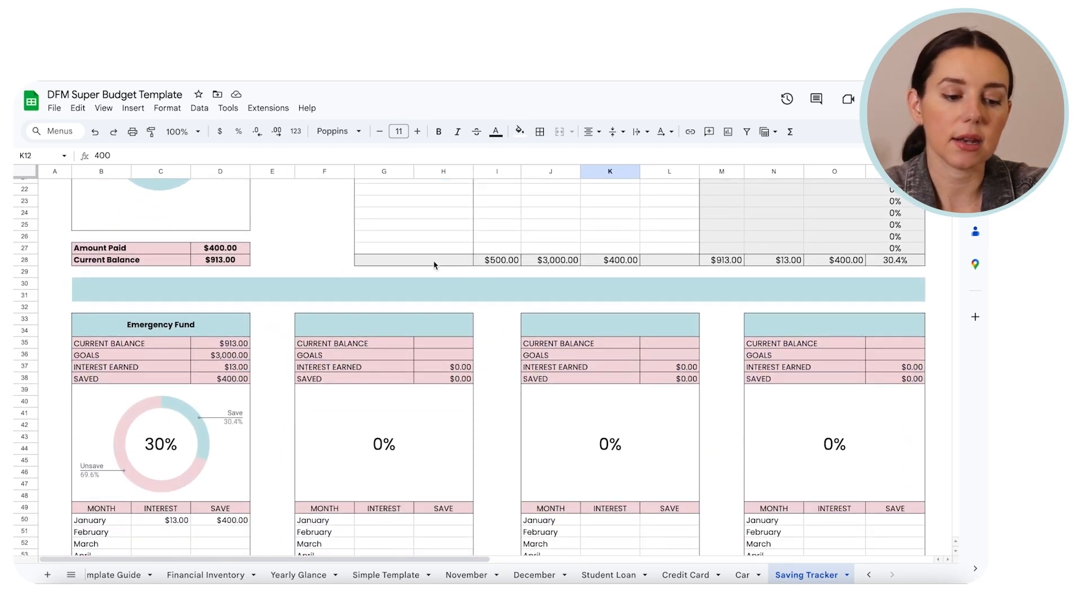
Step: Add a Vacation Fund to the Save Account Summary with a $0 starting balance, $5,000 goal and $250 monthly savings amount
scroll(267, 320, up, 5)
click(456, 259)
text(Vacation Fund)
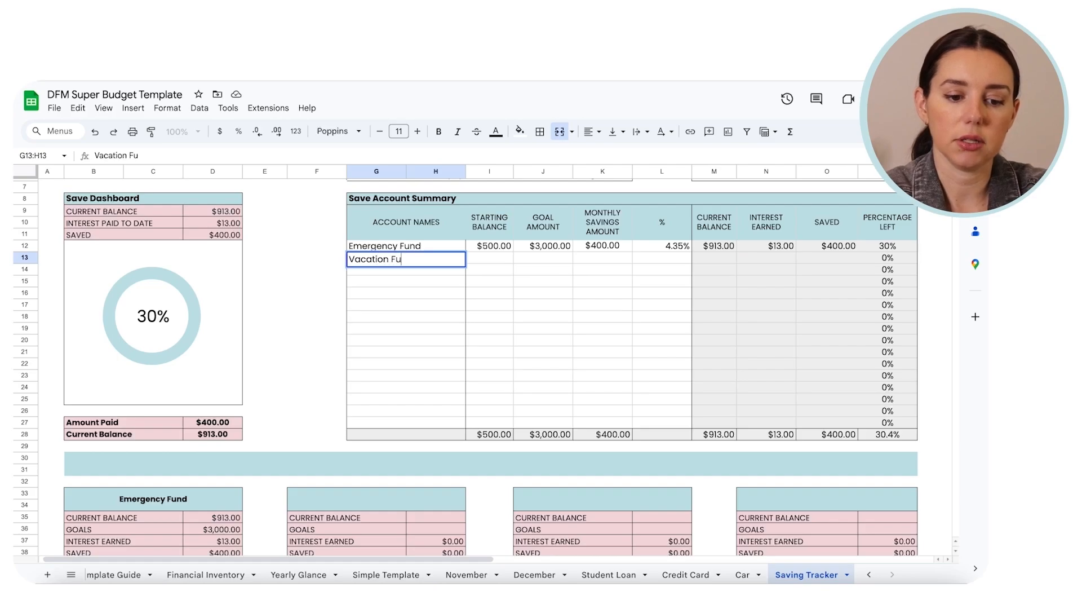
key(Tab)
text(0)
key(Tab)
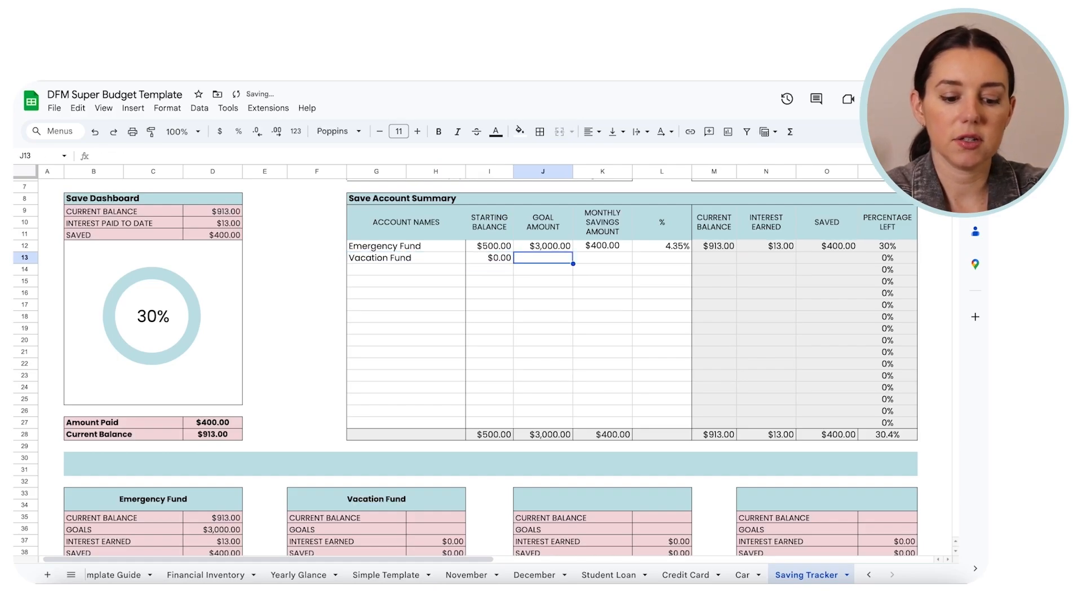
text(5000)
key(Tab)
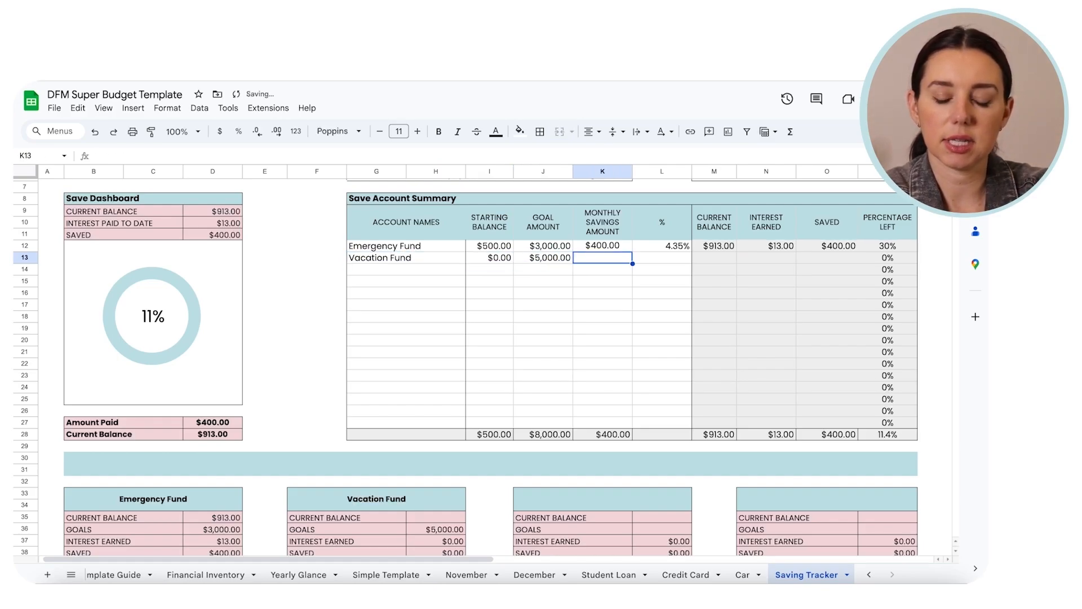
text(250)
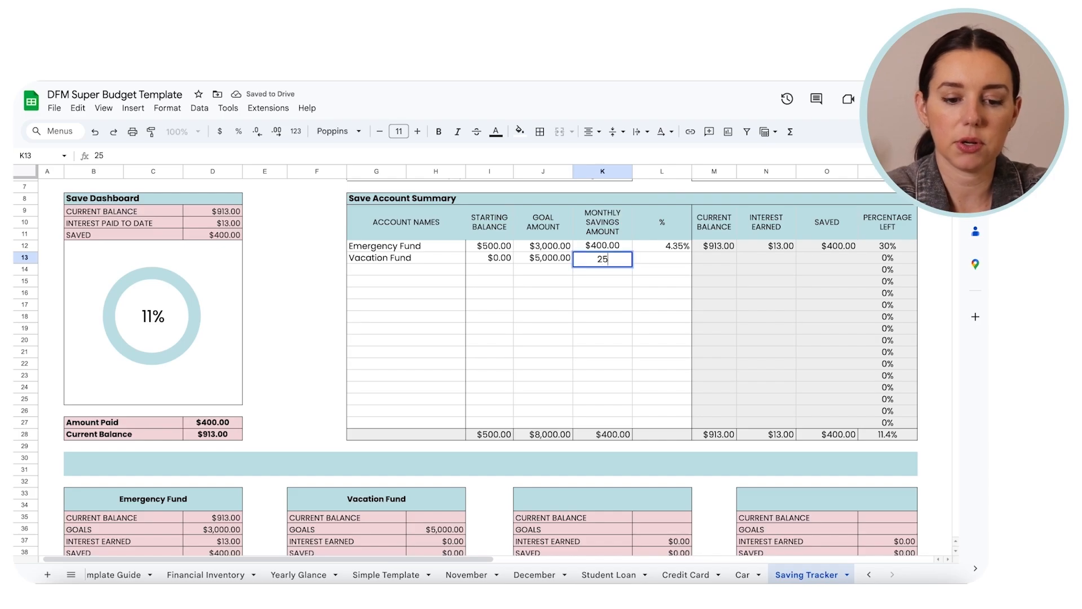
key(Return)
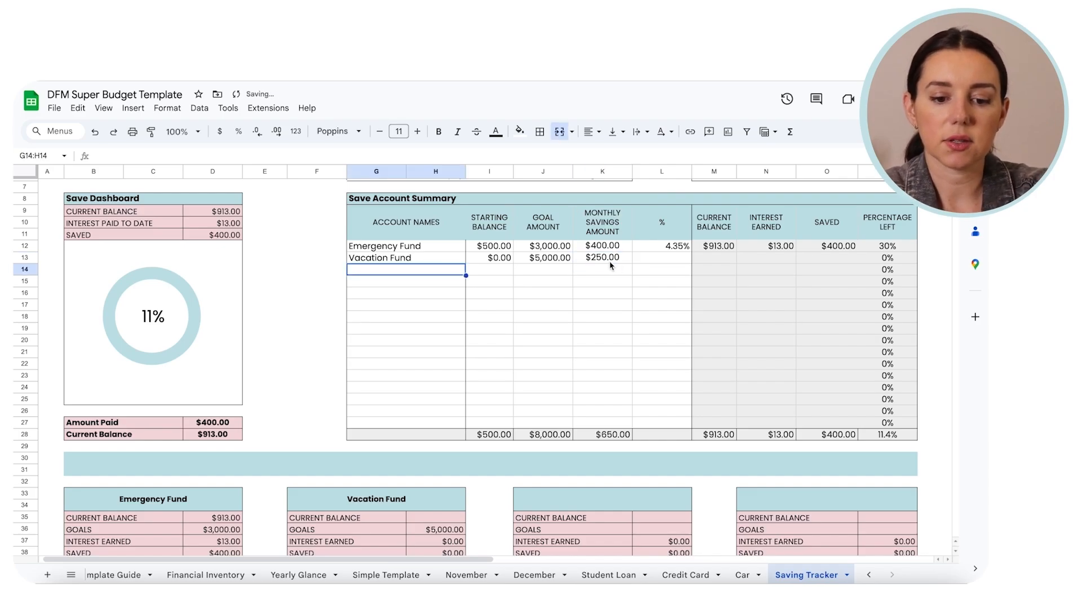
Step: Set the Vacation Fund's interest rate to 4% in the Save Account Summary
scroll(415, 303, down, 1)
scroll(415, 304, down, 2)
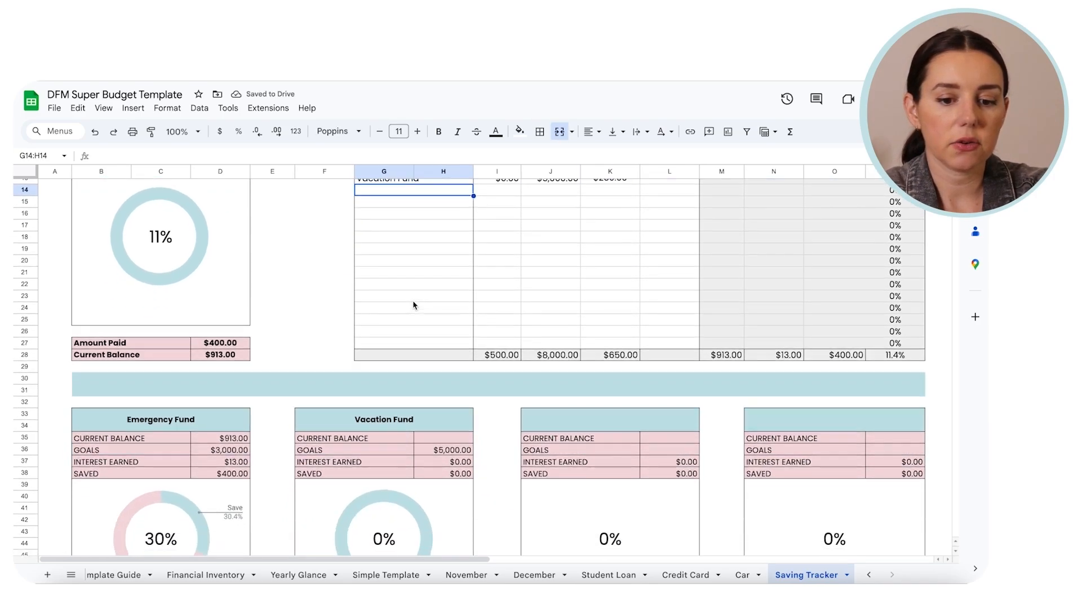
scroll(596, 258, up, 4)
scroll(596, 258, right, 1)
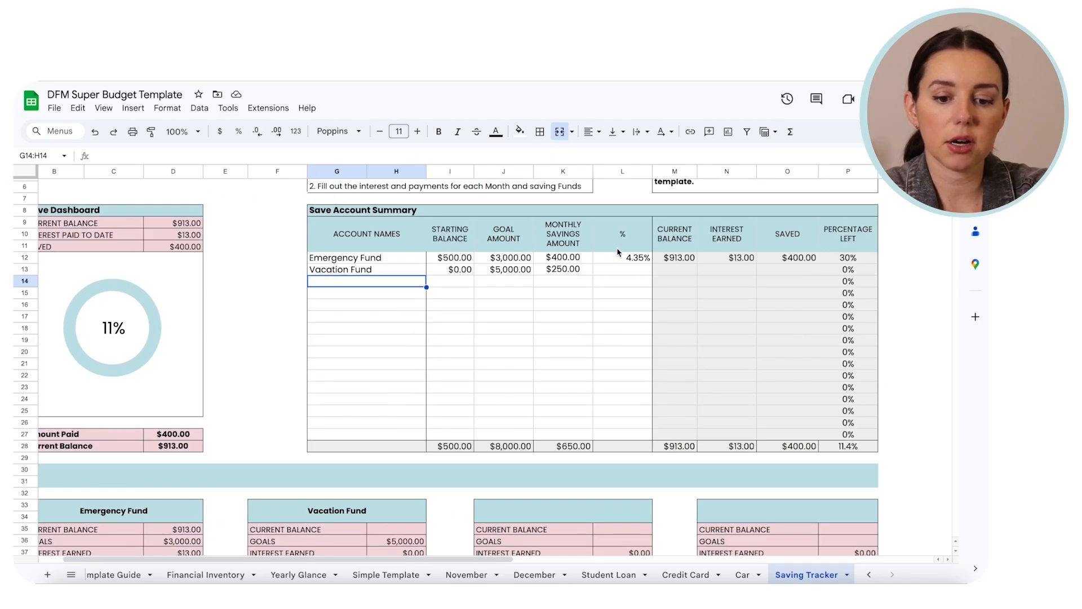
click(617, 270)
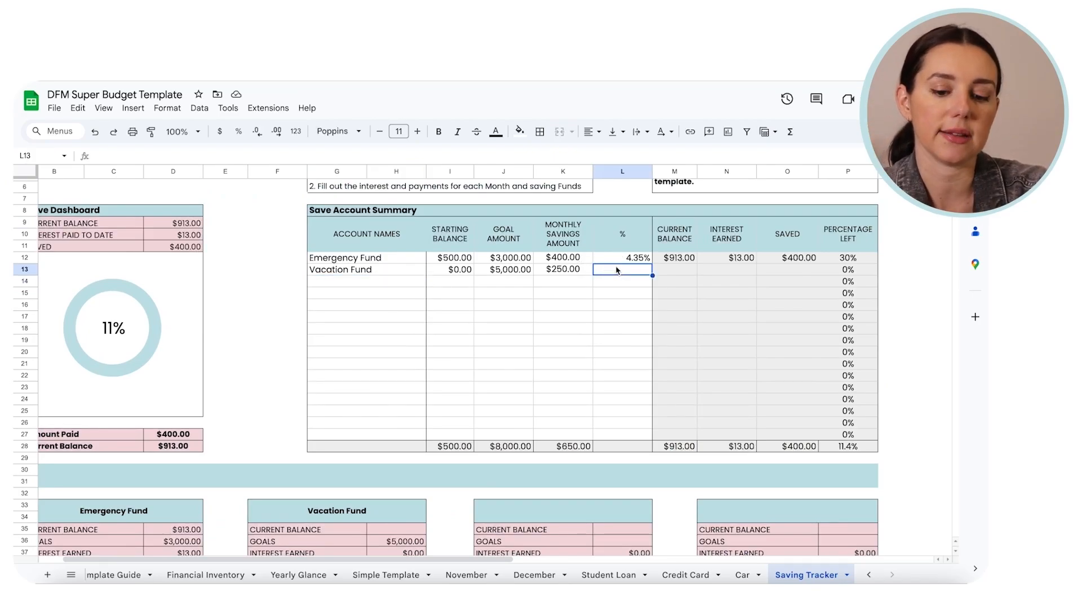
text(4)
key(Return)
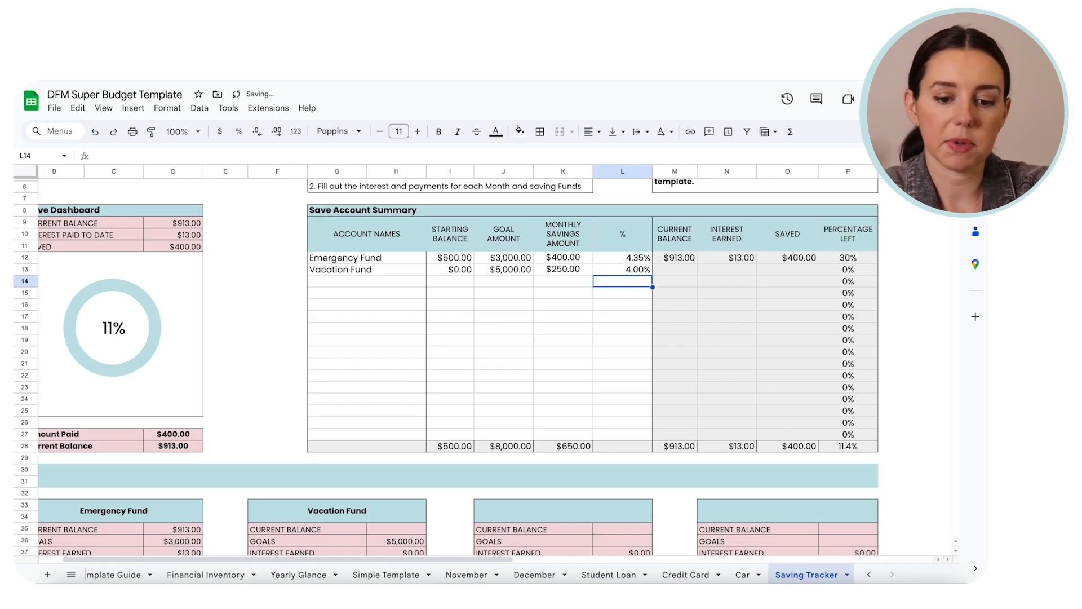
Step: Record $250 saved for January in the Vacation Fund's monthly tracker
scroll(352, 369, down, 6)
scroll(352, 364, left, 1)
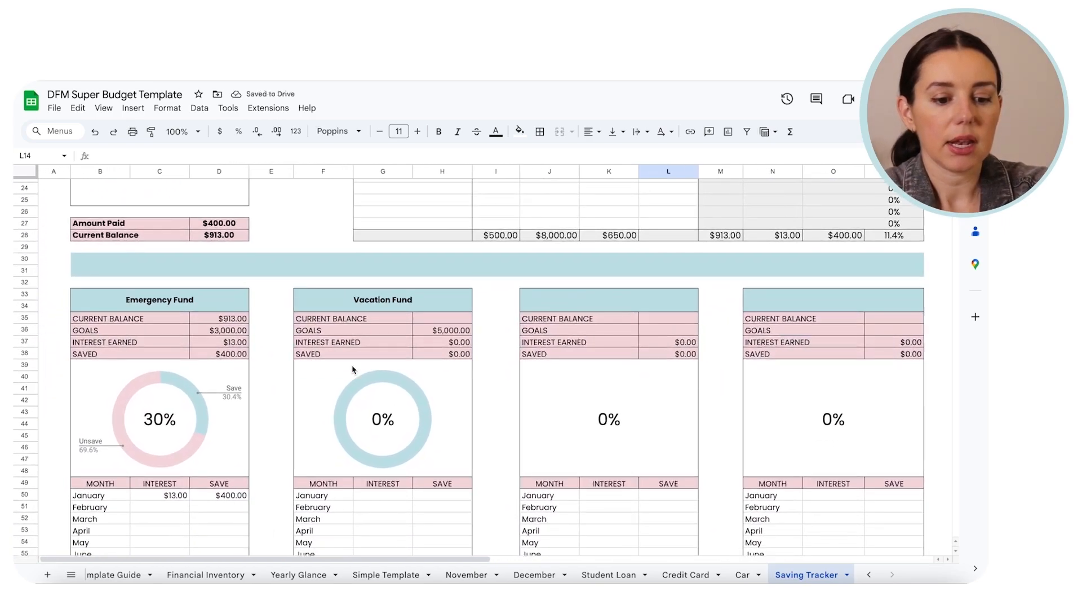
scroll(374, 305, down, 3)
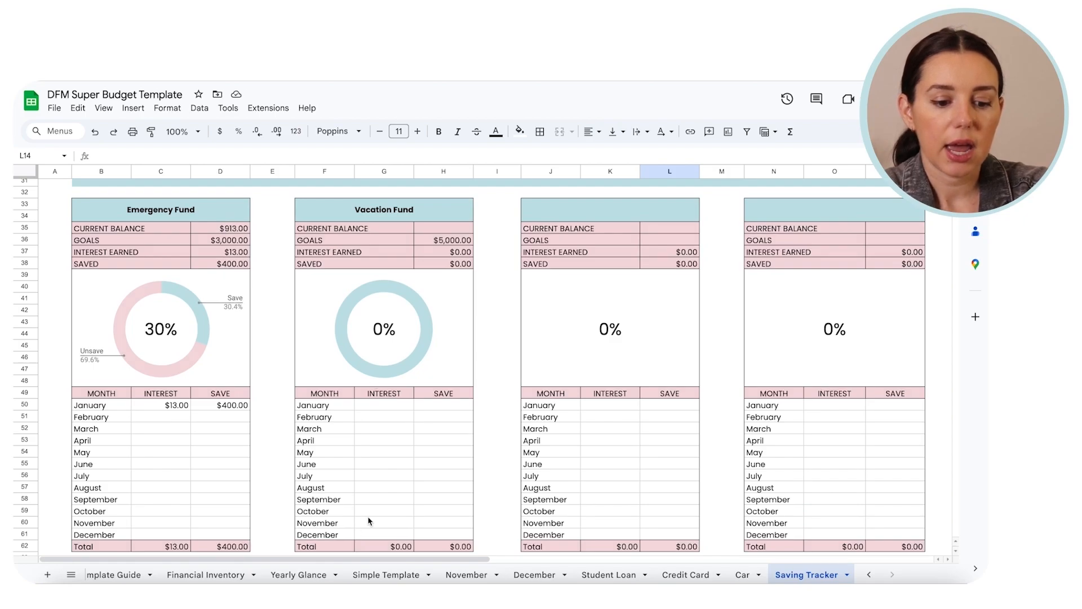
click(361, 406)
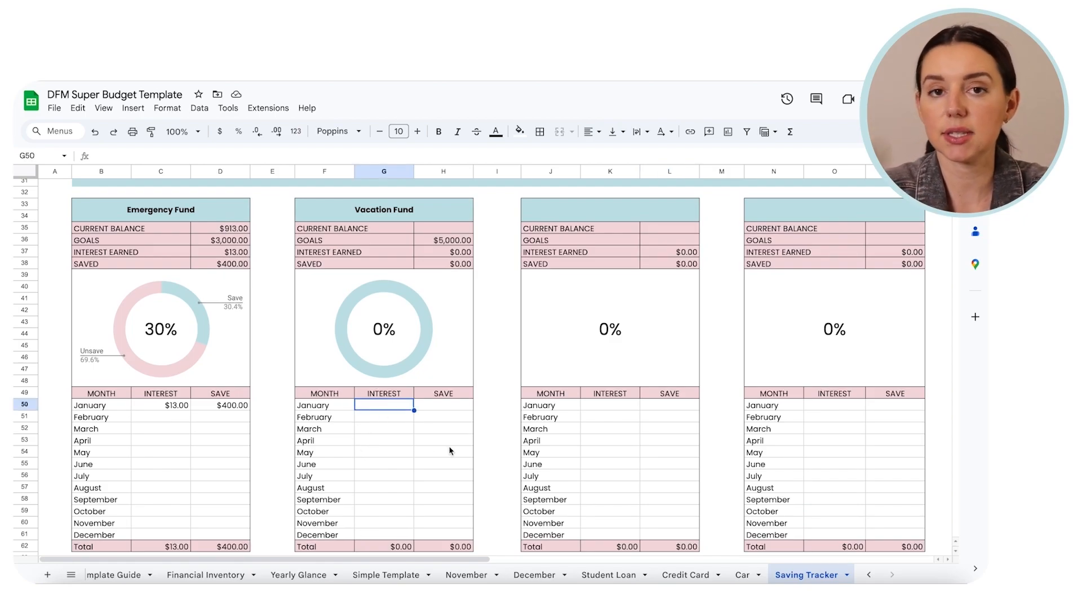
key(Tab)
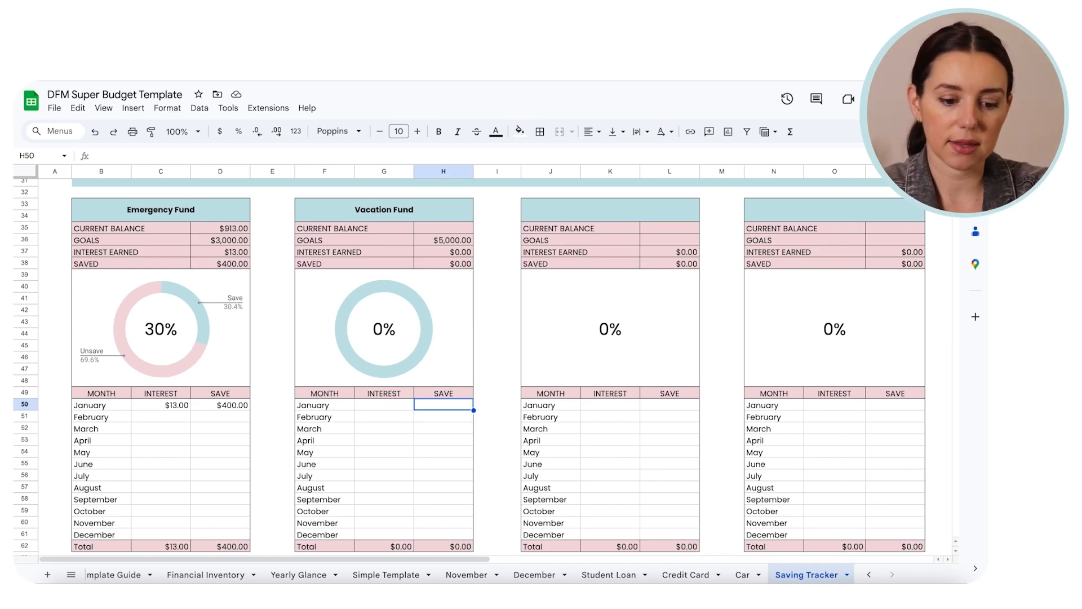
text(250)
key(Return)
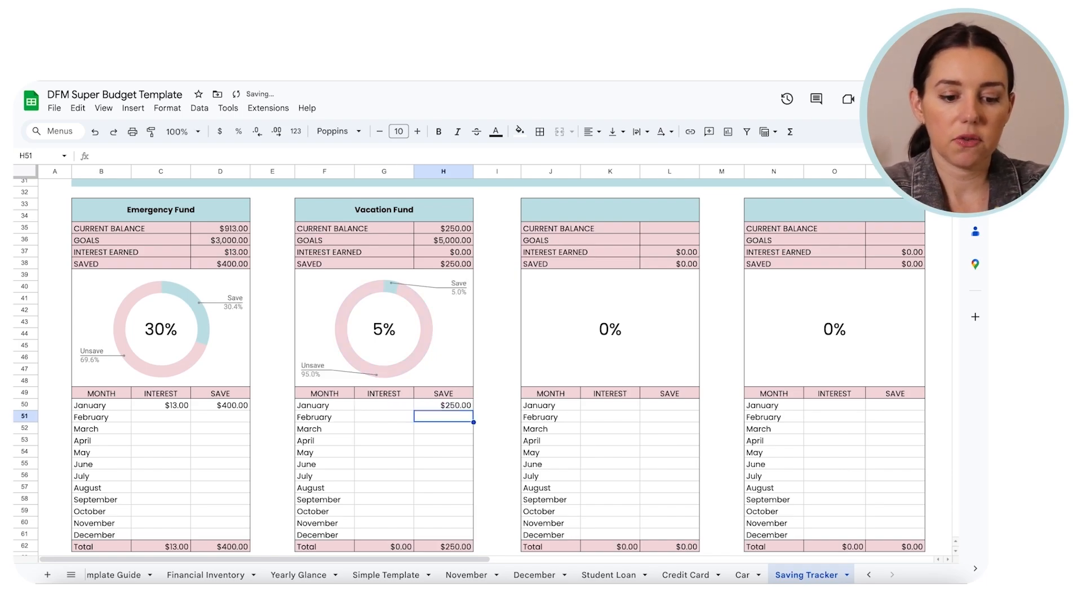
Step: Enter January interest of $20 for the Vacation Fund and review the Save Dashboard and Save Account Summary
key(Up)
key(Left)
text(20)
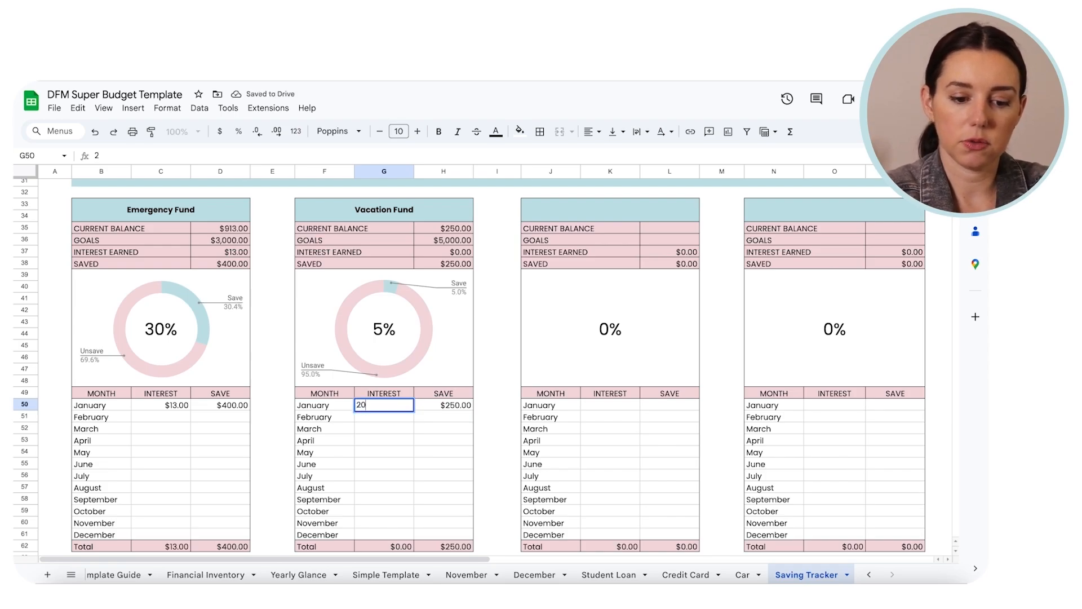
key(Return)
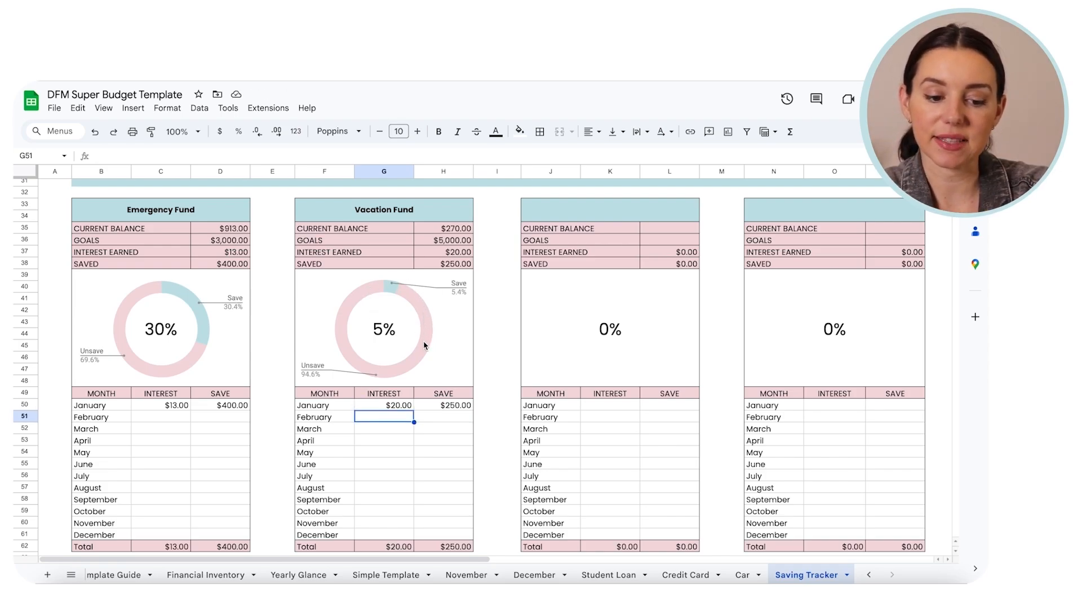
scroll(330, 331, up, 1)
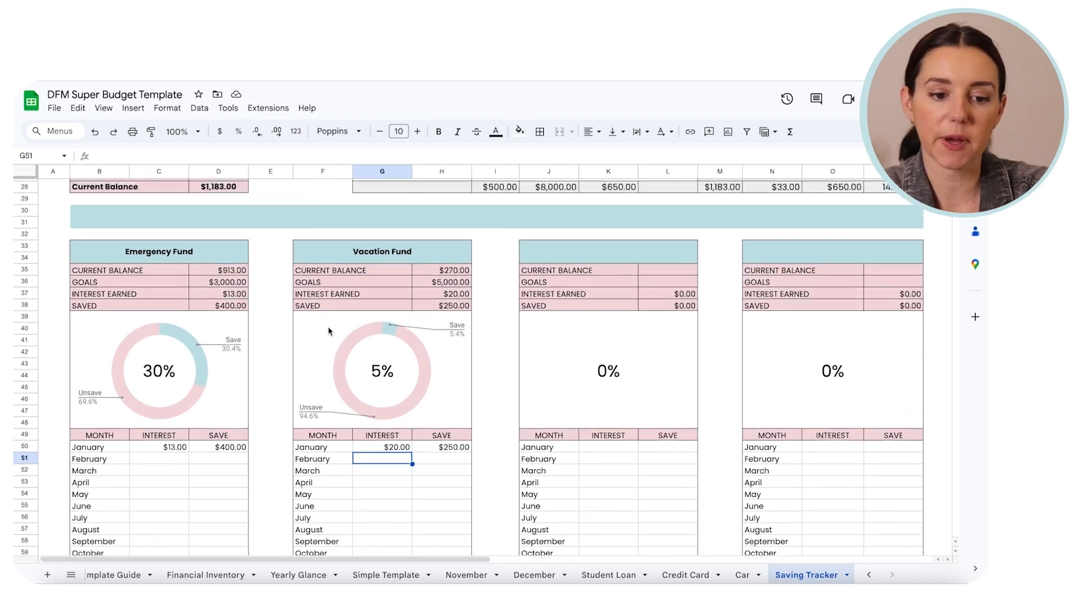
scroll(329, 331, up, 4)
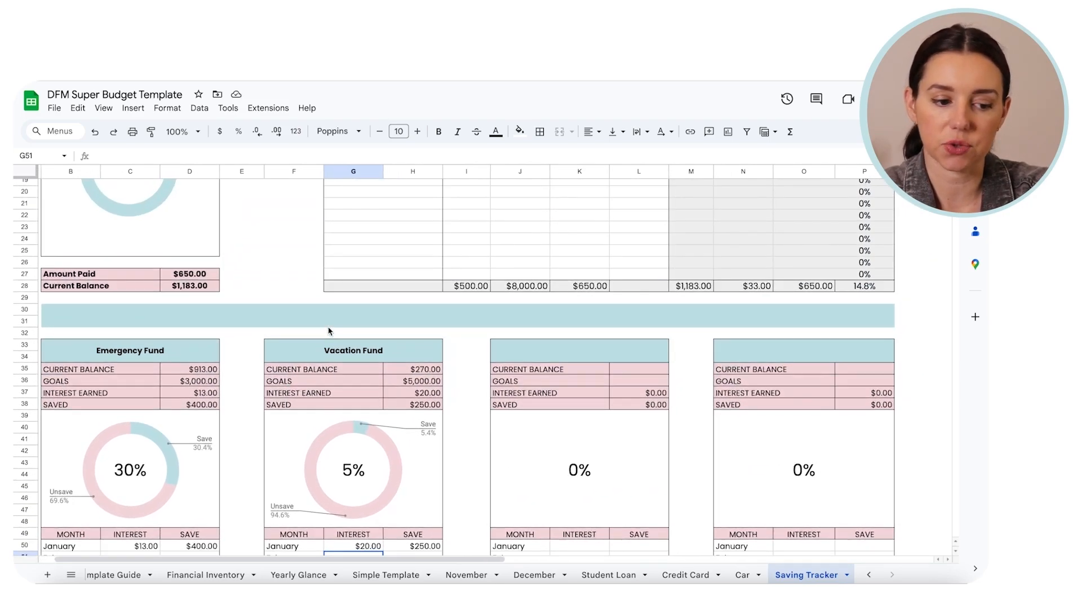
scroll(330, 331, up, 8)
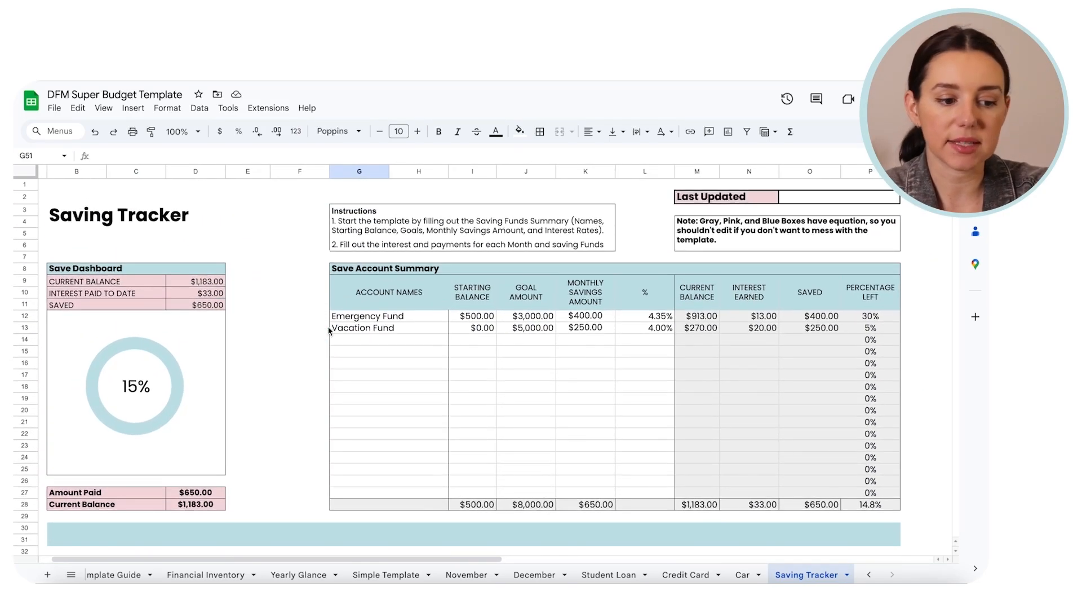